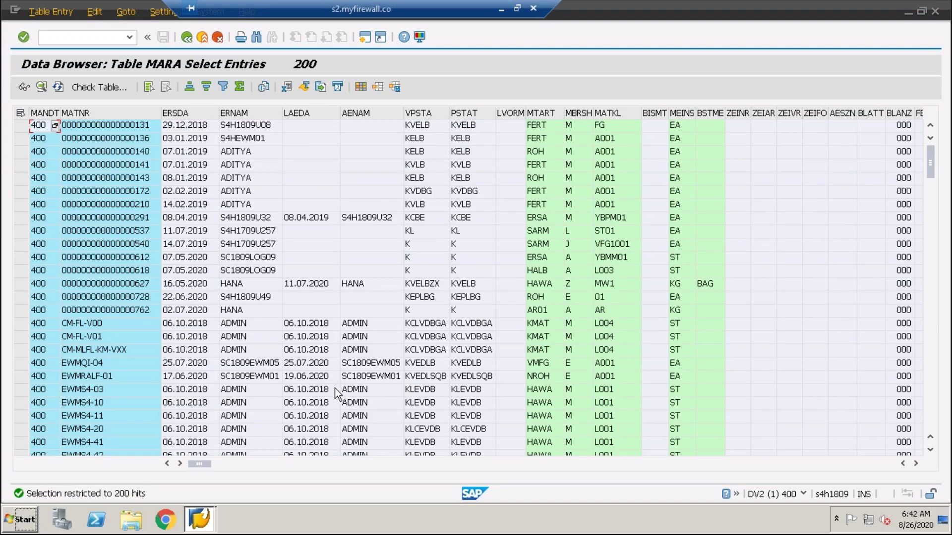
Return to the MARA selection screen and rerun it to list the table entries with all their columns.
{"action": "left_click", "coordinate": [188, 43]}
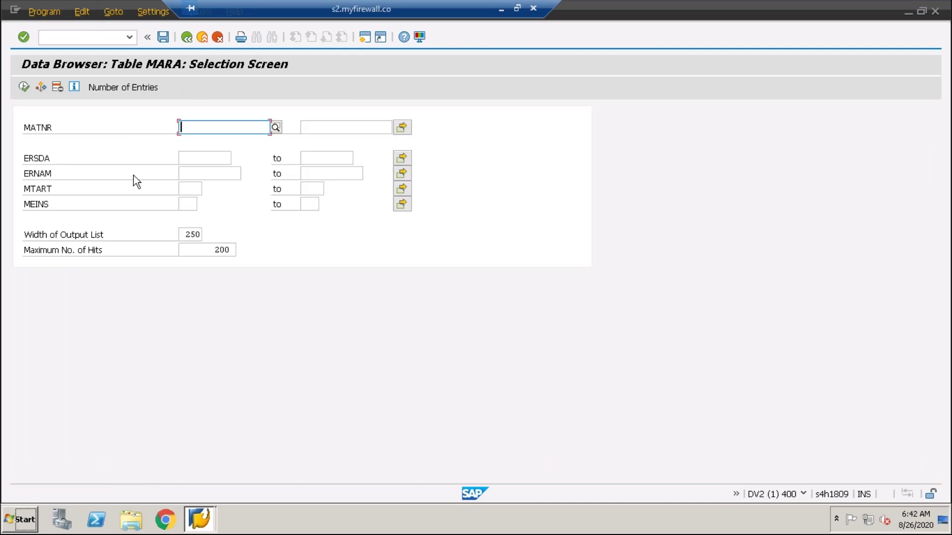
{"action": "left_click_drag", "start_coordinate": [341, 4], "coordinate": [485, 4]}
{"action": "left_click", "coordinate": [153, 12]}
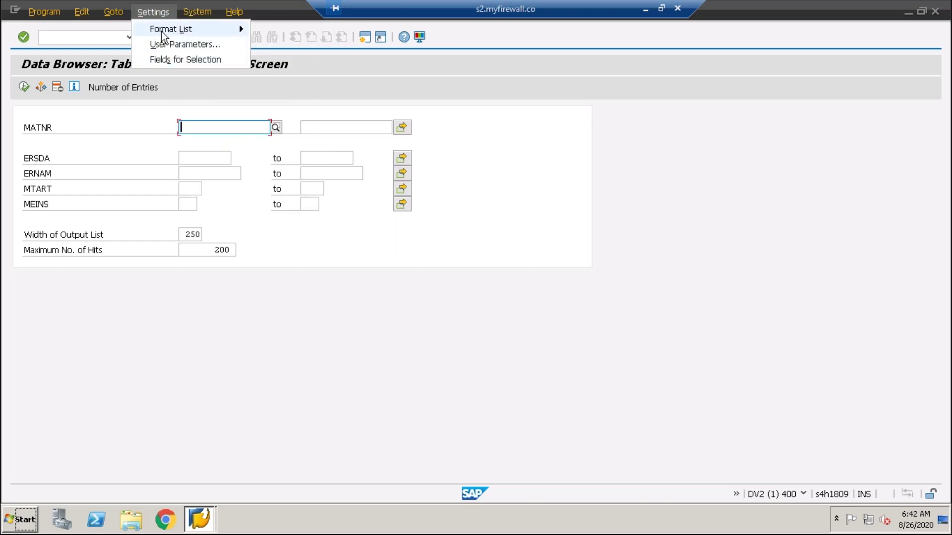
{"action": "mouse_move", "coordinate": [240, 32]}
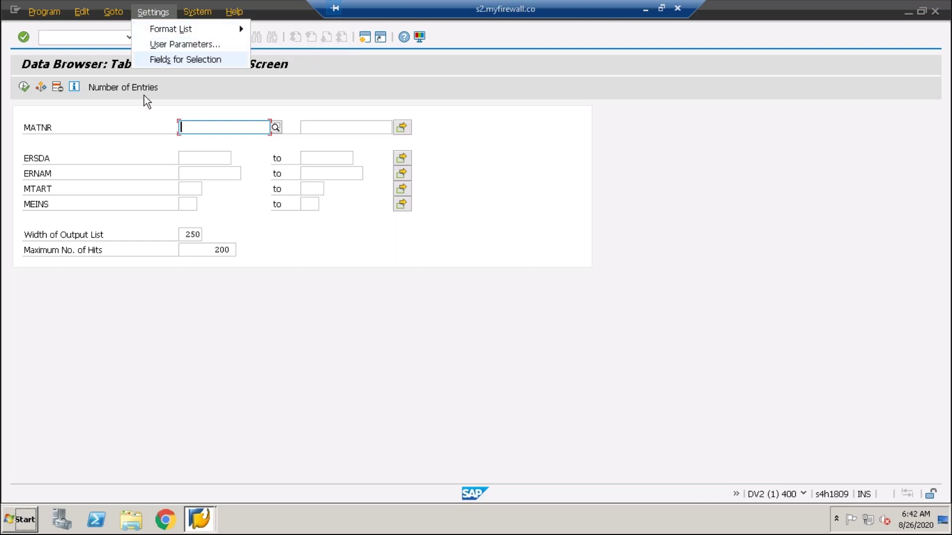
{"action": "left_click", "coordinate": [22, 111]}
{"action": "left_click", "coordinate": [23, 86]}
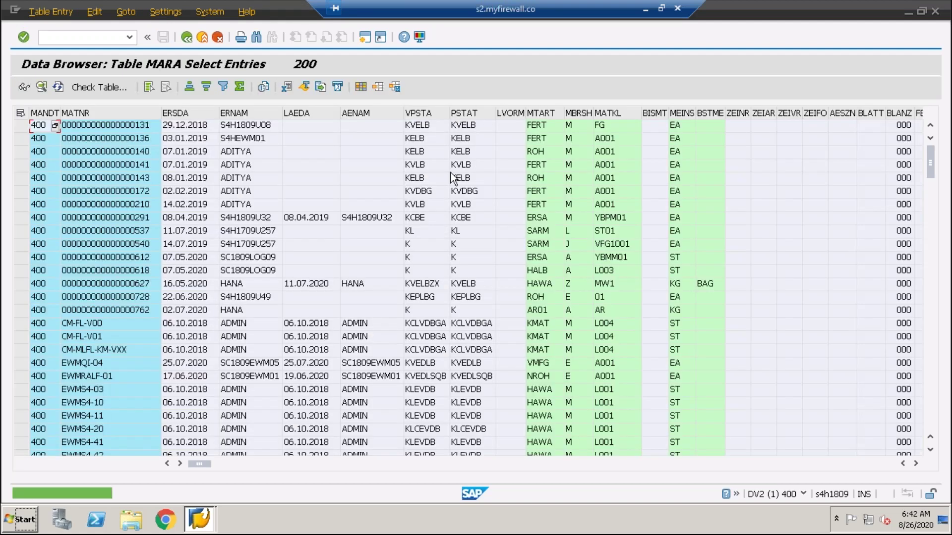
Restrict the MARA output list to the fields MANDT, MATNR, ERSDA and ERNAM.
{"action": "left_click", "coordinate": [186, 37]}
{"action": "left_click", "coordinate": [156, 11]}
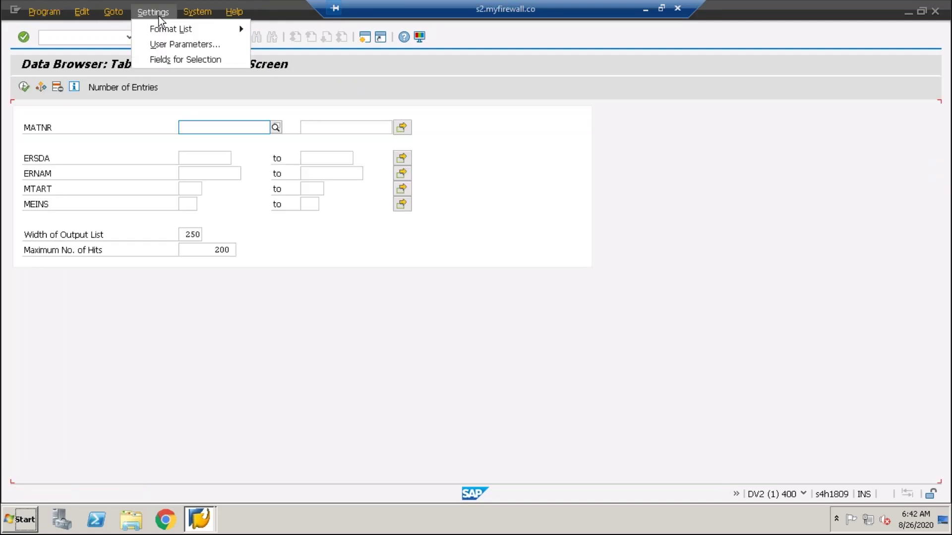
{"action": "mouse_move", "coordinate": [165, 29]}
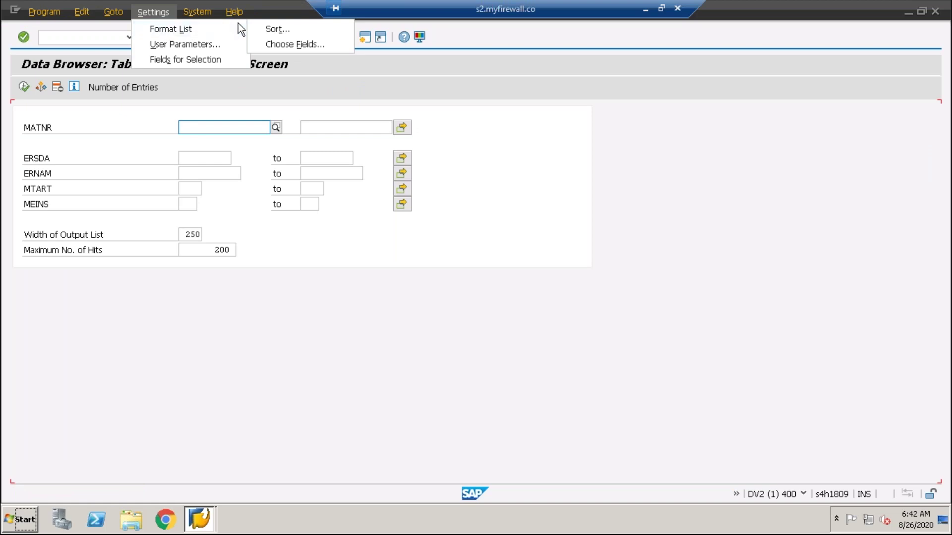
{"action": "left_click", "coordinate": [301, 47]}
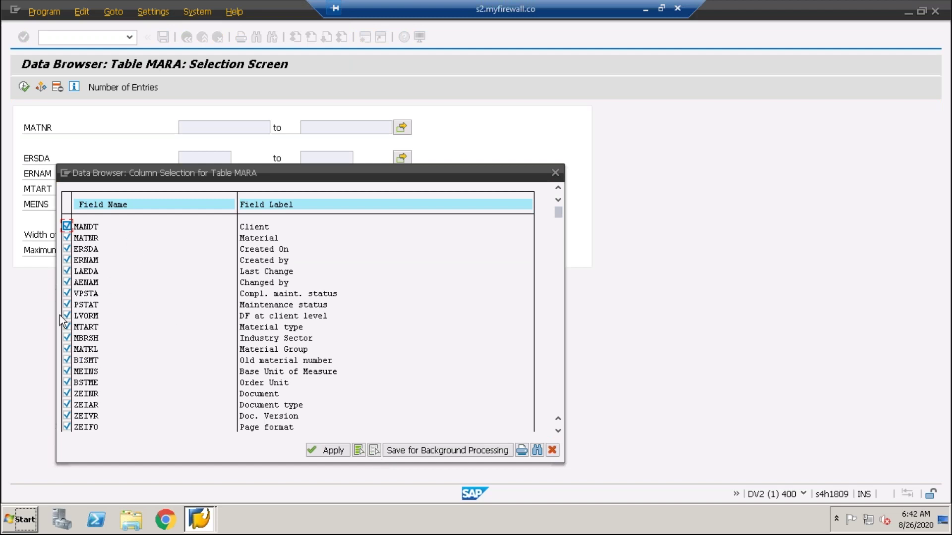
{"action": "left_click", "coordinate": [374, 451]}
{"action": "left_click", "coordinate": [67, 227]}
{"action": "left_click", "coordinate": [66, 238]}
{"action": "left_click", "coordinate": [67, 249]}
{"action": "left_click", "coordinate": [67, 259]}
{"action": "left_click", "coordinate": [328, 450]}
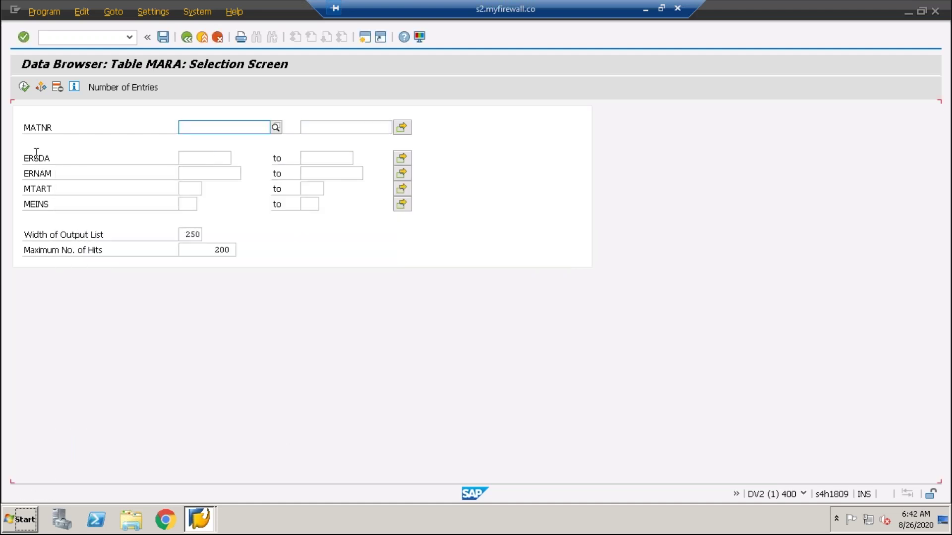
Run the MARA selection to view the list with the chosen columns, and return to the selection screen.
{"action": "left_click", "coordinate": [24, 88]}
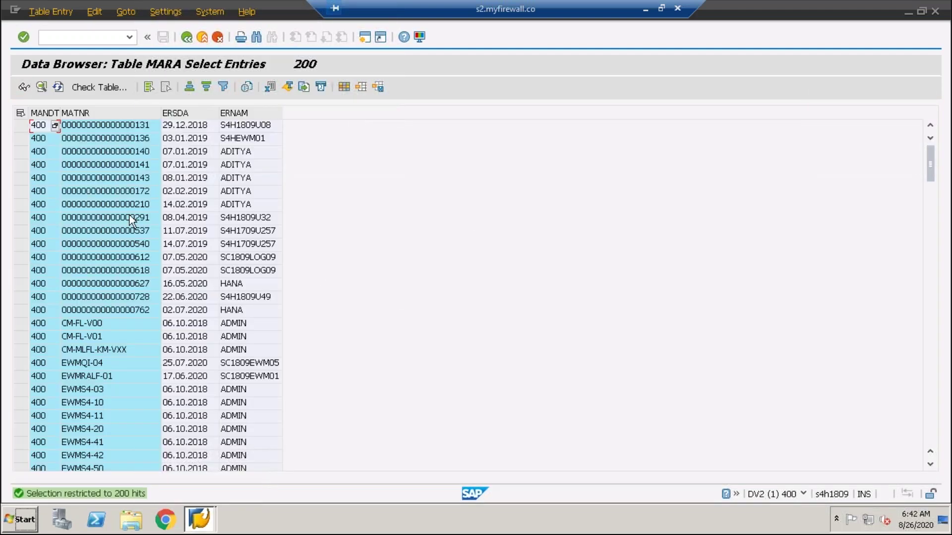
{"action": "left_click", "coordinate": [187, 37]}
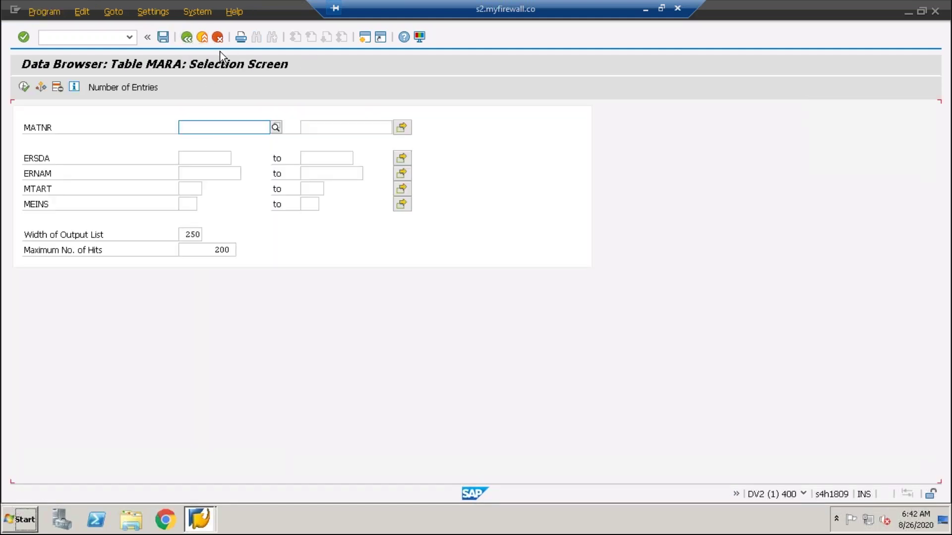
{"action": "left_click_drag", "start_coordinate": [461, 11], "coordinate": [539, 11]}
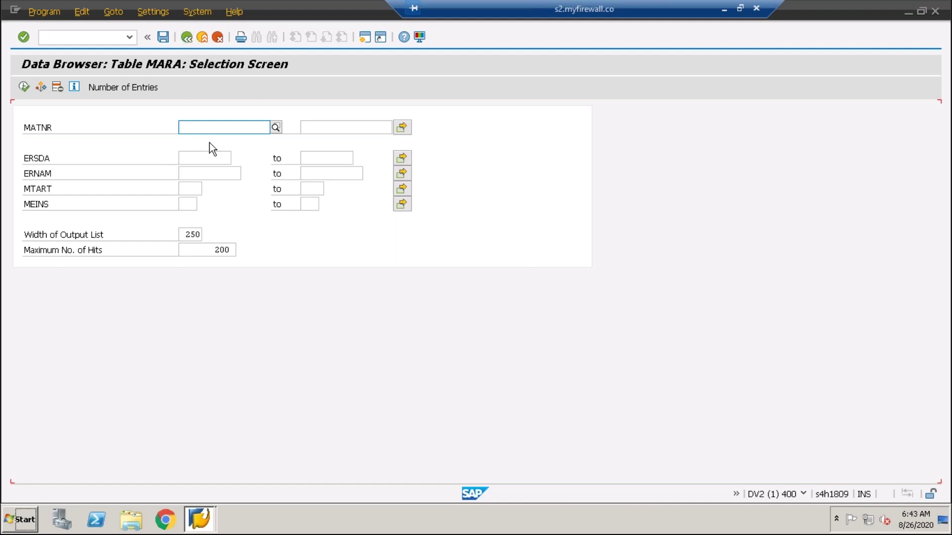
Leave the MARA data browser and open transaction SE11 in a new session.
{"action": "left_click", "coordinate": [189, 37]}
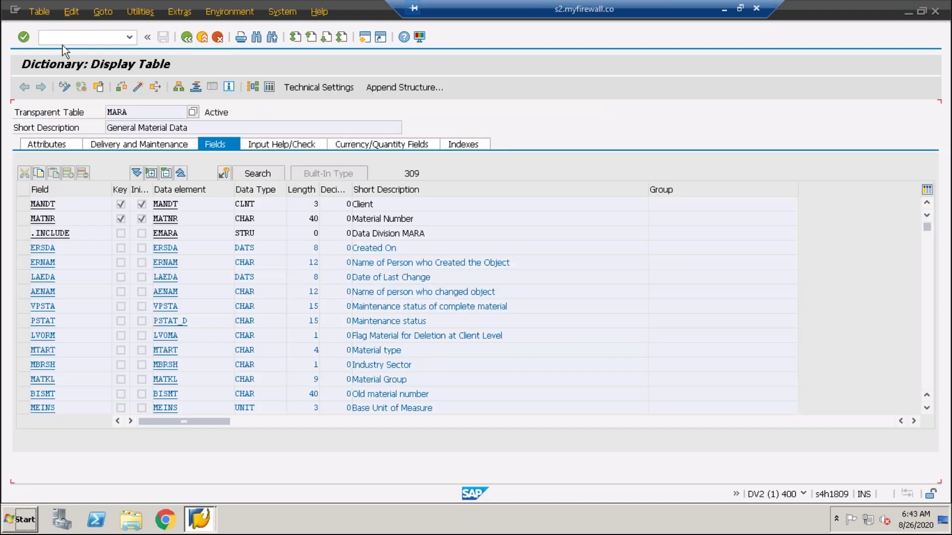
{"action": "left_click", "coordinate": [50, 37]}
{"action": "type", "text": "/ose11"}
{"action": "key", "text": "Return"}
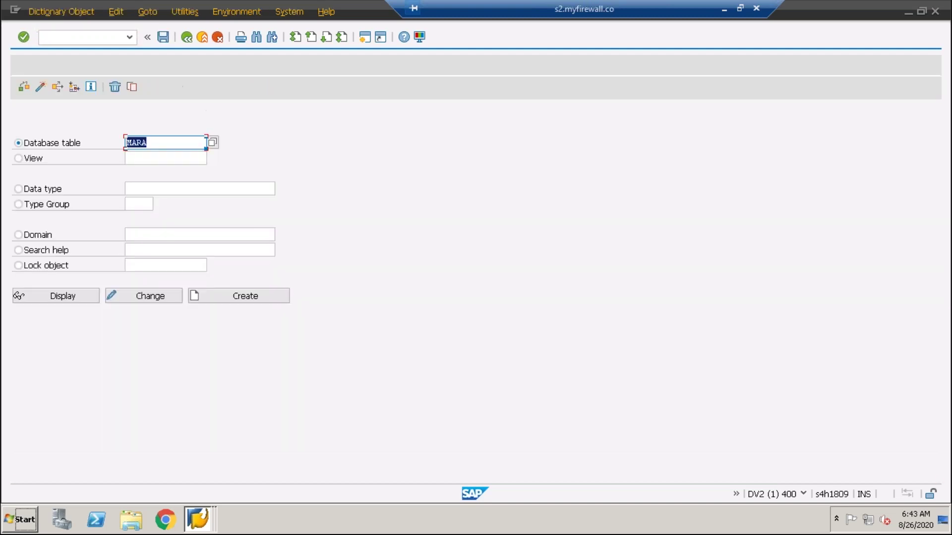
Create a dictionary view named zmb24_proj_view of the type Projection view, acknowledging the information message.
{"action": "left_click", "coordinate": [161, 142]}
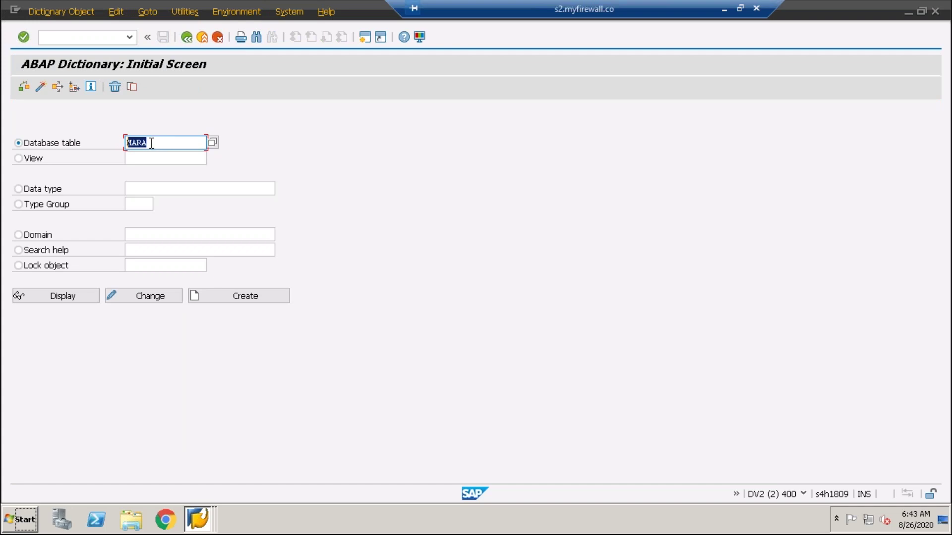
{"action": "left_click", "coordinate": [159, 159]}
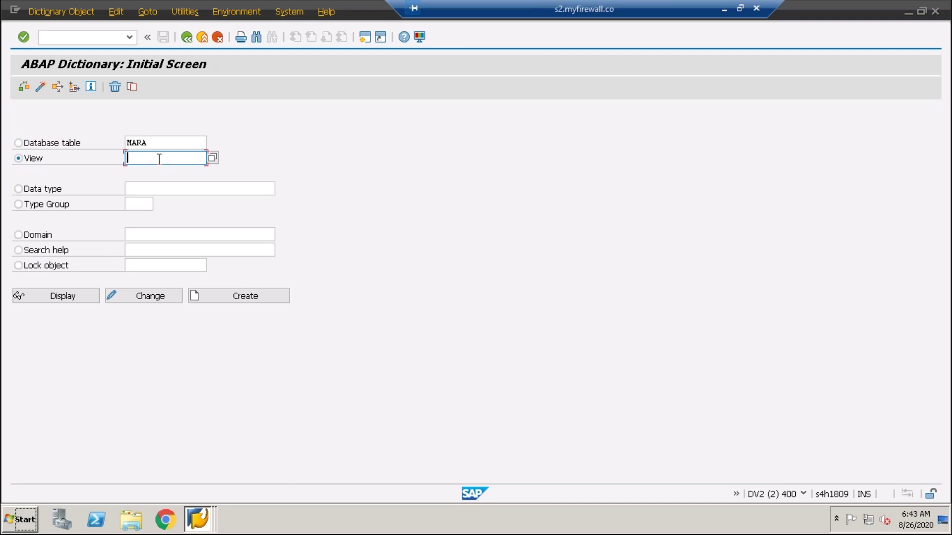
{"action": "type", "text": "zmb"}
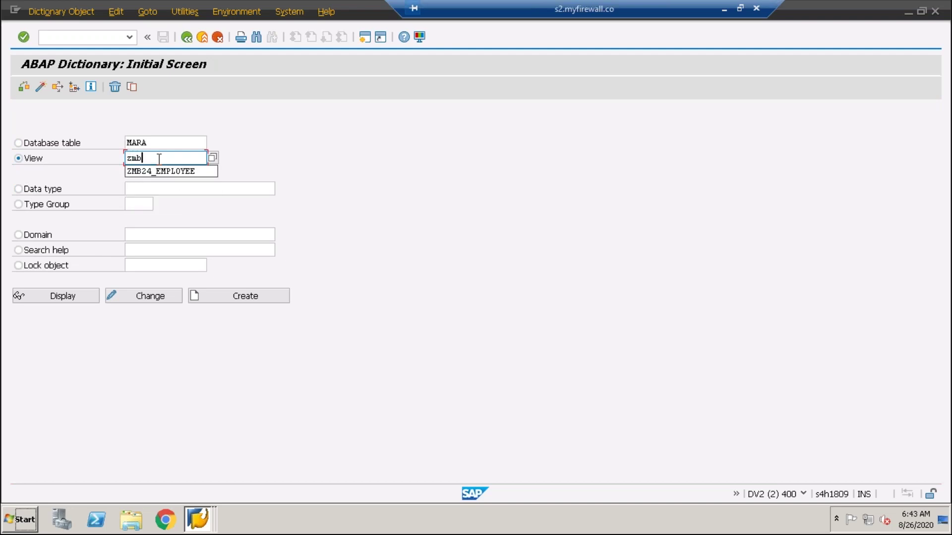
{"action": "type", "text": "24_proj_view"}
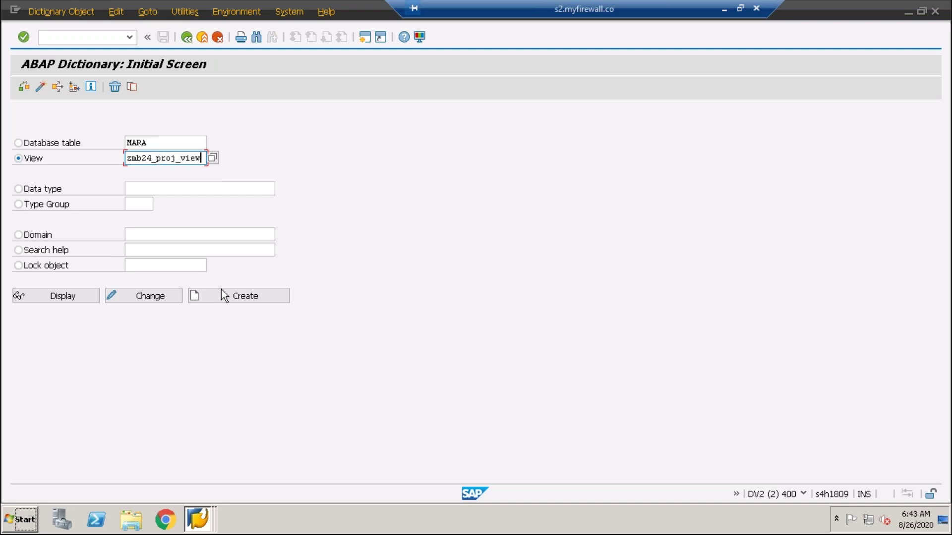
{"action": "left_click", "coordinate": [243, 296]}
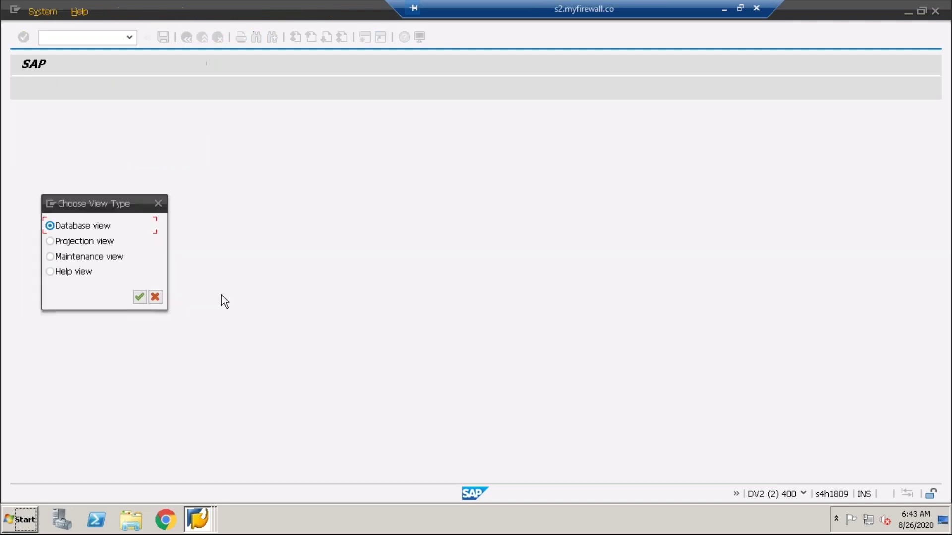
{"action": "left_click", "coordinate": [62, 243]}
{"action": "left_click", "coordinate": [58, 273]}
{"action": "left_click", "coordinate": [60, 226]}
{"action": "left_click", "coordinate": [73, 242]}
{"action": "left_click", "coordinate": [139, 297]}
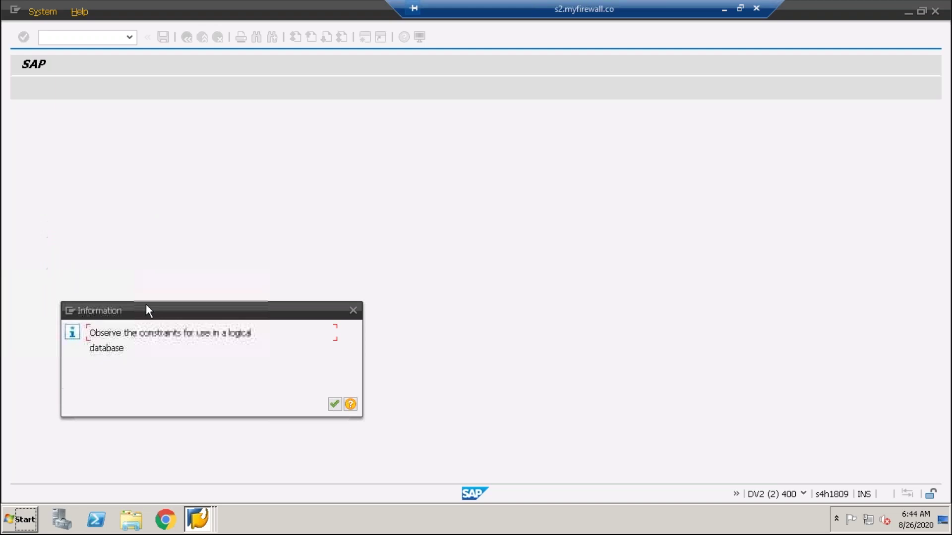
{"action": "left_click", "coordinate": [334, 409]}
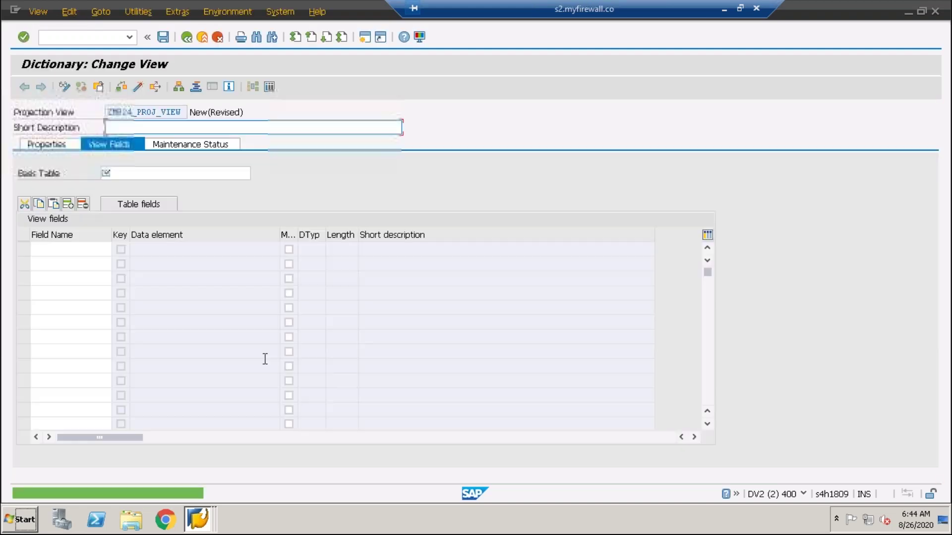
Give the view the short description "Projection view" and set MARA as its basis table.
{"action": "left_click", "coordinate": [117, 127]}
{"action": "type", "text": "Projection view"}
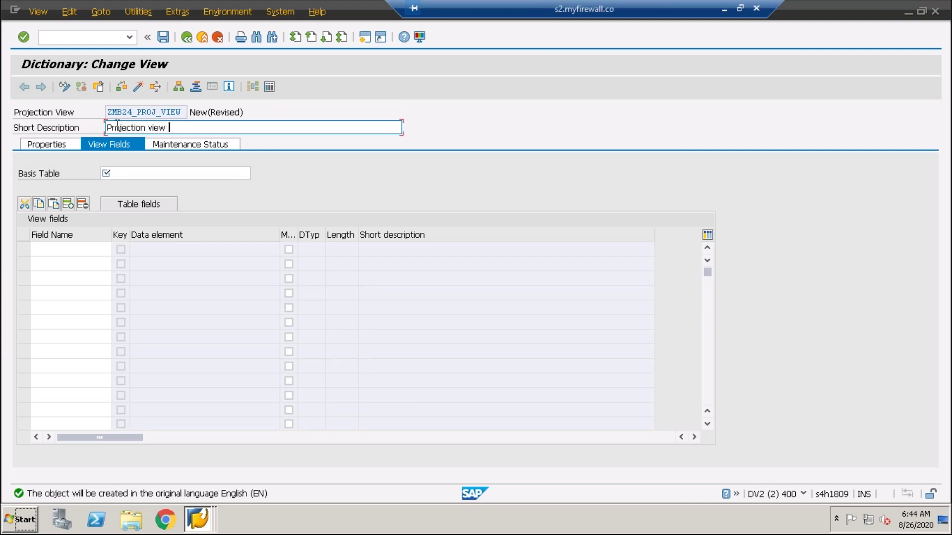
{"action": "left_click", "coordinate": [132, 169]}
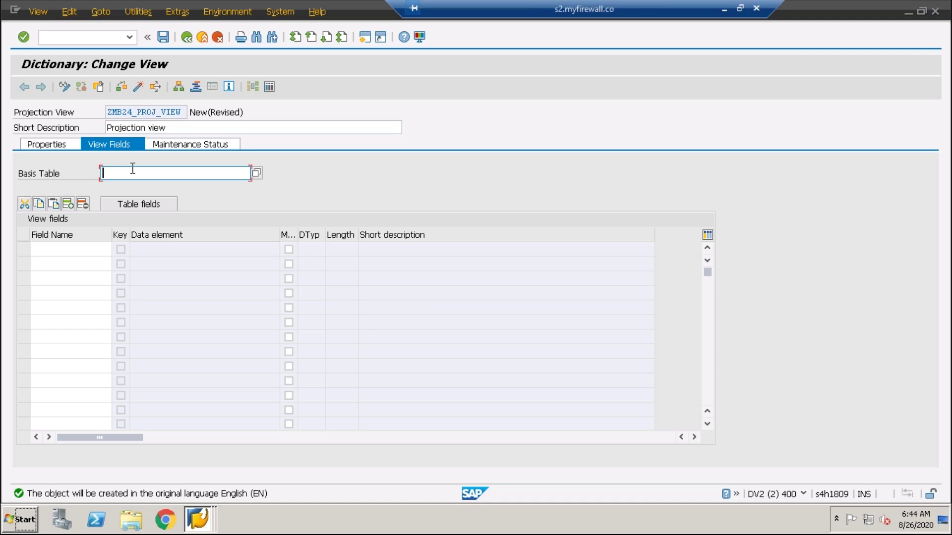
{"action": "key", "text": "Caps_Lock"}
{"action": "type", "text": "MARA"}
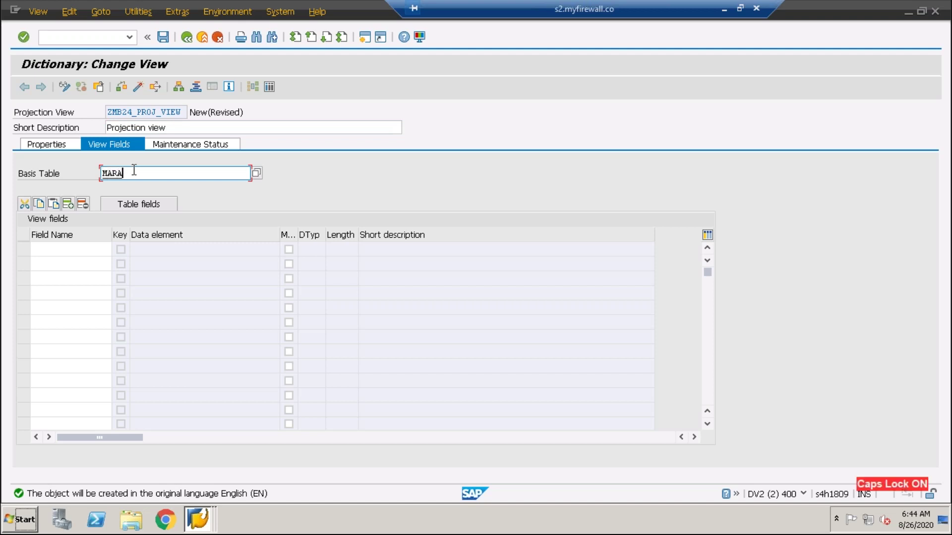
{"action": "left_click_drag", "start_coordinate": [123, 172], "coordinate": [58, 179]}
{"action": "left_click", "coordinate": [106, 174]}
{"action": "double_click", "coordinate": [106, 175]}
{"action": "left_click", "coordinate": [132, 177]}
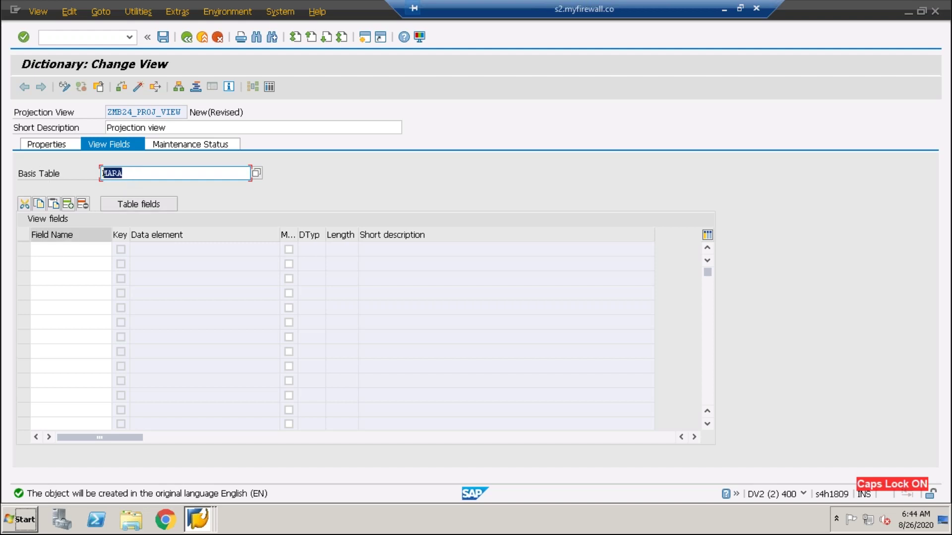
Add the MARA table fields MANDT, MATNR, ERSDA and ERNAM to the view fields.
{"action": "left_click", "coordinate": [54, 250]}
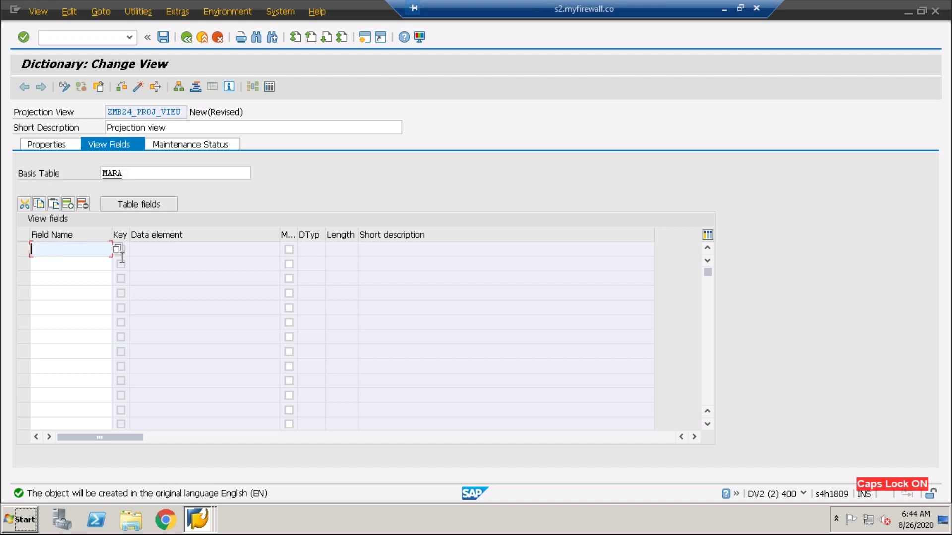
{"action": "left_click", "coordinate": [136, 202]}
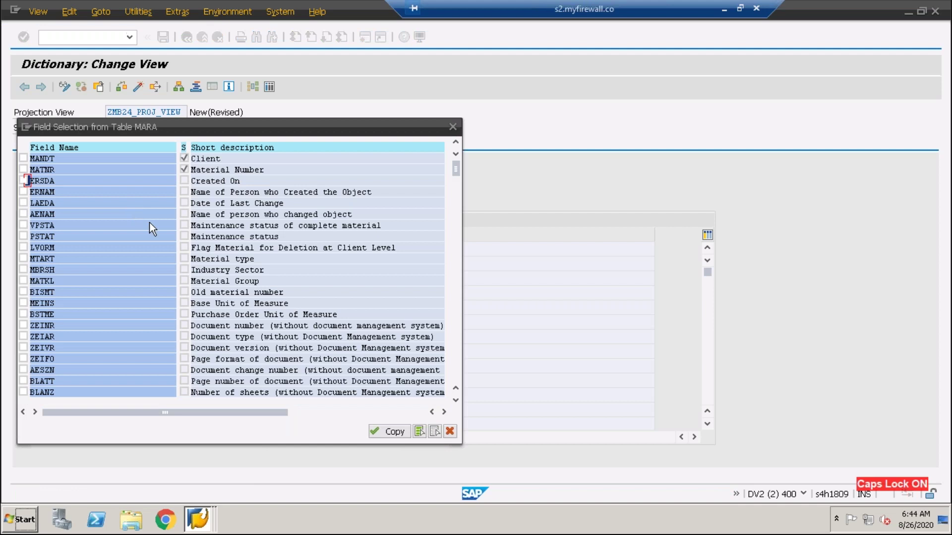
{"action": "left_click", "coordinate": [23, 159]}
{"action": "left_click", "coordinate": [23, 169]}
{"action": "left_click", "coordinate": [24, 181]}
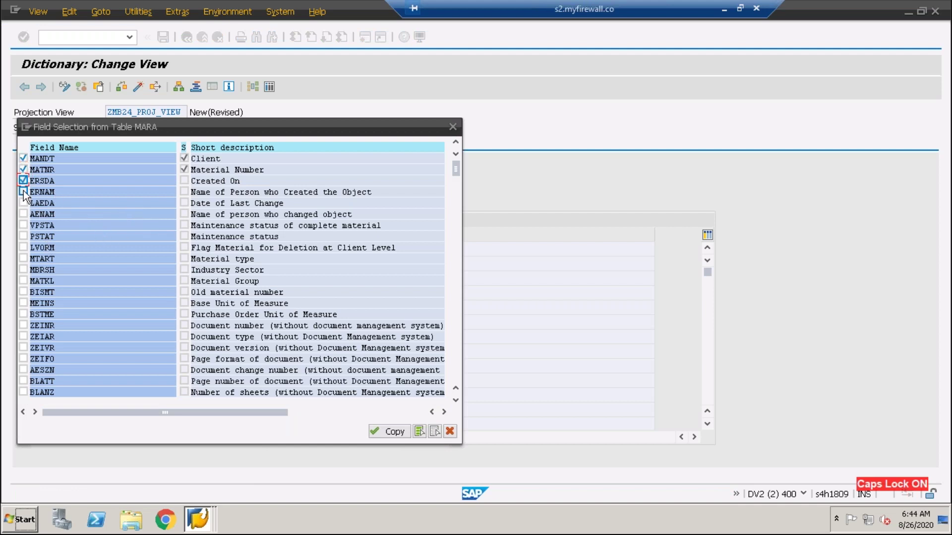
{"action": "left_click", "coordinate": [391, 432]}
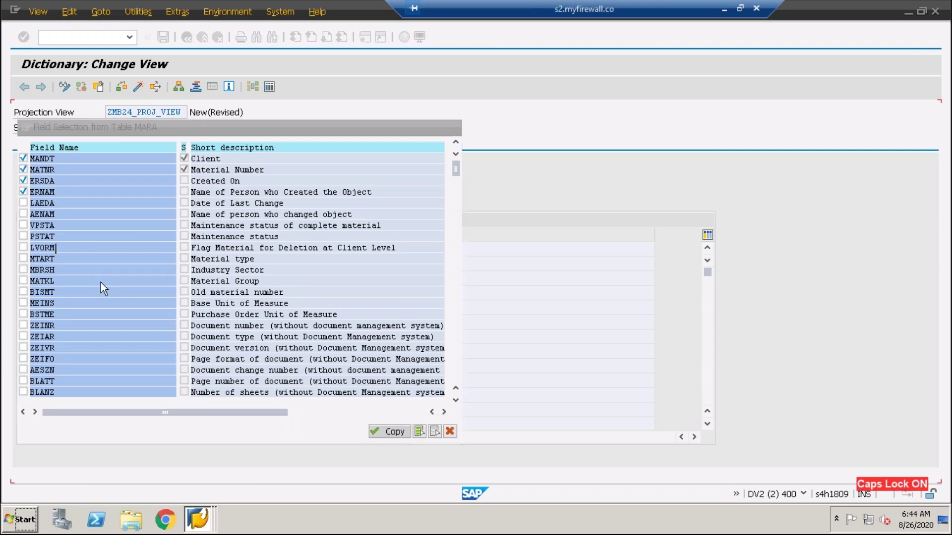
{"action": "left_click", "coordinate": [63, 249]}
{"action": "left_click", "coordinate": [68, 264]}
{"action": "left_click", "coordinate": [61, 279]}
{"action": "left_click", "coordinate": [58, 287]}
{"action": "left_click", "coordinate": [59, 279]}
{"action": "left_click", "coordinate": [64, 264]}
{"action": "left_click", "coordinate": [64, 248]}
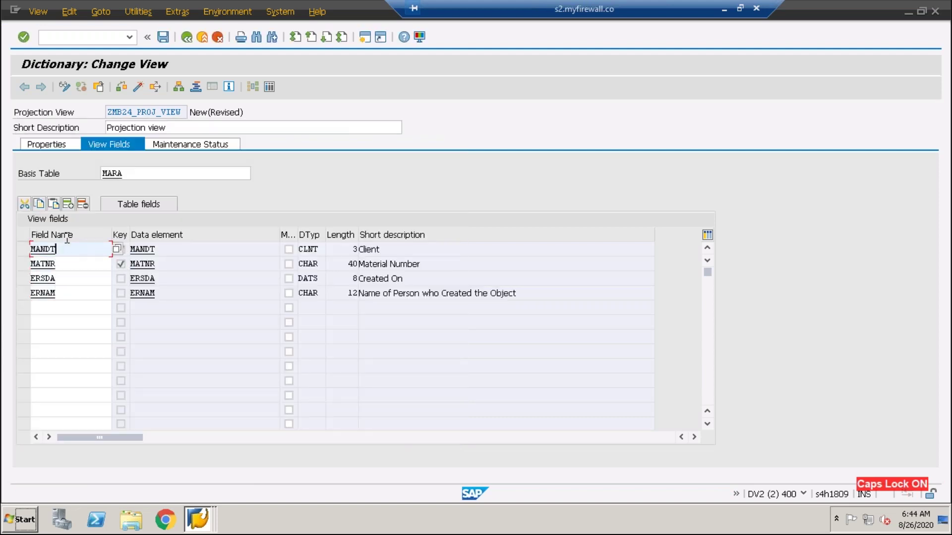
Save the projection view as a local object and run a consistency check on it.
{"action": "left_click", "coordinate": [163, 37]}
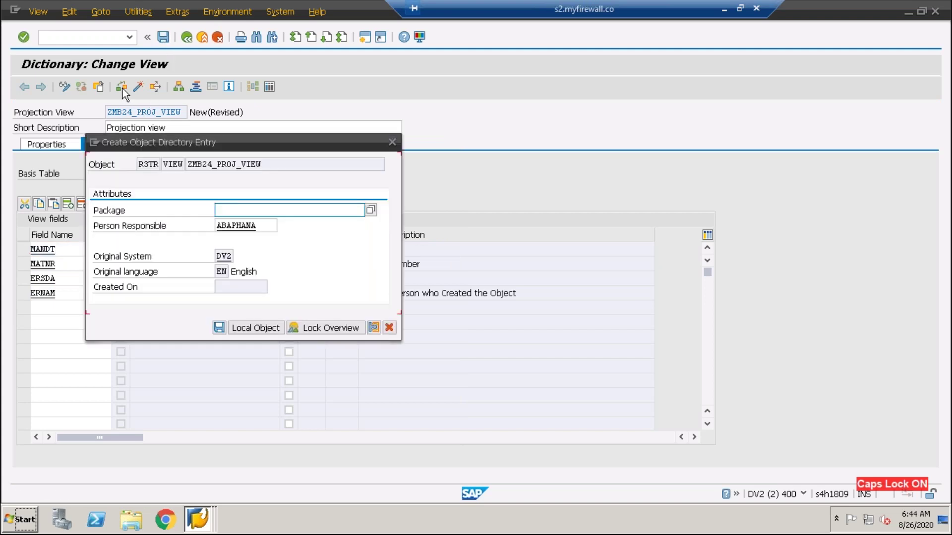
{"action": "left_click", "coordinate": [259, 329]}
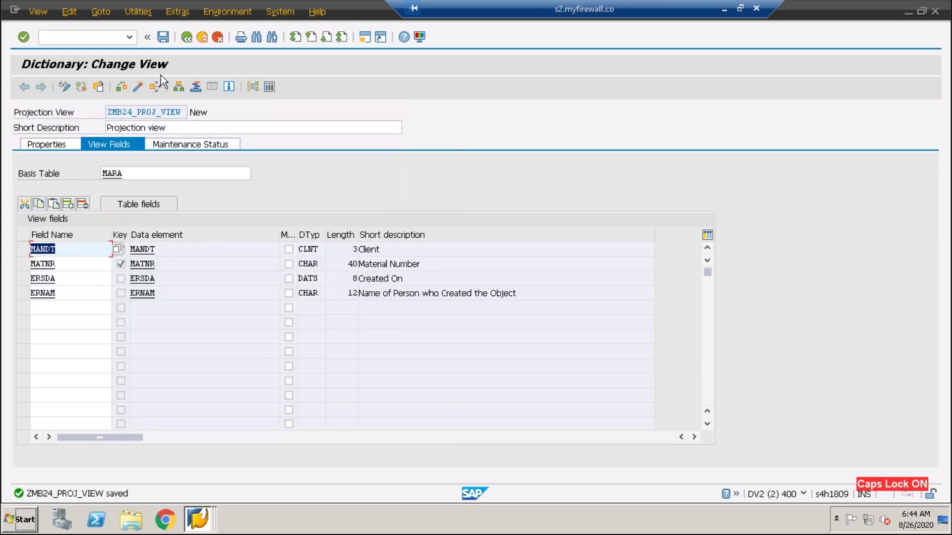
{"action": "left_click", "coordinate": [120, 88]}
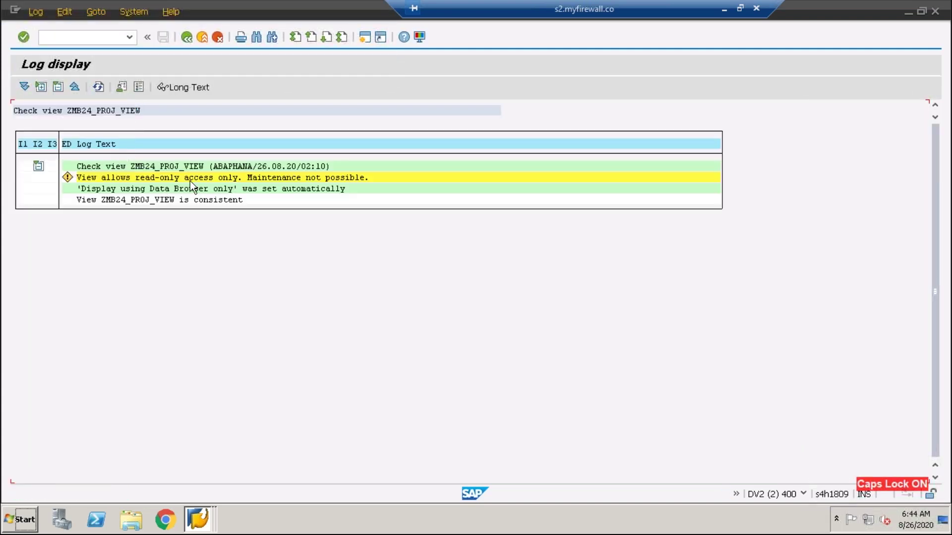
{"action": "left_click", "coordinate": [187, 38]}
Activate the view ZMB24_PROJ_VIEW without displaying the activation log.
{"action": "left_click", "coordinate": [141, 88]}
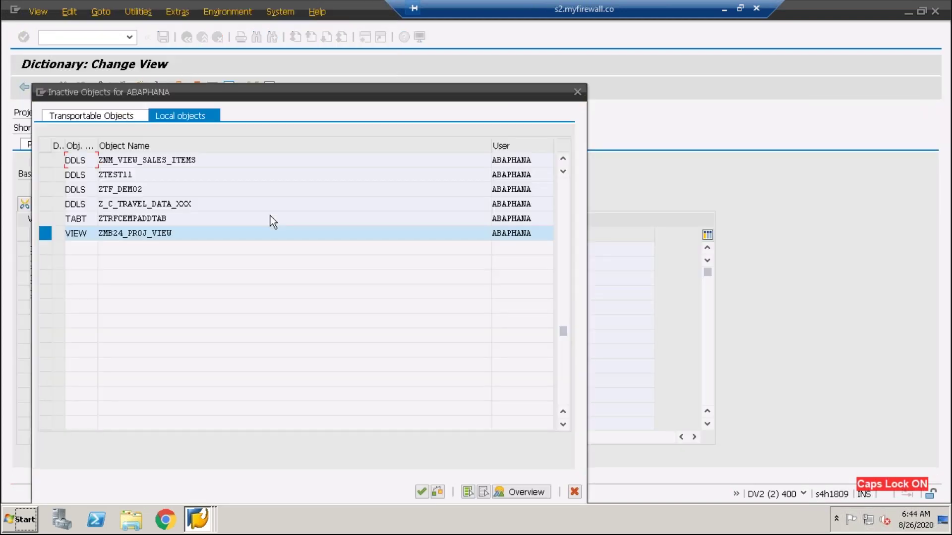
{"action": "key", "text": "Return"}
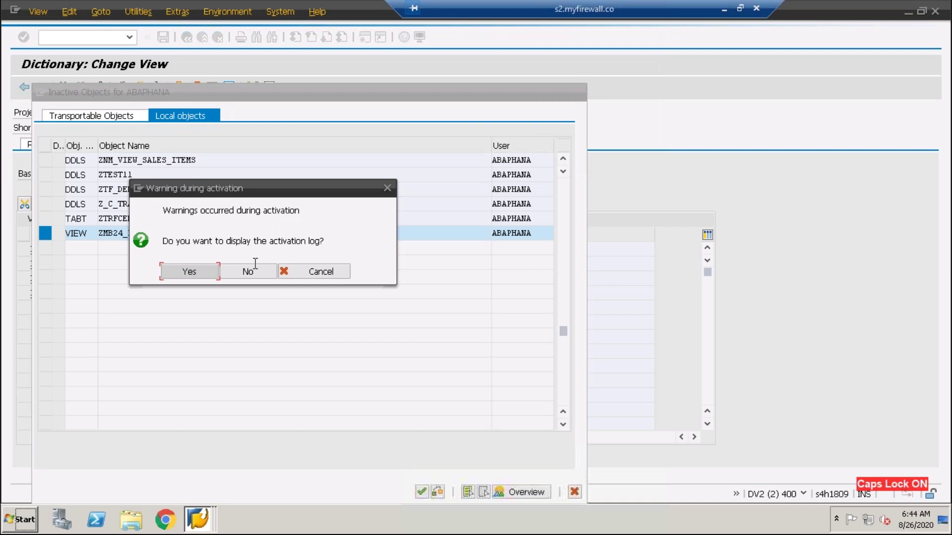
{"action": "left_click", "coordinate": [263, 276]}
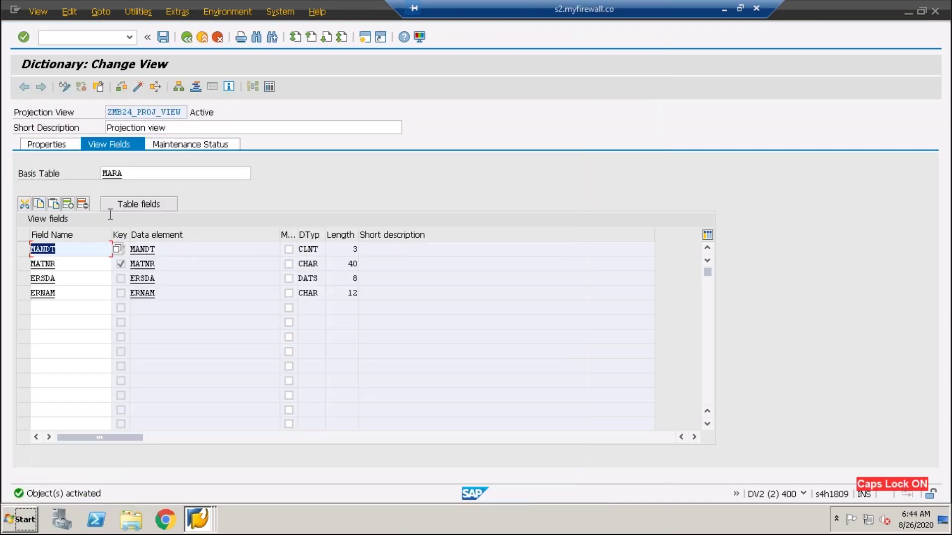
Display the contents of the view ZMB24_PROJ_VIEW, reactivate the view and request its contents once more.
{"action": "left_click_drag", "start_coordinate": [222, 112], "coordinate": [56, 326]}
{"action": "left_click", "coordinate": [269, 87]}
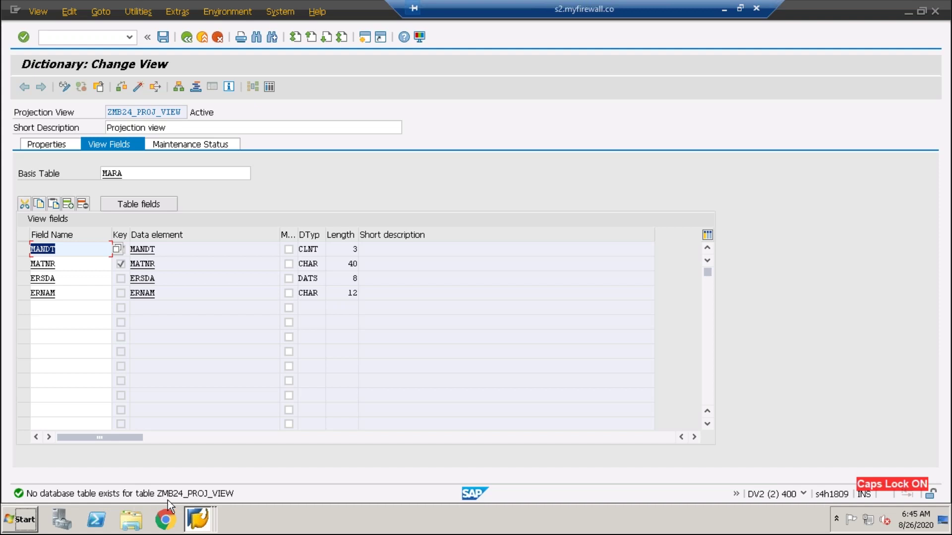
{"action": "left_click", "coordinate": [142, 169]}
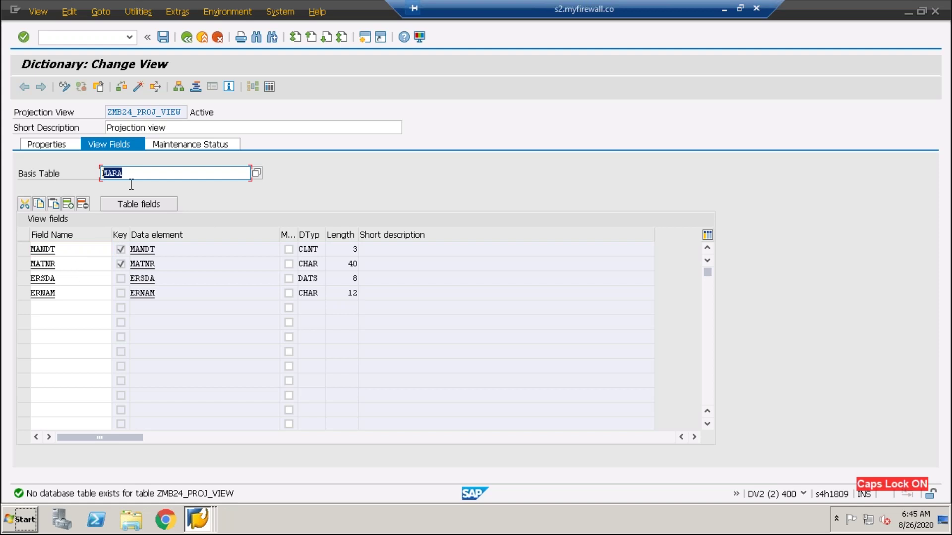
{"action": "left_click", "coordinate": [139, 90]}
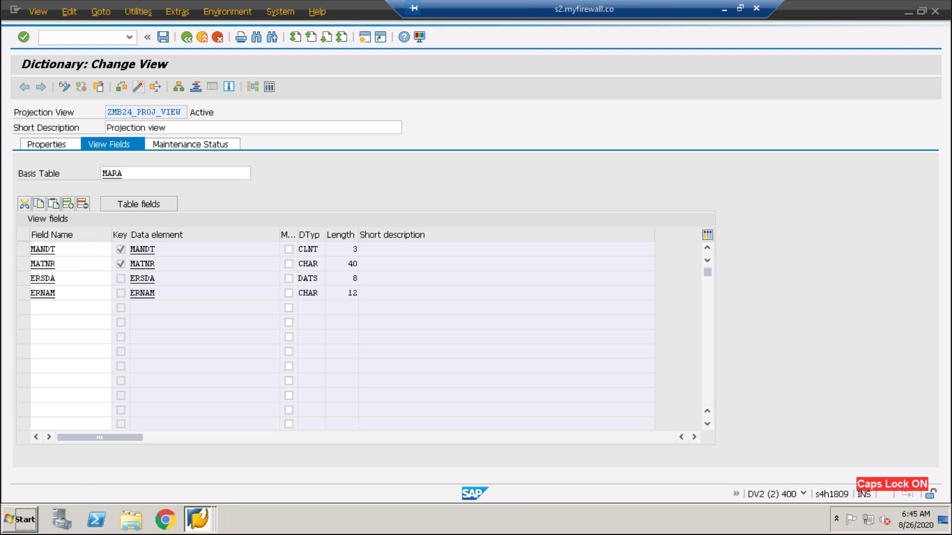
{"action": "left_click", "coordinate": [138, 87]}
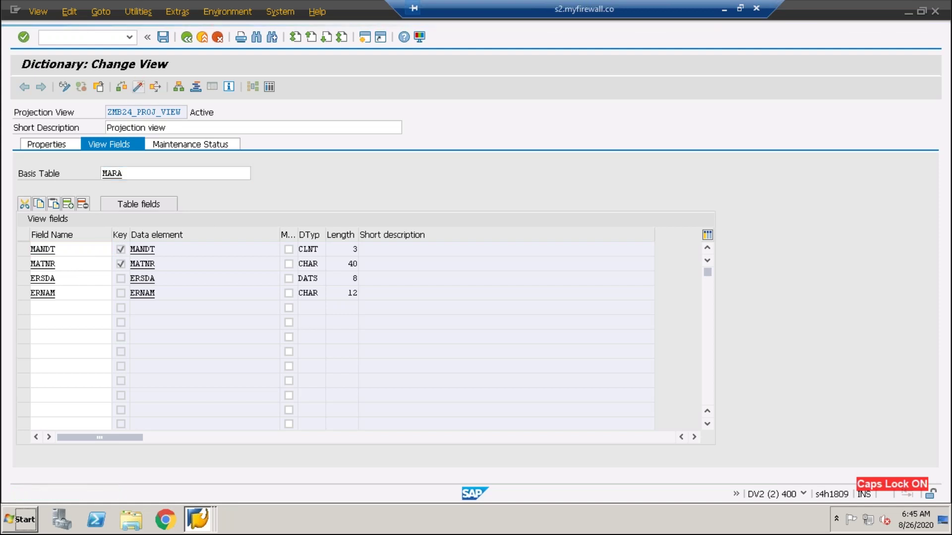
{"action": "left_click", "coordinate": [270, 86]}
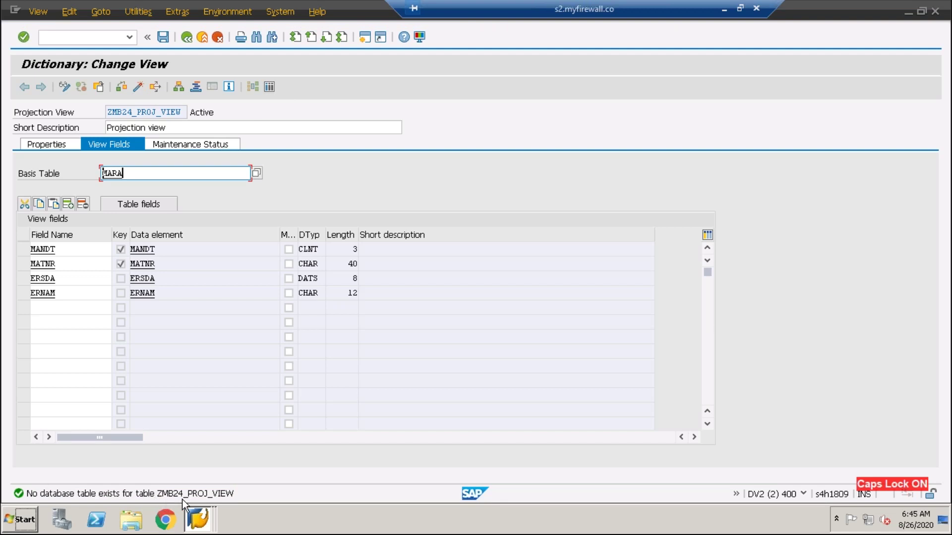
Review the projection view's maintenance status and properties, and return to its view fields.
{"action": "left_click_drag", "start_coordinate": [132, 170], "coordinate": [81, 169]}
{"action": "left_click_drag", "start_coordinate": [66, 264], "coordinate": [27, 264]}
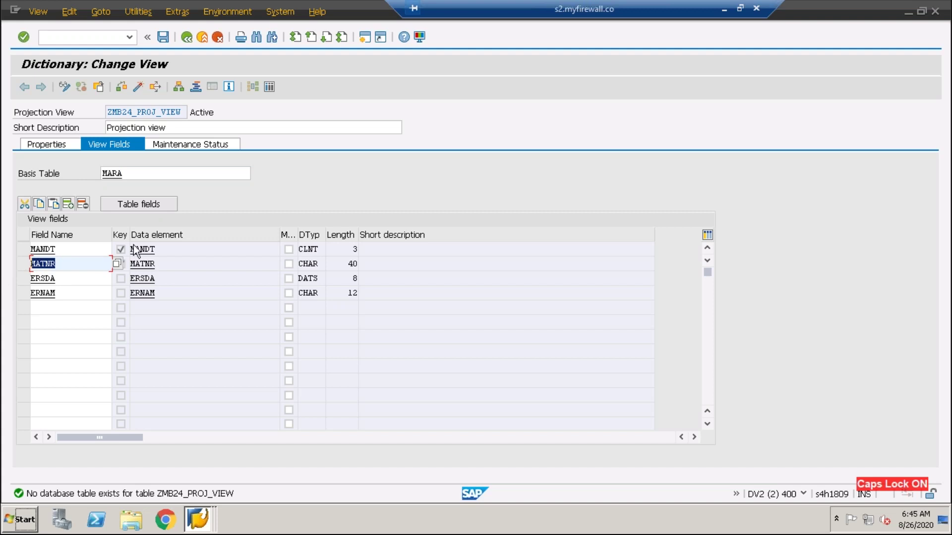
{"action": "left_click", "coordinate": [195, 147]}
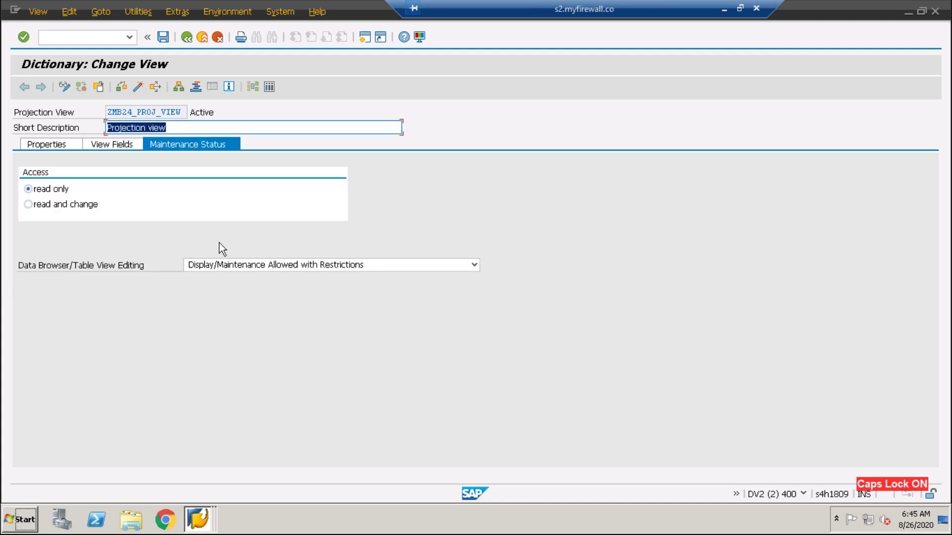
{"action": "left_click", "coordinate": [55, 148]}
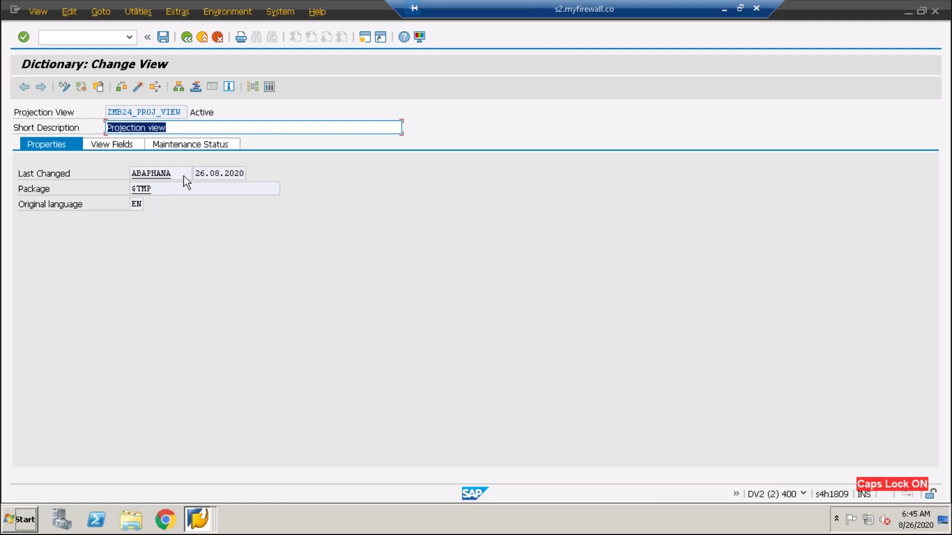
{"action": "key", "text": "Tab"}
{"action": "left_click", "coordinate": [119, 144]}
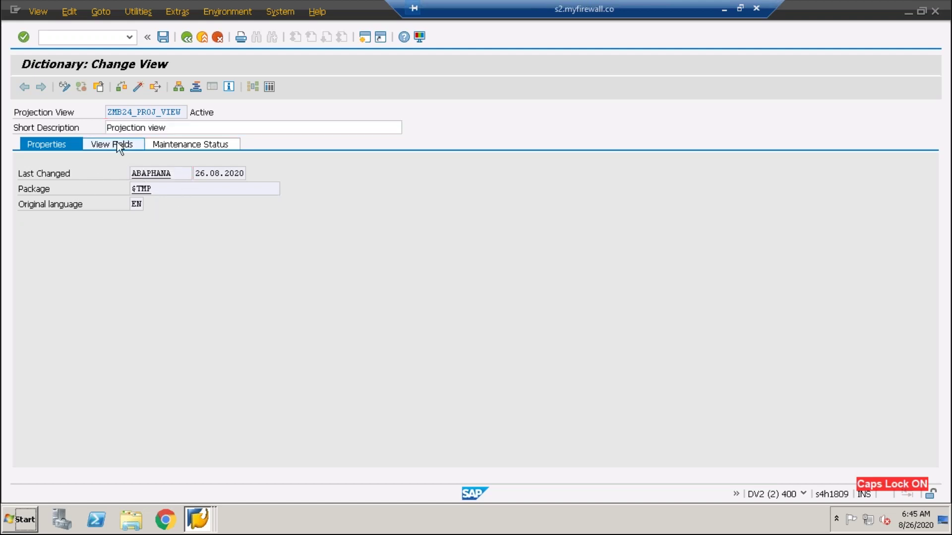
Check and reactivate the projection view, and try to display its data.
{"action": "key", "text": "ctrl+F2"}
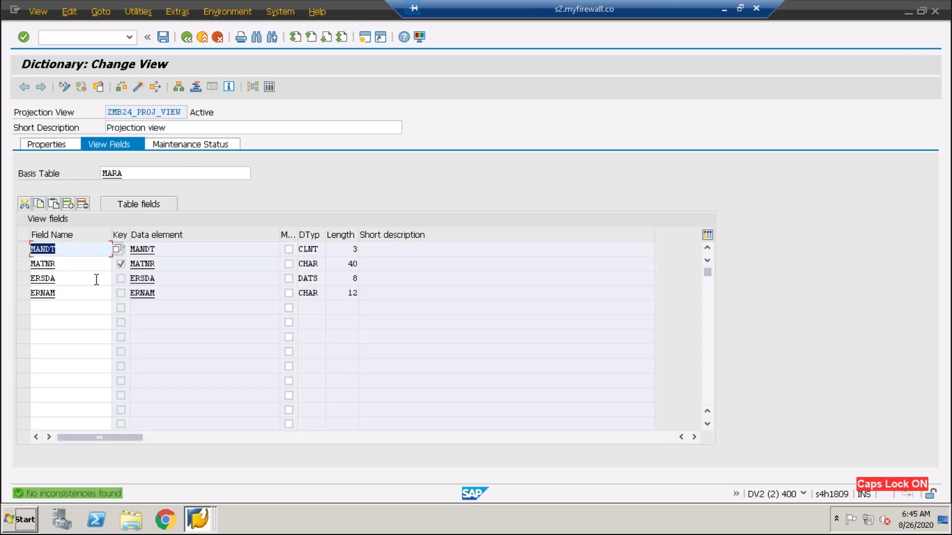
{"action": "left_click", "coordinate": [137, 87]}
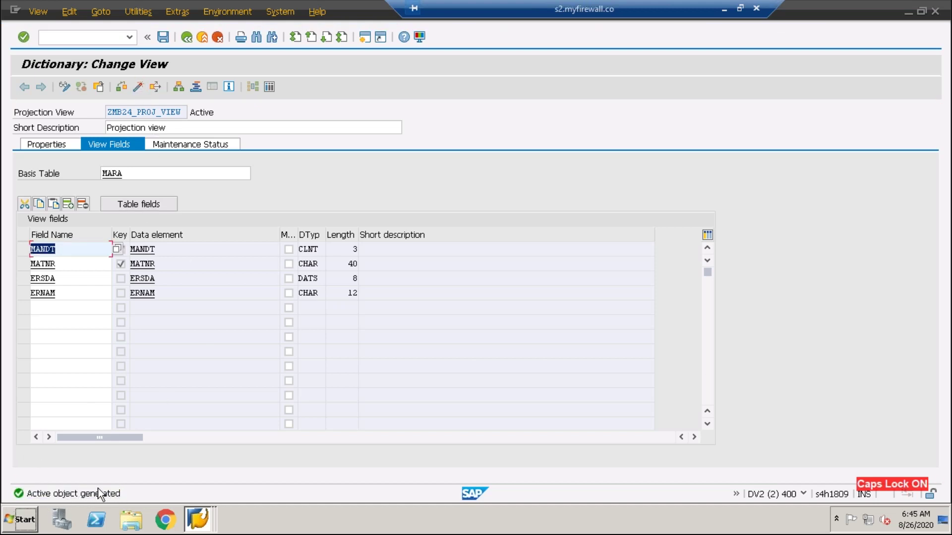
{"action": "left_click", "coordinate": [269, 86]}
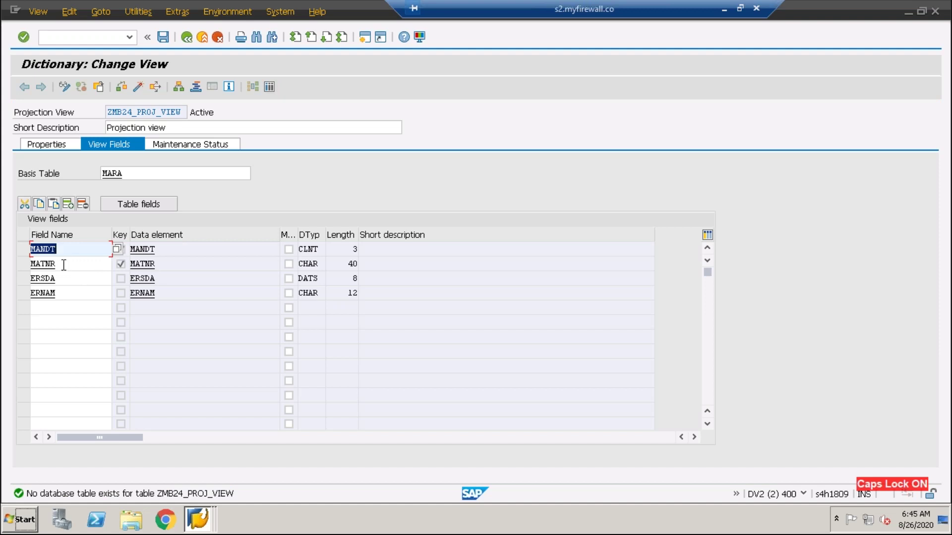
{"action": "left_click", "coordinate": [24, 264]}
{"action": "left_click", "coordinate": [36, 284]}
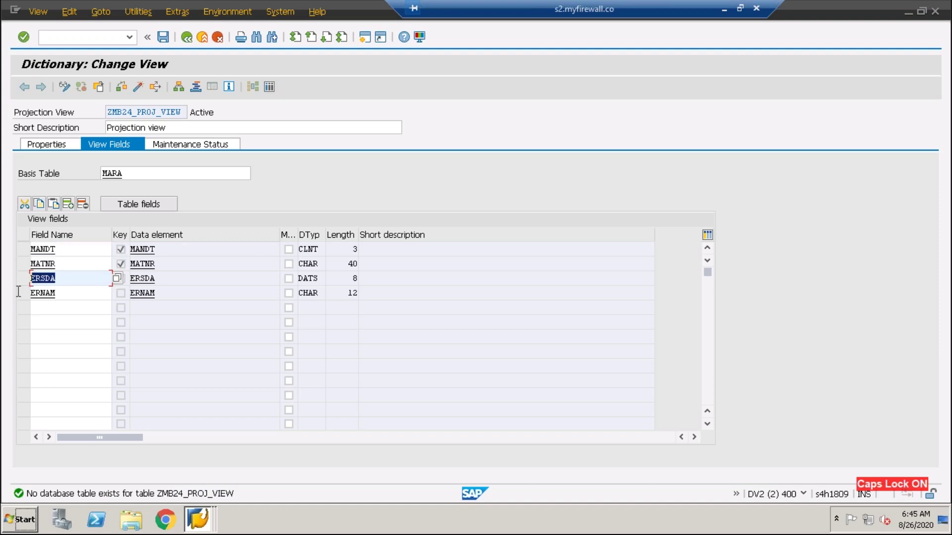
{"action": "left_click", "coordinate": [67, 297]}
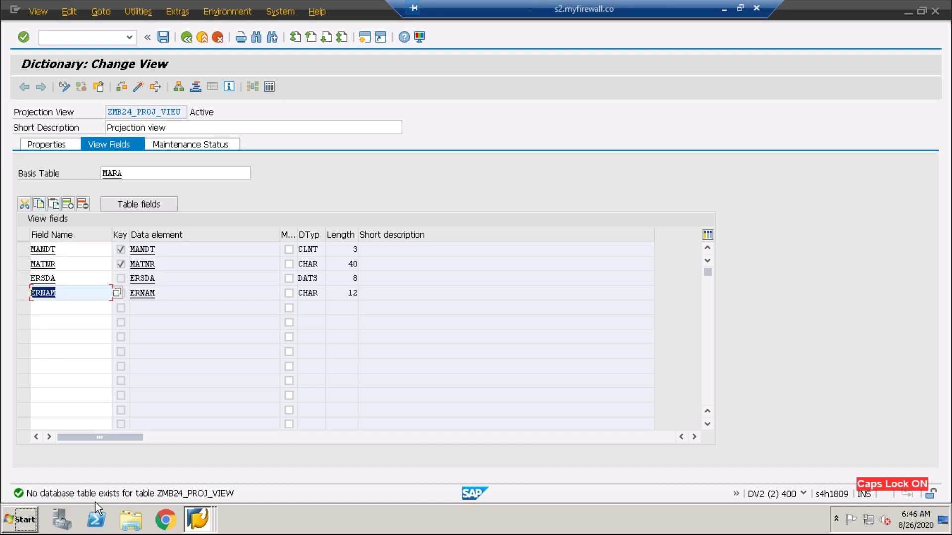
{"action": "left_click_drag", "start_coordinate": [138, 171], "coordinate": [111, 177]}
{"action": "left_click", "coordinate": [149, 174]}
{"action": "left_click", "coordinate": [141, 172]}
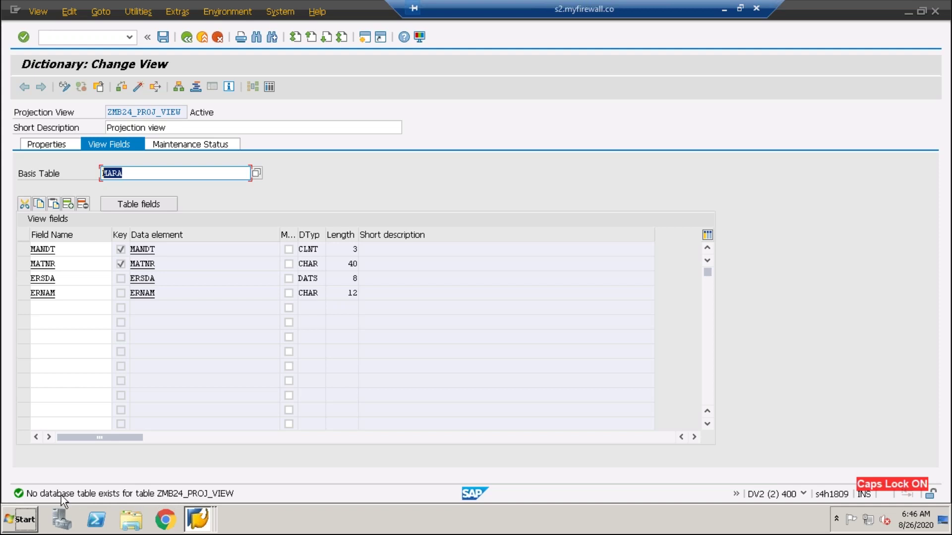
Read the detailed help for the current status message and close it.
{"action": "key", "text": "F1"}
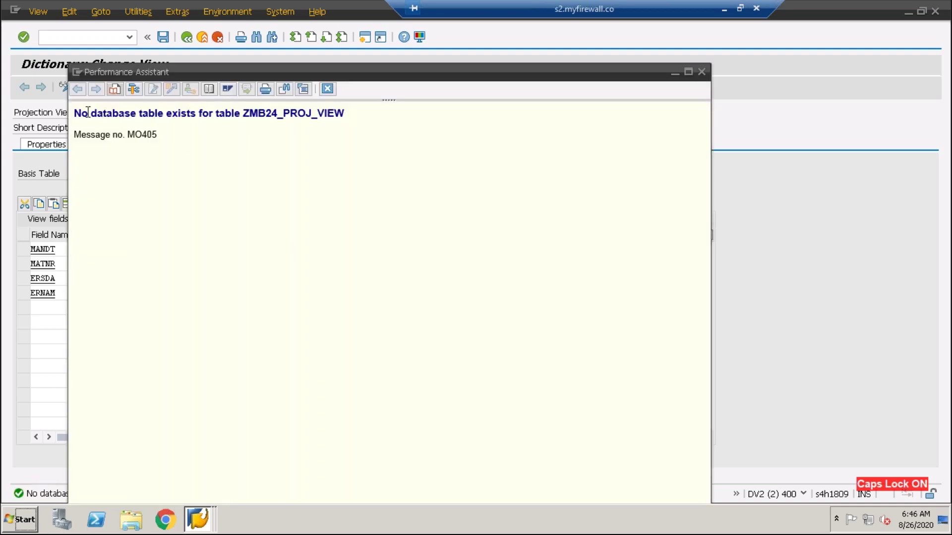
{"action": "left_click_drag", "start_coordinate": [75, 113], "coordinate": [351, 116]}
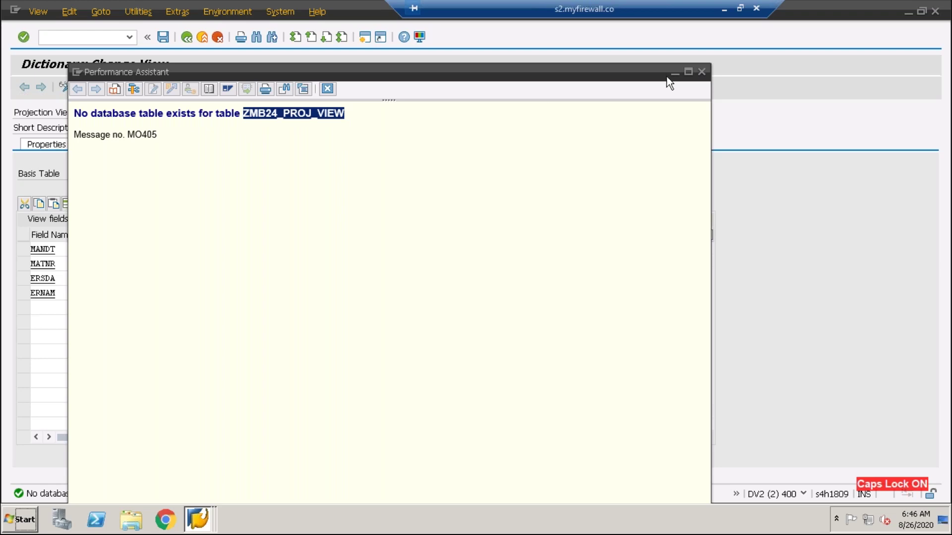
{"action": "key", "text": "Escape"}
Leave the remote desktop session and show the local Windows desktop.
{"action": "double_click", "coordinate": [518, 16]}
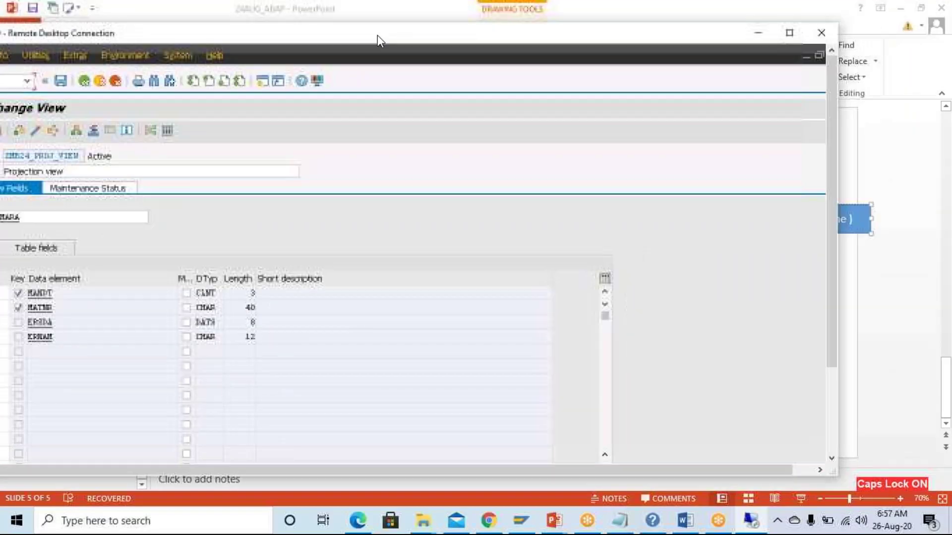
{"action": "double_click", "coordinate": [468, 34]}
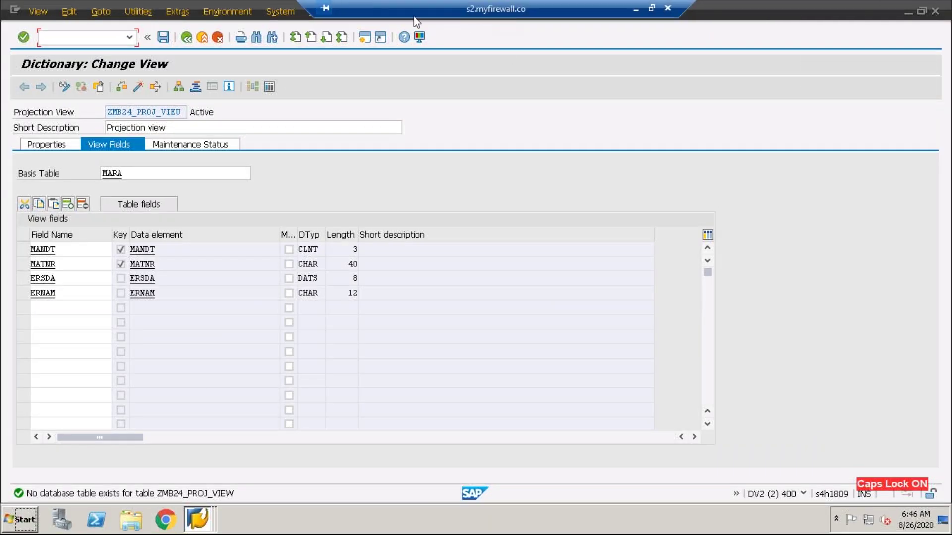
{"action": "left_click", "coordinate": [504, 11]}
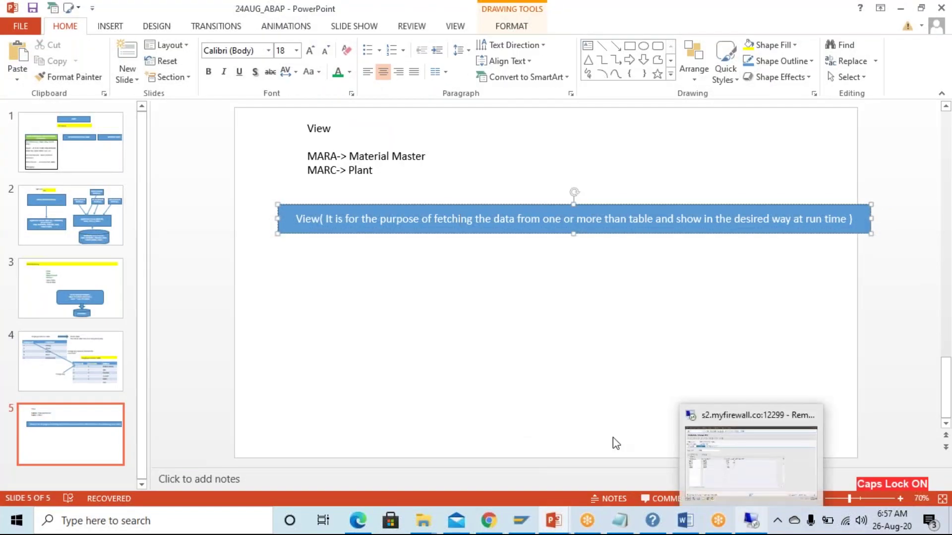
{"action": "key", "text": "super+d"}
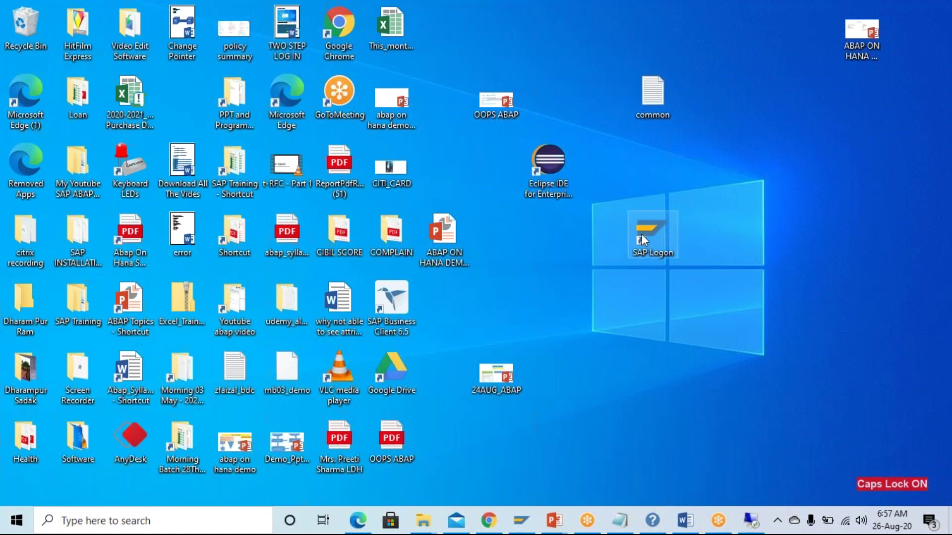
Launch SAP Logon, dismiss the Word macro warning and open the connection to the SAP Script system.
{"action": "double_click", "coordinate": [642, 234]}
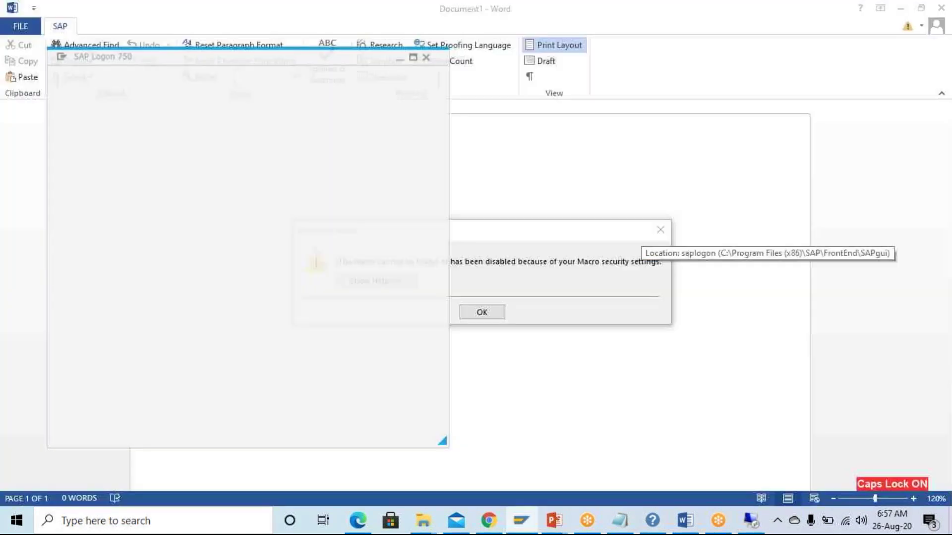
{"action": "left_click", "coordinate": [488, 314]}
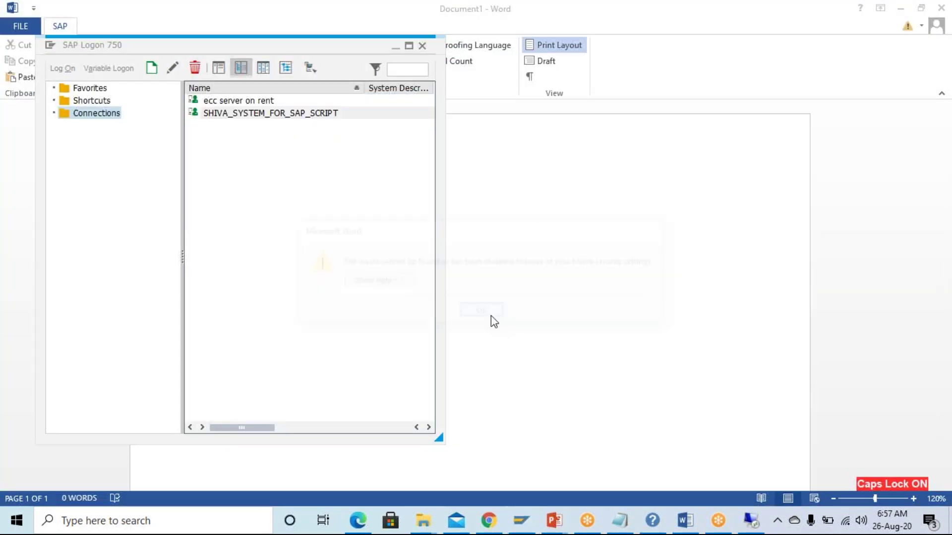
{"action": "double_click", "coordinate": [236, 114]}
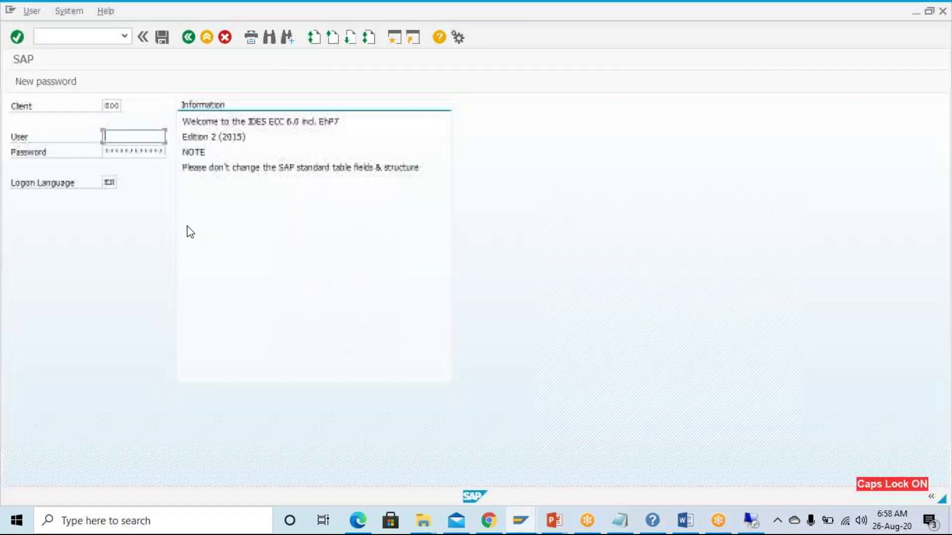
Log on to client 800 with the saved user ID and the account password.
{"action": "key", "text": "Down"}
{"action": "key", "text": "Return"}
{"action": "left_click", "coordinate": [125, 151]}
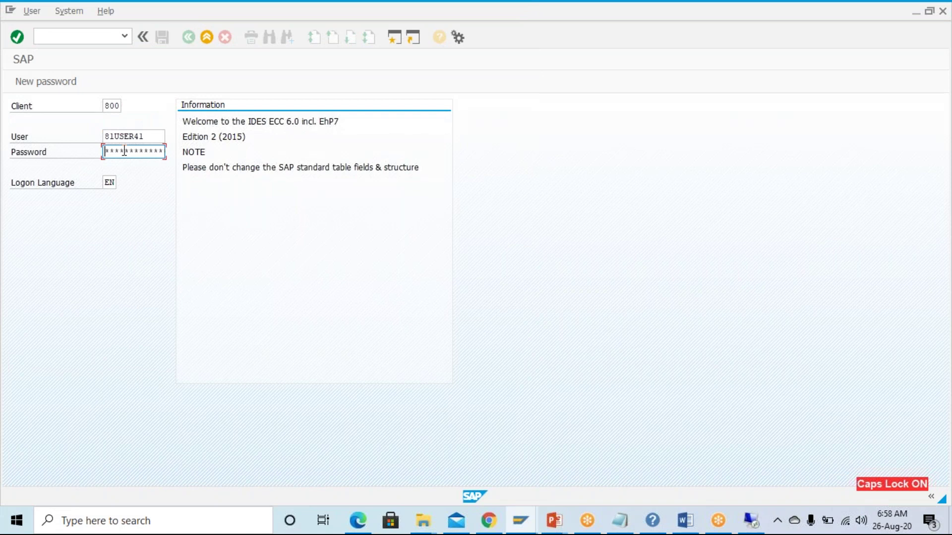
{"action": "type", "text": "**"}
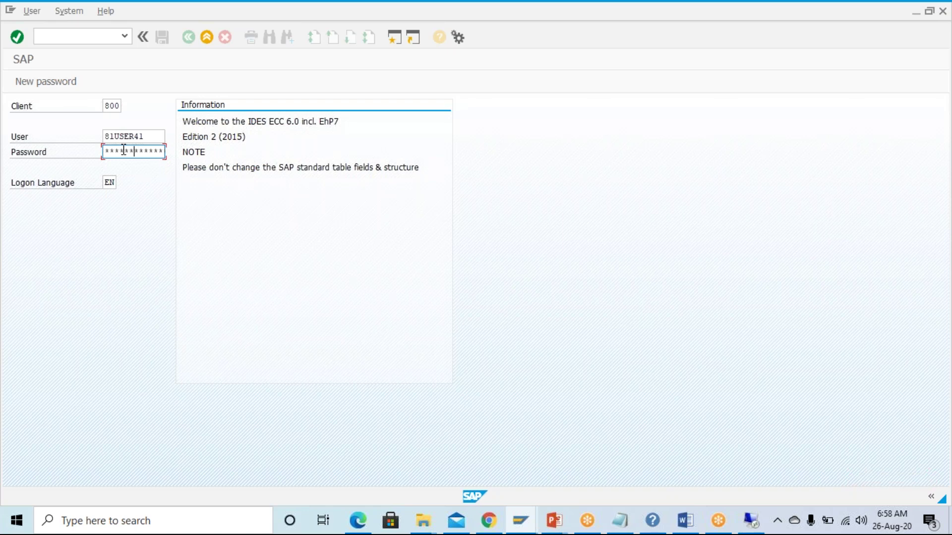
{"action": "key", "text": "Return"}
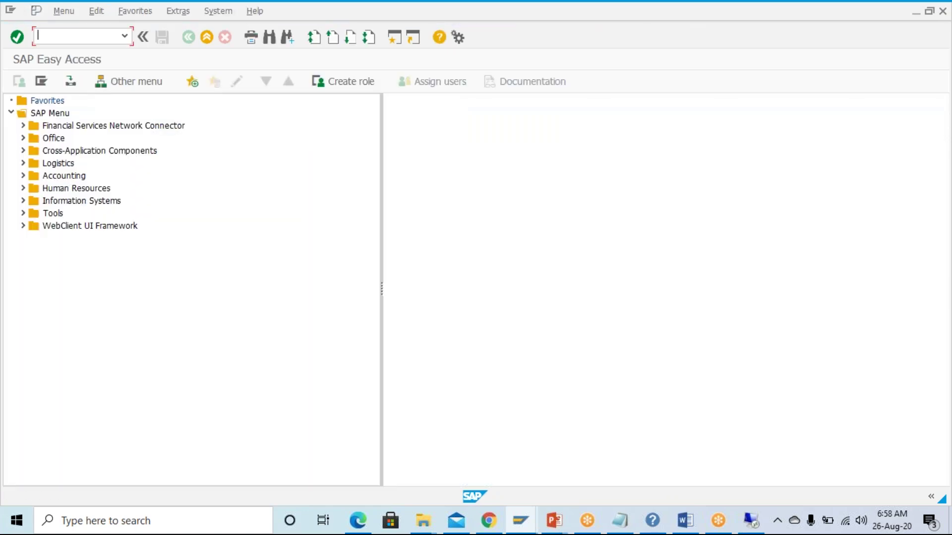
Open the ABAP Dictionary with transaction SE11 and enter ZMB24_PROJEC_VIE as the view name.
{"action": "type", "text": "/nse11"}
{"action": "key", "text": "Return"}
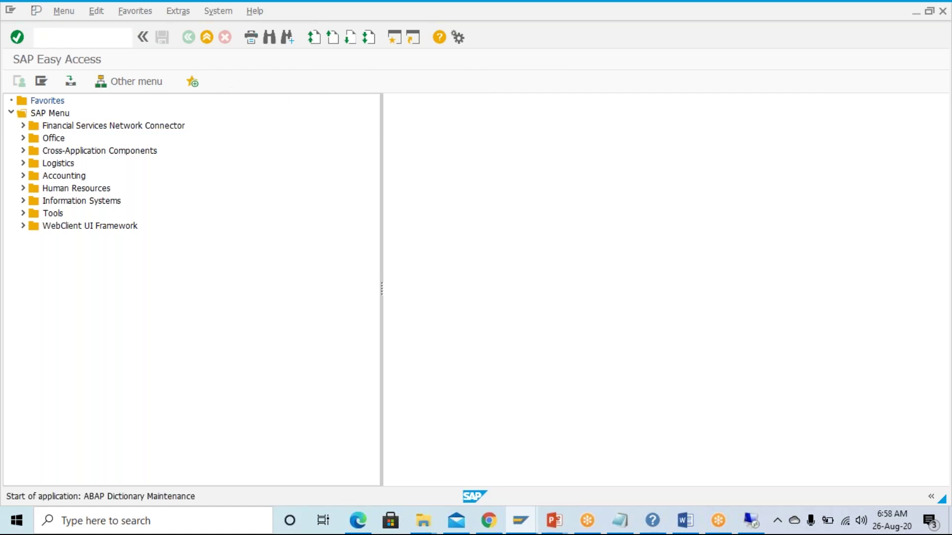
{"action": "left_click", "coordinate": [22, 152]}
{"action": "left_click", "coordinate": [130, 153]}
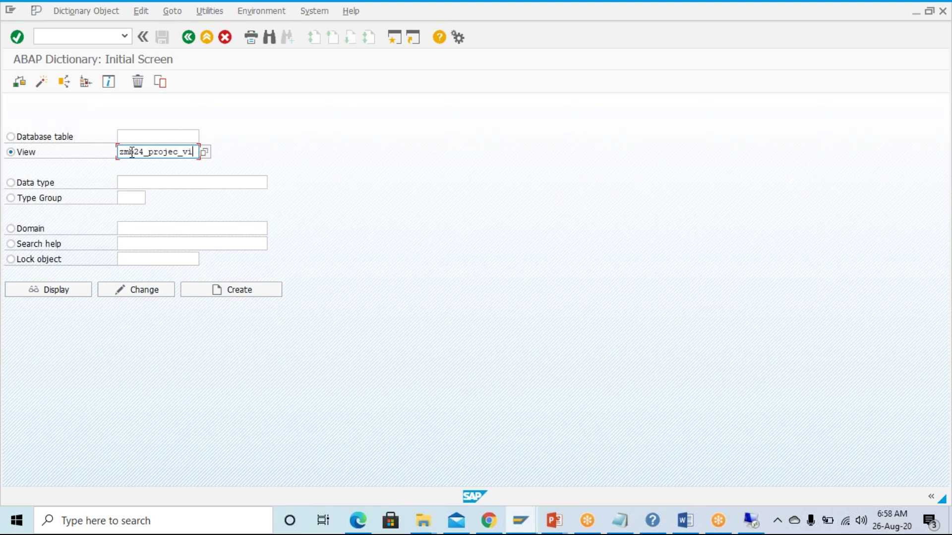
Create ZMB24_PROJEC_VIE as a projection view and acknowledge the logical database notice.
{"action": "left_click", "coordinate": [255, 294]}
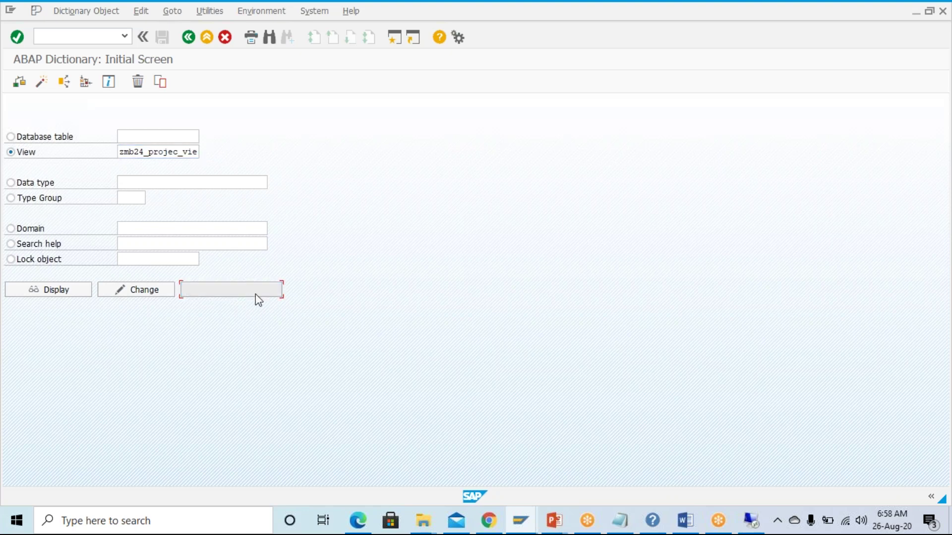
{"action": "left_click", "coordinate": [43, 236]}
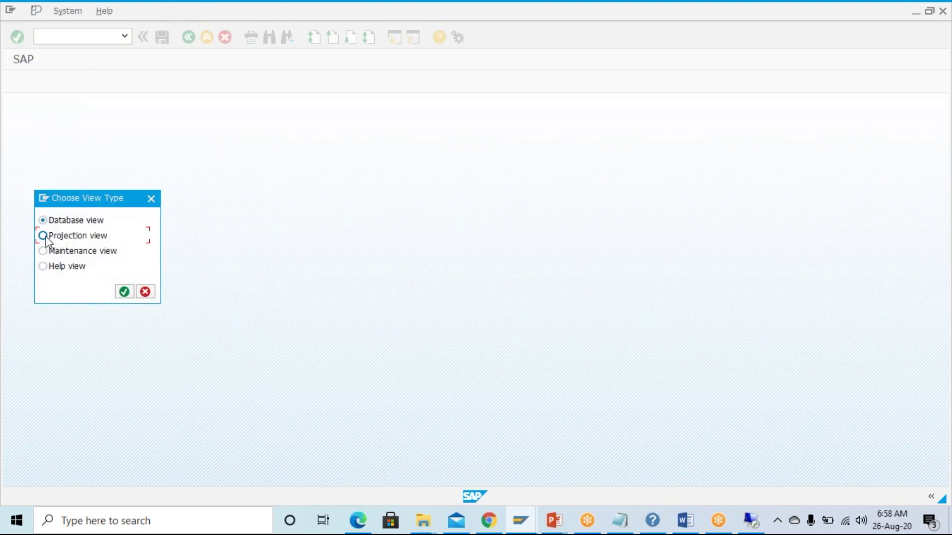
{"action": "left_click", "coordinate": [125, 293]}
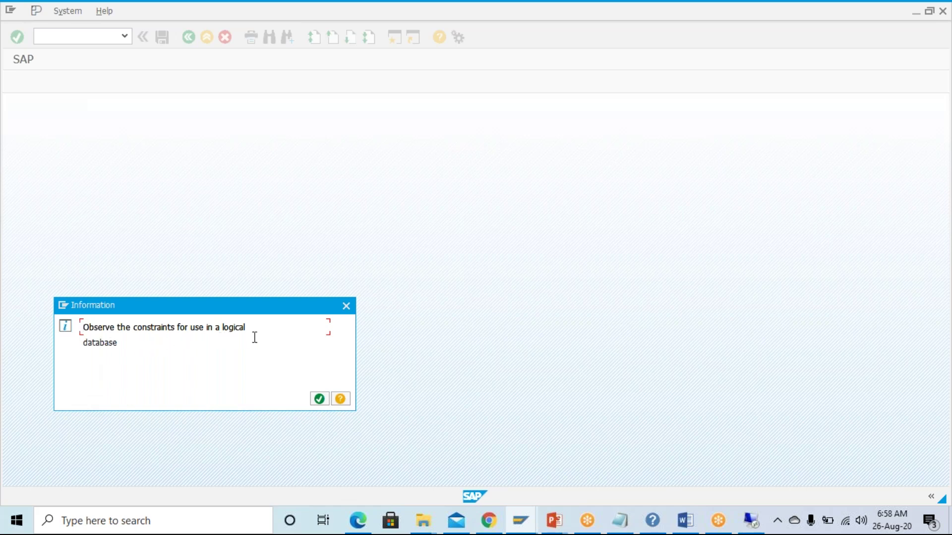
{"action": "left_click", "coordinate": [320, 399]}
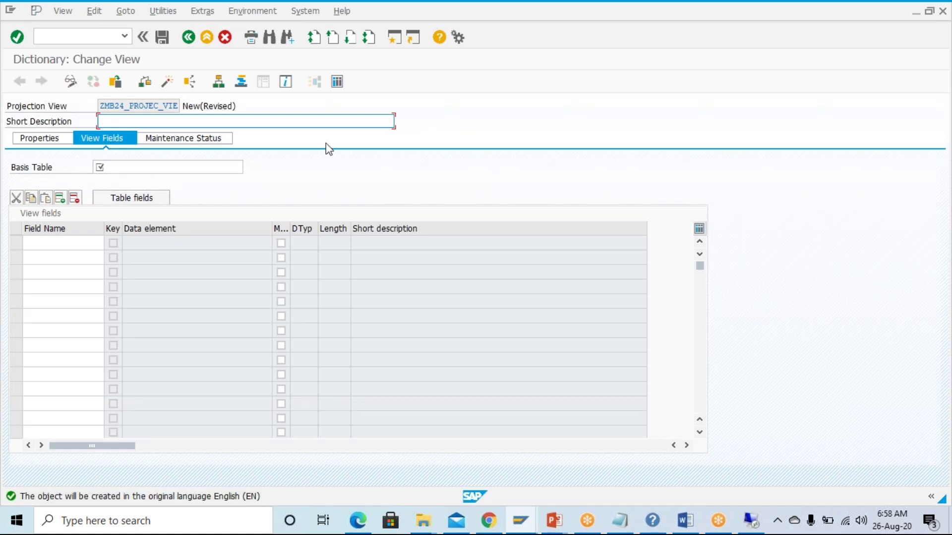
Give the view the short description "Test" and set MARA as its basis table.
{"action": "type", "text": "est"}
{"action": "left_click", "coordinate": [125, 168]}
{"action": "type", "text": "mara"}
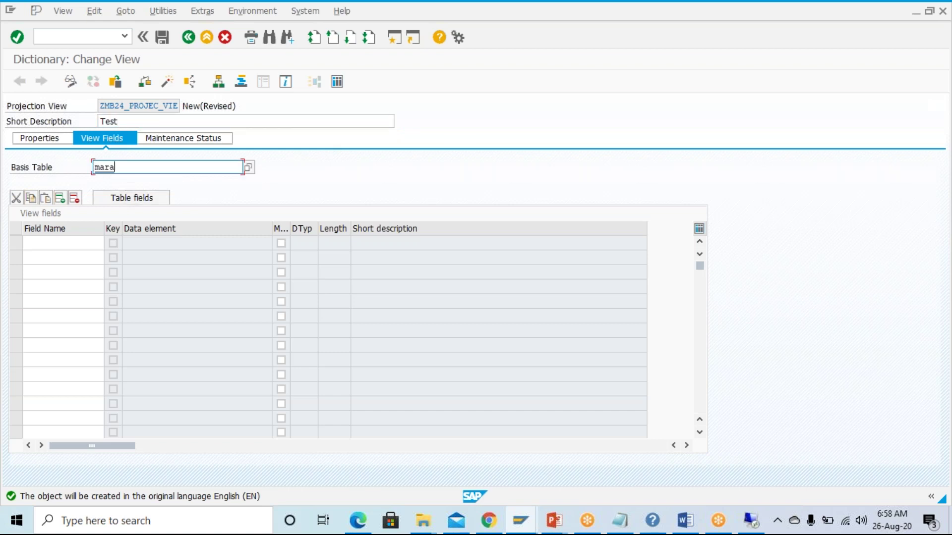
{"action": "key", "text": "Return"}
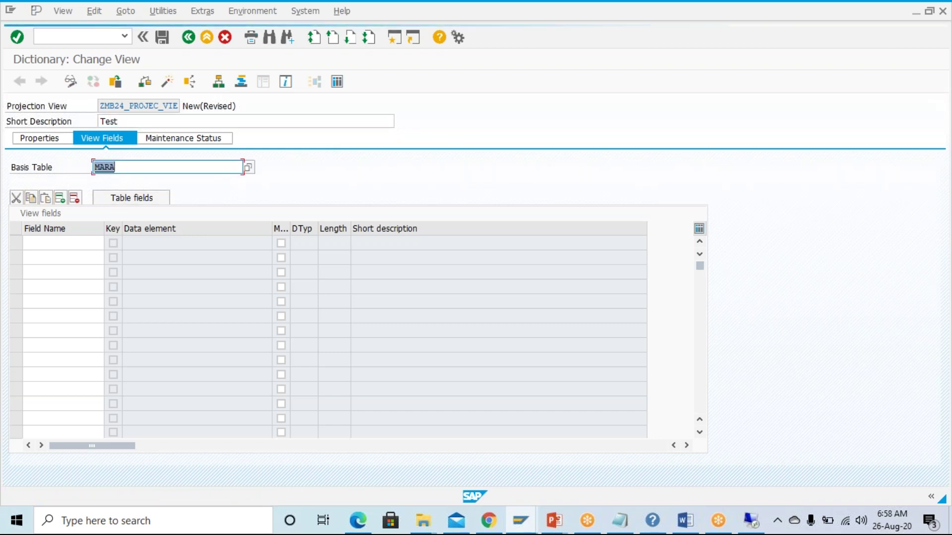
Add the fields MANDT, MATNR, ERSDA, ERNAM and LAEDA from table MARA to the projection view.
{"action": "left_click", "coordinate": [141, 200]}
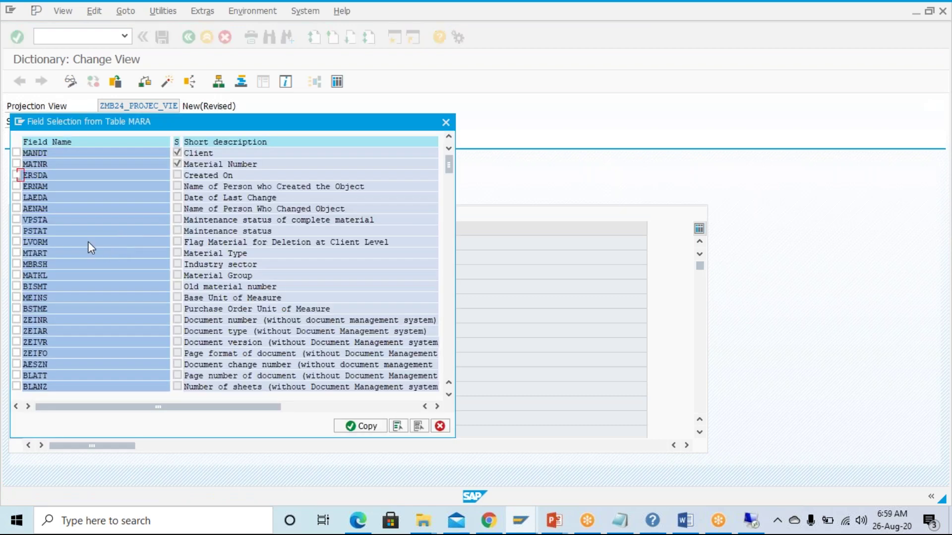
{"action": "left_click", "coordinate": [16, 152]}
{"action": "left_click", "coordinate": [16, 175]}
{"action": "left_click", "coordinate": [16, 164]}
{"action": "left_click", "coordinate": [16, 186]}
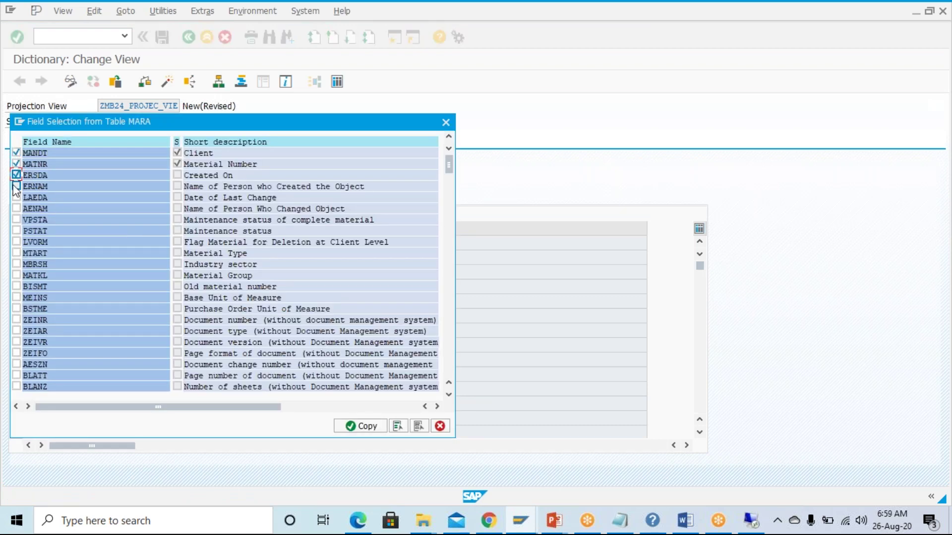
{"action": "left_click", "coordinate": [378, 428]}
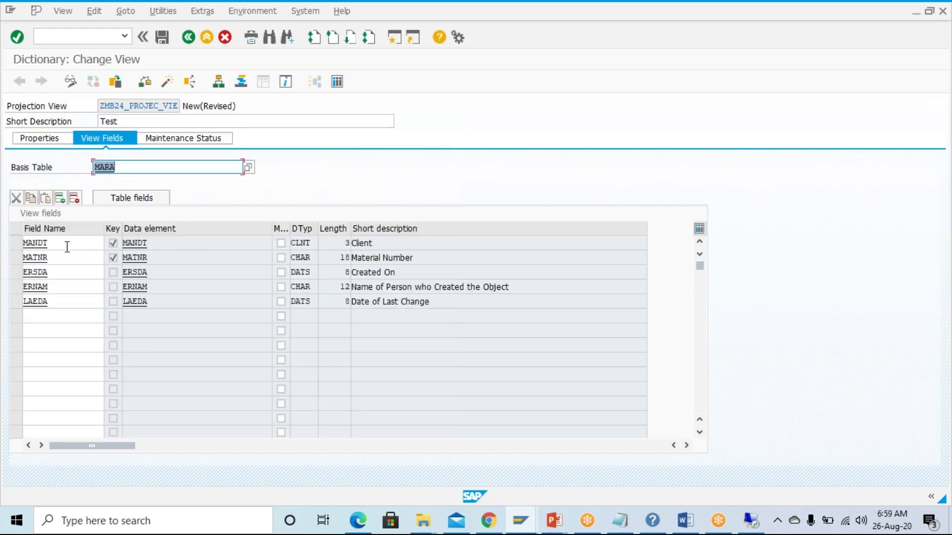
Run a consistency check on the view, saving it as a local object, and return from the check log.
{"action": "left_click", "coordinate": [145, 81]}
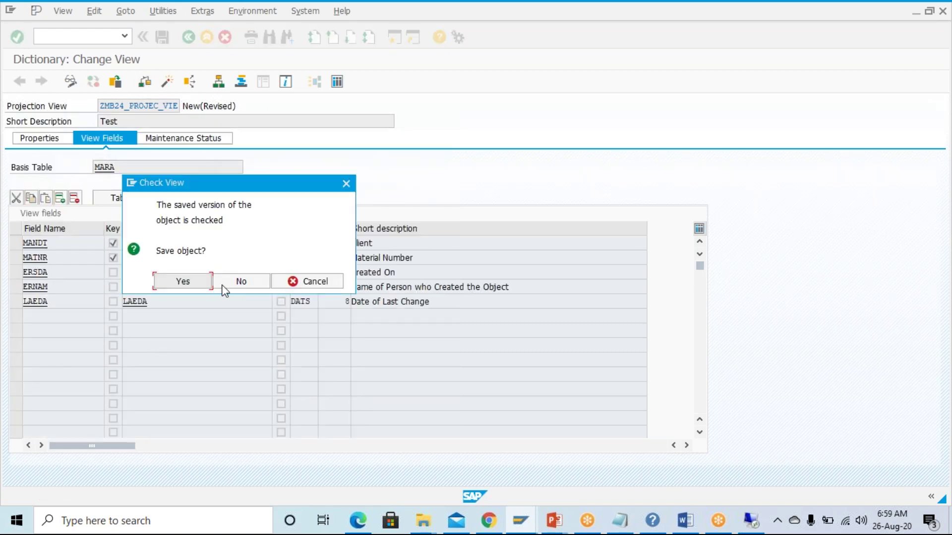
{"action": "left_click", "coordinate": [183, 282]}
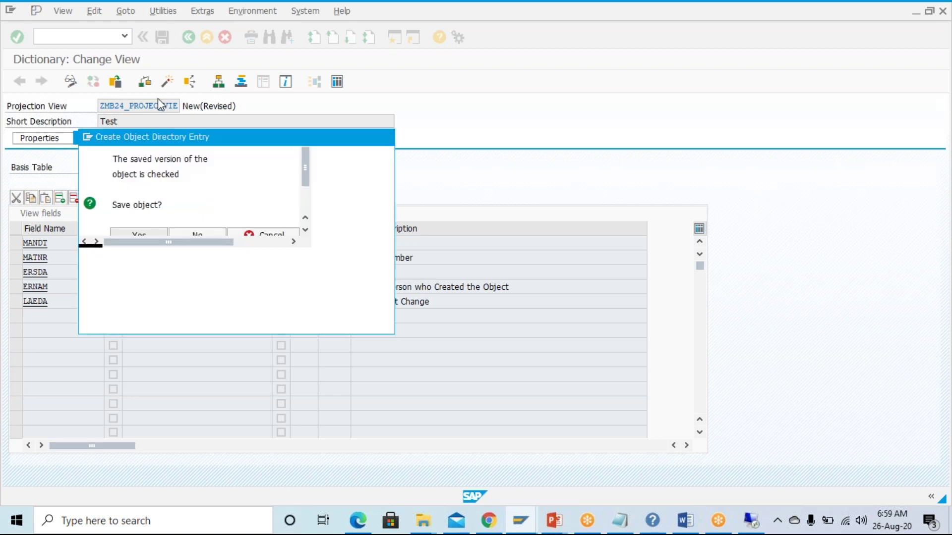
{"action": "left_click", "coordinate": [221, 323]}
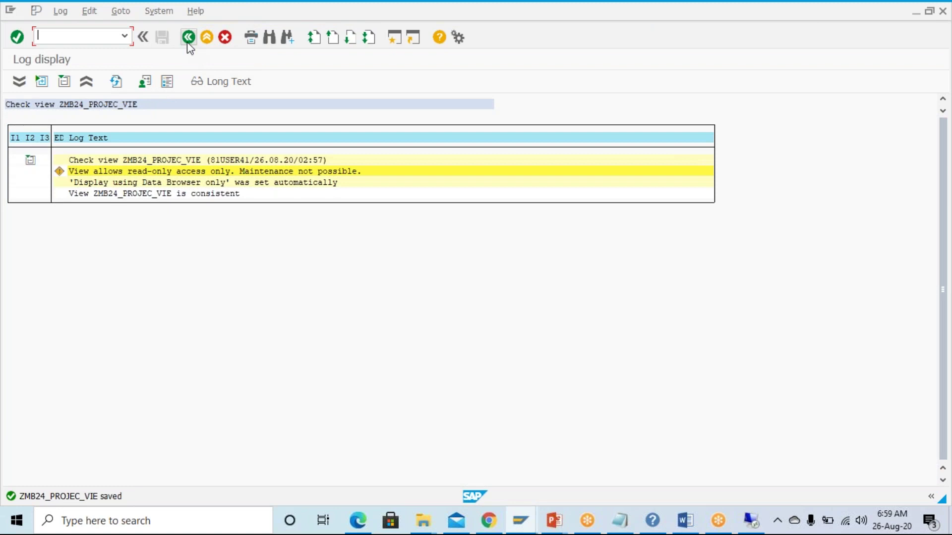
{"action": "left_click", "coordinate": [188, 42]}
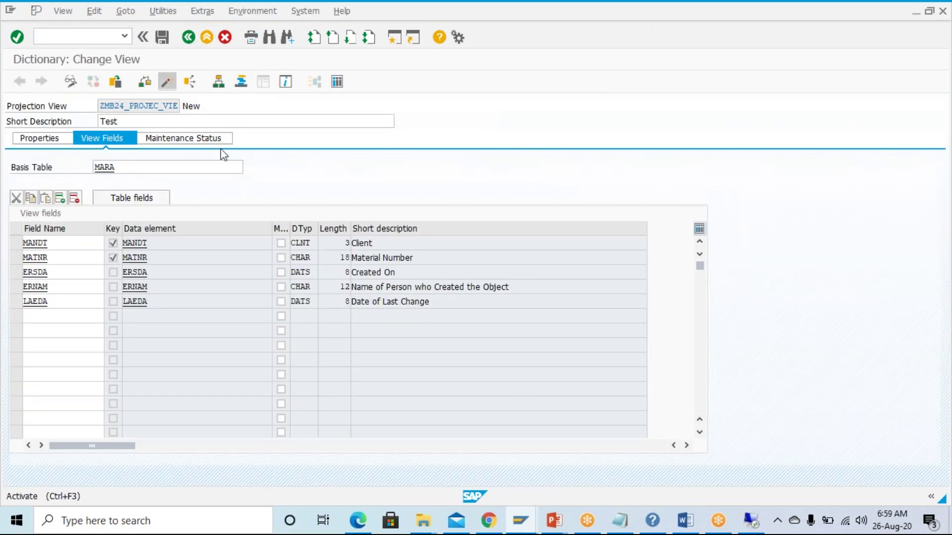
Activate the view ZMB24_PROJEC_VIE and skip the activation log.
{"action": "left_click", "coordinate": [168, 85]}
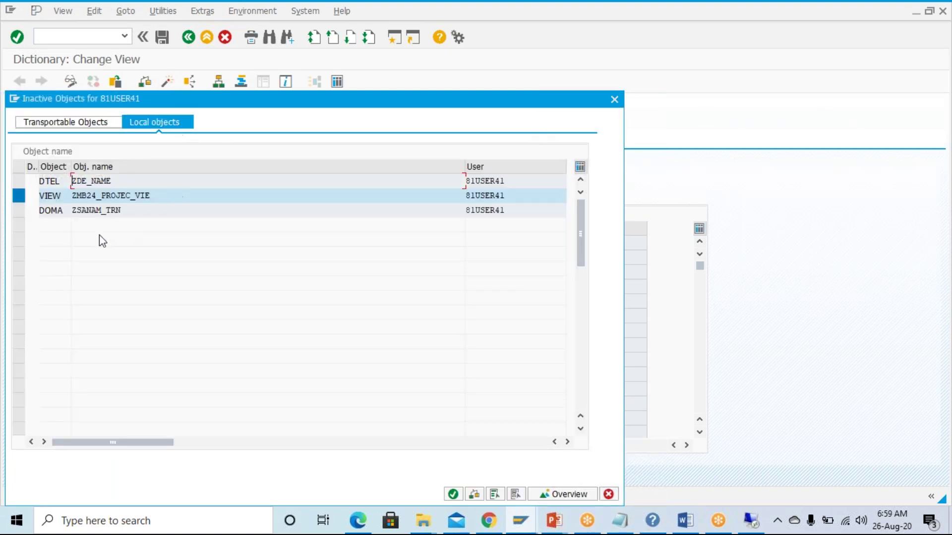
{"action": "key", "text": "Return"}
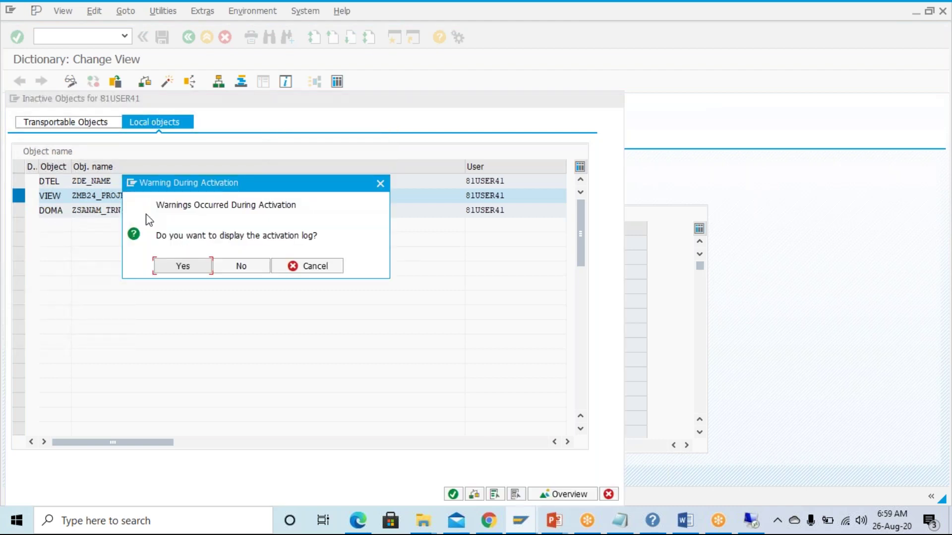
{"action": "left_click", "coordinate": [243, 269]}
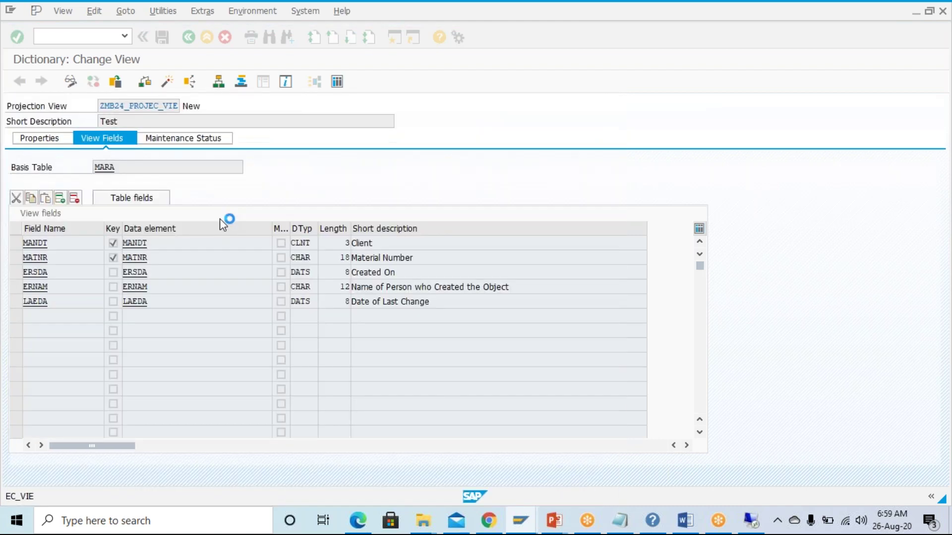
Open the view's data selection screen, return, and compare its selection fields with the view's field list.
{"action": "left_click", "coordinate": [338, 81]}
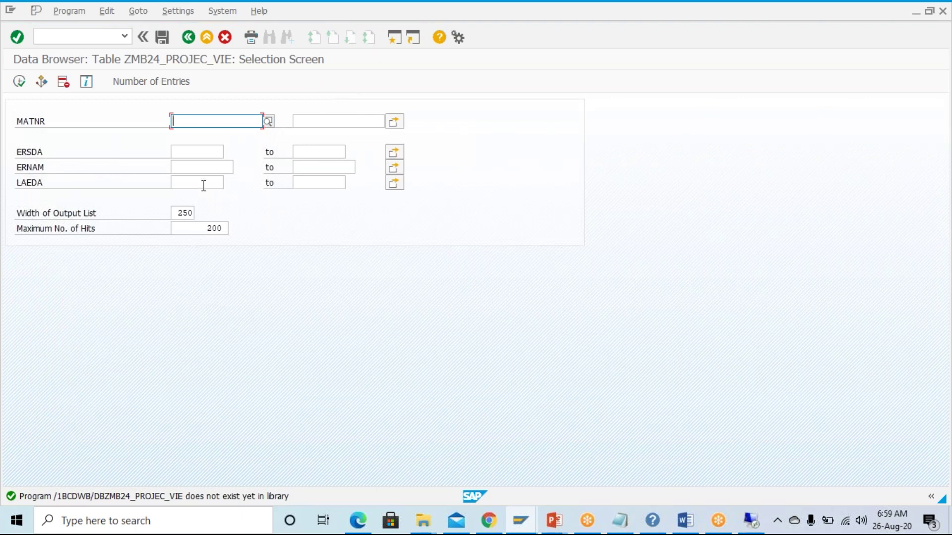
{"action": "left_click", "coordinate": [179, 167]}
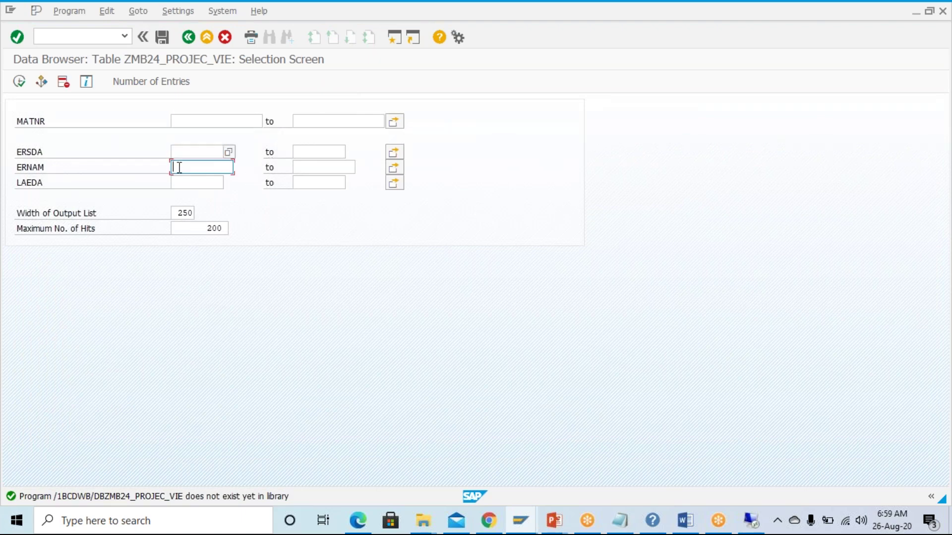
{"action": "left_click", "coordinate": [188, 37]}
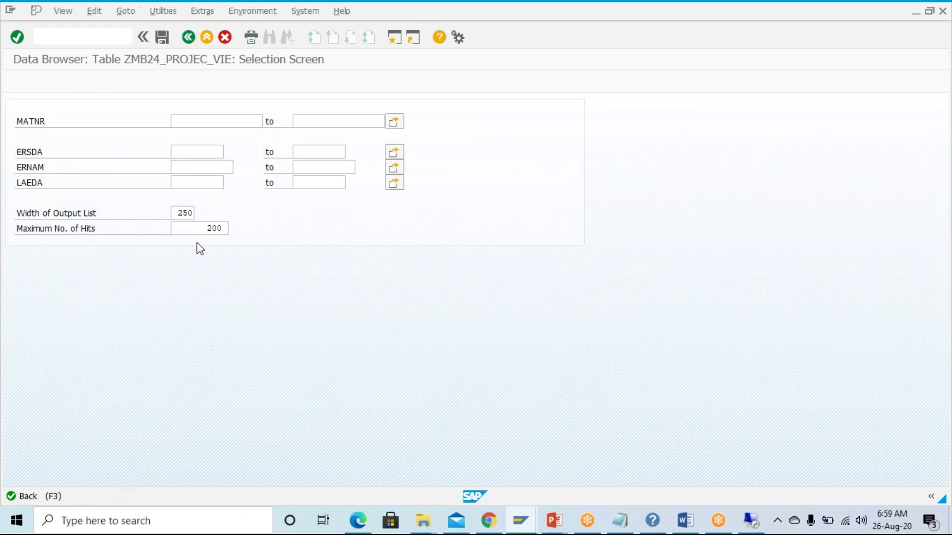
{"action": "left_click", "coordinate": [76, 302]}
{"action": "left_click", "coordinate": [75, 271]}
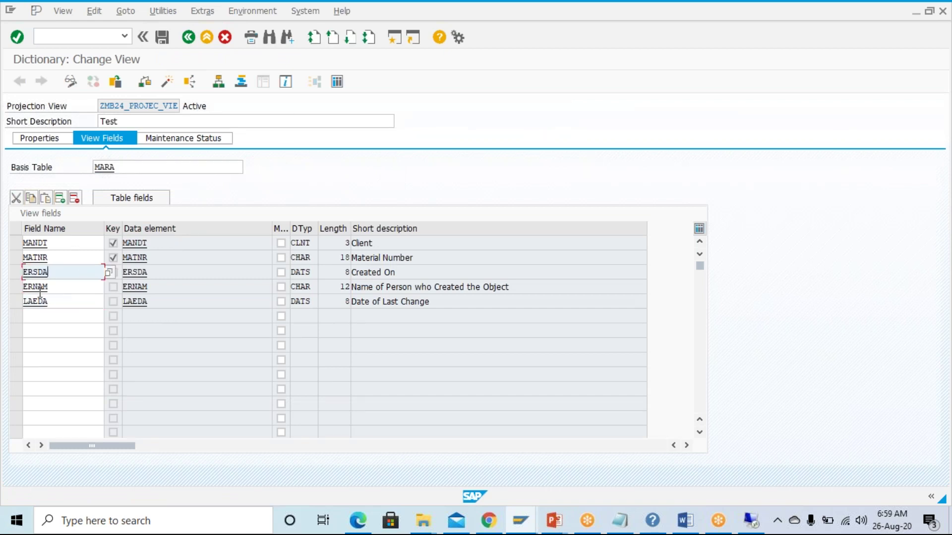
{"action": "left_click", "coordinate": [59, 287]}
{"action": "left_click", "coordinate": [61, 300]}
{"action": "left_click", "coordinate": [62, 272]}
Open the definition of basis table MARA, examine its fields, and return to compare them with the projection view's fields.
{"action": "left_click", "coordinate": [75, 170]}
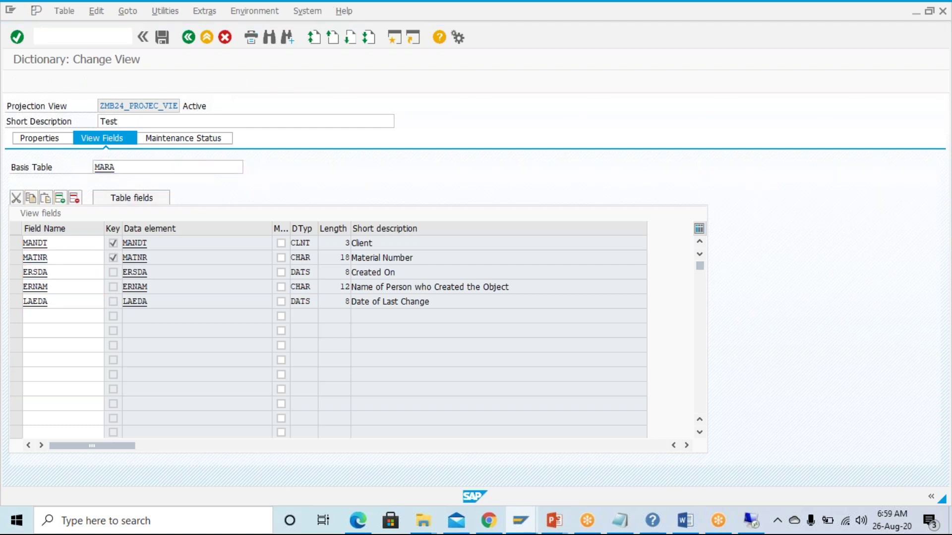
{"action": "double_click", "coordinate": [113, 105]}
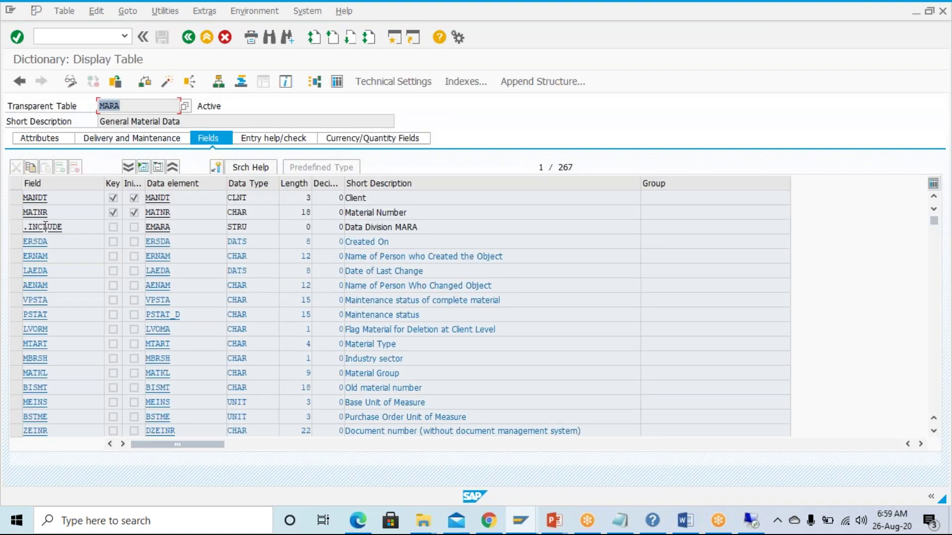
{"action": "mouse_move", "coordinate": [8, 215]}
{"action": "left_mouse_down"}
{"action": "mouse_move", "coordinate": [50, 212]}
{"action": "mouse_move", "coordinate": [8, 203]}
{"action": "left_mouse_up"}
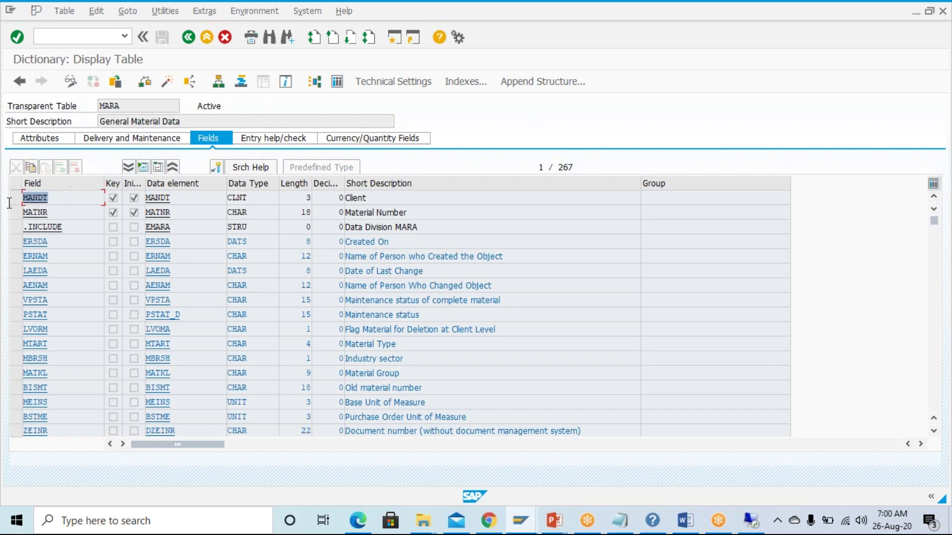
{"action": "left_click", "coordinate": [60, 286]}
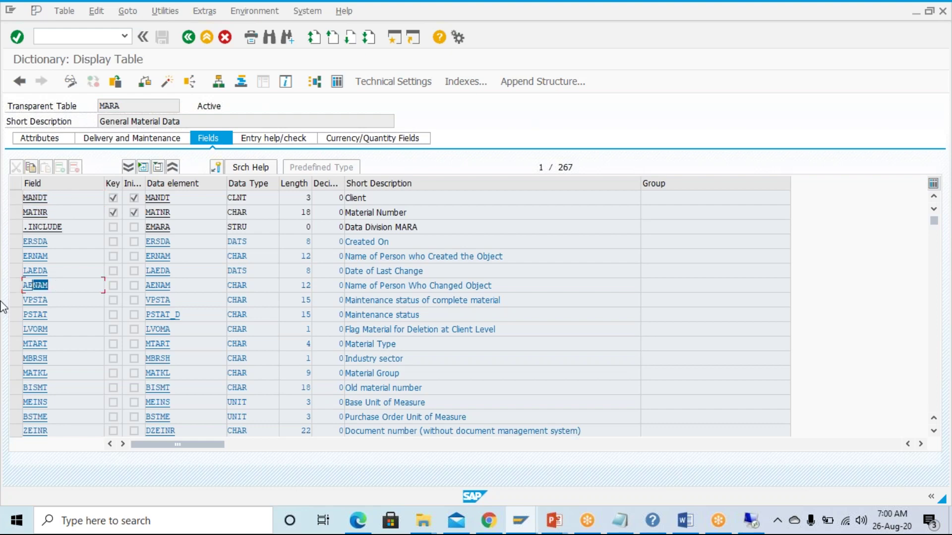
{"action": "left_click", "coordinate": [189, 39]}
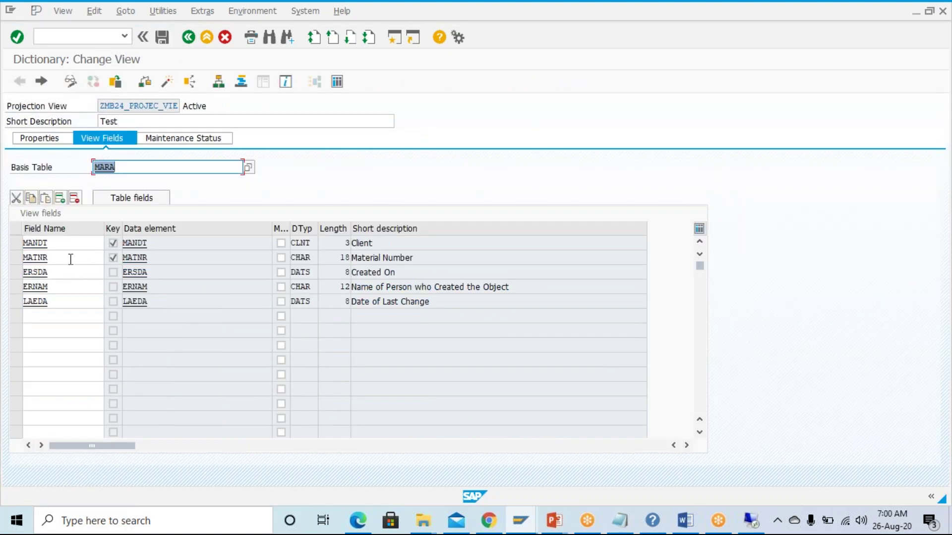
{"action": "left_click_drag", "start_coordinate": [66, 248], "coordinate": [24, 248]}
{"action": "left_click_drag", "start_coordinate": [81, 272], "coordinate": [20, 326]}
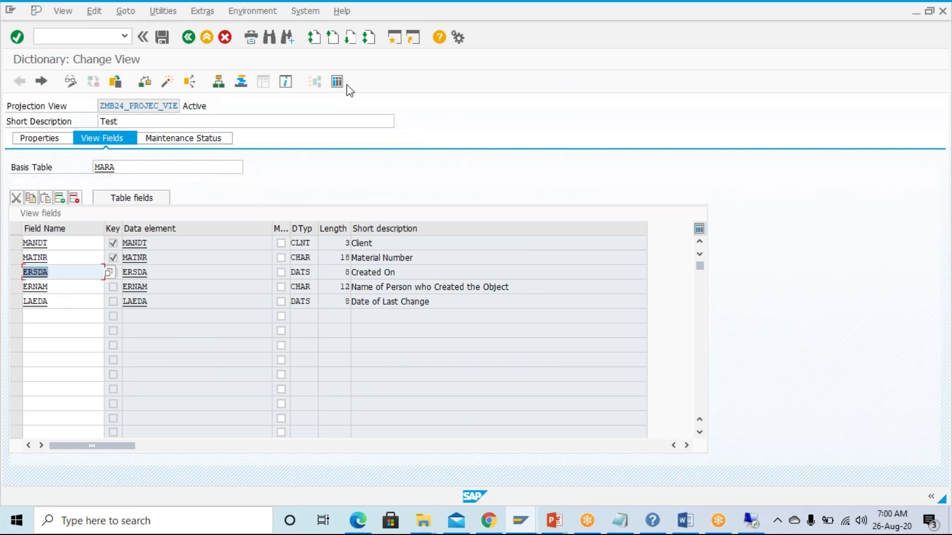
{"action": "double_click", "coordinate": [137, 121]}
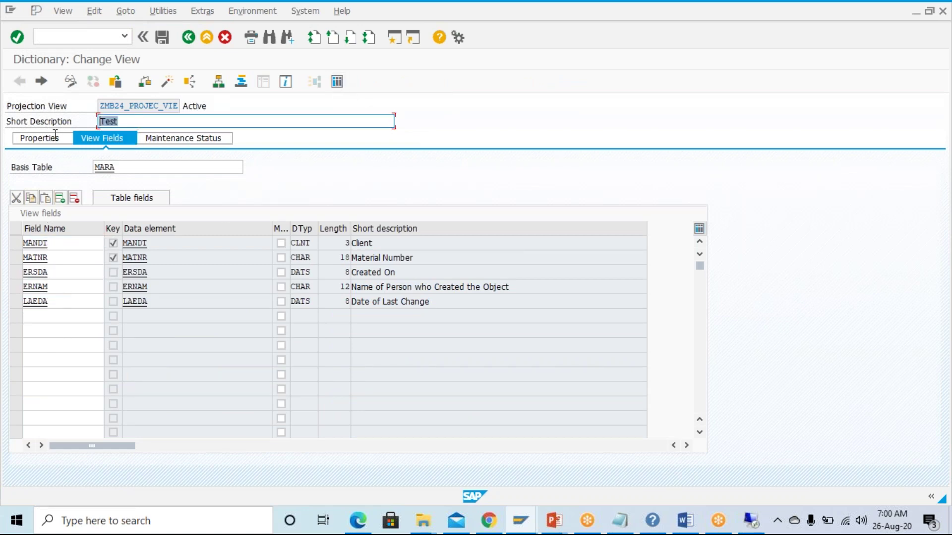
{"action": "left_click_drag", "start_coordinate": [99, 106], "coordinate": [176, 107]}
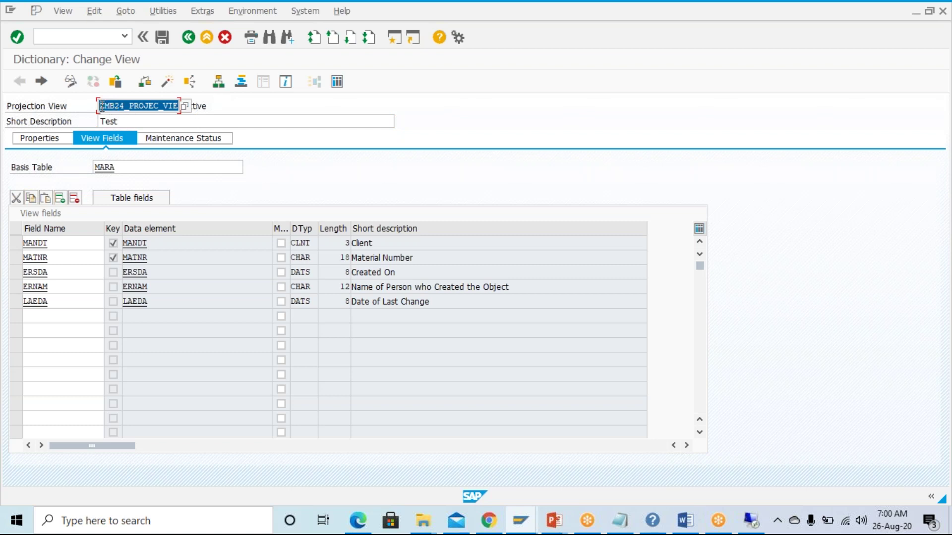
Open the ABAP Editor in a new session with transaction SE38.
{"action": "left_click", "coordinate": [60, 42]}
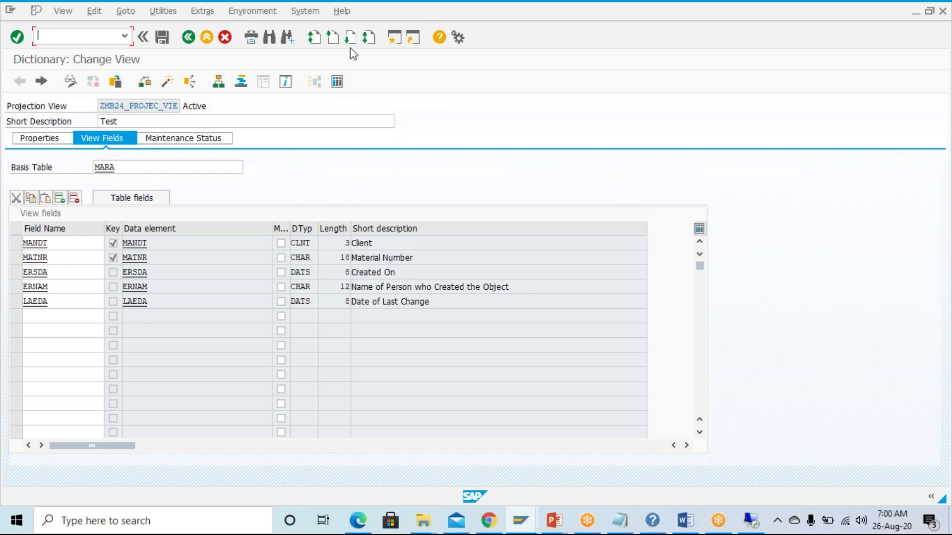
{"action": "type", "text": "/ose38"}
{"action": "key", "text": "Return"}
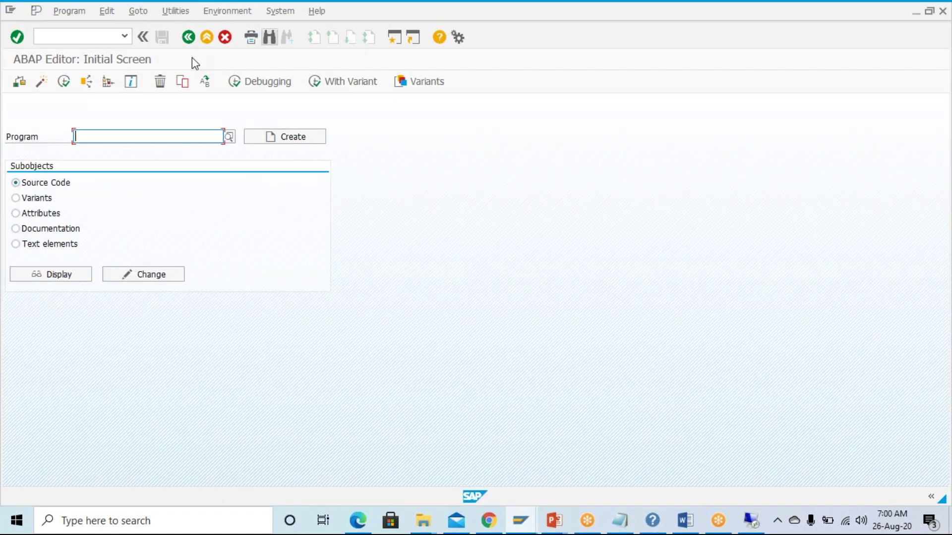
{"action": "left_click", "coordinate": [125, 36]}
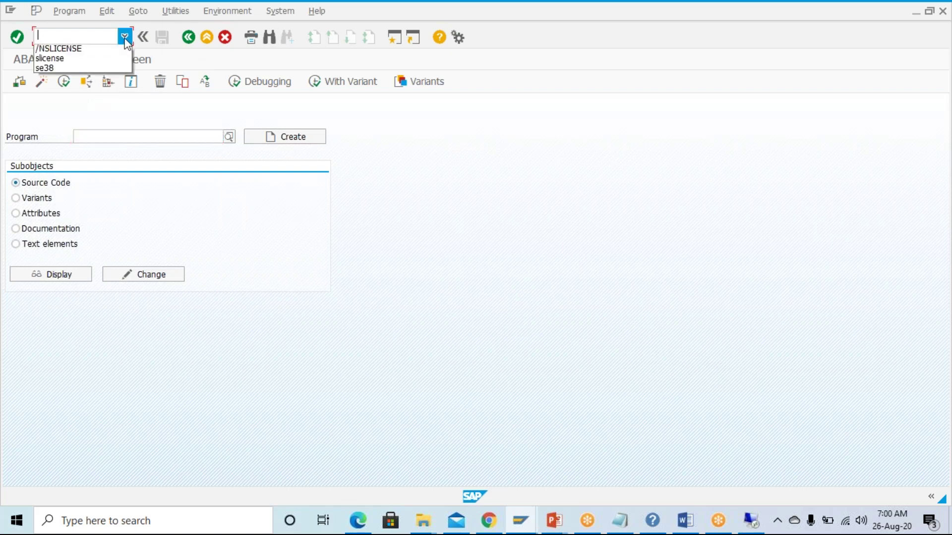
{"action": "left_click", "coordinate": [44, 50]}
{"action": "mouse_move", "coordinate": [67, 35]}
{"action": "left_mouse_down"}
{"action": "mouse_move", "coordinate": [45, 35]}
{"action": "mouse_move", "coordinate": [66, 36]}
{"action": "left_mouse_up"}
{"action": "left_click", "coordinate": [66, 35]}
{"action": "left_click", "coordinate": [54, 36]}
{"action": "left_click", "coordinate": [60, 36]}
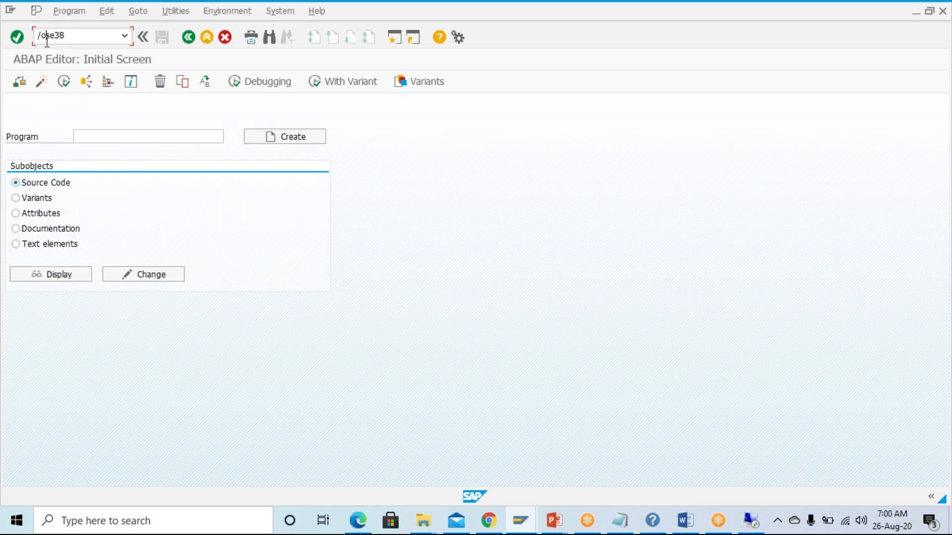
{"action": "left_click_drag", "start_coordinate": [48, 37], "coordinate": [33, 38]}
{"action": "left_click_drag", "start_coordinate": [65, 37], "coordinate": [195, 64]}
{"action": "key", "text": "BackSpace"}
Enter zmb24demo as the program name and start creating the program.
{"action": "left_click", "coordinate": [99, 140]}
{"action": "type", "text": "z"}
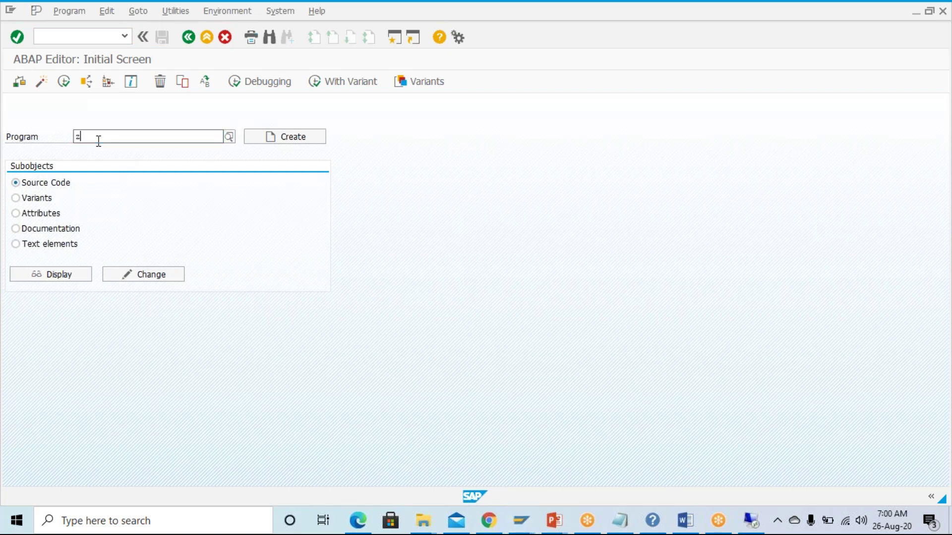
{"action": "type", "text": "mb"}
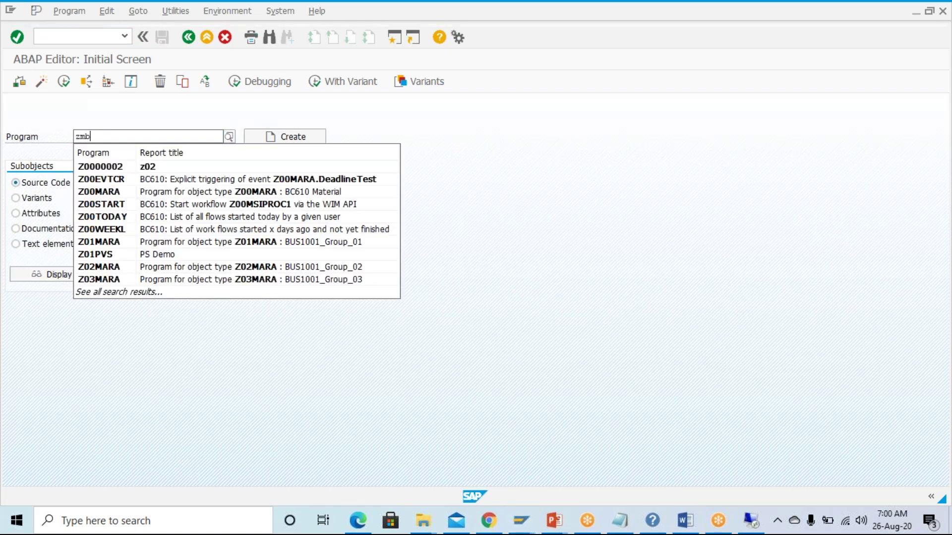
{"action": "type", "text": "24demo"}
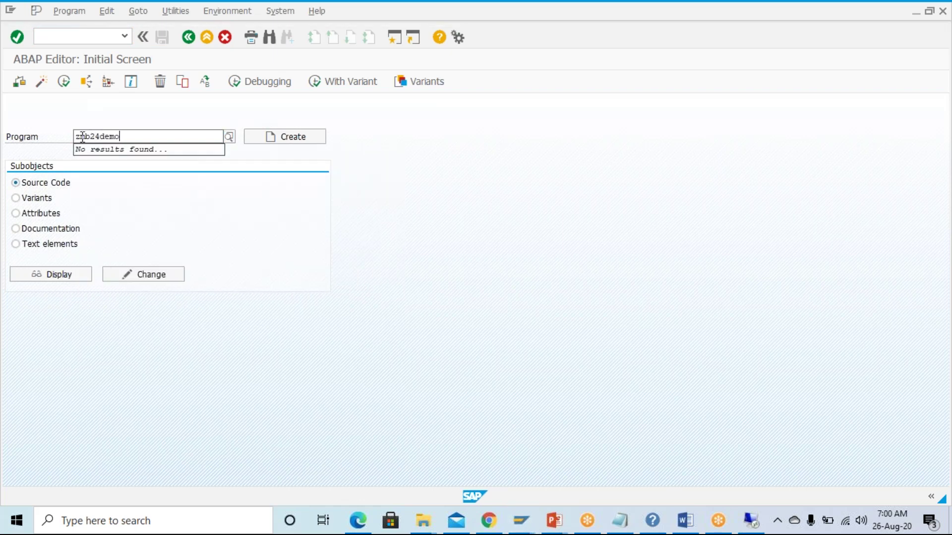
{"action": "left_click", "coordinate": [276, 142]}
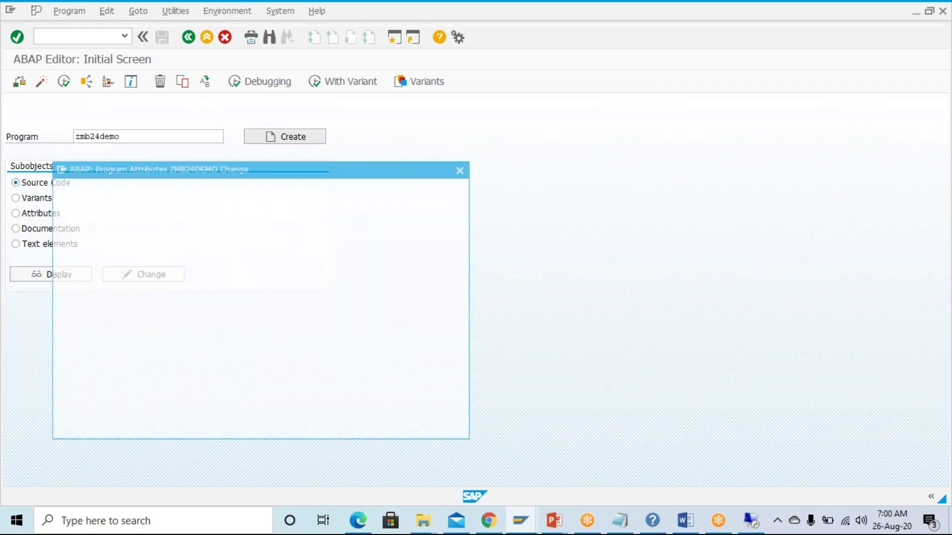
Title the program "Test", set its type to Executable program, and save it as a local object.
{"action": "type", "text": "Test"}
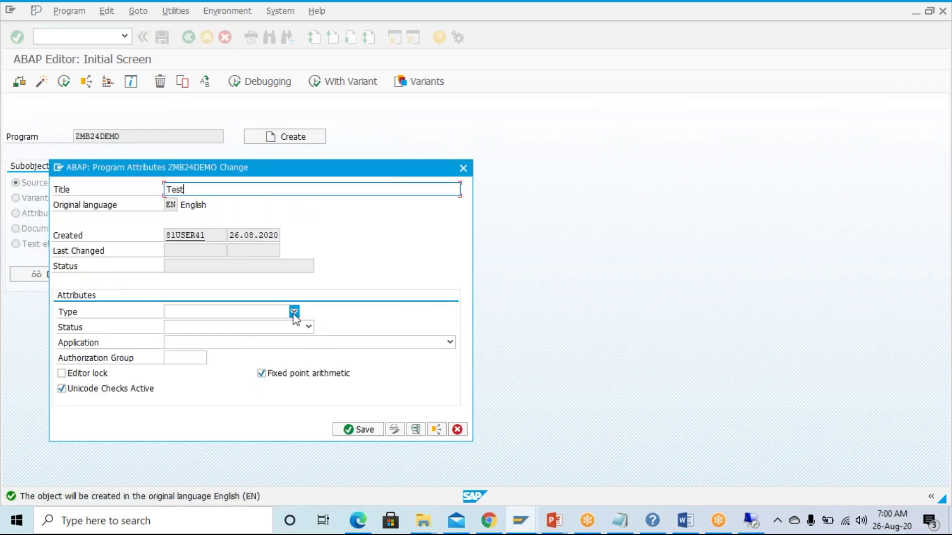
{"action": "left_click", "coordinate": [294, 312]}
{"action": "left_click", "coordinate": [198, 323]}
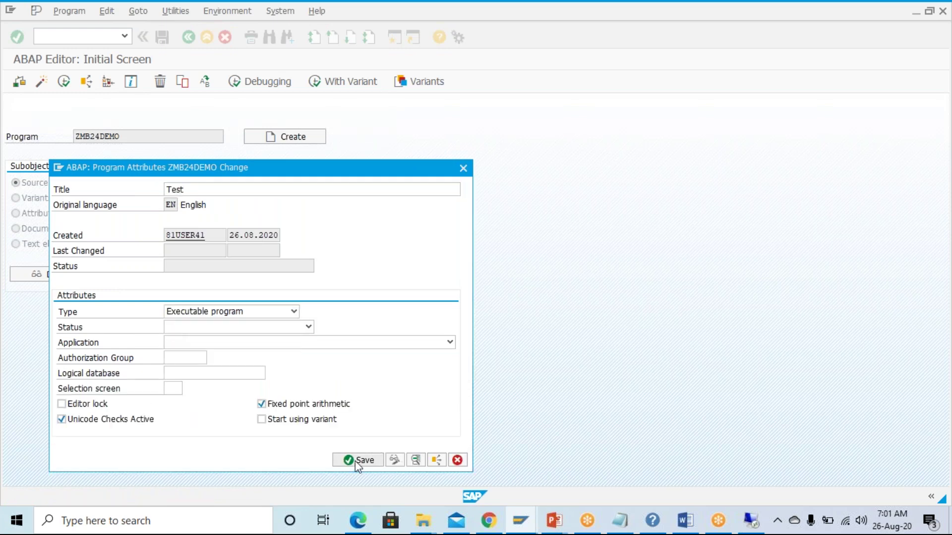
{"action": "left_click", "coordinate": [355, 461]}
{"action": "left_click", "coordinate": [219, 323]}
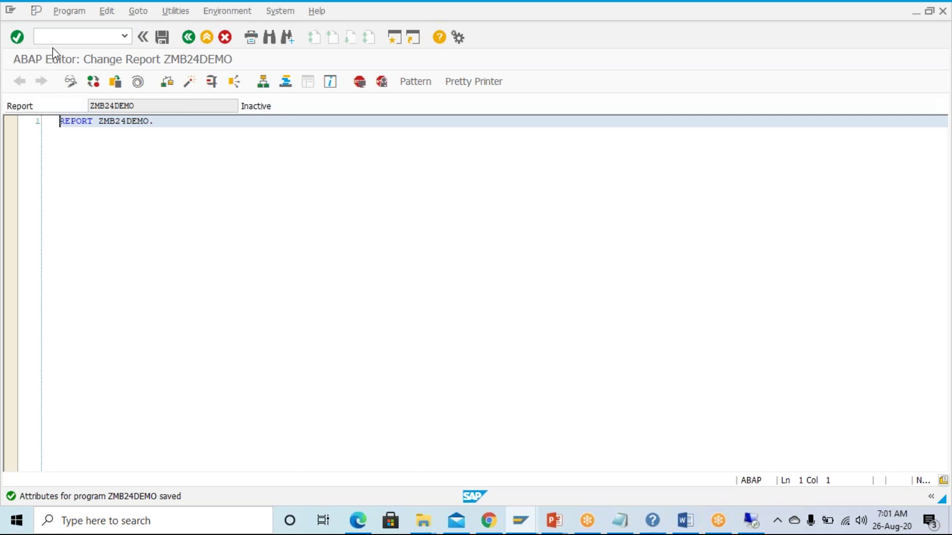
Open the ABAP Dictionary in a new session and display the definition of database table MARA.
{"action": "left_click", "coordinate": [49, 38]}
{"action": "type", "text": "/"}
{"action": "key", "text": "Return"}
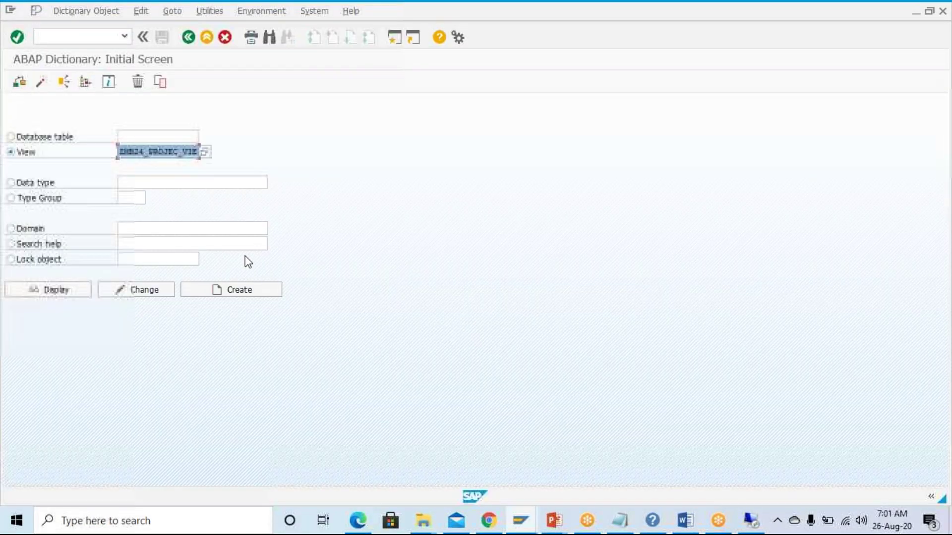
{"action": "left_click", "coordinate": [23, 137]}
{"action": "left_click", "coordinate": [137, 140]}
{"action": "type", "text": "mara"}
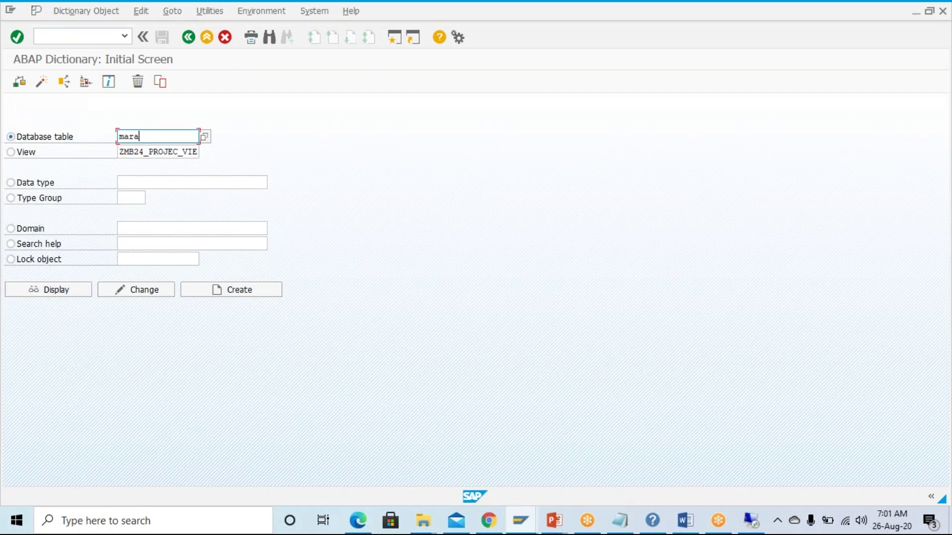
{"action": "left_click", "coordinate": [34, 292]}
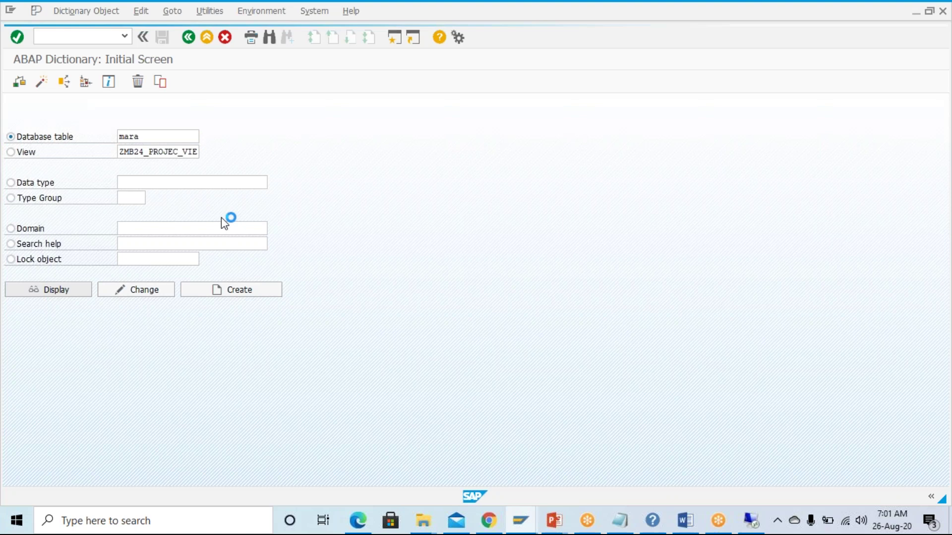
{"action": "left_click", "coordinate": [173, 202]}
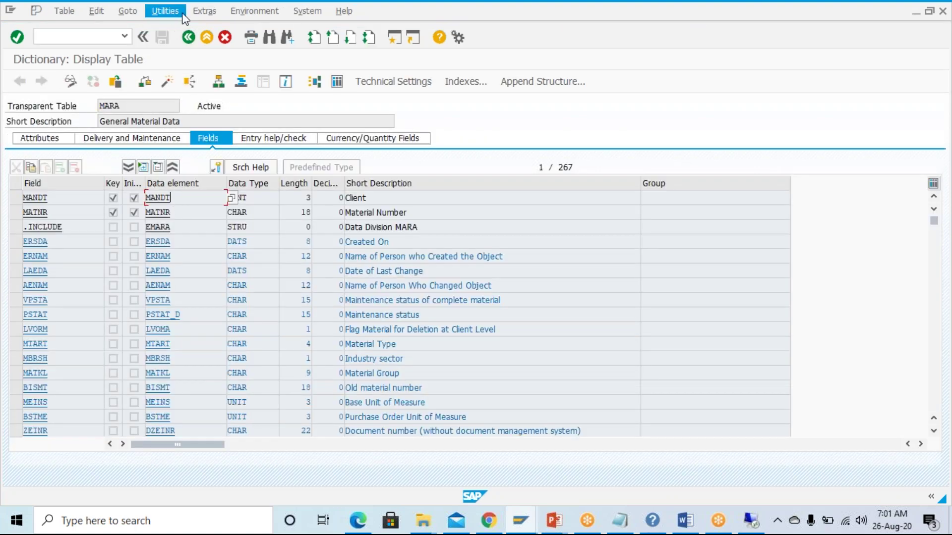
Open the data browser's selection screen for MARA, examine the fields available for the output list, and close the list.
{"action": "left_click", "coordinate": [170, 12]}
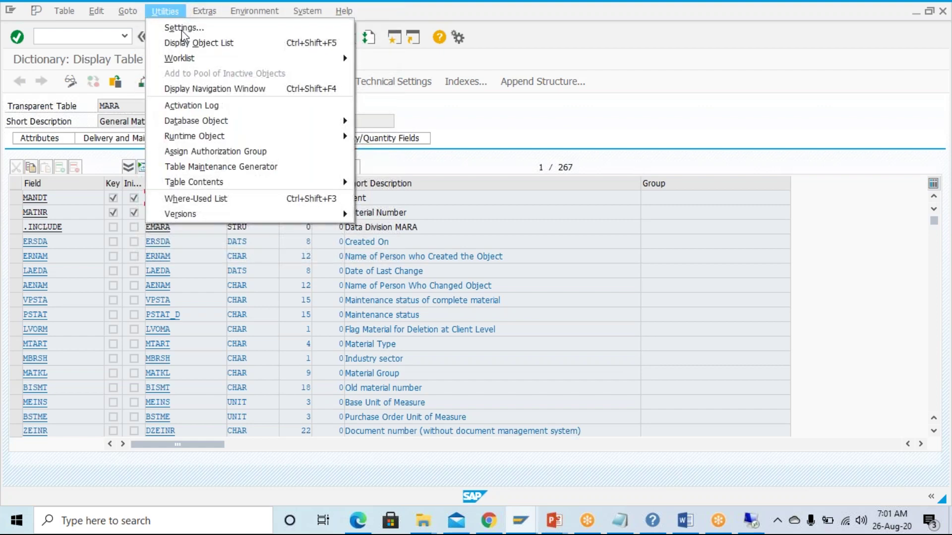
{"action": "left_click", "coordinate": [527, 228]}
{"action": "left_click", "coordinate": [337, 84]}
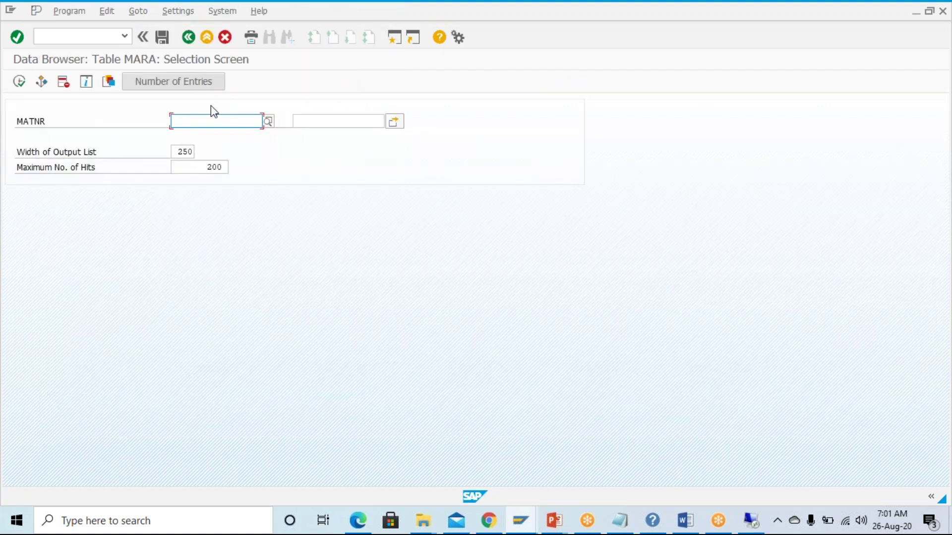
{"action": "left_click", "coordinate": [176, 11]}
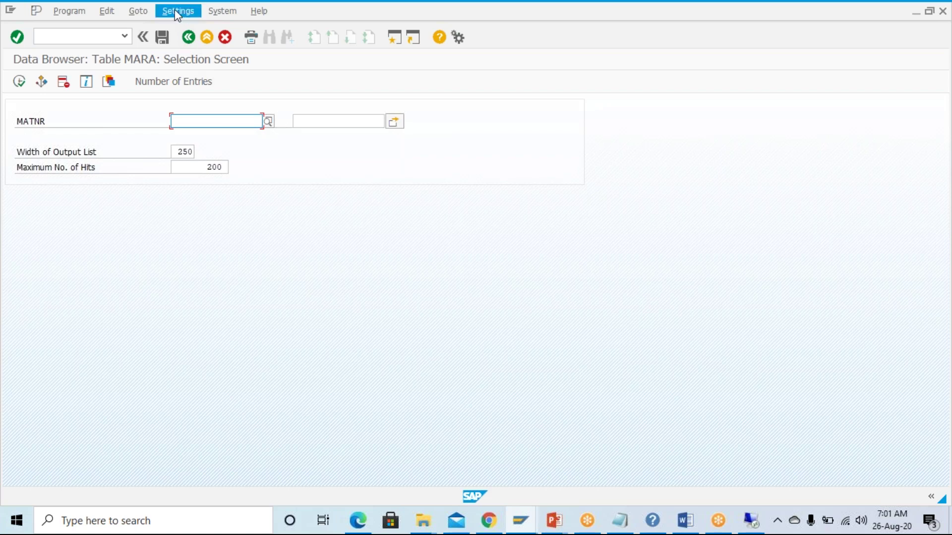
{"action": "mouse_move", "coordinate": [183, 27]}
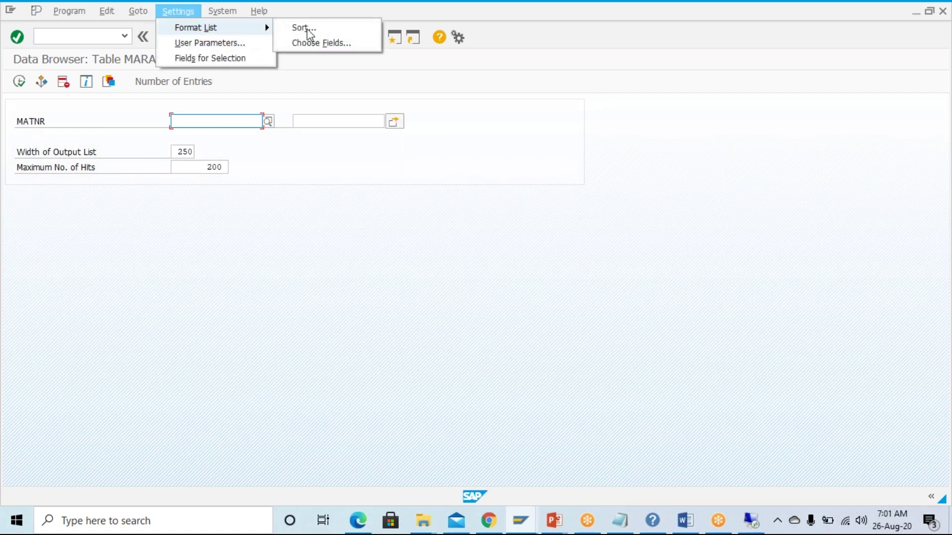
{"action": "left_click", "coordinate": [328, 44]}
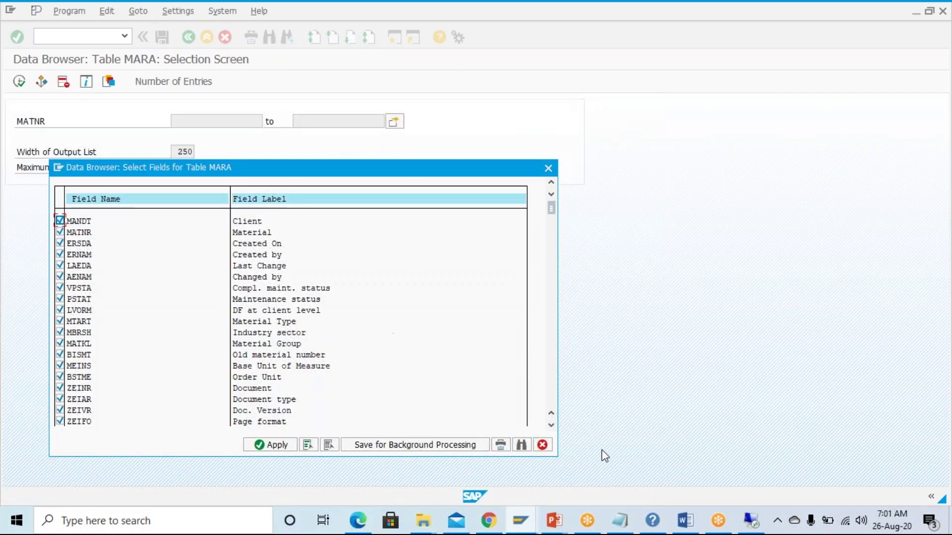
{"action": "left_click", "coordinate": [548, 168]}
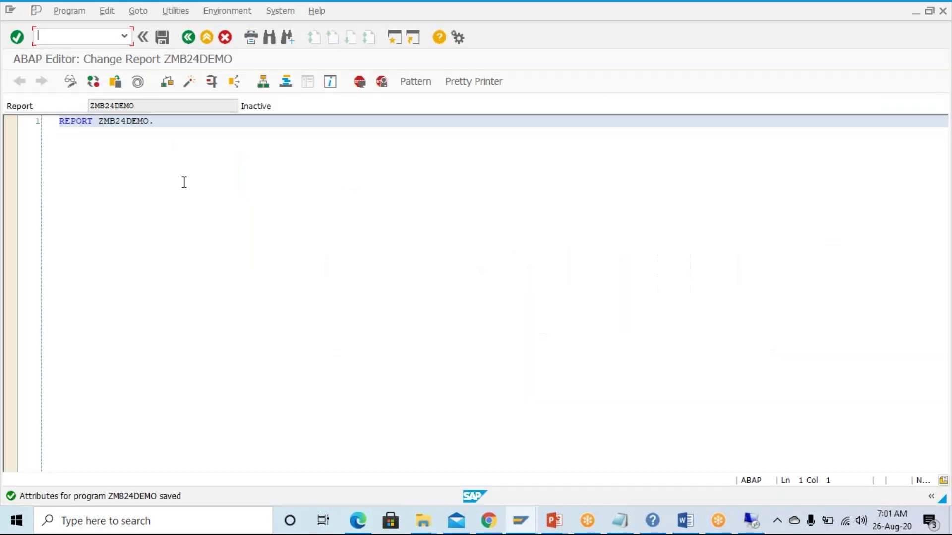
Begin a select statement below the REPORT line of ZMB24DEMO with the fields matnr, mtart.
{"action": "left_click", "coordinate": [200, 143]}
{"action": "key", "text": "Return"}
{"action": "key", "text": "Return"}
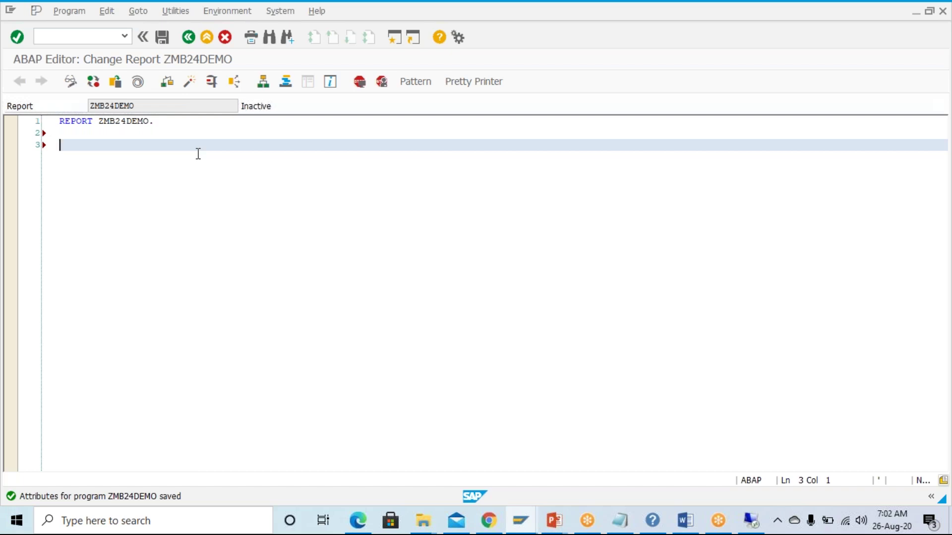
{"action": "type", "text": "select matnr, mtart"}
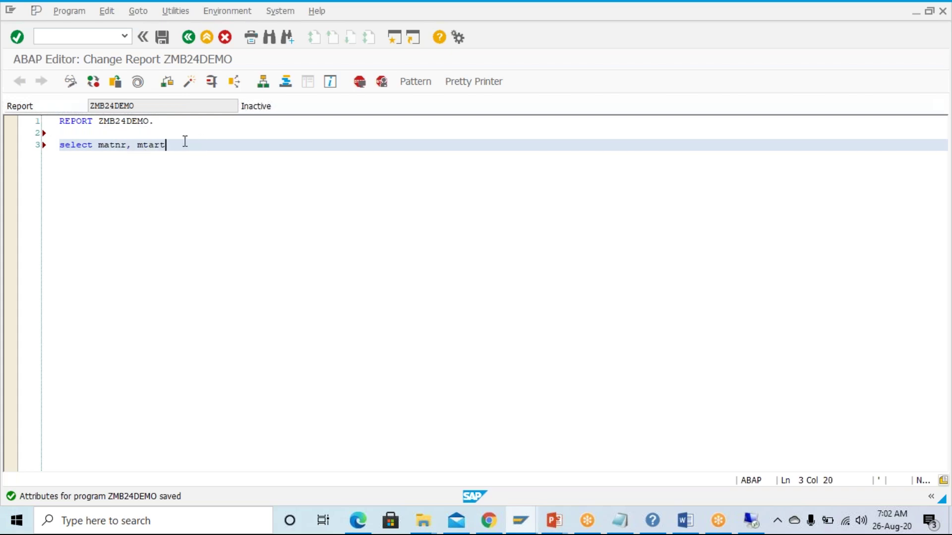
Replace the select statement's fields with MATNR, ERSDA, ERNAM and LAEDA, copied from the projection view's field list.
{"action": "key", "text": "alt+Tab"}
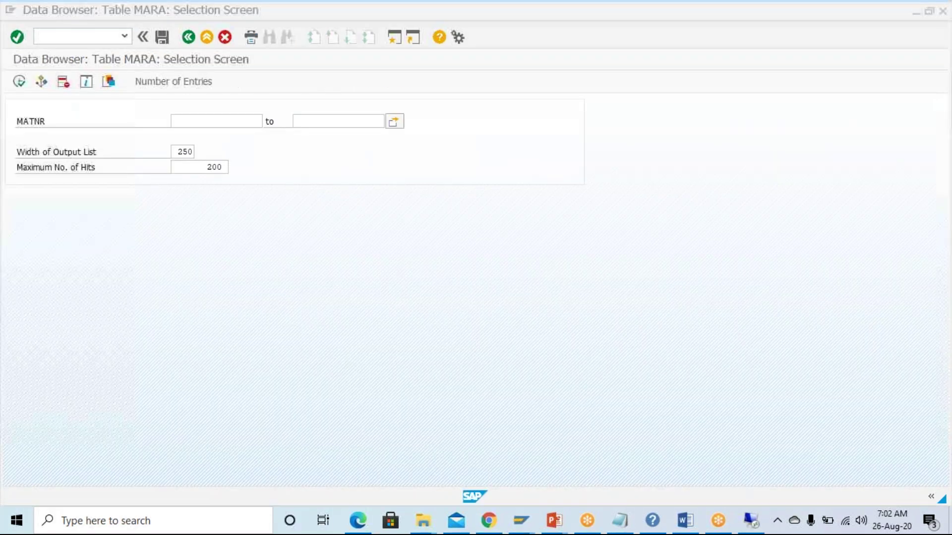
{"action": "key", "text": "alt+Tab"}
{"action": "key", "text": "Tab"}
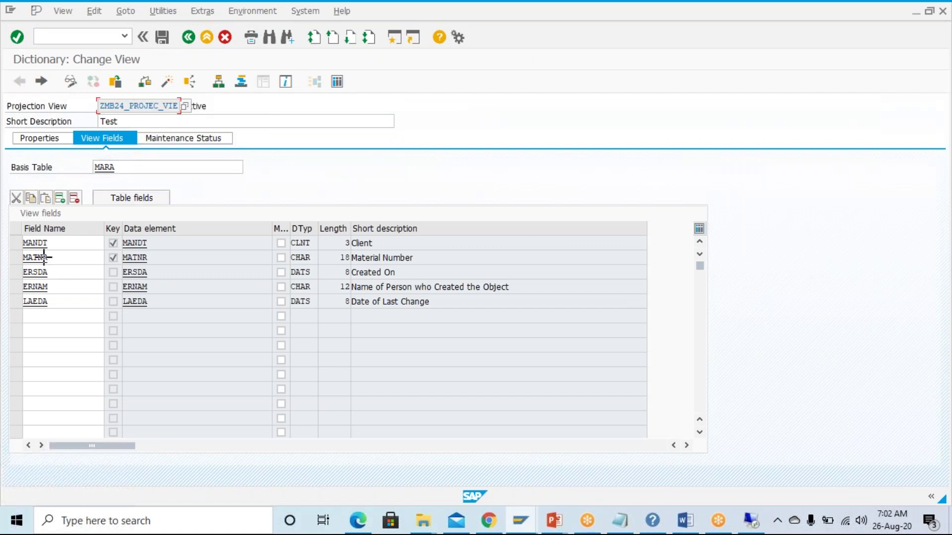
{"action": "key", "text": "ctrl+y"}
{"action": "left_click_drag", "start_coordinate": [41, 308], "coordinate": [41, 308]}
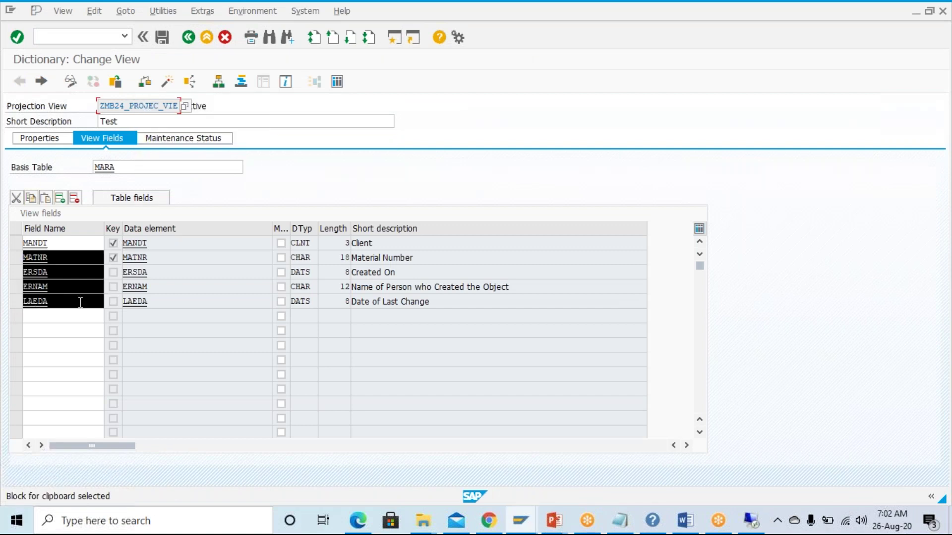
{"action": "key", "text": "ctrl+c"}
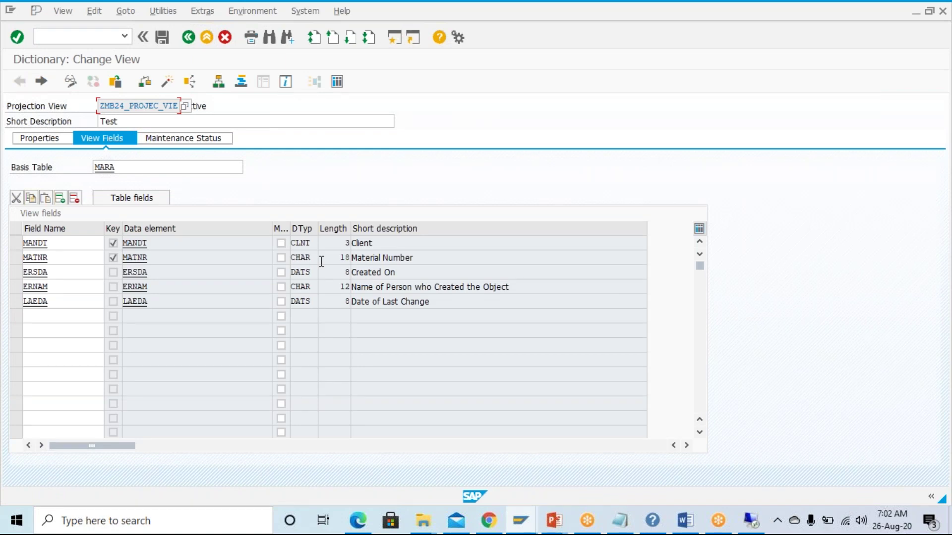
{"action": "key", "text": "alt+Tab"}
{"action": "left_click_drag", "start_coordinate": [167, 146], "coordinate": [100, 150]}
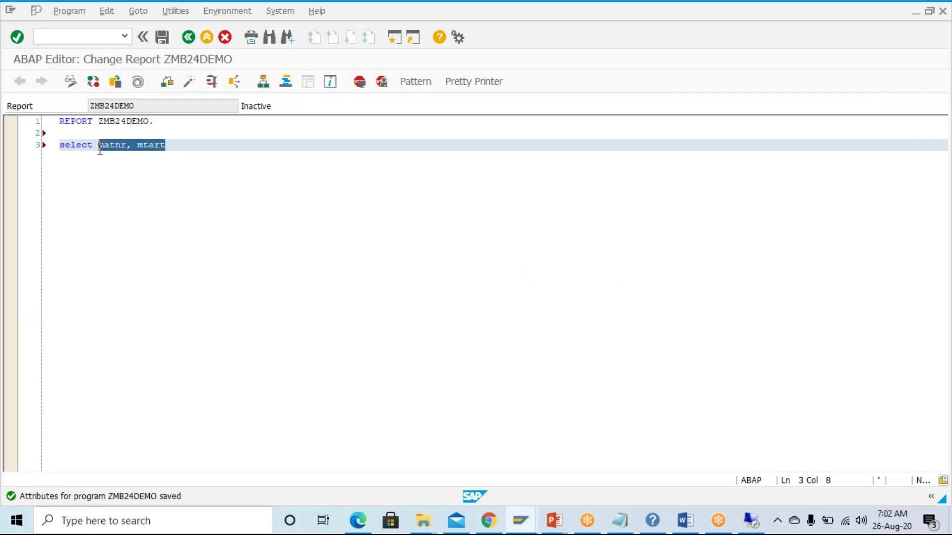
{"action": "key", "text": "ctrl+v"}
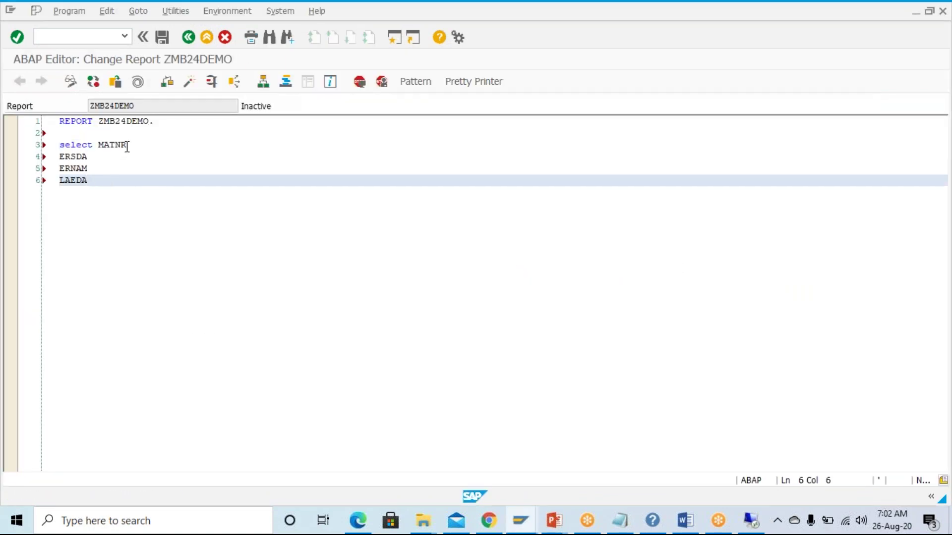
Complete the statement with "from mara into table it_mara." and move MATNR onto its own line below select.
{"action": "type", "text": "from mara into"}
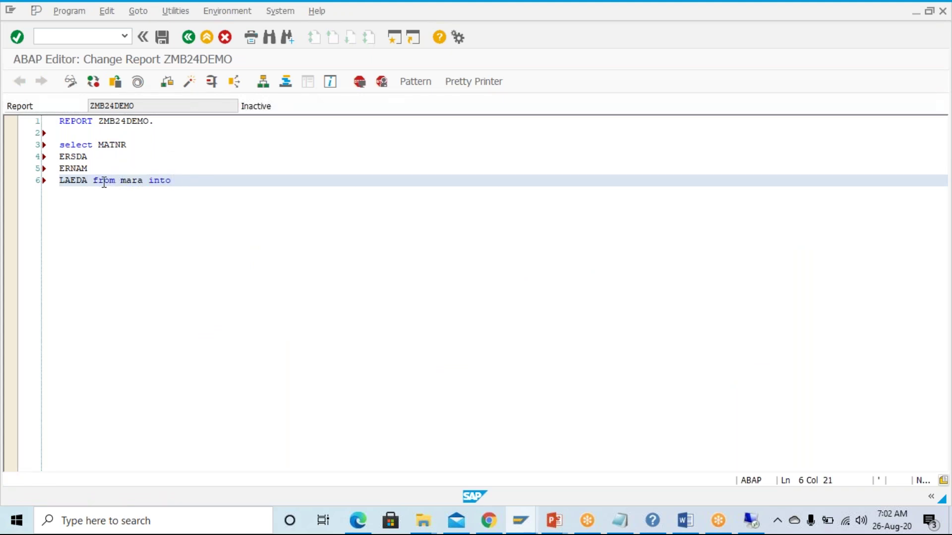
{"action": "type", "text": " table it_mara."}
{"action": "left_click", "coordinate": [94, 145]}
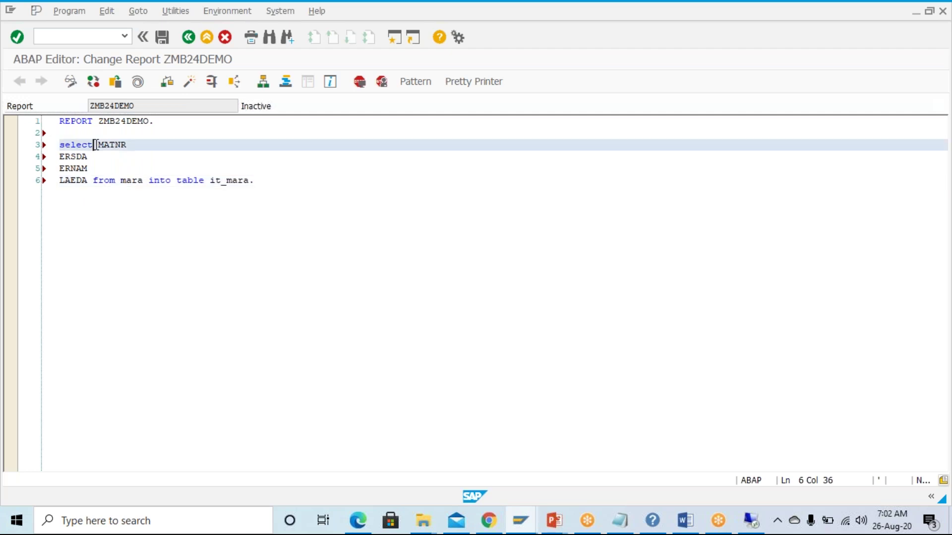
{"action": "key", "text": "Return"}
{"action": "key", "text": "BackSpace"}
{"action": "key", "text": "BackSpace"}
{"action": "key", "text": "BackSpace"}
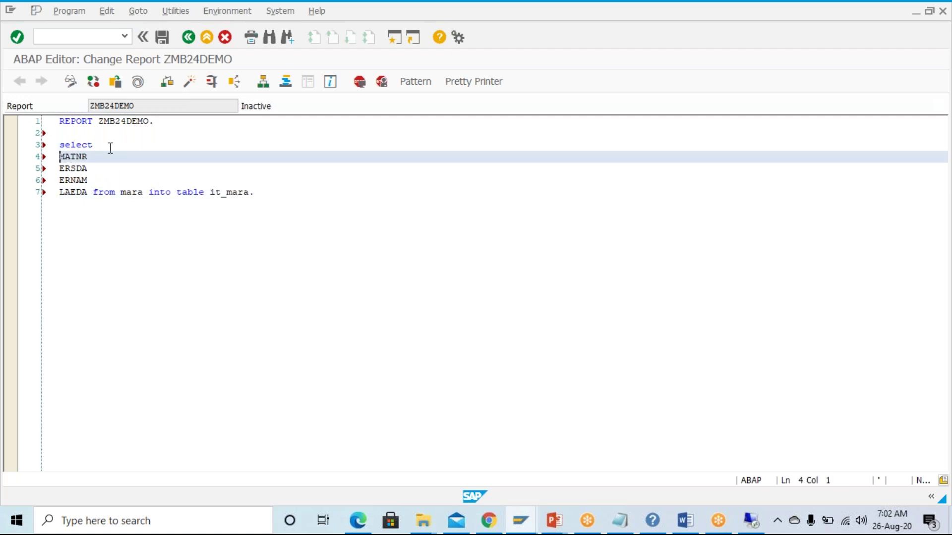
Add blank lines below the select statement and review its field list from MATNR to LAEDA.
{"action": "left_click_drag", "start_coordinate": [88, 192], "coordinate": [57, 161]}
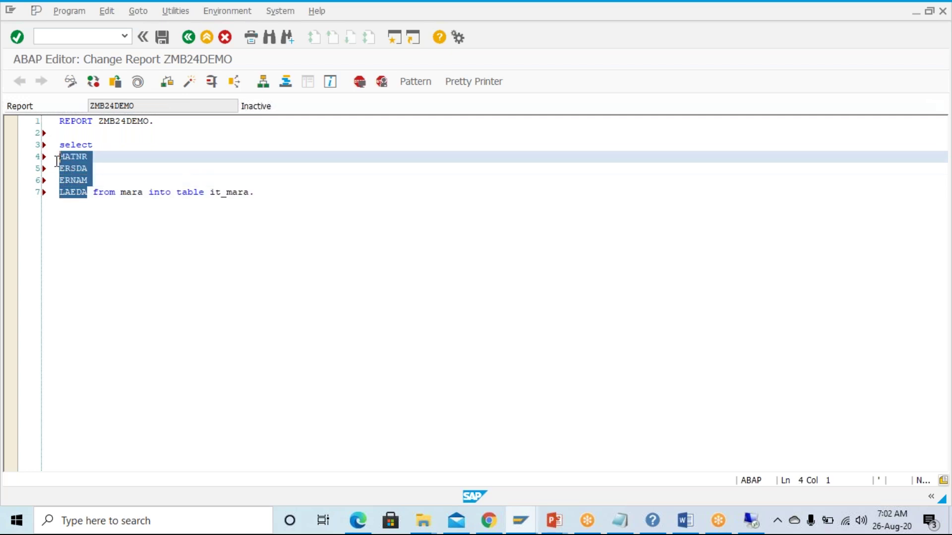
{"action": "left_click", "coordinate": [268, 194]}
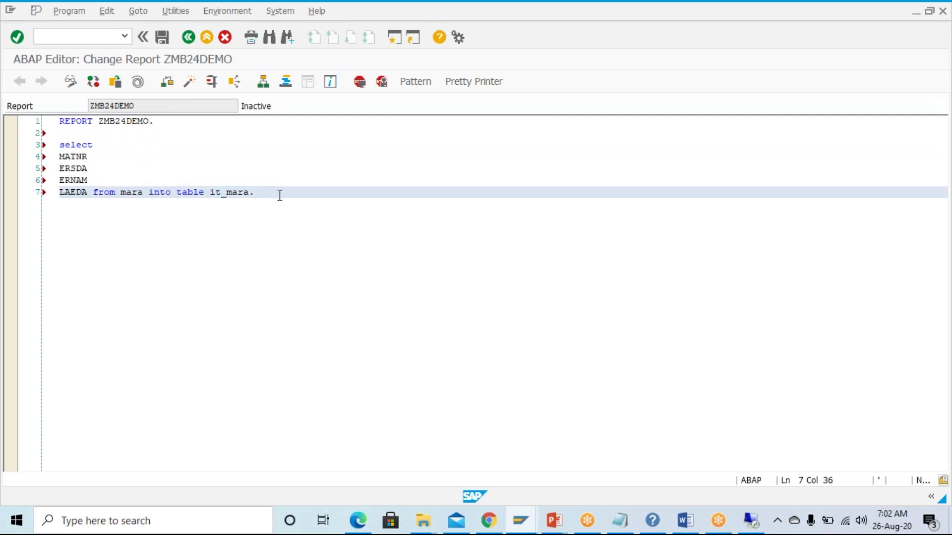
{"action": "key", "text": "Return"}
{"action": "key", "text": "Return"}
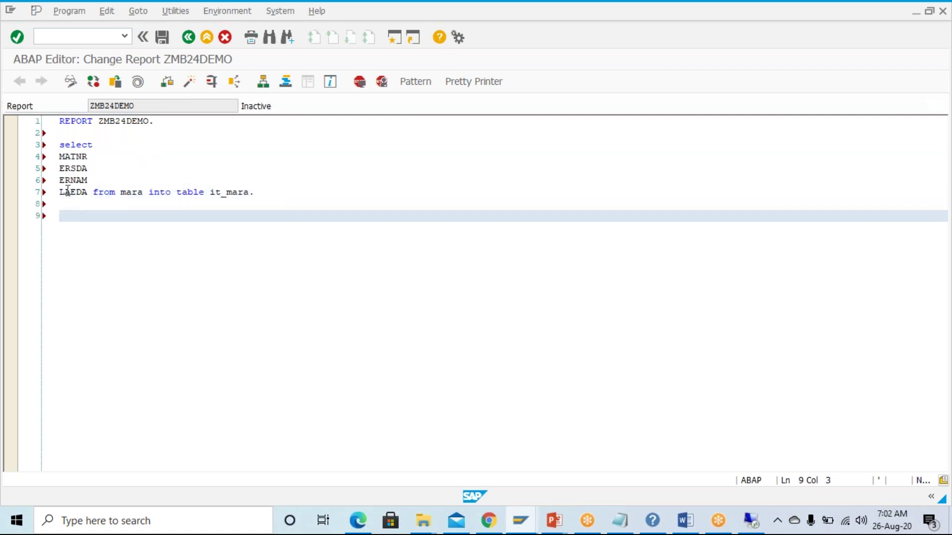
{"action": "left_click", "coordinate": [68, 190]}
{"action": "left_click", "coordinate": [74, 179]}
{"action": "left_click", "coordinate": [75, 169]}
{"action": "left_click", "coordinate": [74, 156]}
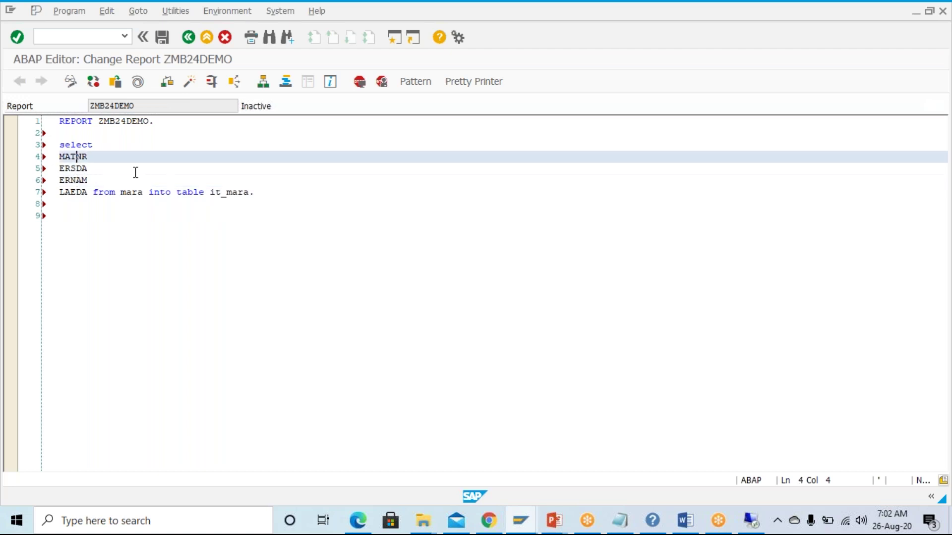
Start a second statement, "select * from", a few lines below the MARA select statement.
{"action": "left_click", "coordinate": [265, 192]}
{"action": "key", "text": "Return"}
{"action": "key", "text": "Return"}
{"action": "key", "text": "Return"}
{"action": "type", "text": "select * from"}
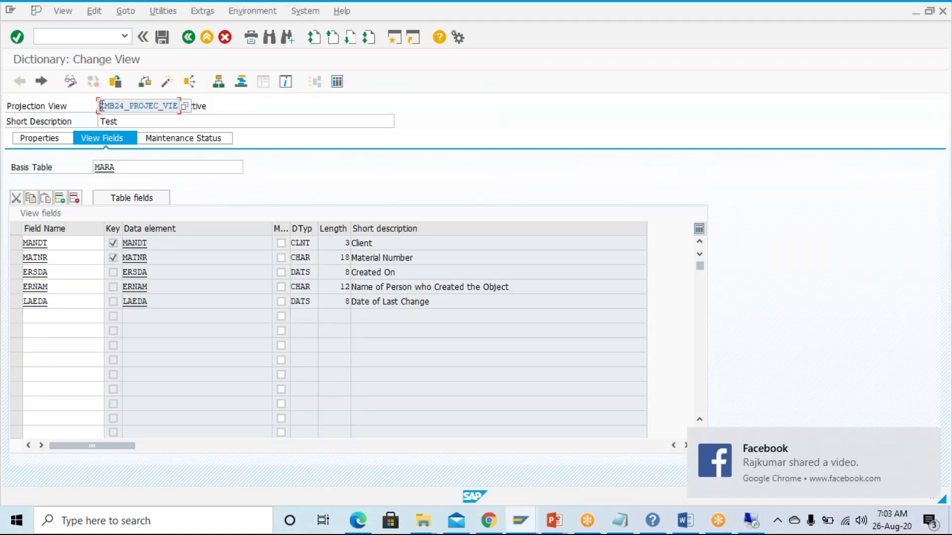
Copy the name ZMB24_PROJEC_VIE from the projection view's definition and paste it as the source of the second select statement.
{"action": "mouse_move", "coordinate": [99, 106]}
{"action": "left_mouse_down"}
{"action": "mouse_move", "coordinate": [125, 120]}
{"action": "mouse_move", "coordinate": [110, 120]}
{"action": "left_mouse_up"}
{"action": "left_click", "coordinate": [928, 443]}
{"action": "left_click", "coordinate": [98, 106]}
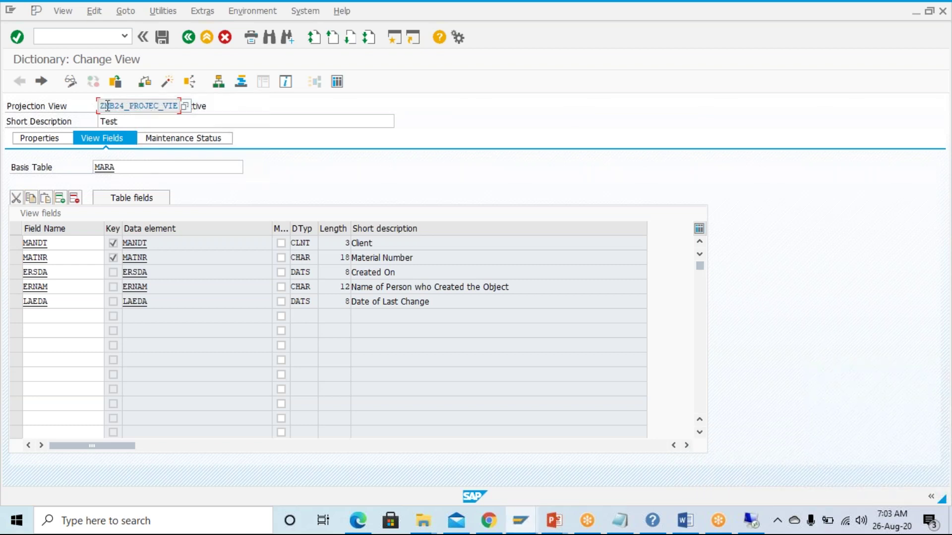
{"action": "left_click_drag", "start_coordinate": [101, 105], "coordinate": [205, 100]}
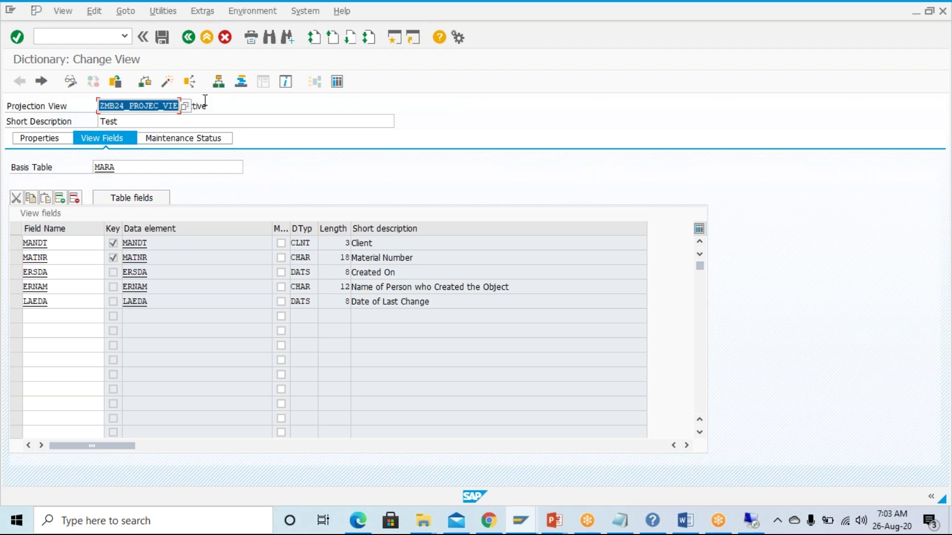
{"action": "left_click", "coordinate": [205, 100]}
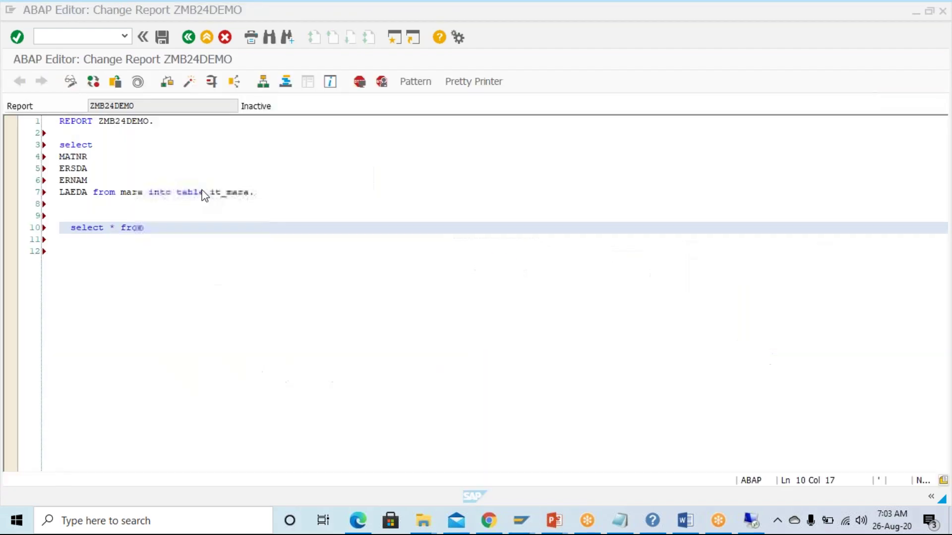
{"action": "key", "text": "ctrl+v"}
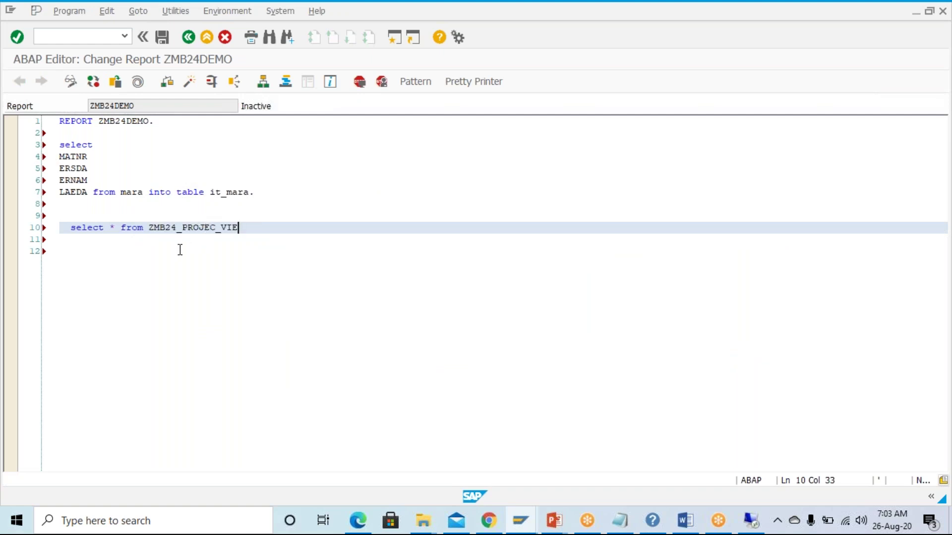
Compare the select * on the projection view with the explicit field list of the MARA select statement.
{"action": "double_click", "coordinate": [112, 228]}
{"action": "left_click_drag", "start_coordinate": [148, 227], "coordinate": [236, 227]}
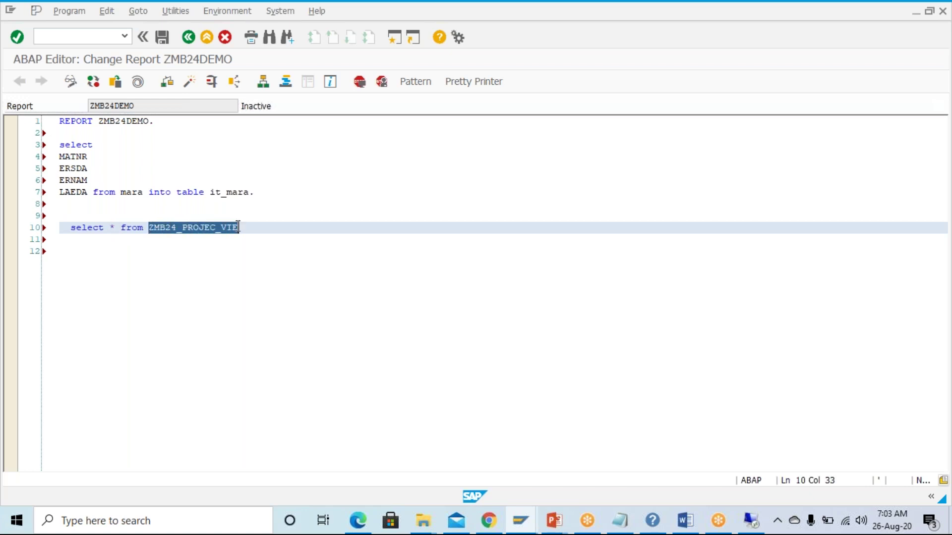
{"action": "left_click", "coordinate": [244, 227]}
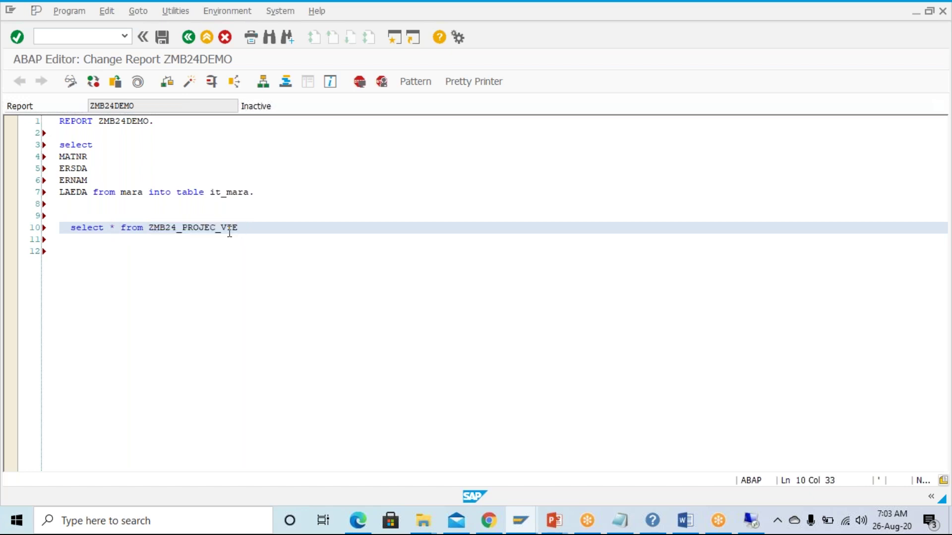
{"action": "left_click_drag", "start_coordinate": [238, 227], "coordinate": [150, 227]}
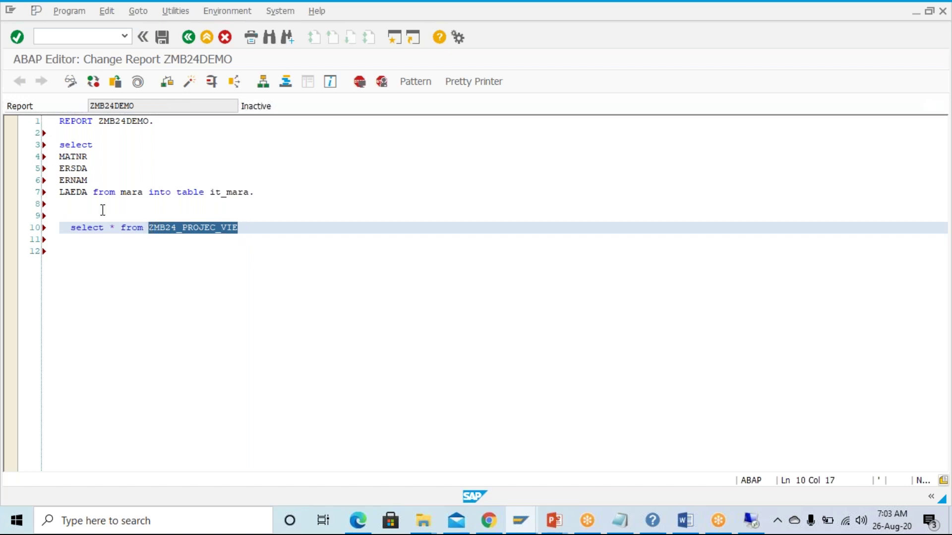
{"action": "left_click_drag", "start_coordinate": [88, 193], "coordinate": [58, 157]}
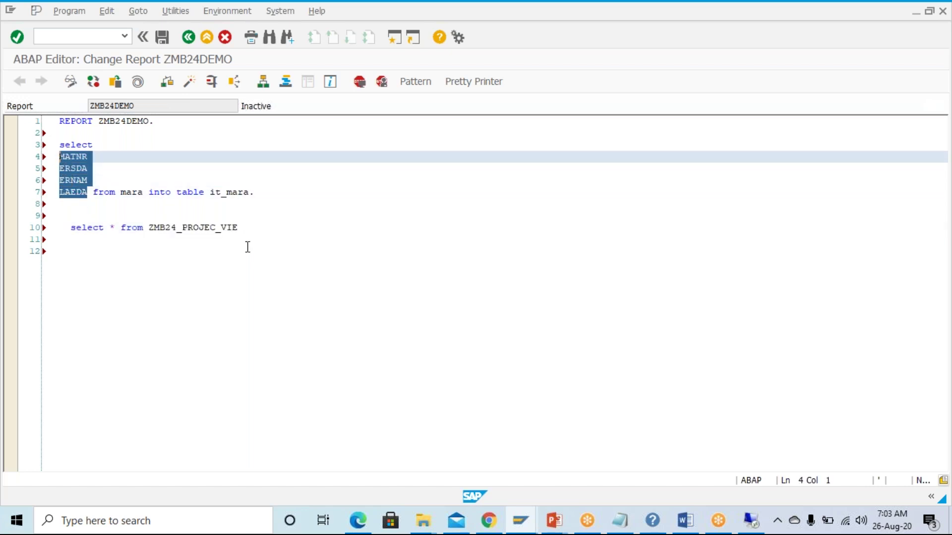
{"action": "left_click", "coordinate": [240, 227]}
{"action": "left_click", "coordinate": [84, 158]}
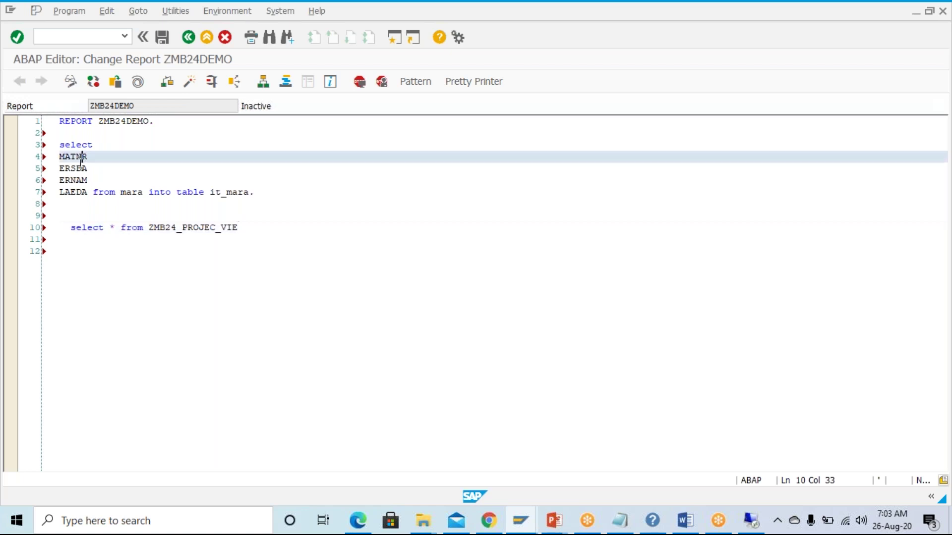
Review the fields ERSDA to LAEDA of the MARA select, and the whole select statement on ZMB24_PROJEC_VIE.
{"action": "left_click", "coordinate": [79, 170]}
{"action": "left_click", "coordinate": [78, 181]}
{"action": "left_click", "coordinate": [78, 193]}
{"action": "left_click_drag", "start_coordinate": [120, 228], "coordinate": [106, 228]}
{"action": "left_click_drag", "start_coordinate": [149, 229], "coordinate": [245, 230]}
{"action": "left_click", "coordinate": [239, 228]}
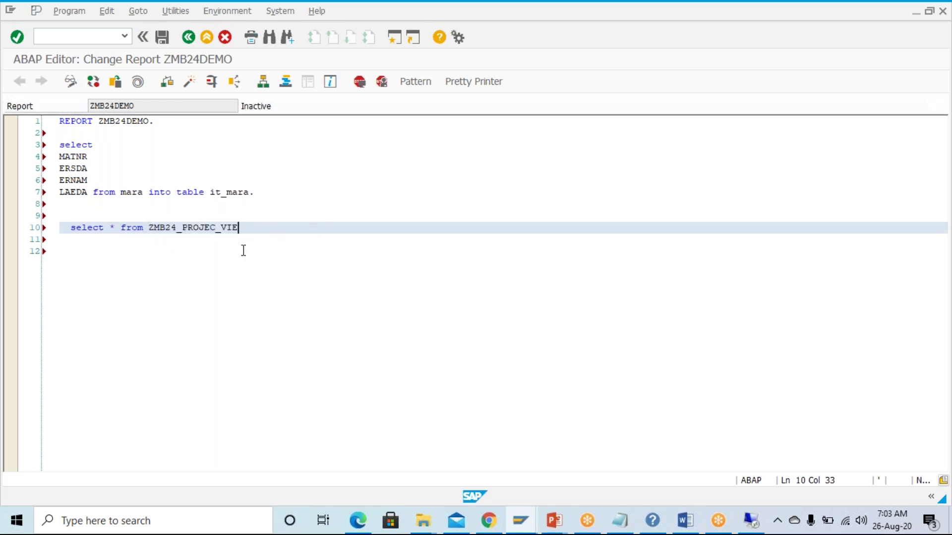
{"action": "left_click_drag", "start_coordinate": [65, 231], "coordinate": [260, 229]}
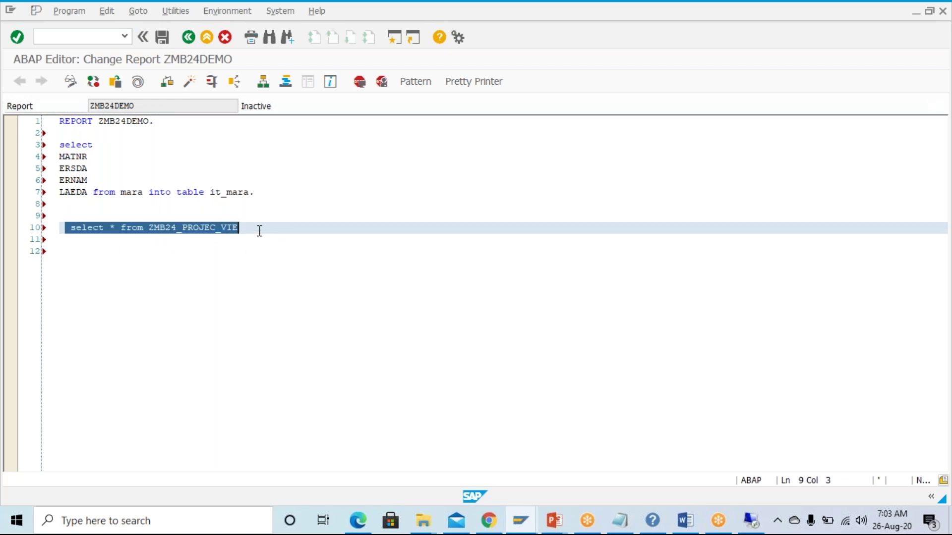
{"action": "left_click", "coordinate": [259, 230]}
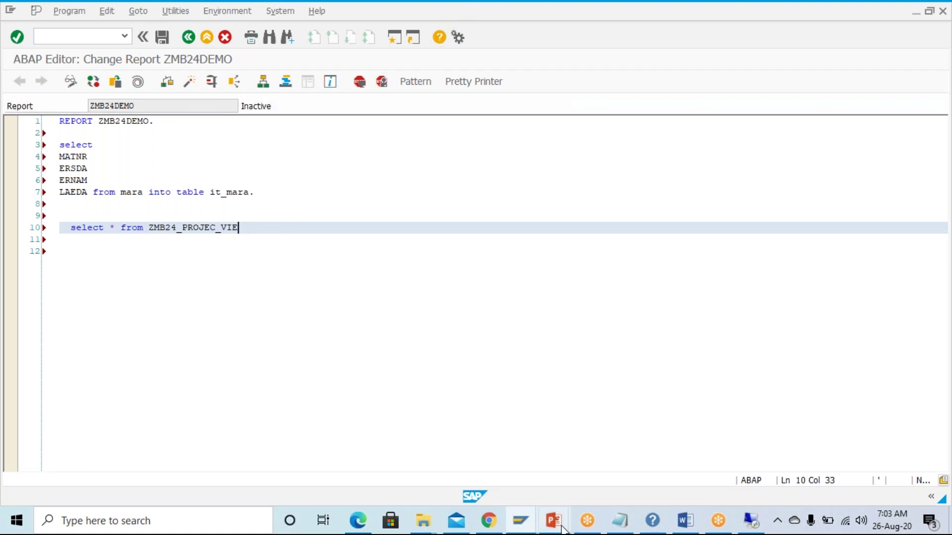
Switch to the 24AUG_ABAP presentation in PowerPoint, narrow the View definition box and move it up beneath the MARC line.
{"action": "mouse_move", "coordinate": [566, 519]}
{"action": "left_click", "coordinate": [615, 478]}
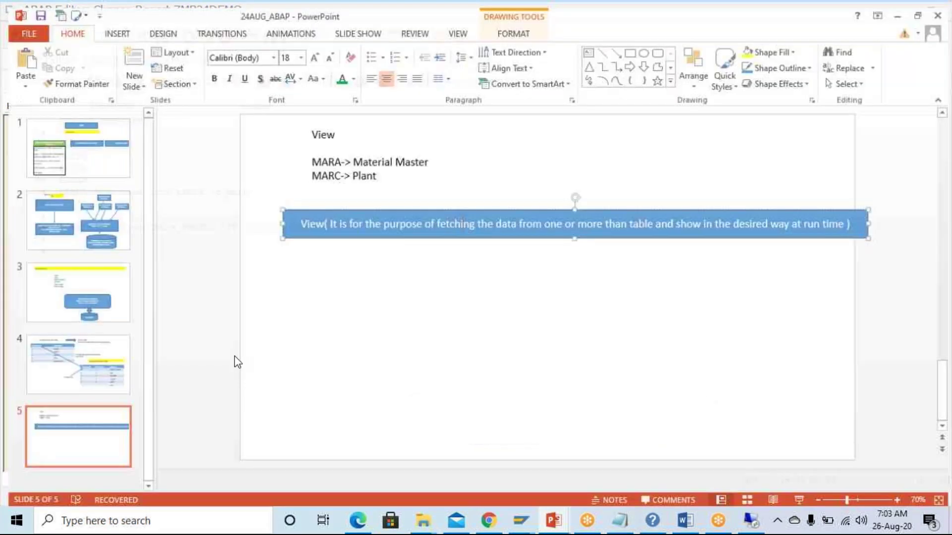
{"action": "left_click_drag", "start_coordinate": [871, 218], "coordinate": [818, 219]}
{"action": "left_click_drag", "start_coordinate": [759, 206], "coordinate": [761, 186]}
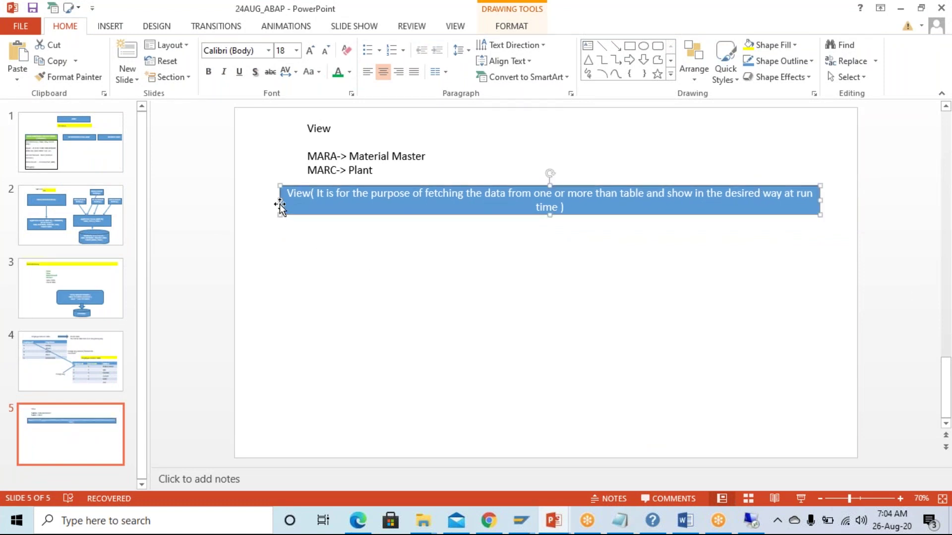
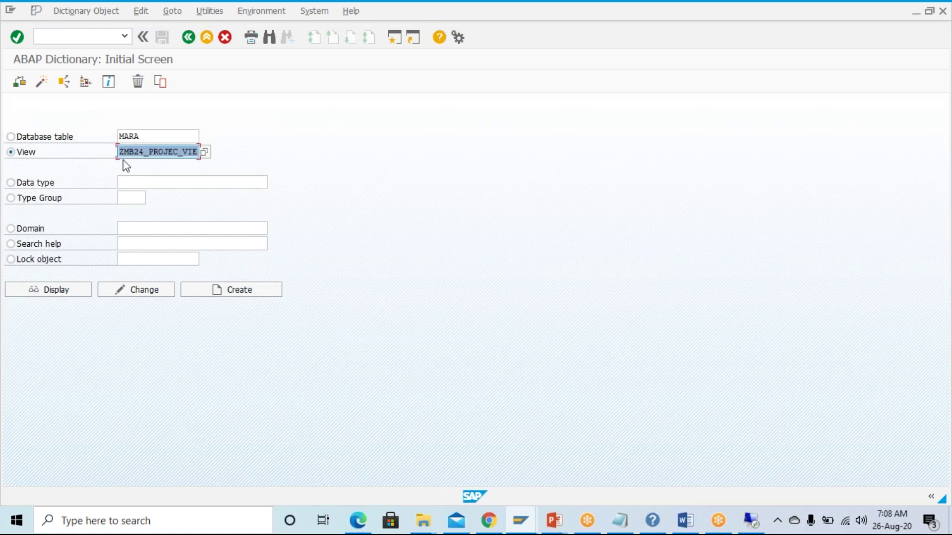
Create a database view named ZMB24_DB_VIEW with the short description "DB View Demo".
{"action": "left_click_drag", "start_coordinate": [151, 156], "coordinate": [231, 149]}
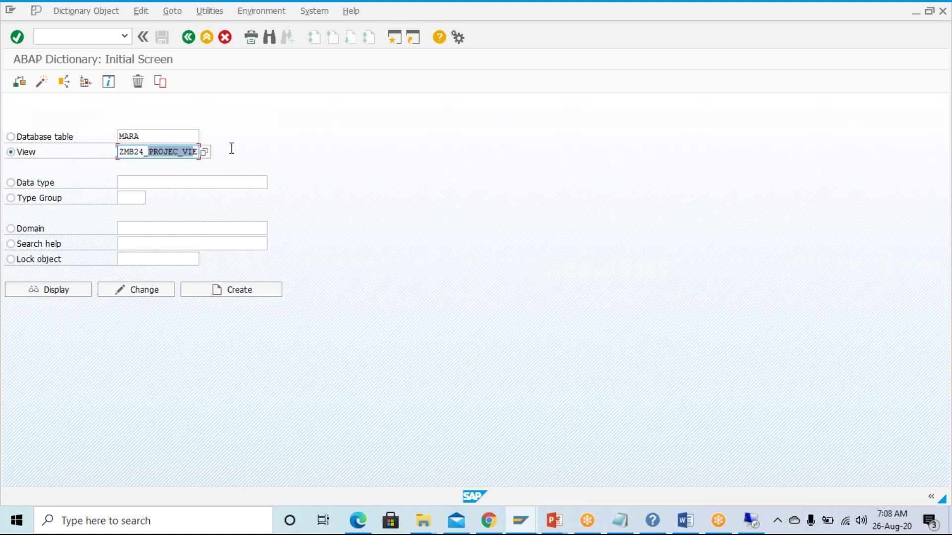
{"action": "type", "text": "db_view"}
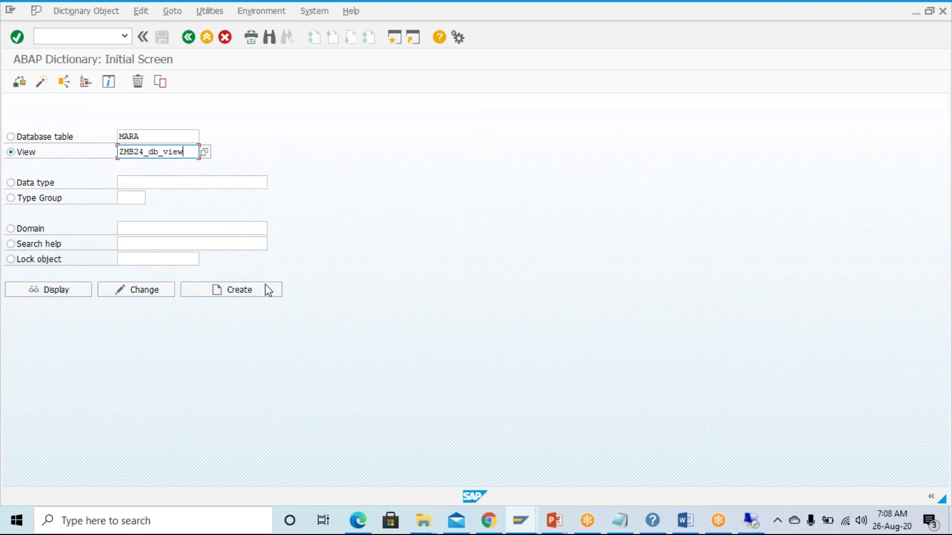
{"action": "left_click", "coordinate": [265, 287]}
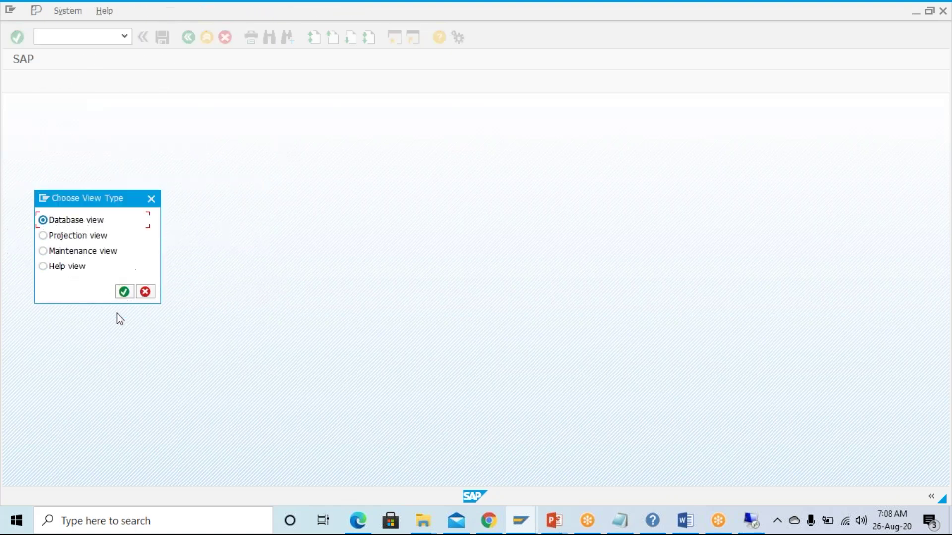
{"action": "left_click", "coordinate": [127, 297]}
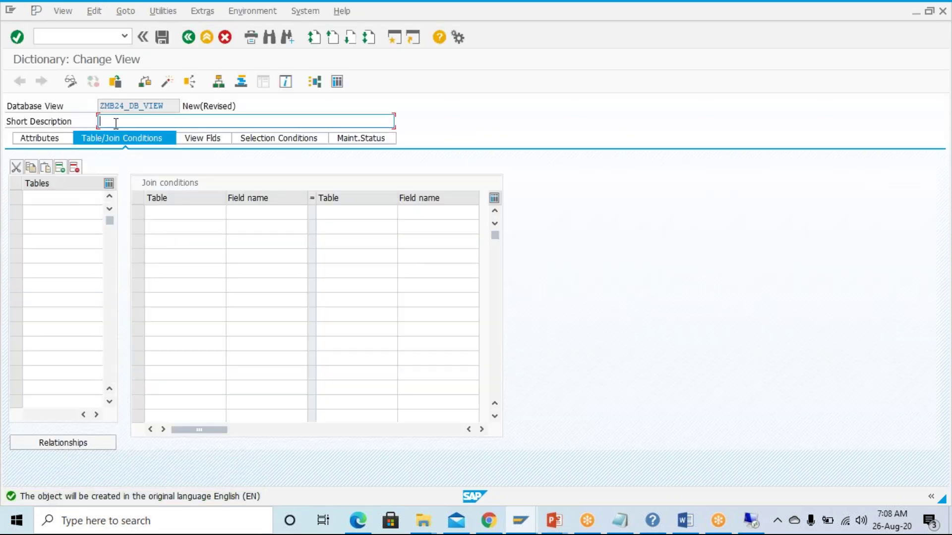
{"action": "key", "text": "Caps_Lock"}
{"action": "type", "text": "DB"}
{"action": "key", "text": "Caps_Lock"}
{"action": "type", "text": "View Demo"}
{"action": "left_click", "coordinate": [25, 198]}
{"action": "left_click", "coordinate": [25, 212]}
{"action": "left_click", "coordinate": [27, 228]}
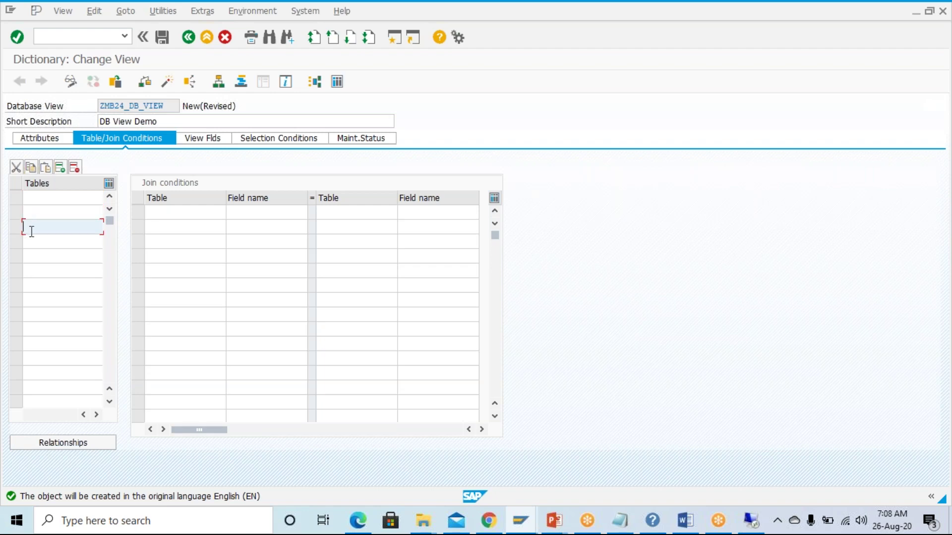
{"action": "left_click", "coordinate": [33, 243]}
{"action": "left_click", "coordinate": [37, 258]}
{"action": "left_click", "coordinate": [39, 243]}
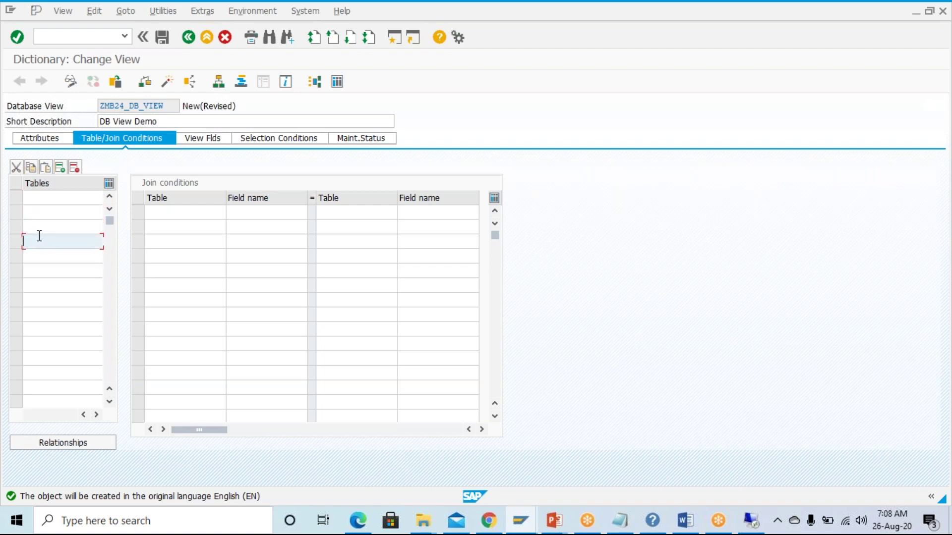
{"action": "left_click", "coordinate": [35, 228]}
{"action": "left_click", "coordinate": [31, 213]}
{"action": "left_click", "coordinate": [28, 198]}
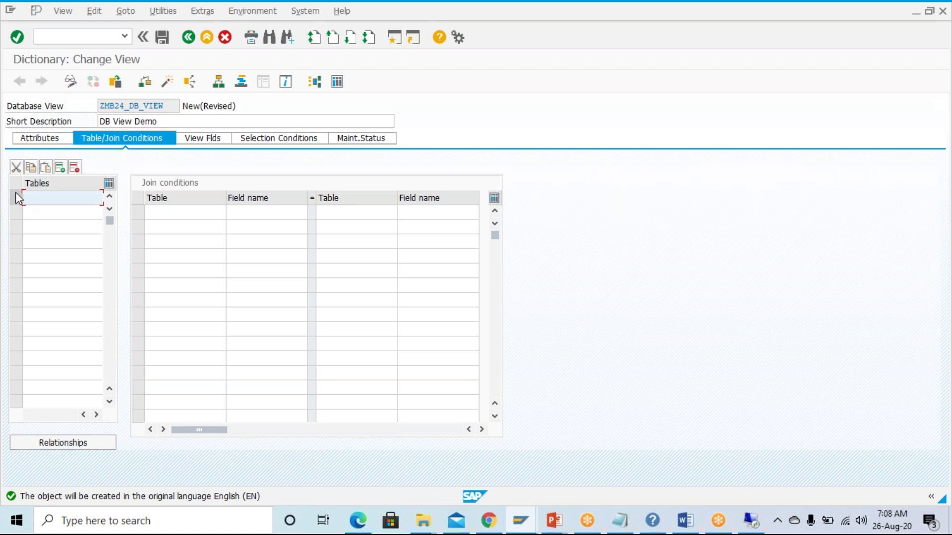
{"action": "left_click", "coordinate": [46, 212]}
{"action": "left_click", "coordinate": [45, 231]}
{"action": "left_click", "coordinate": [42, 245]}
{"action": "left_click", "coordinate": [40, 228]}
{"action": "left_click", "coordinate": [38, 217]}
Enter mara and marc as the base tables of the database view.
{"action": "left_click", "coordinate": [40, 198]}
{"action": "type", "text": "mara"}
{"action": "key", "text": "Tab"}
{"action": "type", "text": "mara"}
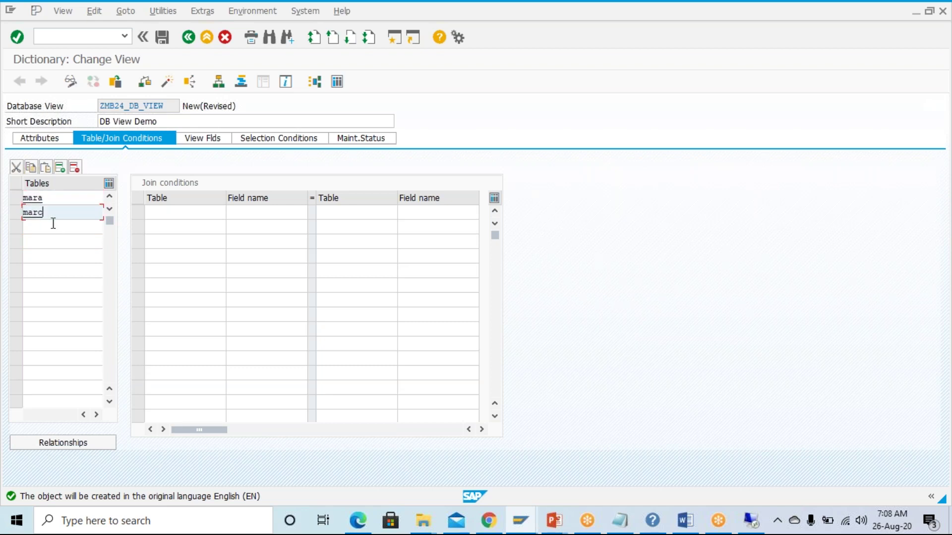
{"action": "left_click", "coordinate": [53, 200]}
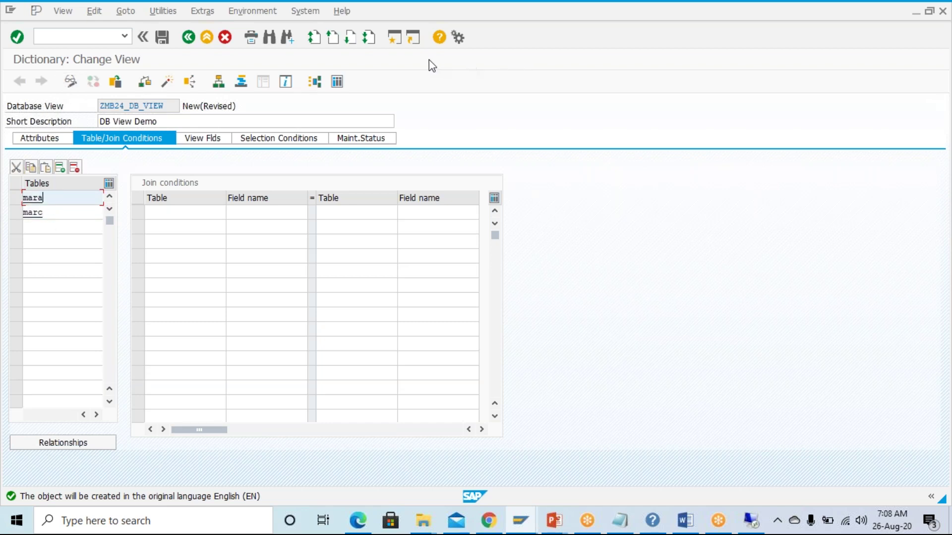
{"action": "left_click_drag", "start_coordinate": [58, 201], "coordinate": [15, 220]}
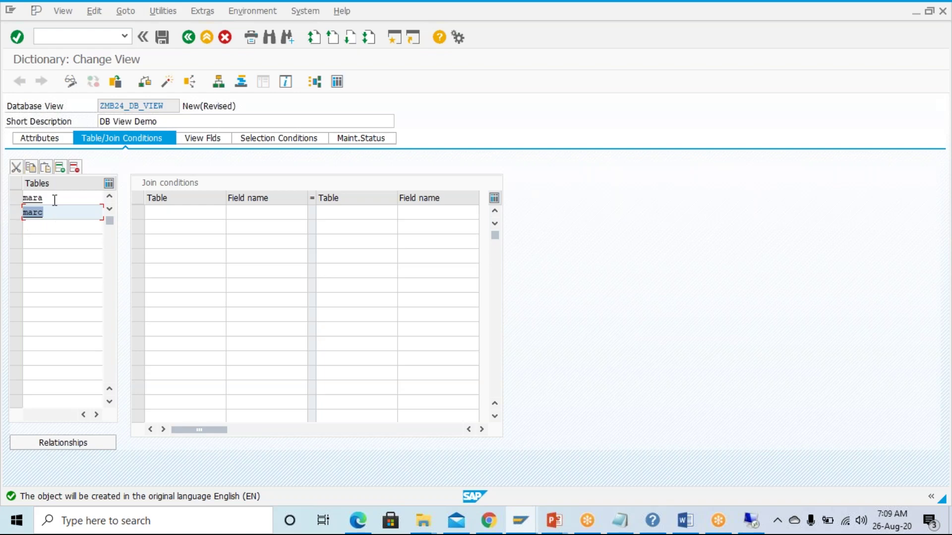
{"action": "left_click_drag", "start_coordinate": [54, 200], "coordinate": [8, 200]}
{"action": "left_click_drag", "start_coordinate": [58, 215], "coordinate": [7, 222]}
{"action": "left_click", "coordinate": [30, 198]}
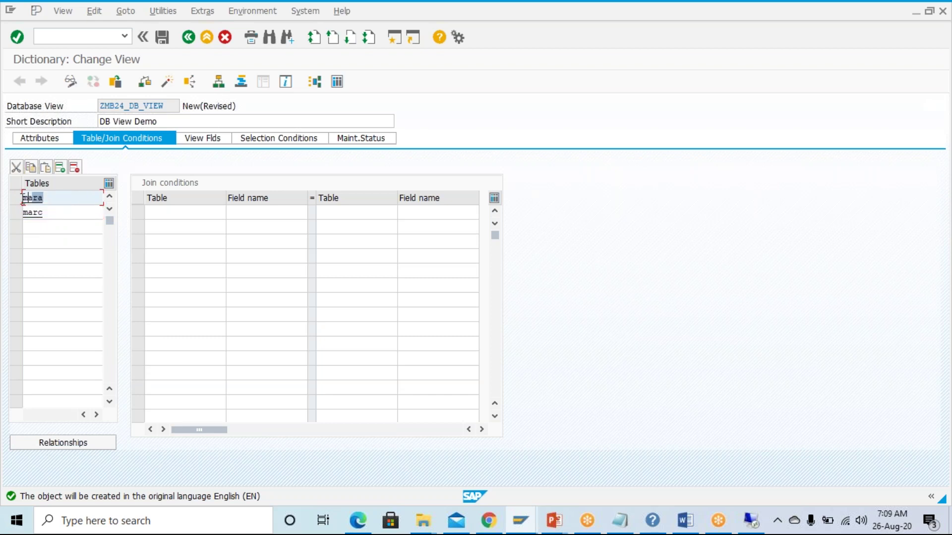
{"action": "left_click", "coordinate": [55, 215]}
{"action": "left_click_drag", "start_coordinate": [63, 201], "coordinate": [7, 217]}
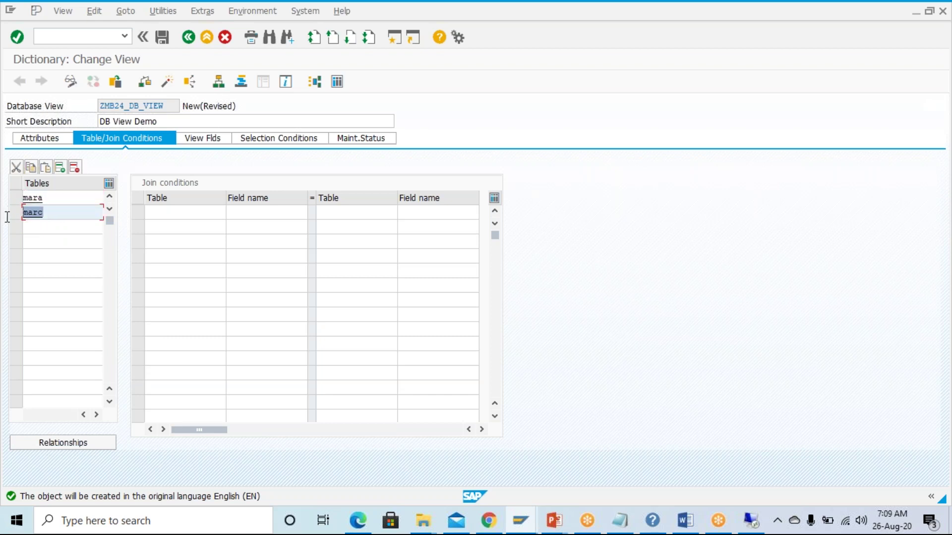
{"action": "left_click", "coordinate": [45, 200]}
{"action": "left_click", "coordinate": [18, 197]}
{"action": "left_click", "coordinate": [19, 213]}
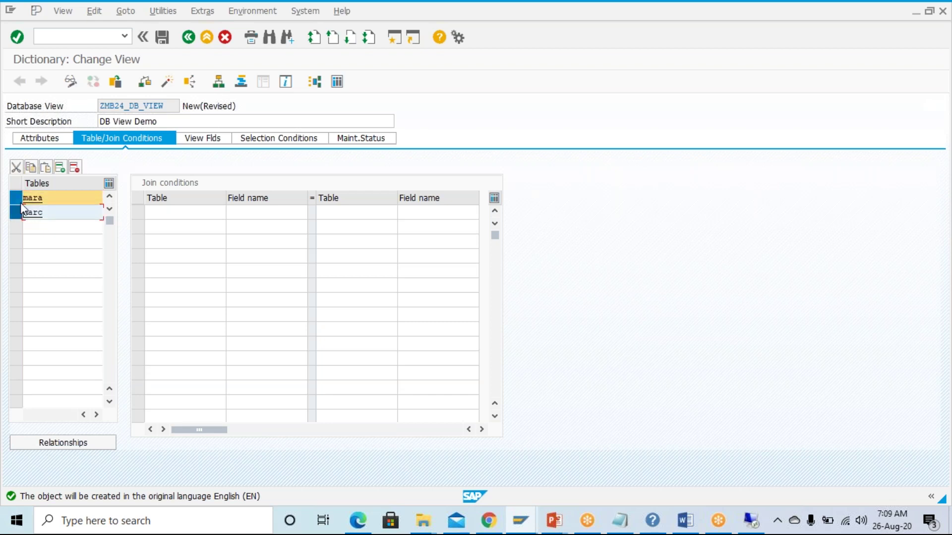
{"action": "left_click", "coordinate": [19, 213]}
{"action": "left_click", "coordinate": [17, 199]}
{"action": "left_click", "coordinate": [17, 212]}
{"action": "left_click", "coordinate": [18, 213]}
{"action": "left_click", "coordinate": [20, 202]}
{"action": "left_click", "coordinate": [18, 200]}
{"action": "left_click", "coordinate": [19, 200]}
{"action": "left_click", "coordinate": [18, 199]}
{"action": "left_click", "coordinate": [19, 198]}
{"action": "left_click", "coordinate": [19, 199]}
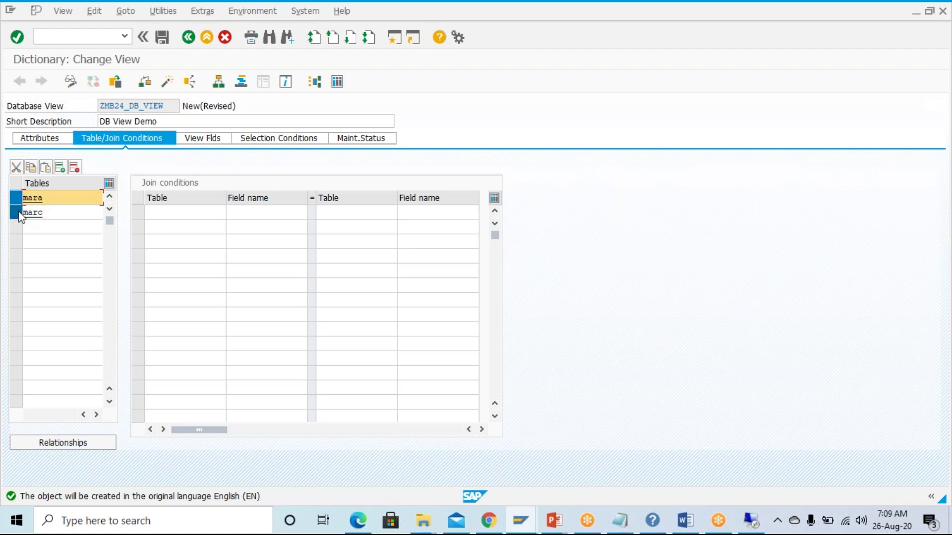
{"action": "left_click", "coordinate": [18, 200]}
{"action": "left_click", "coordinate": [19, 208]}
{"action": "left_click", "coordinate": [19, 207]}
{"action": "left_click", "coordinate": [16, 207]}
{"action": "left_click", "coordinate": [16, 212]}
{"action": "left_click", "coordinate": [16, 212]}
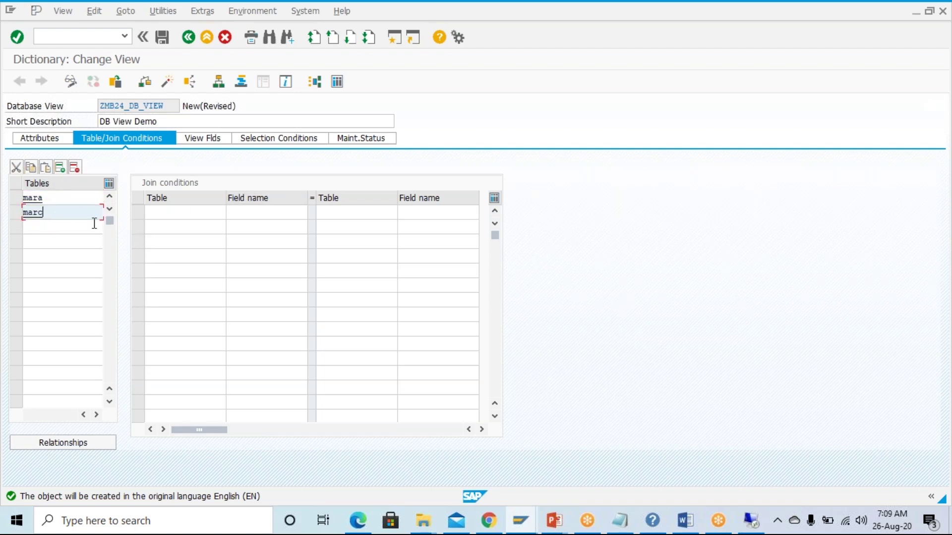
{"action": "left_click", "coordinate": [157, 213]}
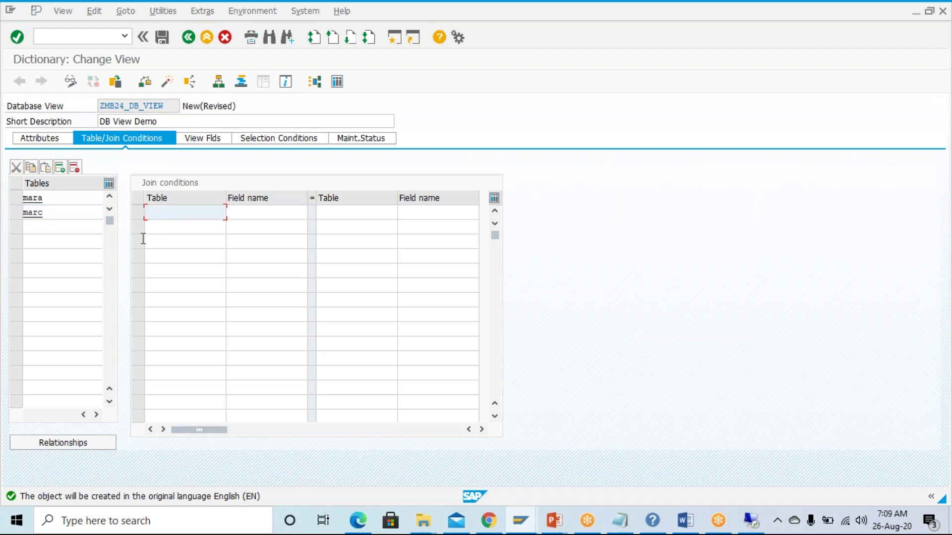
{"action": "left_click", "coordinate": [50, 197]}
Generate the join conditions from the relationships of table MARC by copying its first MARA reference.
{"action": "left_click", "coordinate": [53, 214]}
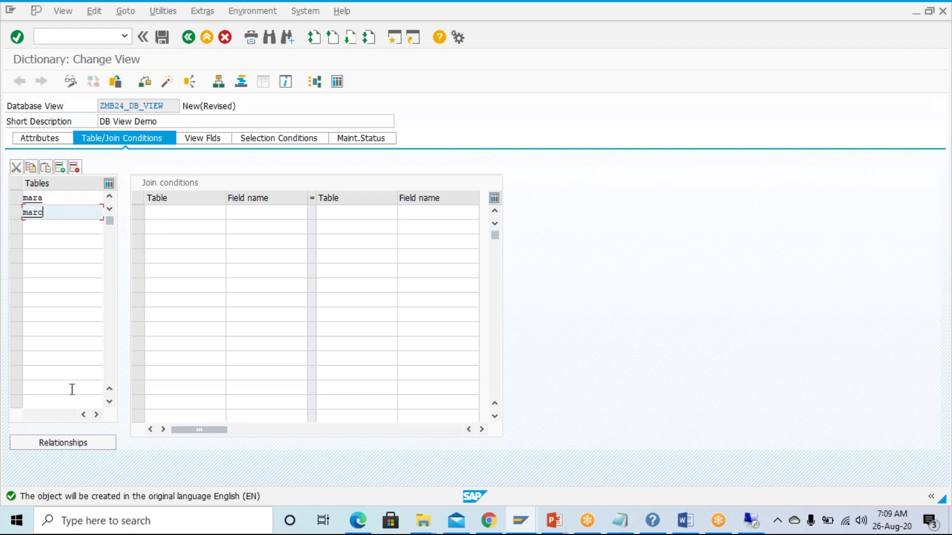
{"action": "left_click", "coordinate": [79, 445]}
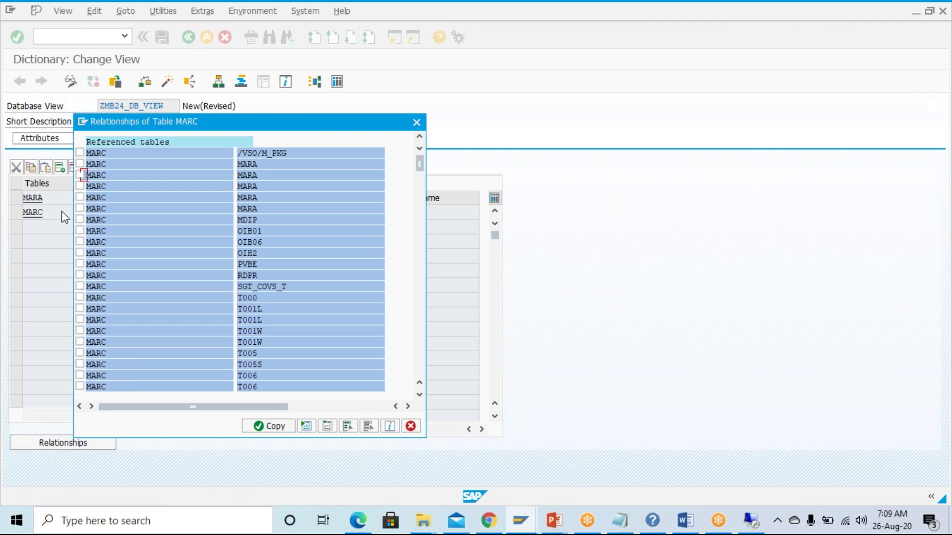
{"action": "left_click", "coordinate": [79, 163]}
{"action": "left_click", "coordinate": [272, 426]}
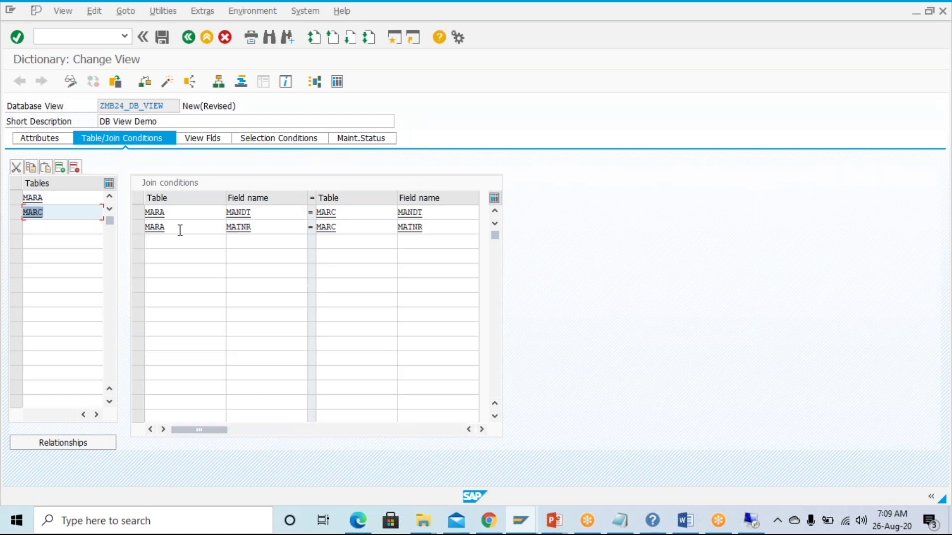
Examine the generated join conditions, especially how the MATNR field links MARA and MARC.
{"action": "left_click", "coordinate": [175, 212]}
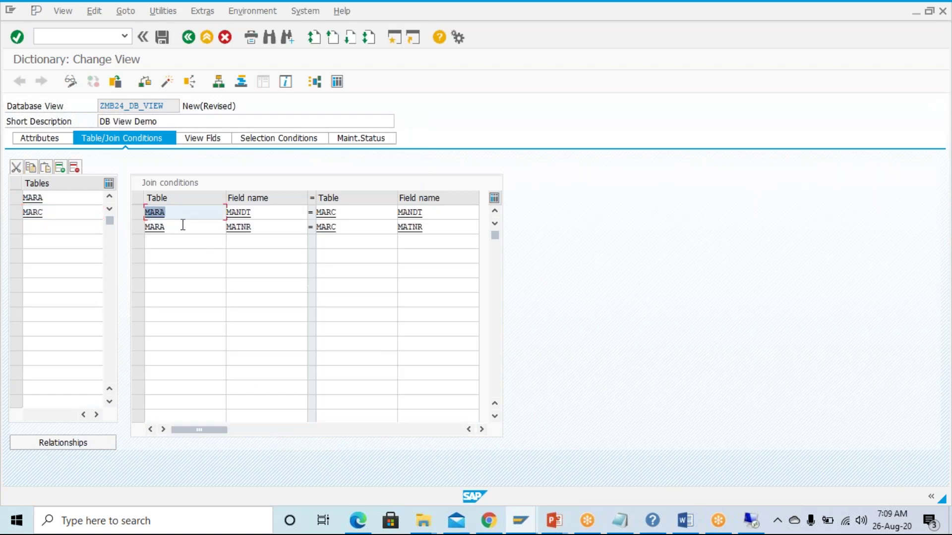
{"action": "left_click", "coordinate": [183, 225]}
{"action": "left_click", "coordinate": [268, 227]}
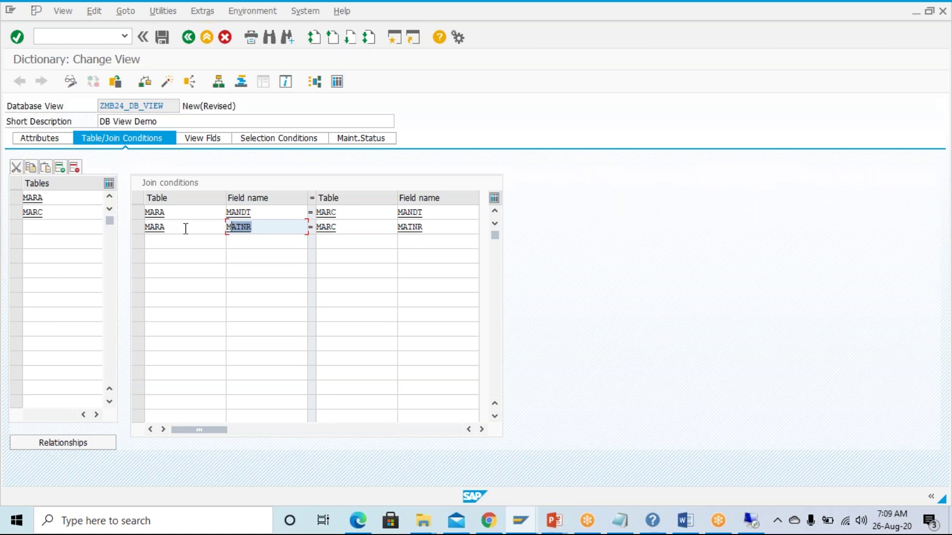
{"action": "left_click", "coordinate": [154, 227]}
{"action": "left_click", "coordinate": [268, 229]}
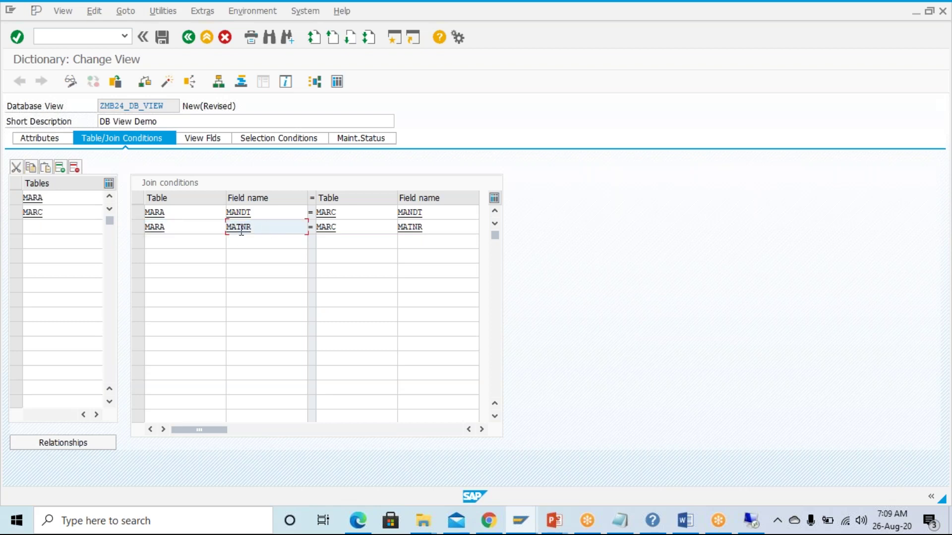
{"action": "left_click", "coordinate": [194, 228]}
{"action": "left_click", "coordinate": [270, 229]}
{"action": "left_click", "coordinate": [174, 227]}
{"action": "left_click", "coordinate": [432, 228]}
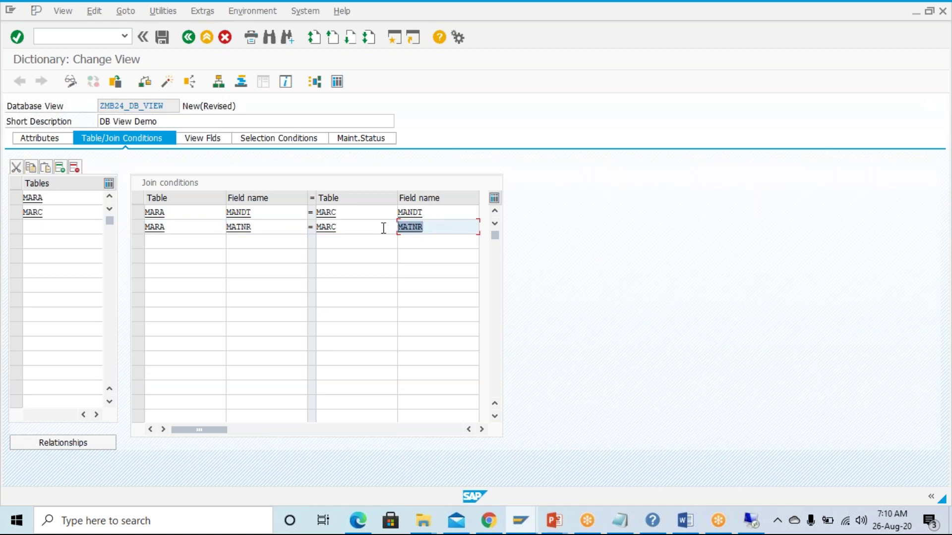
{"action": "left_click", "coordinate": [362, 230]}
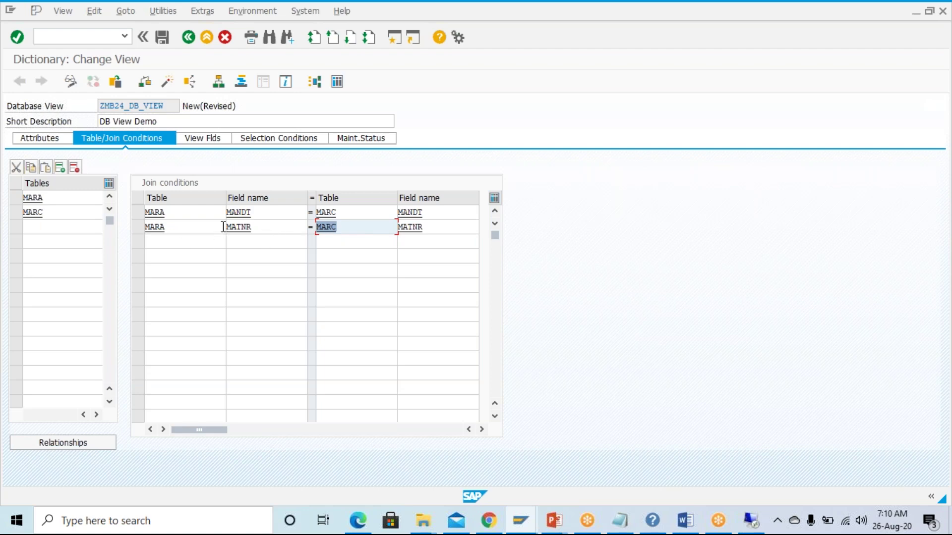
{"action": "left_click", "coordinate": [175, 229]}
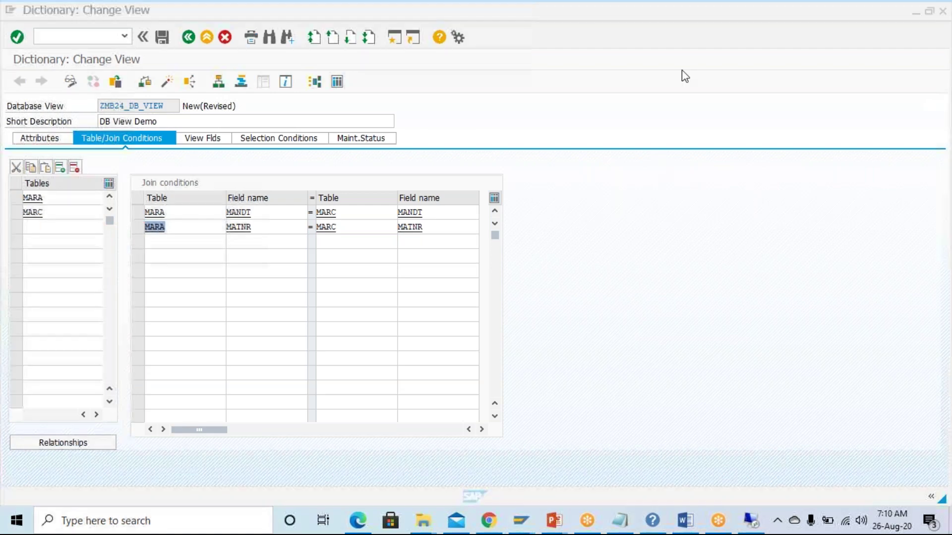
Switch to File Explorer and open the SAP Training folder on New Volume (F:).
{"action": "left_click", "coordinate": [501, 55]}
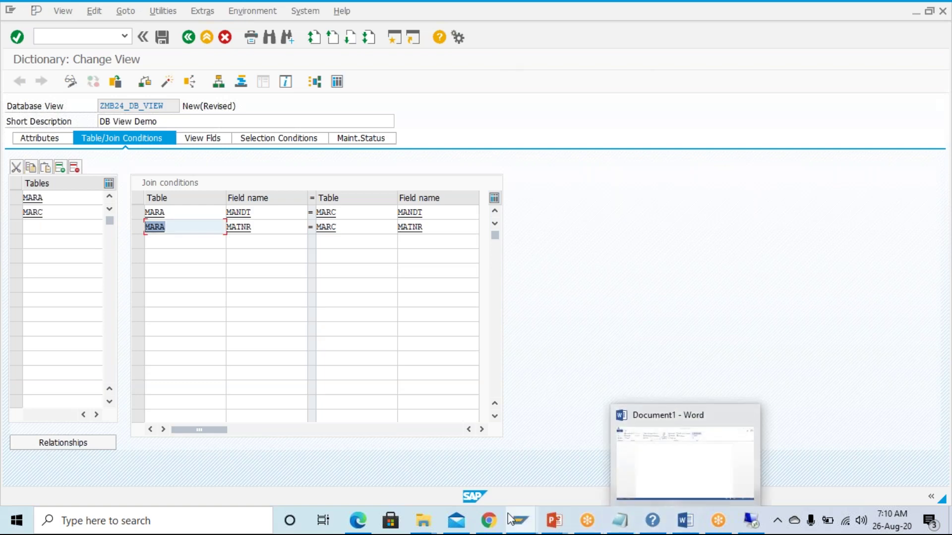
{"action": "mouse_move", "coordinate": [423, 520]}
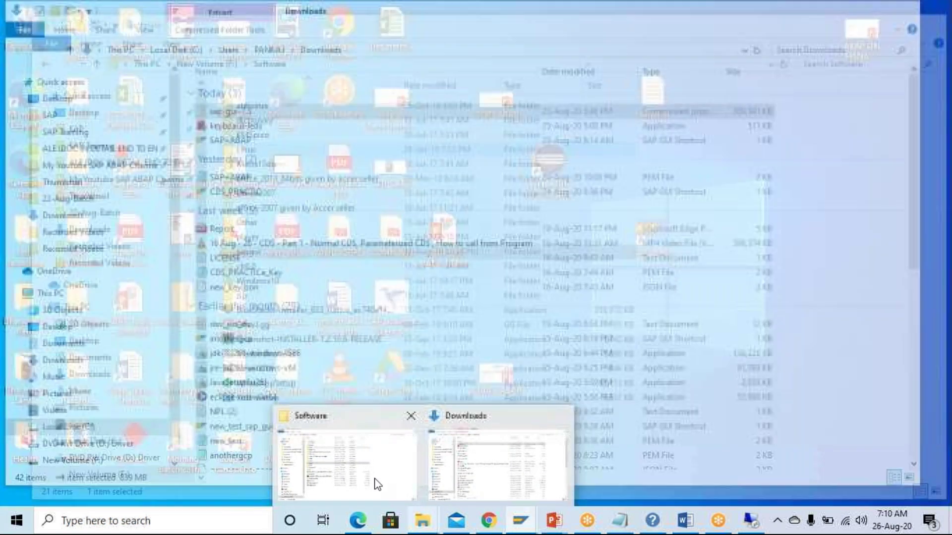
{"action": "left_click", "coordinate": [377, 483]}
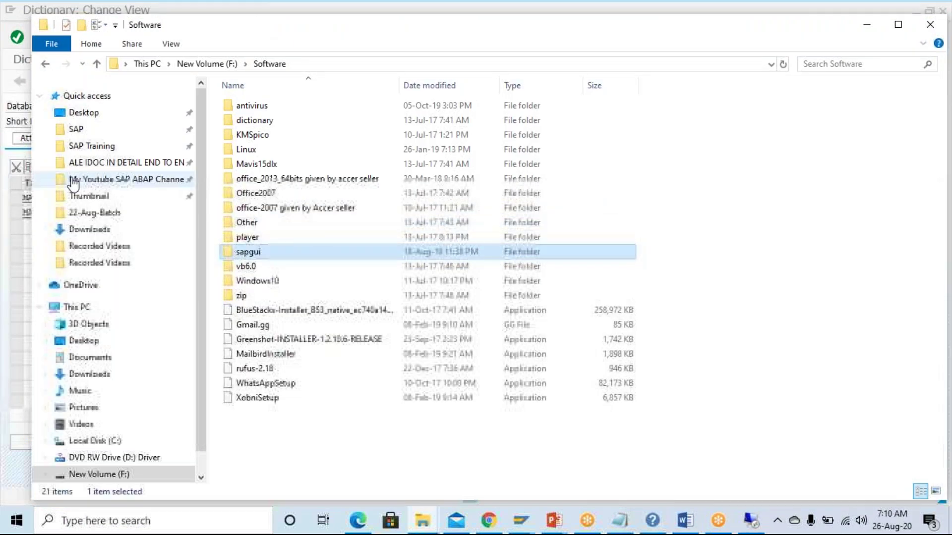
{"action": "left_click", "coordinate": [87, 150]}
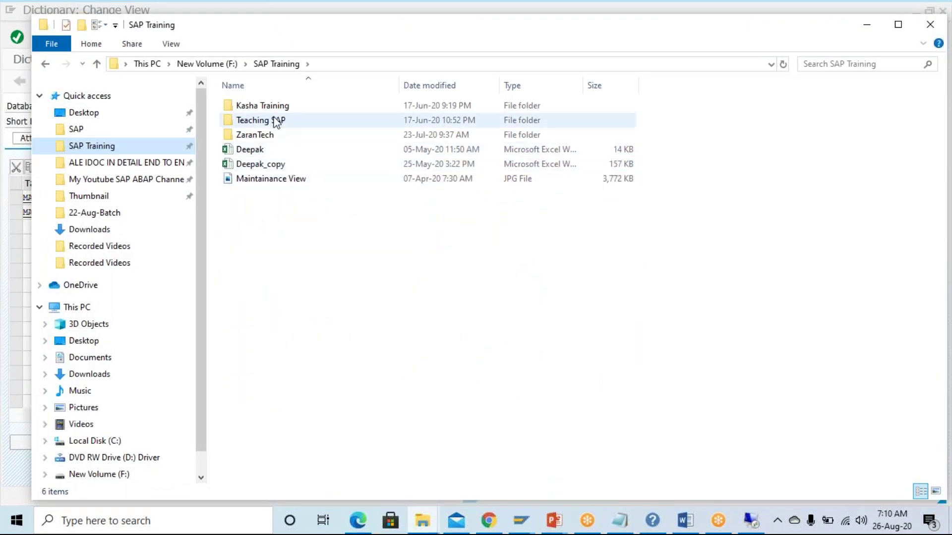
{"action": "left_click", "coordinate": [227, 65]}
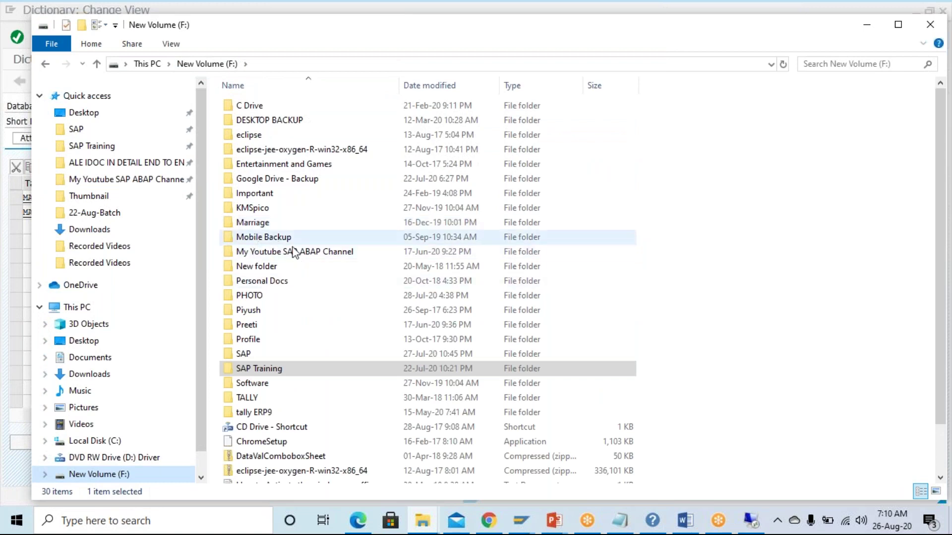
{"action": "double_click", "coordinate": [250, 370]}
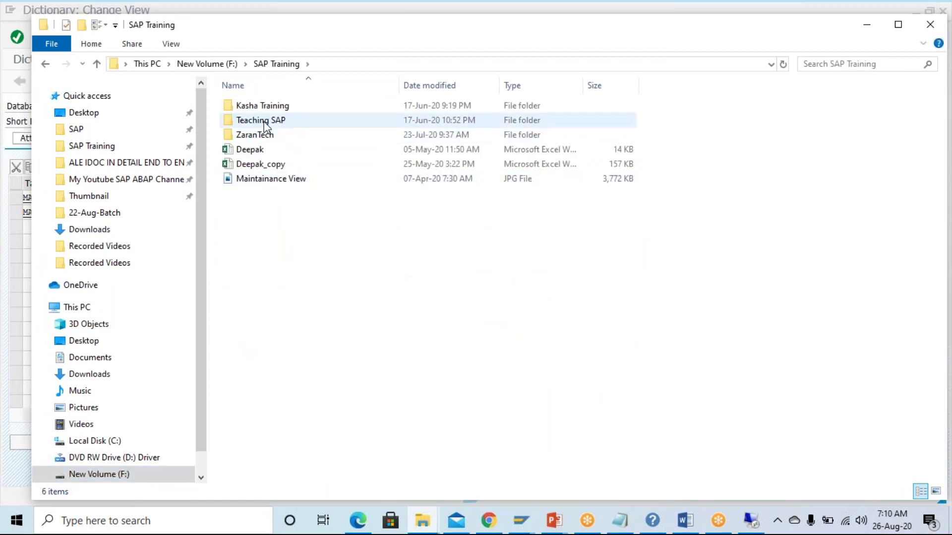
Open the Example Data workbook from the ABAP folder inside Teaching SAP.
{"action": "left_click", "coordinate": [266, 126]}
{"action": "double_click", "coordinate": [265, 124]}
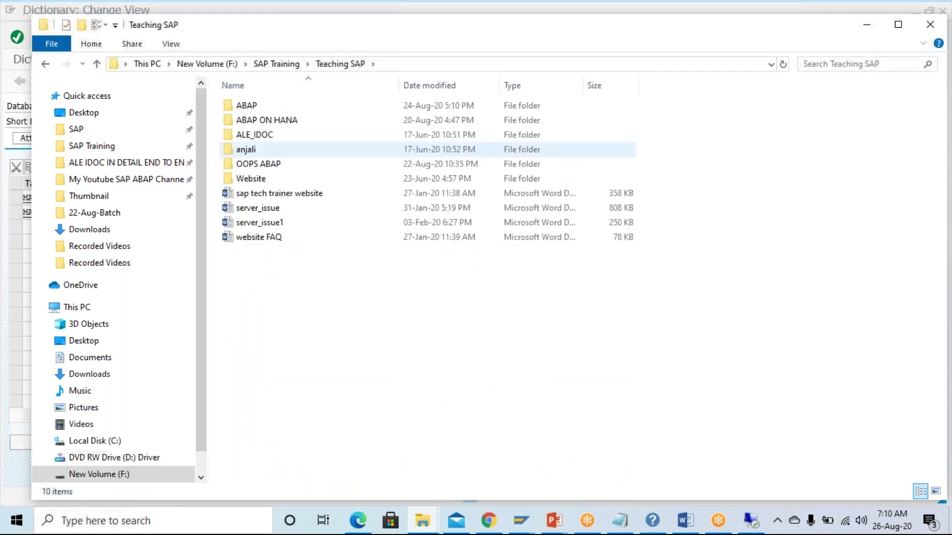
{"action": "double_click", "coordinate": [251, 105]}
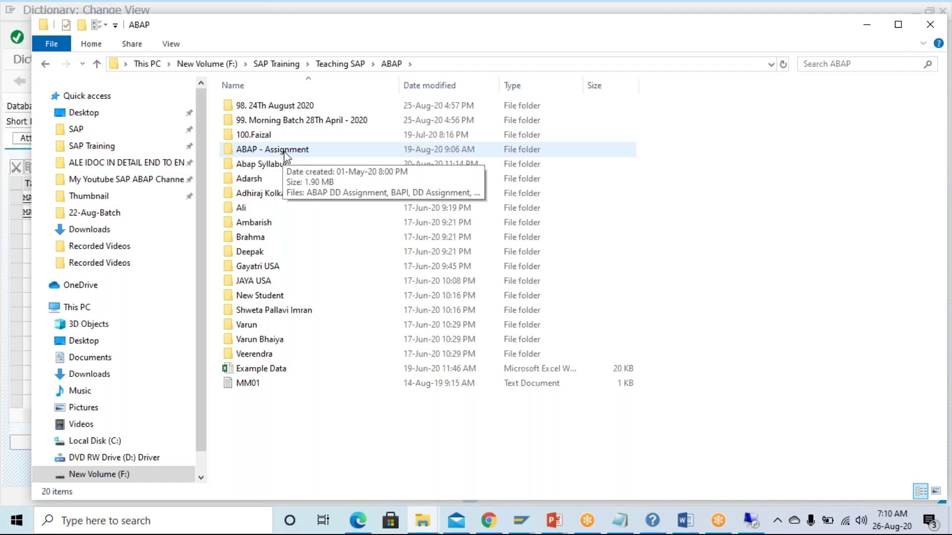
{"action": "left_click", "coordinate": [282, 152]}
{"action": "left_click", "coordinate": [257, 372]}
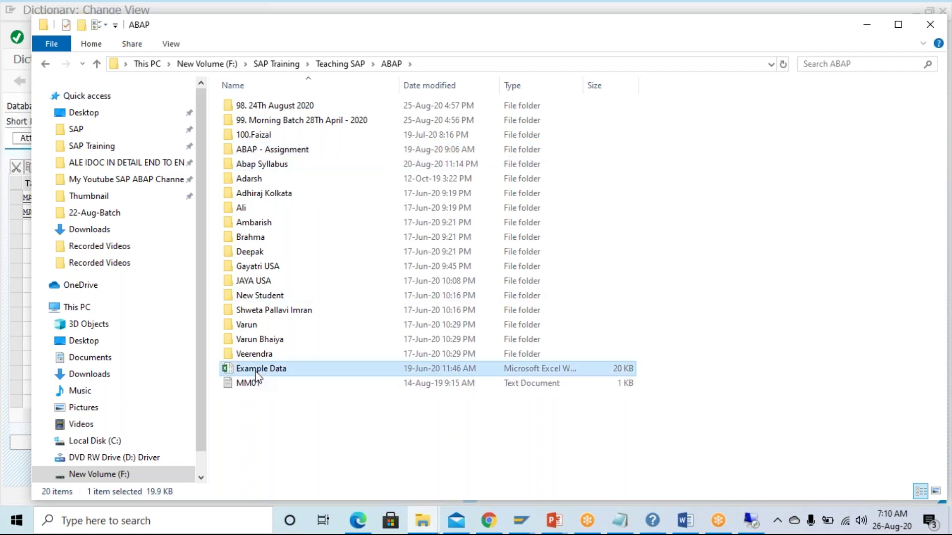
{"action": "double_click", "coordinate": [311, 373]}
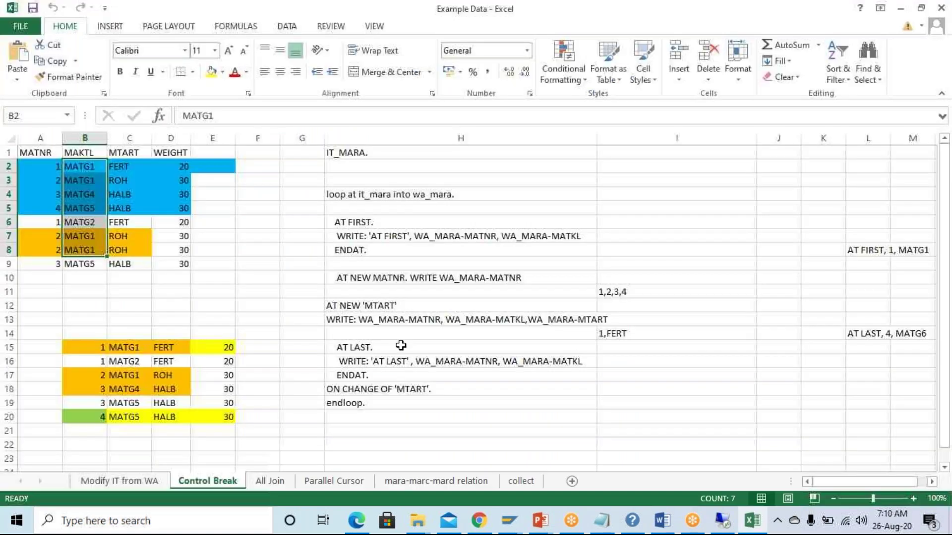
Show the All Join sheet and locate its two source tables, EMP TABLE and EMP COUNTRY.
{"action": "left_click", "coordinate": [148, 481]}
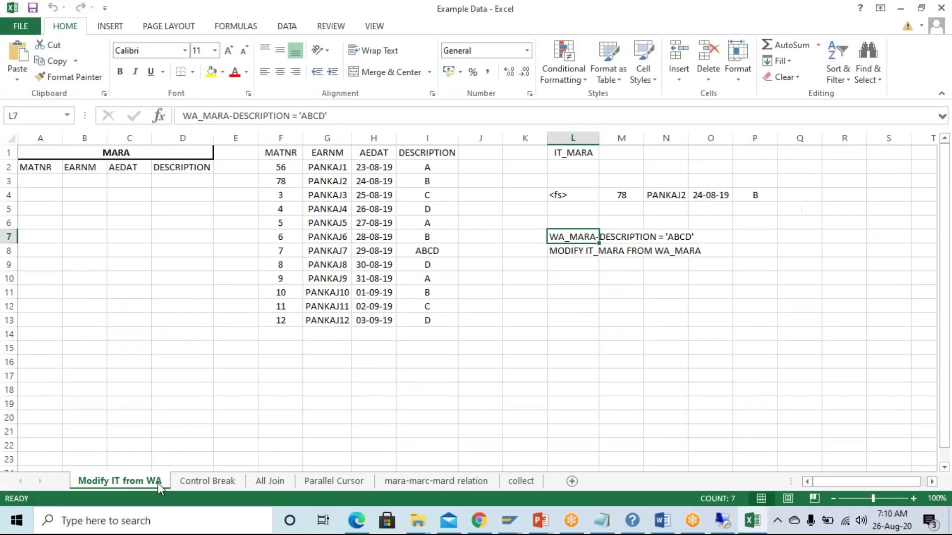
{"action": "left_click", "coordinate": [270, 481]}
{"action": "left_click", "coordinate": [97, 198]}
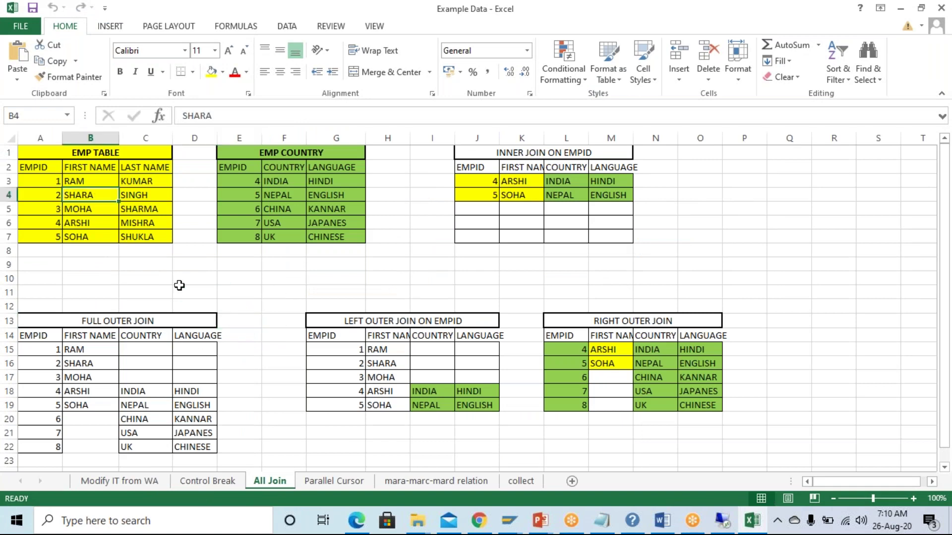
{"action": "left_click", "coordinate": [259, 171]}
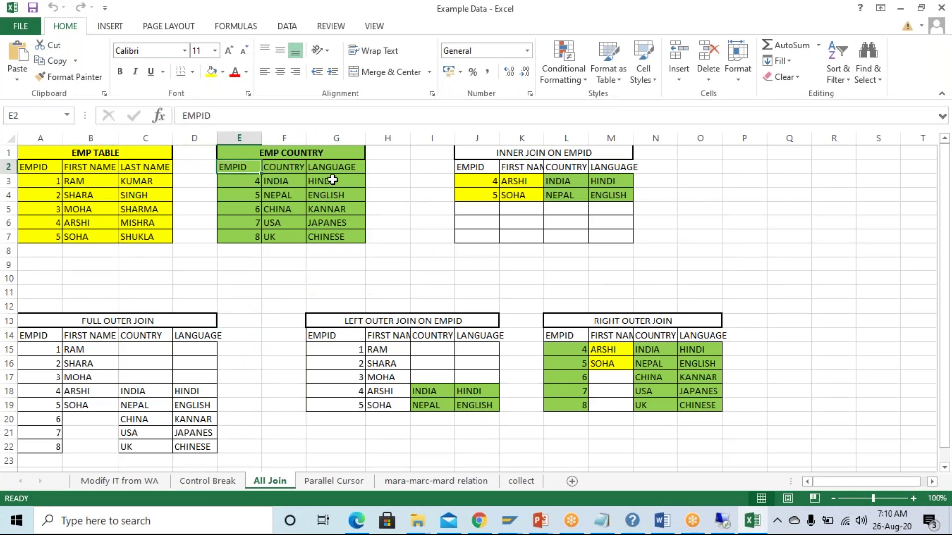
{"action": "left_click", "coordinate": [295, 153]}
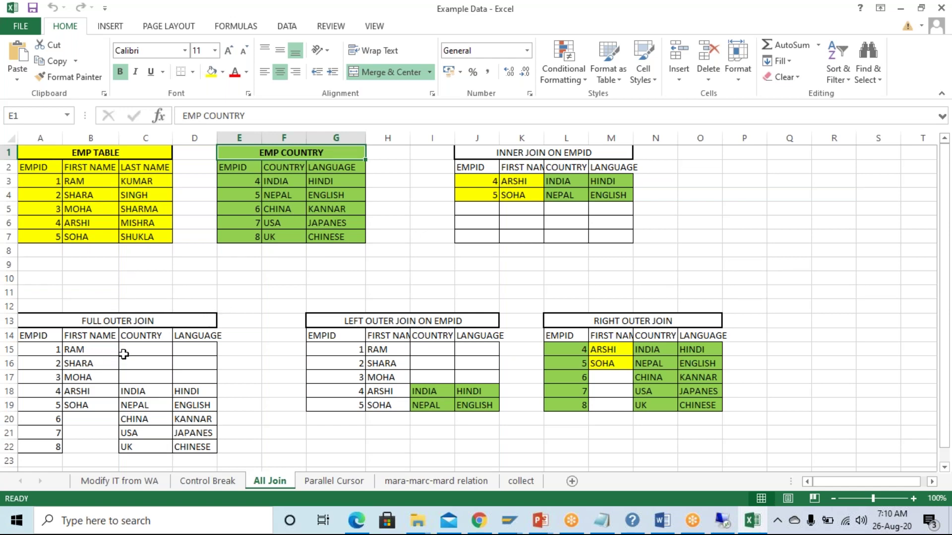
Review the four join examples on the sheet: inner join, full outer join, left outer join and right outer join.
{"action": "left_click", "coordinate": [531, 150]}
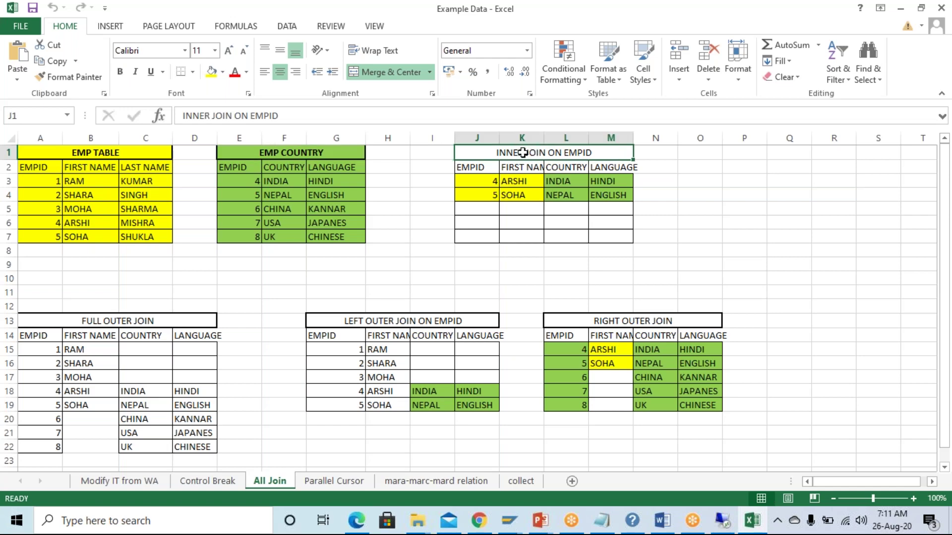
{"action": "left_click", "coordinate": [119, 322]}
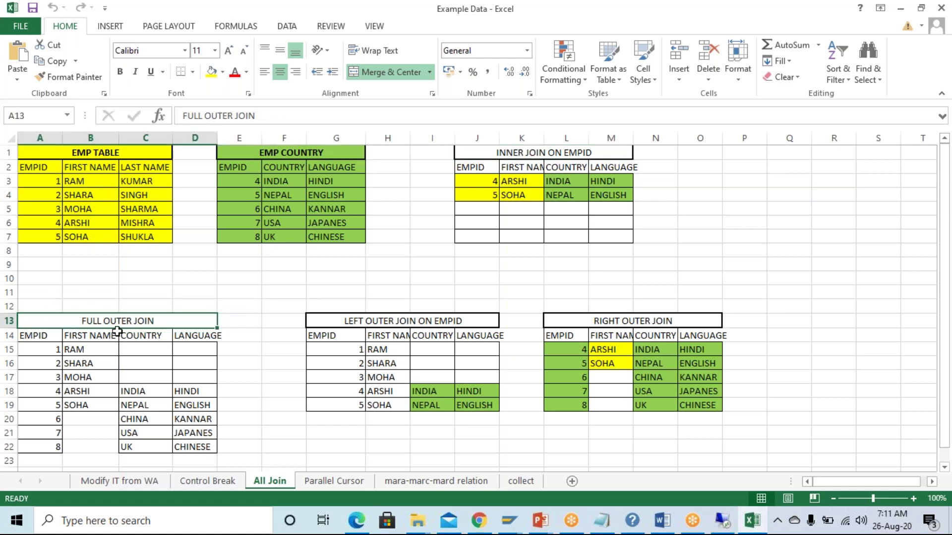
{"action": "left_click", "coordinate": [410, 321]}
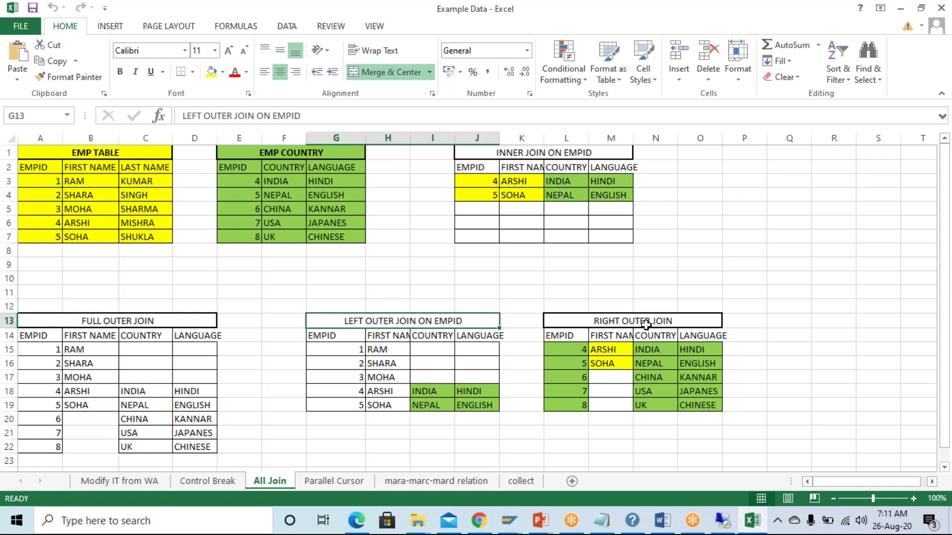
{"action": "left_click", "coordinate": [646, 325]}
{"action": "left_click", "coordinate": [546, 155]}
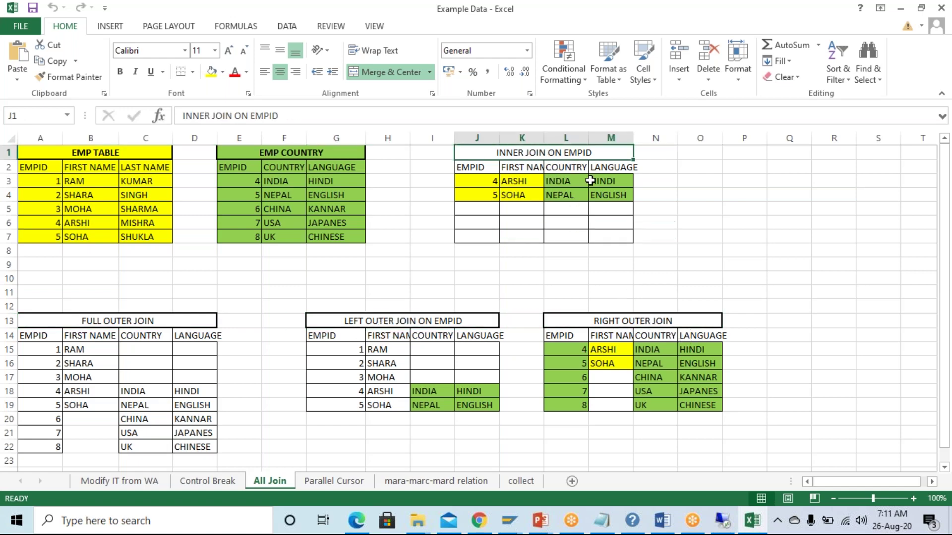
{"action": "left_click", "coordinate": [116, 323]}
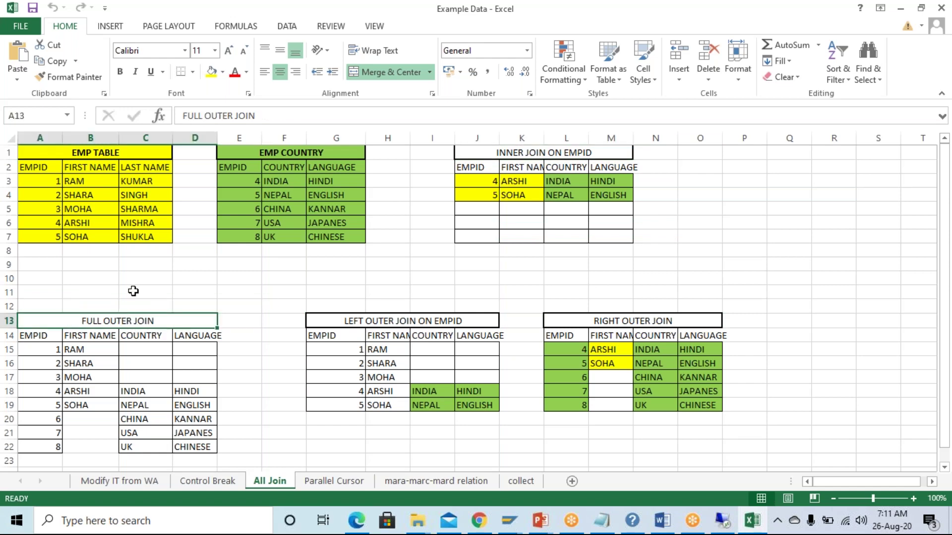
{"action": "left_click", "coordinate": [182, 115]}
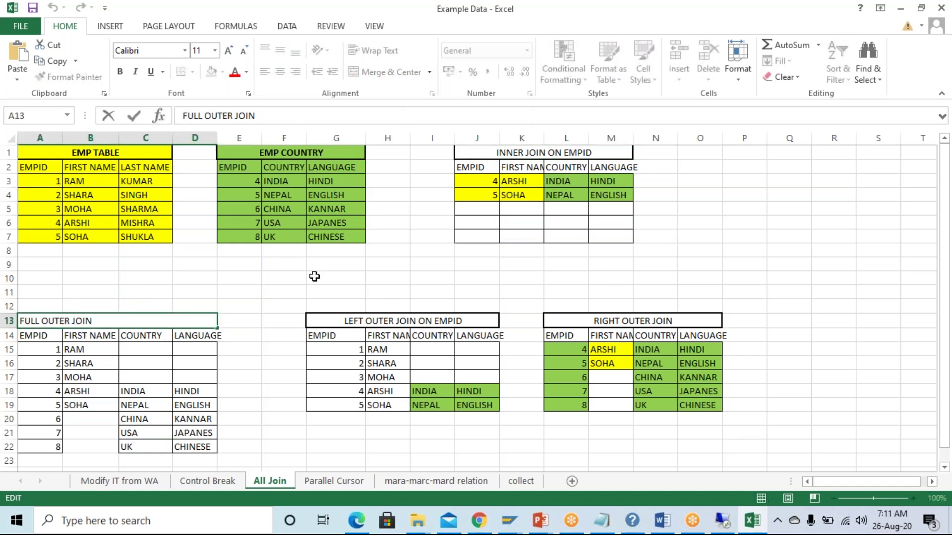
{"action": "left_click", "coordinate": [393, 324]}
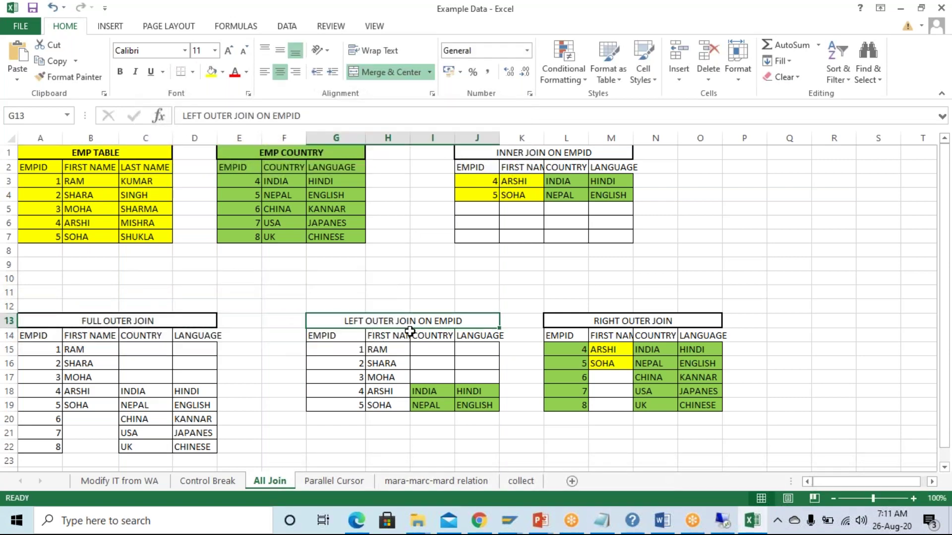
{"action": "left_click", "coordinate": [647, 322]}
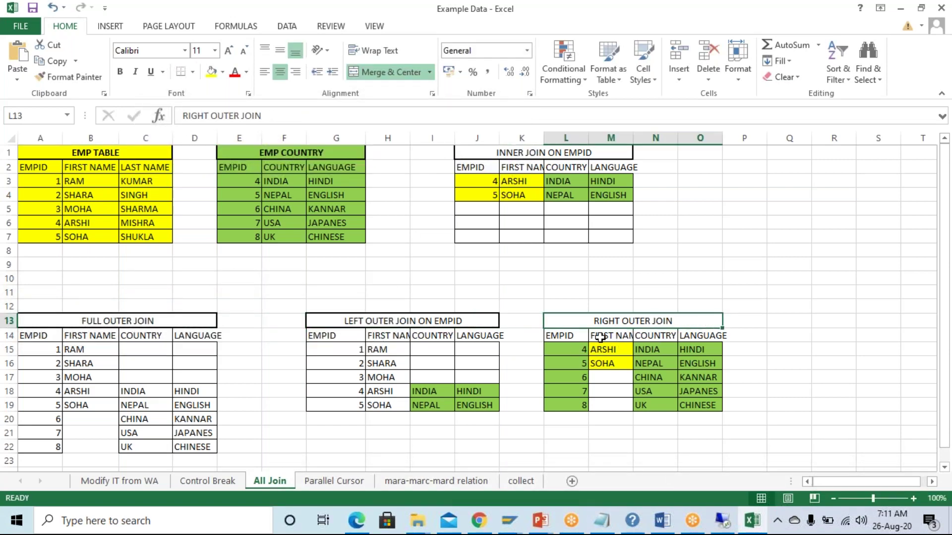
{"action": "left_click", "coordinate": [524, 154]}
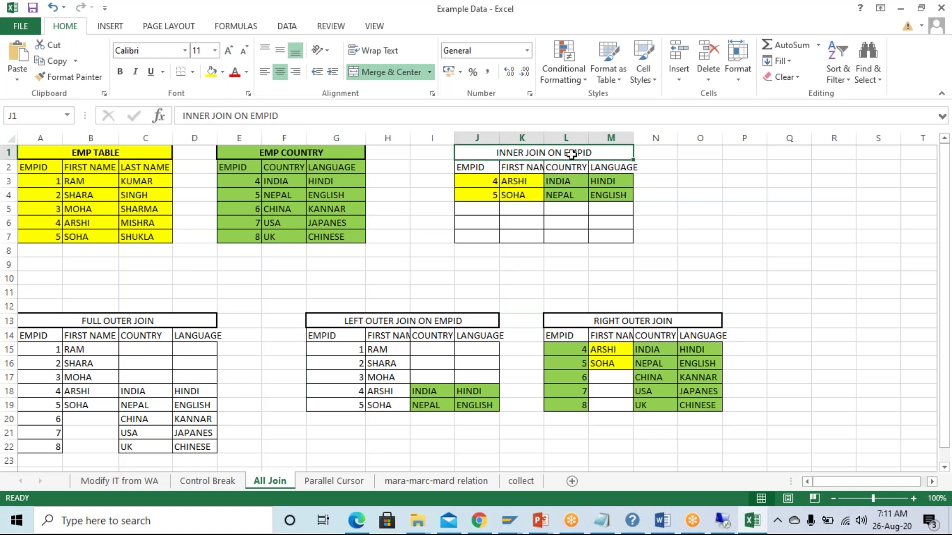
Examine the EMPID, FIRST NAME and LAST NAME columns of EMP TABLE.
{"action": "left_click", "coordinate": [91, 154]}
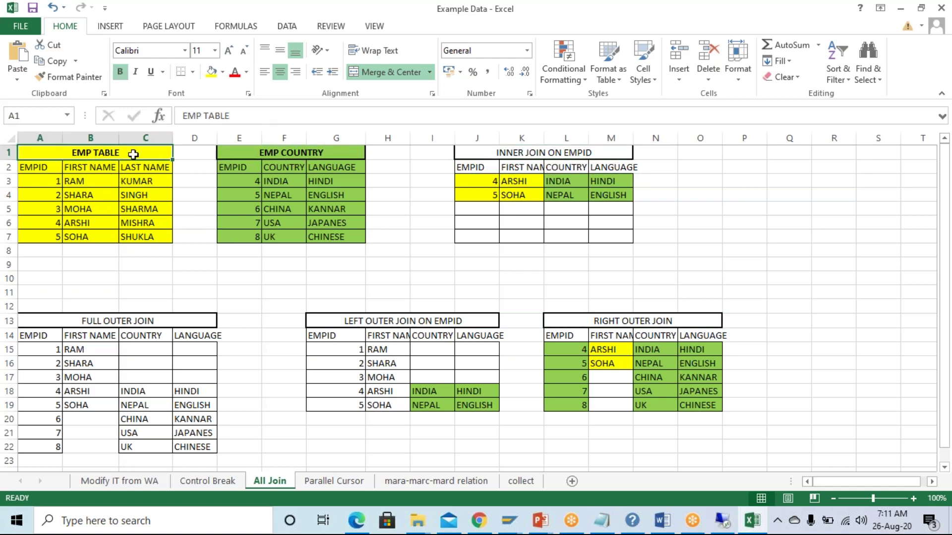
{"action": "left_click", "coordinate": [266, 157]}
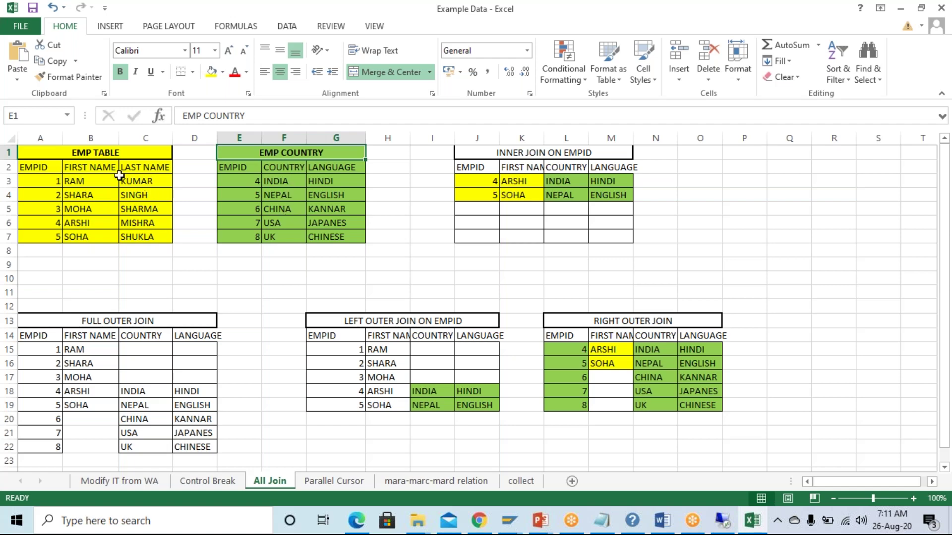
{"action": "left_click", "coordinate": [82, 155]}
{"action": "left_click_drag", "start_coordinate": [45, 174], "coordinate": [53, 235]}
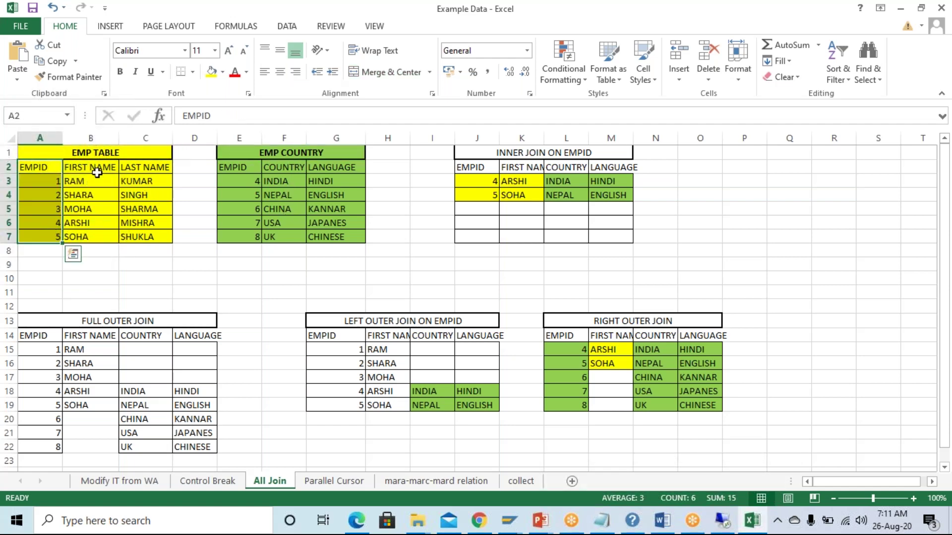
{"action": "left_click_drag", "start_coordinate": [97, 170], "coordinate": [79, 238]}
{"action": "left_click_drag", "start_coordinate": [156, 166], "coordinate": [156, 234]}
{"action": "left_click_drag", "start_coordinate": [102, 162], "coordinate": [103, 224]}
{"action": "left_click", "coordinate": [94, 152]}
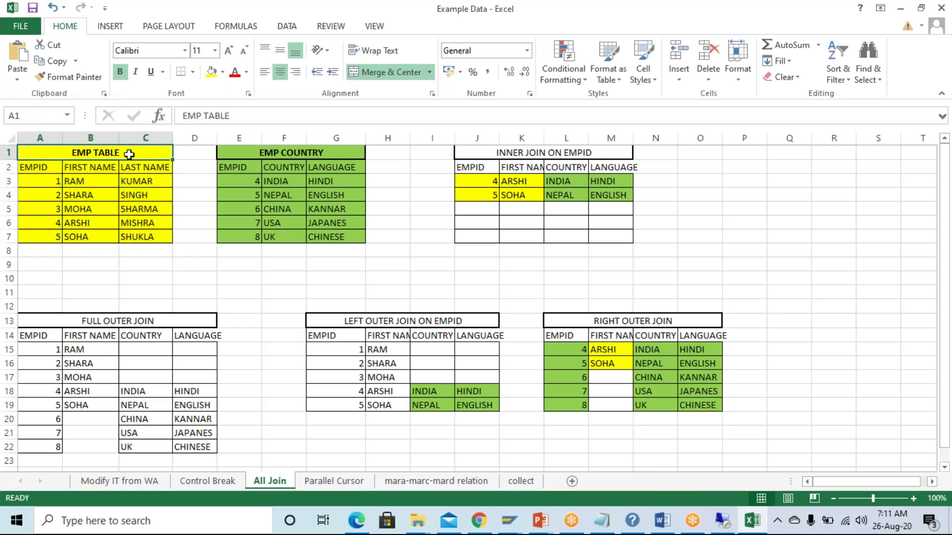
Examine the EMPID, COUNTRY and LANGUAGE columns of EMP COUNTRY.
{"action": "left_click", "coordinate": [302, 153]}
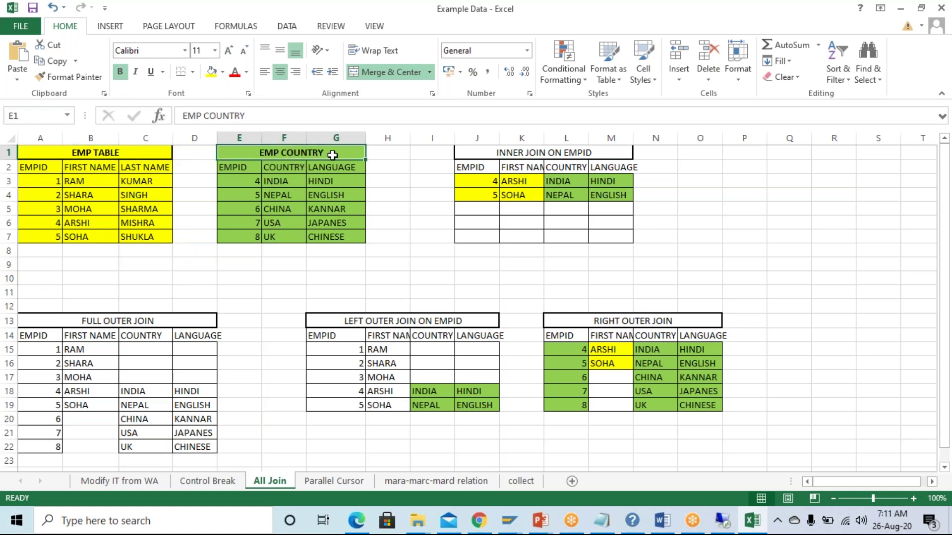
{"action": "left_click_drag", "start_coordinate": [232, 170], "coordinate": [239, 238]}
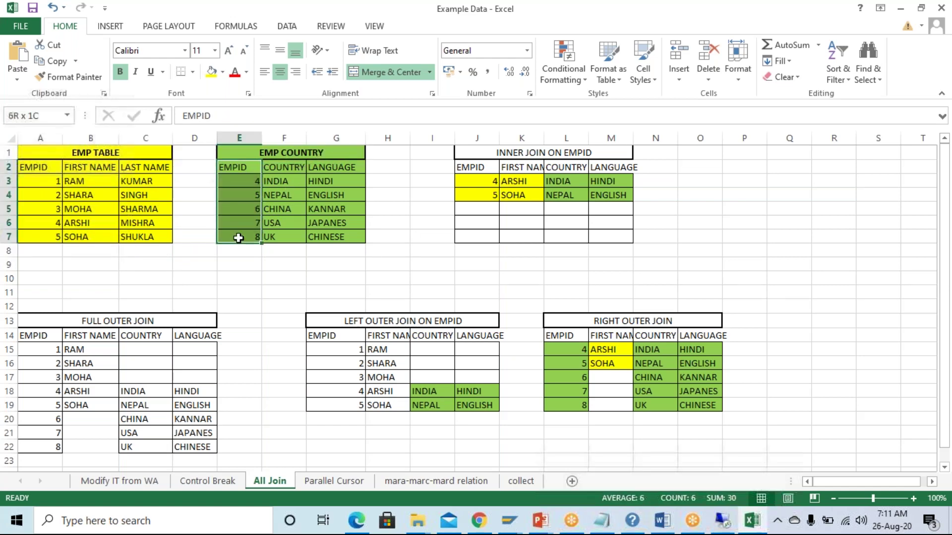
{"action": "left_click_drag", "start_coordinate": [239, 171], "coordinate": [241, 238]}
{"action": "left_click_drag", "start_coordinate": [288, 167], "coordinate": [282, 238]}
{"action": "left_click_drag", "start_coordinate": [334, 168], "coordinate": [331, 239]}
{"action": "left_click", "coordinate": [324, 170]}
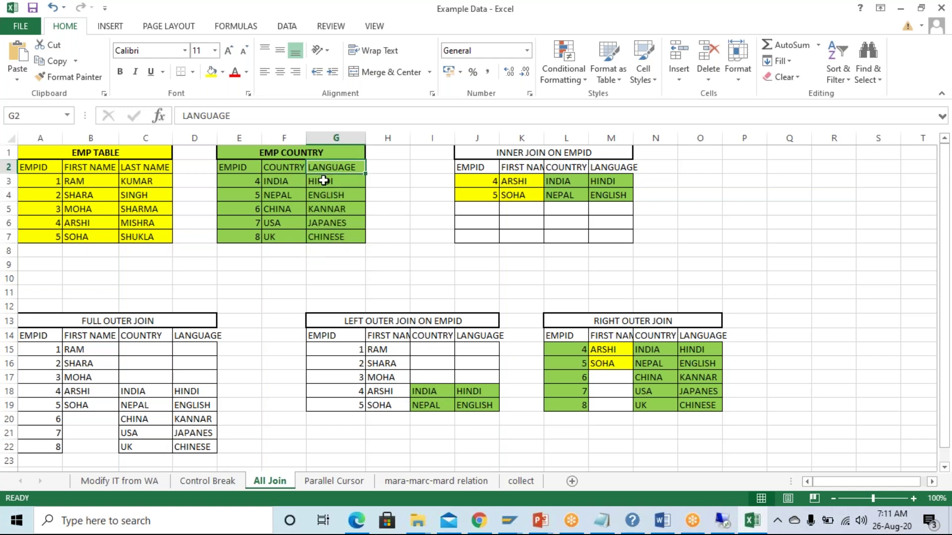
Compare EMP TABLE with EMP COUNTRY, checking the EMPID and FIRST NAME columns against COUNTRY and LANGUAGE.
{"action": "left_click", "coordinate": [75, 157]}
{"action": "left_click", "coordinate": [282, 155]}
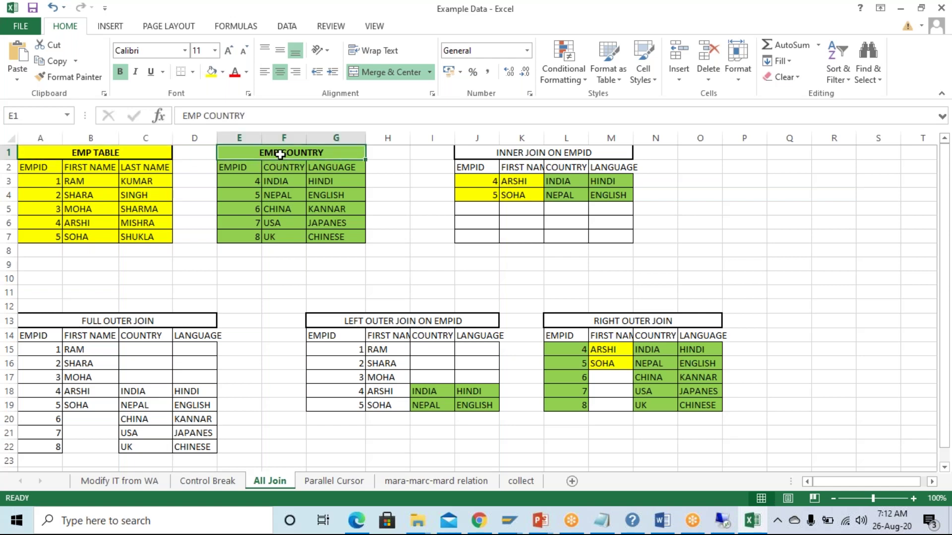
{"action": "left_click", "coordinate": [105, 154]}
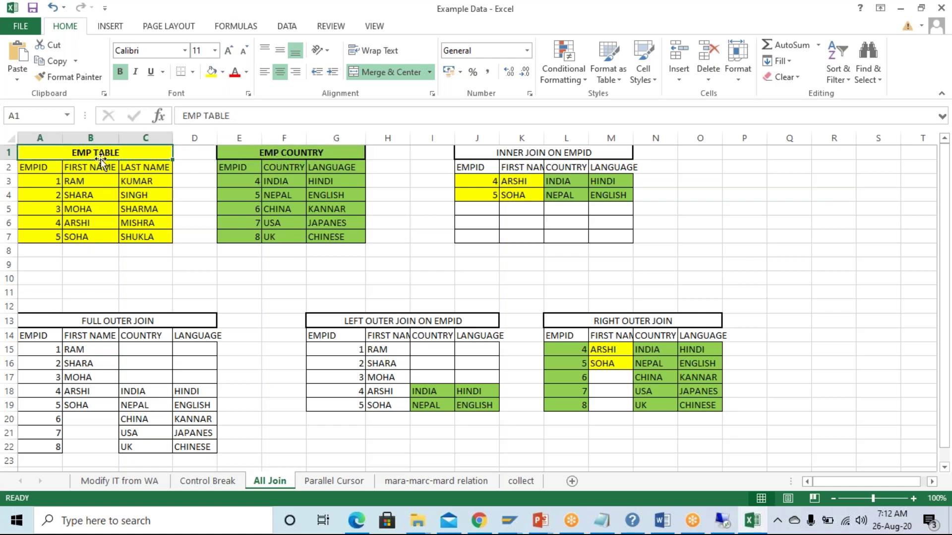
{"action": "left_click", "coordinate": [295, 155]}
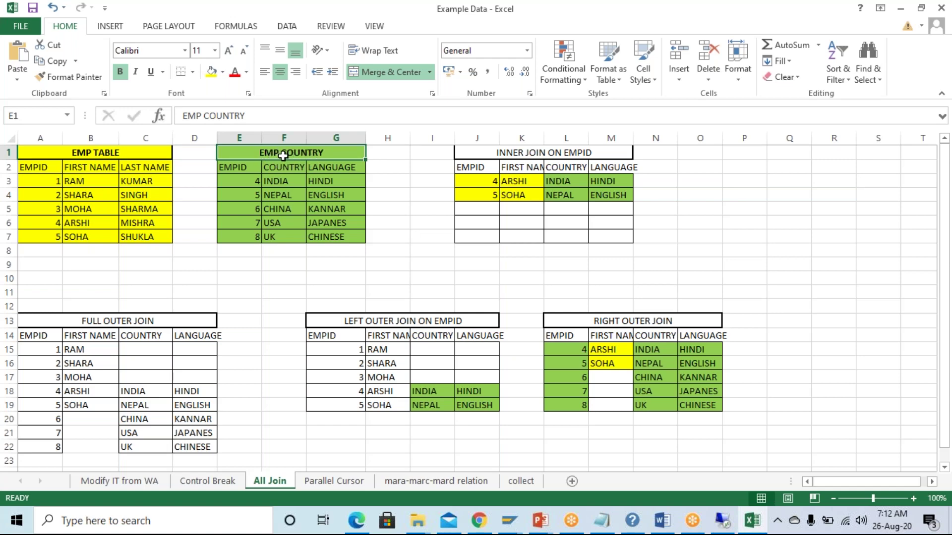
{"action": "left_click", "coordinate": [38, 168]}
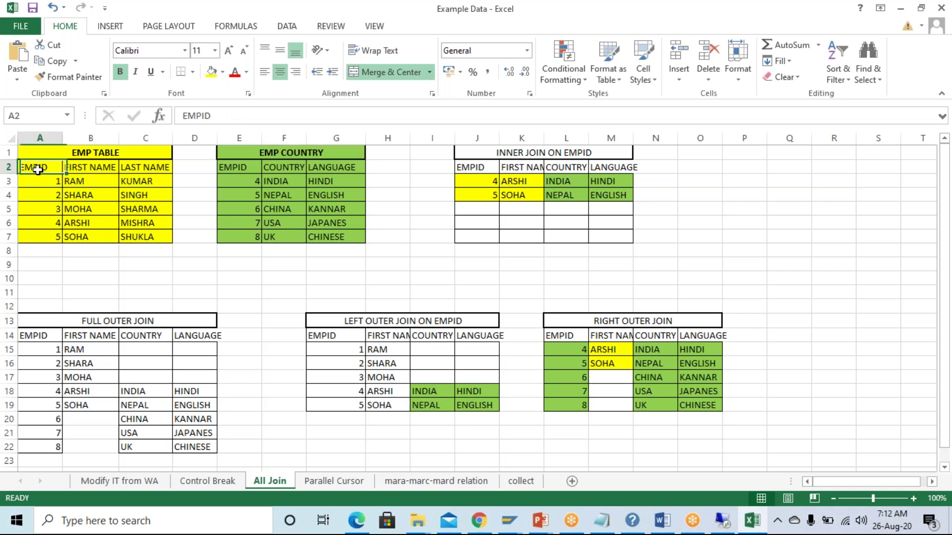
{"action": "left_click", "coordinate": [89, 170]}
{"action": "left_click", "coordinate": [282, 171]}
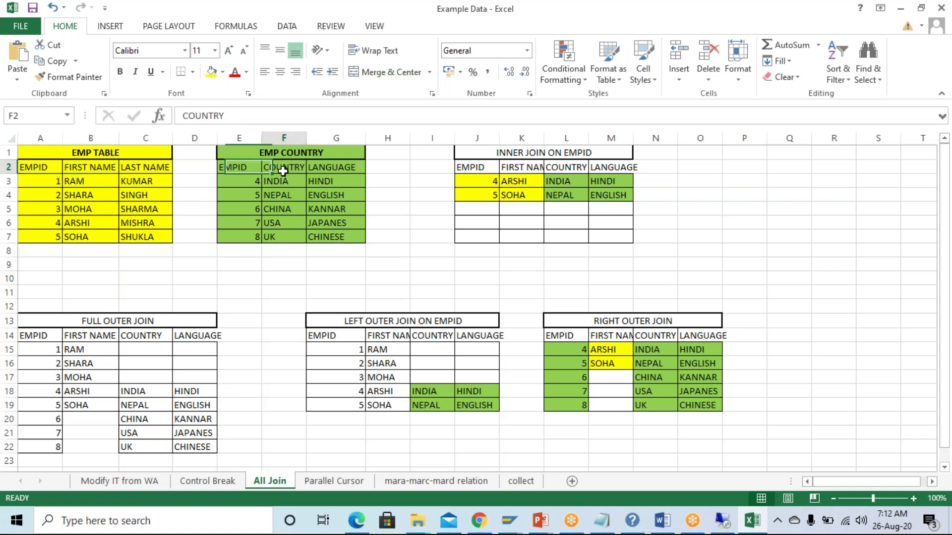
{"action": "left_click", "coordinate": [346, 169]}
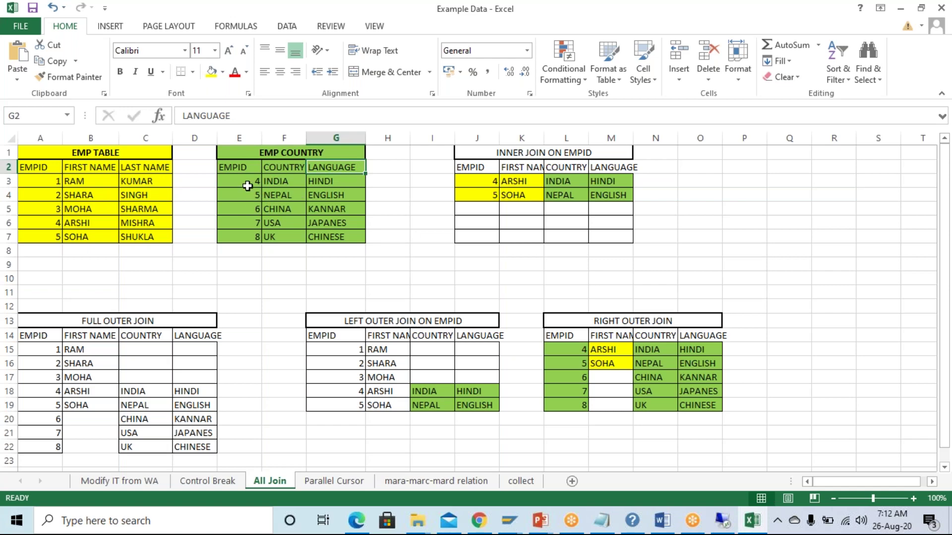
{"action": "left_click", "coordinate": [81, 153]}
{"action": "left_click", "coordinate": [287, 159]}
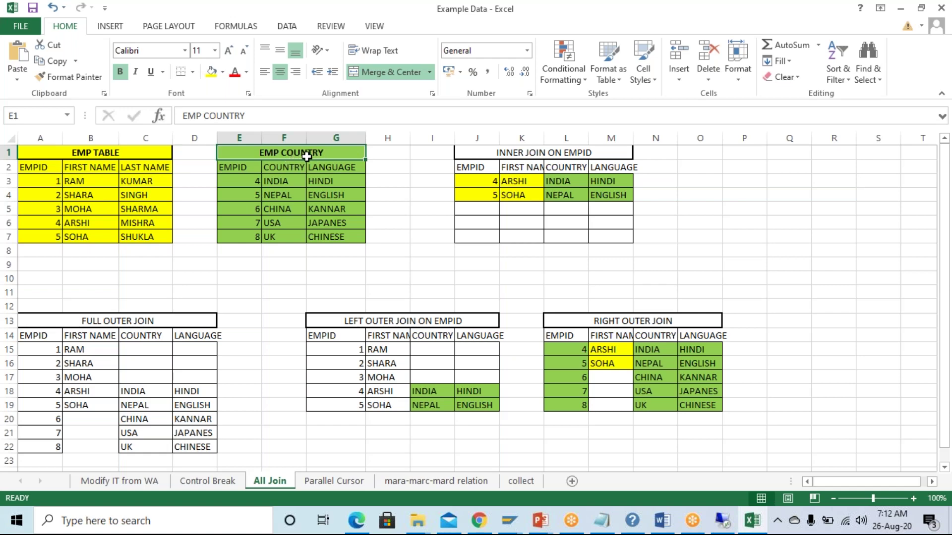
{"action": "left_click", "coordinate": [88, 156]}
{"action": "left_click", "coordinate": [277, 155]}
{"action": "scroll", "coordinate": [268, 179], "scroll_direction": "down", "scroll_amount": 3}
{"action": "scroll", "coordinate": [268, 179], "scroll_direction": "up", "scroll_amount": 3}
{"action": "left_click", "coordinate": [123, 154]}
{"action": "left_click", "coordinate": [257, 153]}
Switch to the 24AUG_ABAP presentation in PowerPoint and draw two wide, overlapping ovals side by side on blank slide 6.
{"action": "left_click", "coordinate": [540, 521]}
{"action": "left_click", "coordinate": [610, 476]}
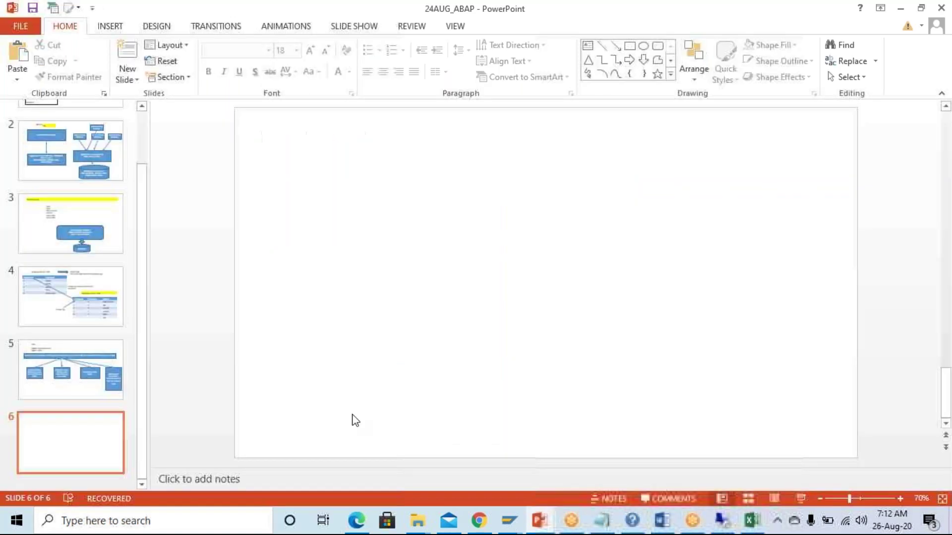
{"action": "left_click", "coordinate": [643, 46]}
{"action": "mouse_move", "coordinate": [341, 230]}
{"action": "left_mouse_down"}
{"action": "mouse_move", "coordinate": [446, 306]}
{"action": "mouse_move", "coordinate": [483, 372]}
{"action": "left_mouse_up"}
{"action": "left_click_drag", "start_coordinate": [402, 291], "coordinate": [361, 246]}
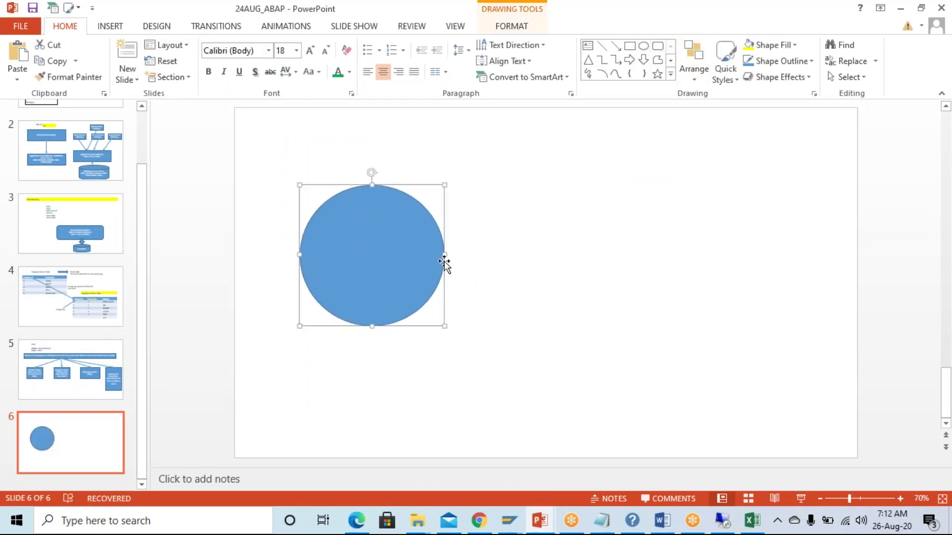
{"action": "left_click_drag", "start_coordinate": [483, 263], "coordinate": [516, 263]}
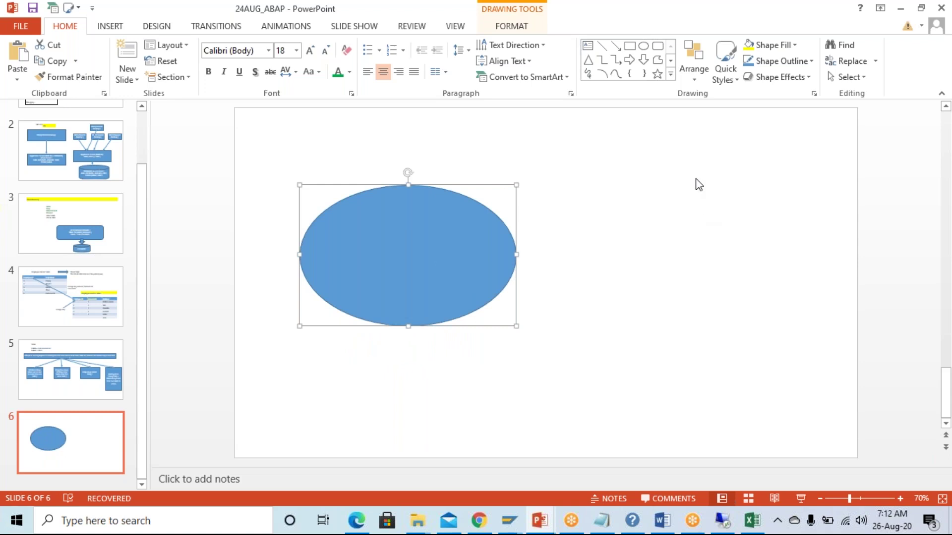
{"action": "left_click", "coordinate": [643, 46]}
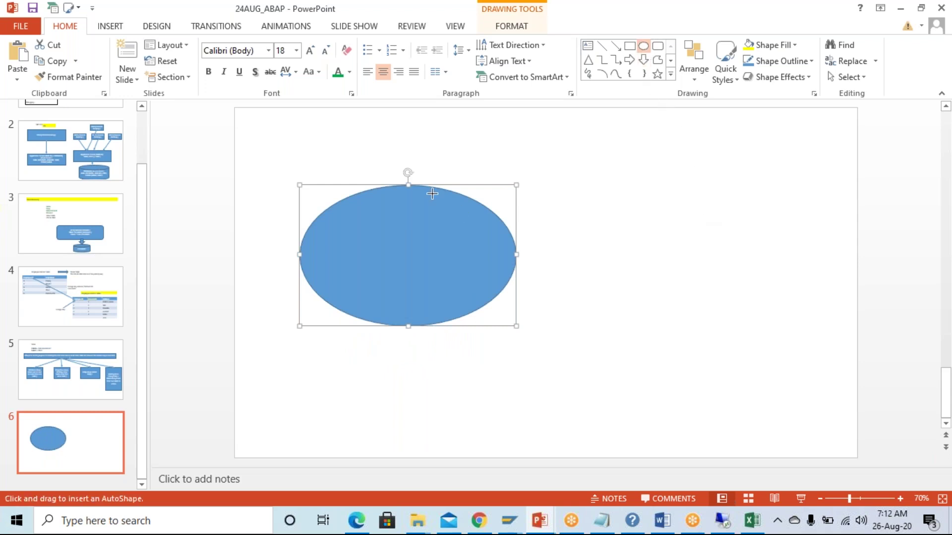
{"action": "left_click_drag", "start_coordinate": [439, 169], "coordinate": [669, 324]}
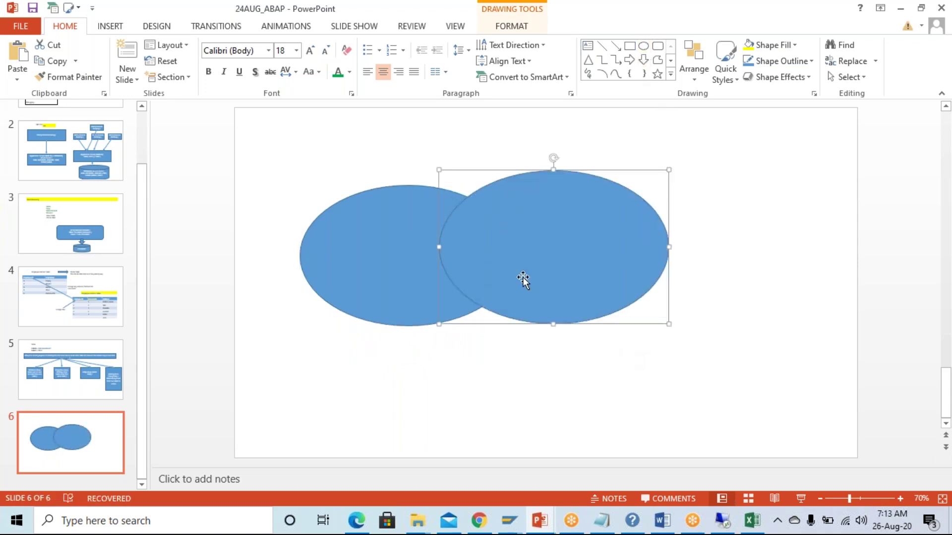
Bring the left oval to the front so it overlaps the right oval.
{"action": "left_click", "coordinate": [382, 254]}
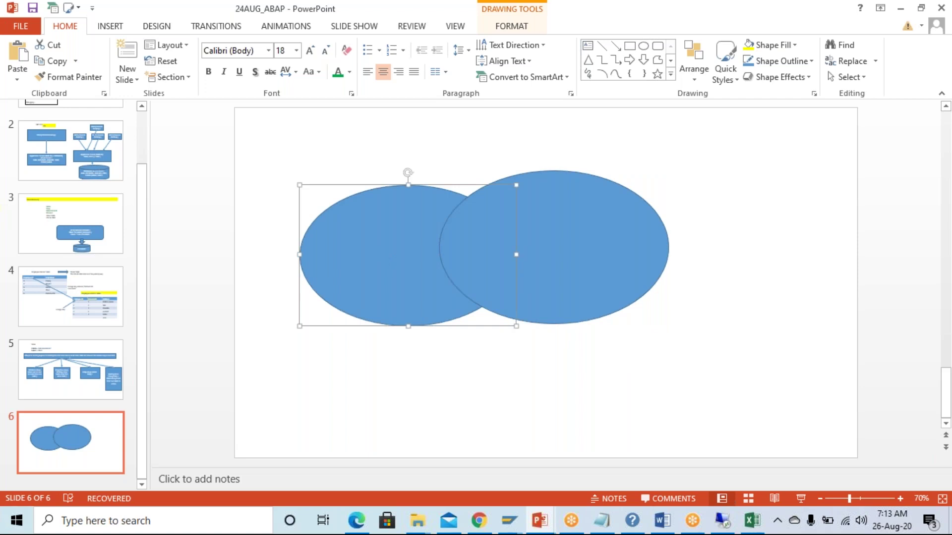
{"action": "right_click", "coordinate": [395, 252]}
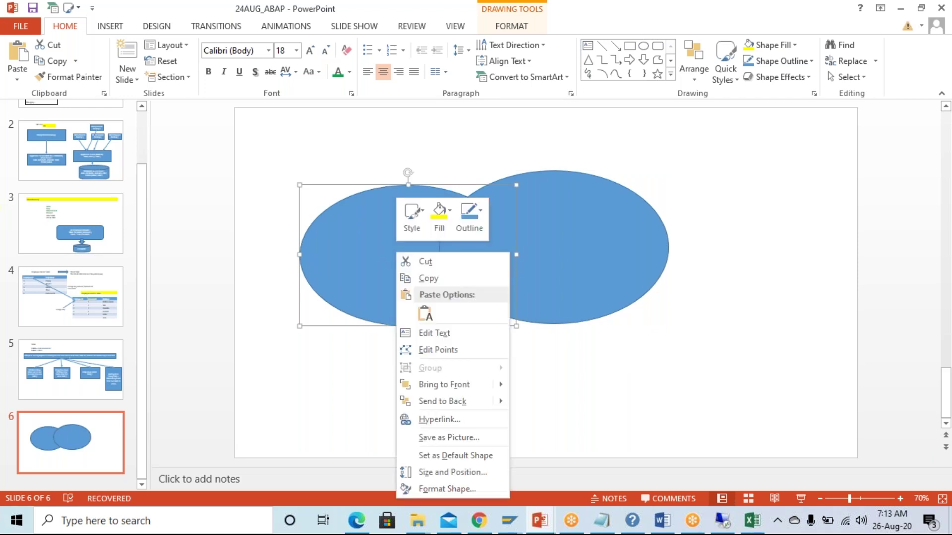
{"action": "left_click", "coordinate": [465, 388]}
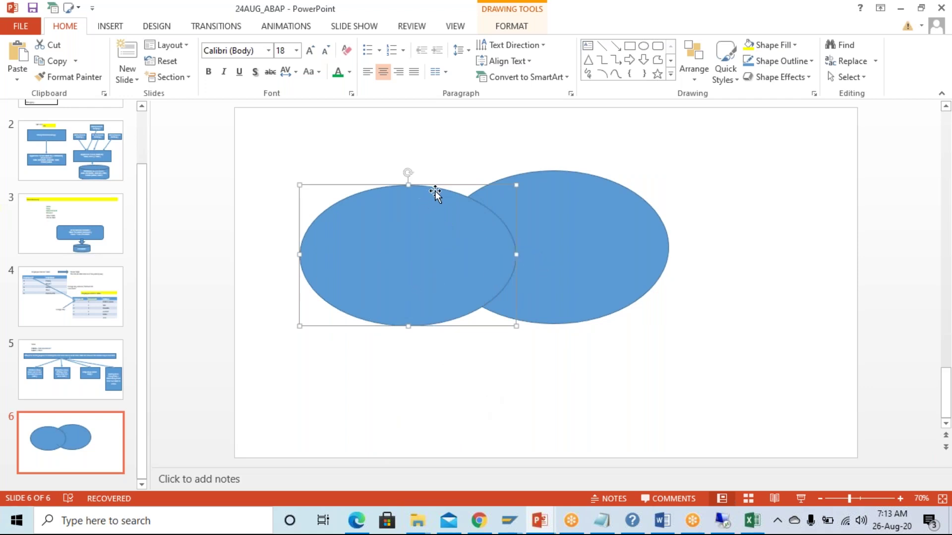
{"action": "left_click", "coordinate": [578, 242]}
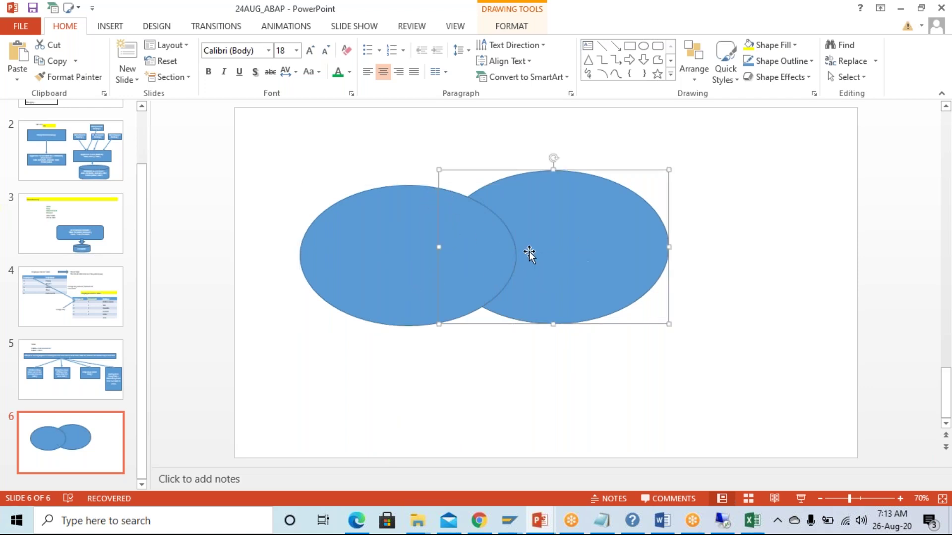
{"action": "right_click", "coordinate": [539, 246]}
{"action": "left_click", "coordinate": [712, 263]}
Launch Microsoft Paint with the mspaint command and maximize its window.
{"action": "key", "text": "super+r"}
{"action": "type", "text": "mspaint"}
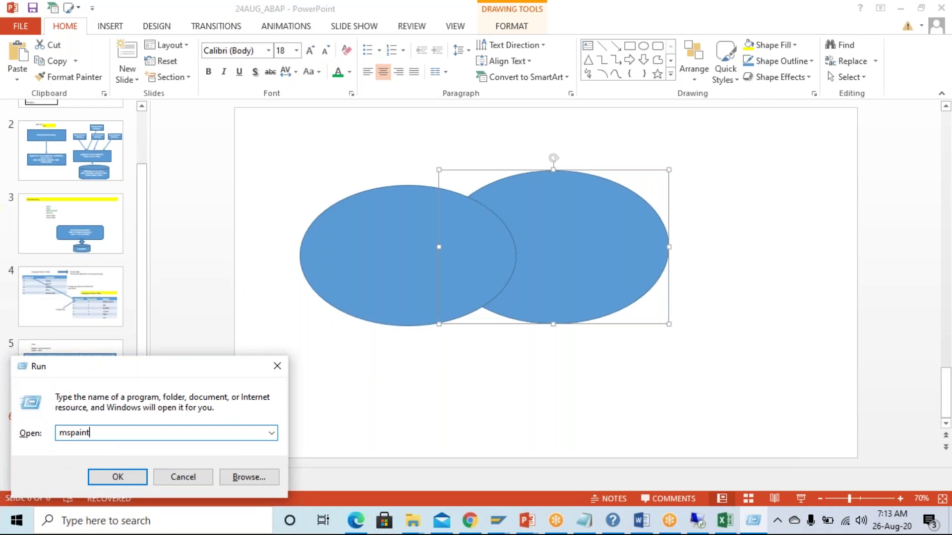
{"action": "key", "text": "Return"}
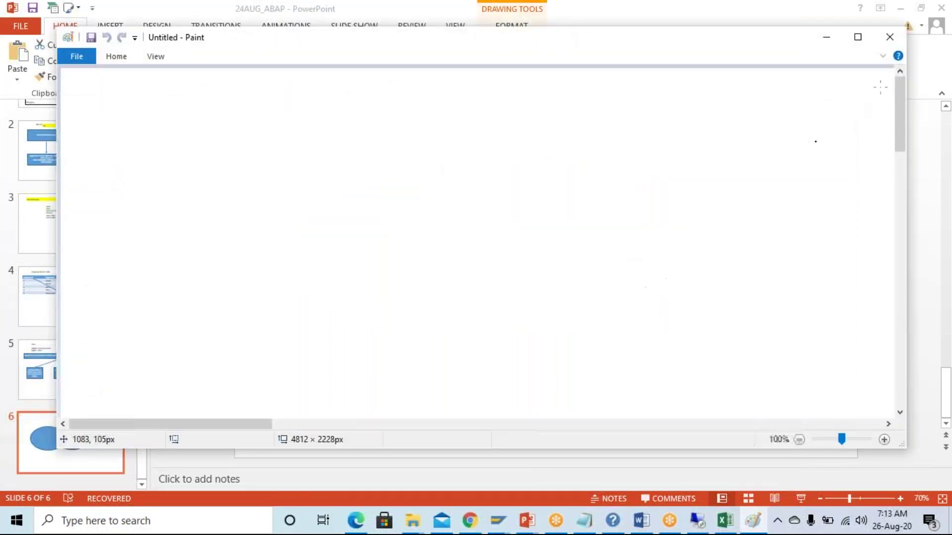
{"action": "left_click", "coordinate": [857, 37]}
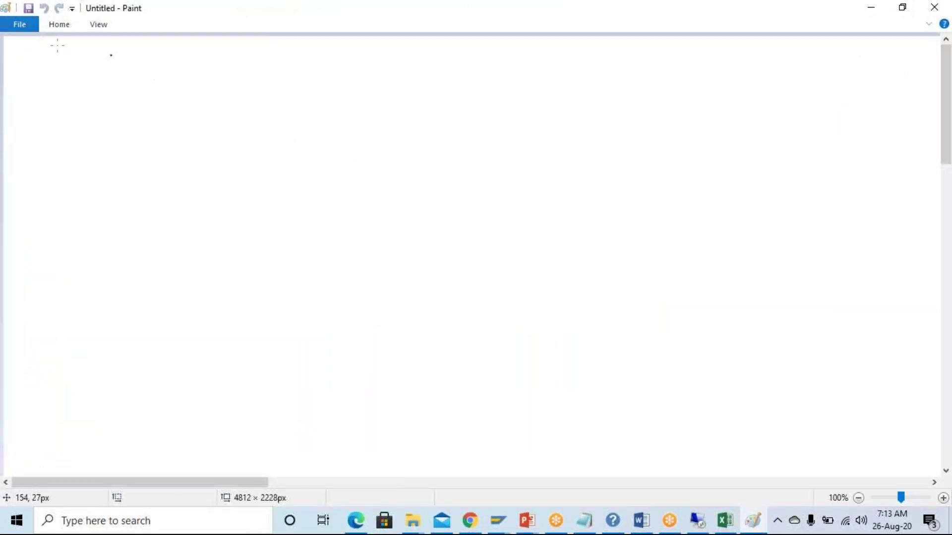
Draw two overlapping black ellipse outlines side by side, the left about 297 × 245 px and the right about 380 × 286 px.
{"action": "left_click", "coordinate": [62, 26]}
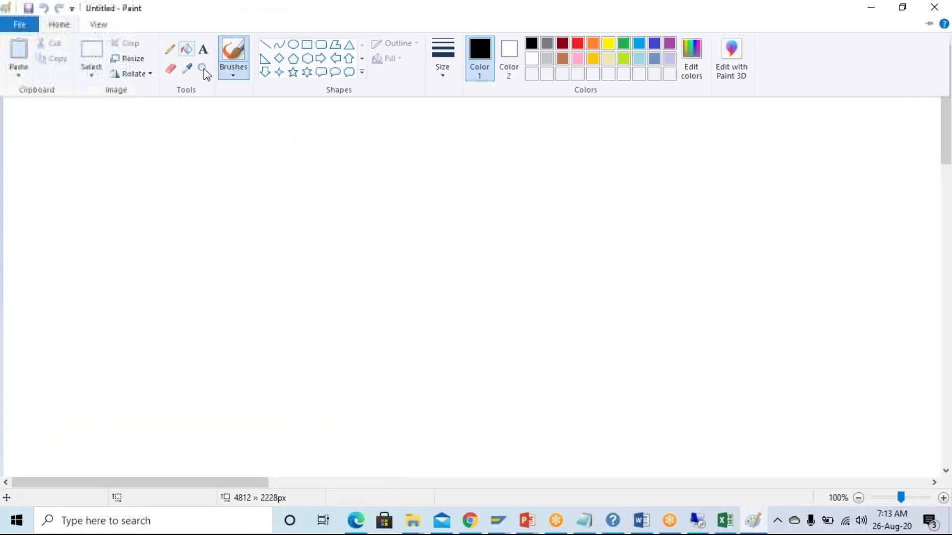
{"action": "left_click", "coordinate": [293, 44]}
{"action": "left_click_drag", "start_coordinate": [172, 174], "coordinate": [379, 345]}
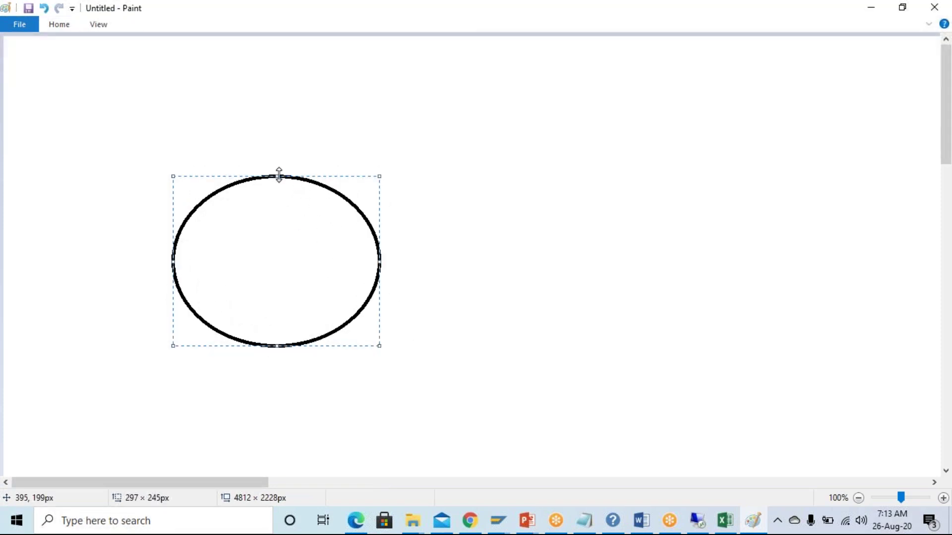
{"action": "left_click", "coordinate": [69, 28]}
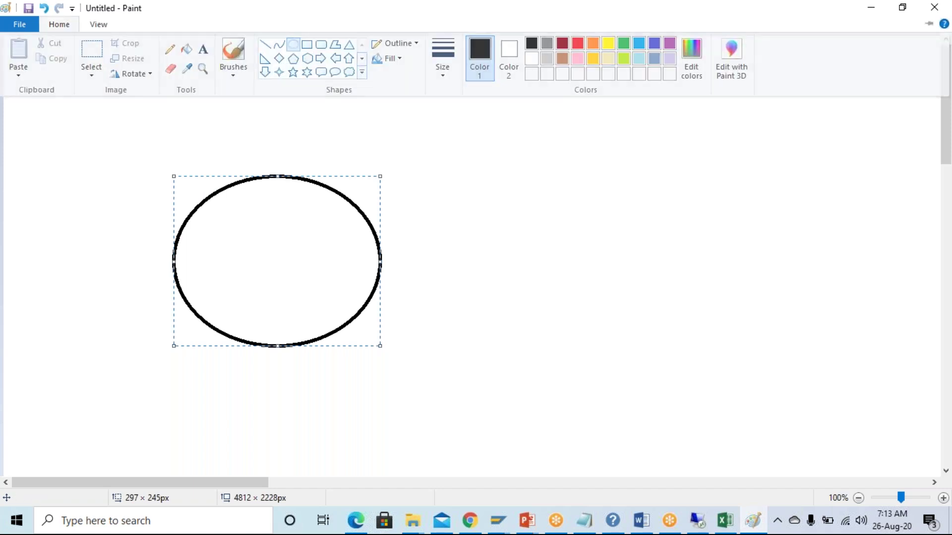
{"action": "left_click", "coordinate": [293, 44]}
{"action": "mouse_move", "coordinate": [317, 159]}
{"action": "left_mouse_down"}
{"action": "mouse_move", "coordinate": [493, 315]}
{"action": "mouse_move", "coordinate": [581, 357]}
{"action": "left_mouse_up"}
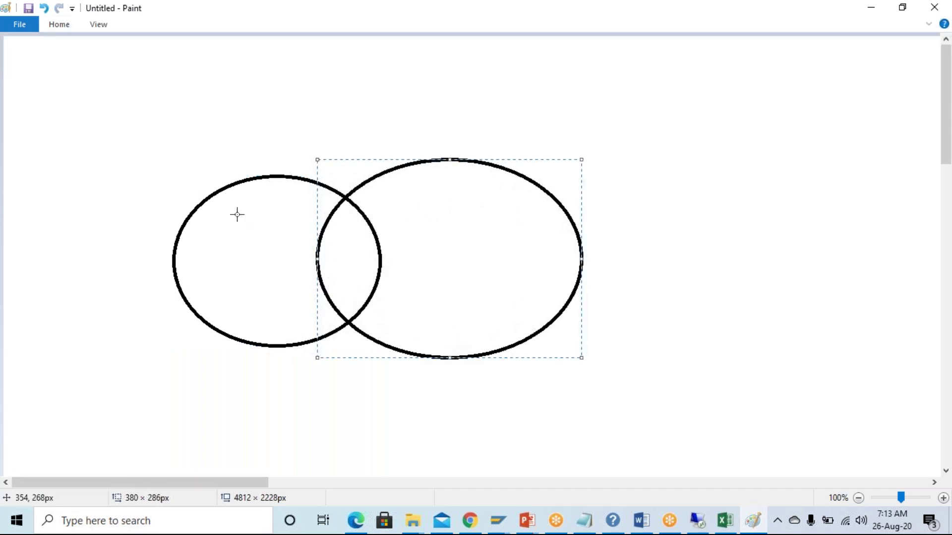
{"action": "left_click", "coordinate": [198, 151]}
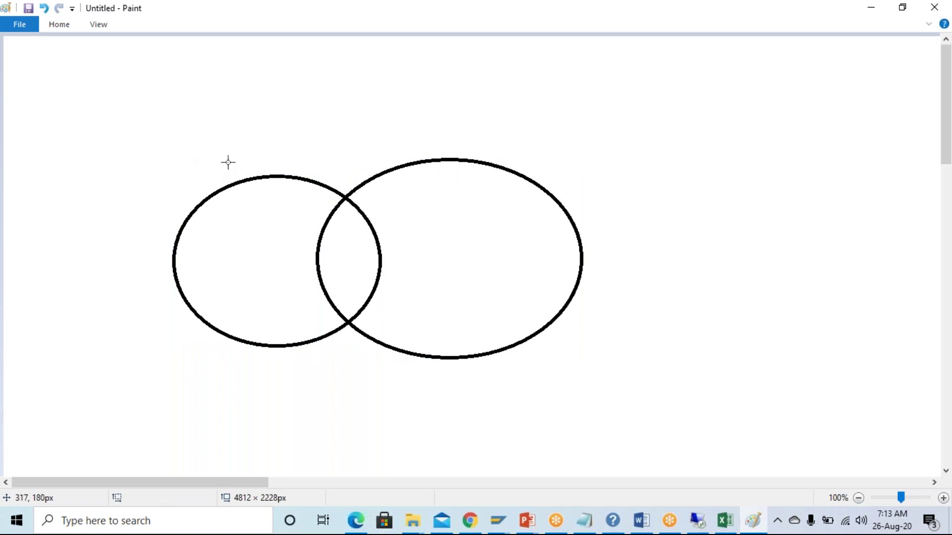
Label the left ellipse "mara" and the right ellipse "marc" with text inside each shape.
{"action": "left_click", "coordinate": [61, 23]}
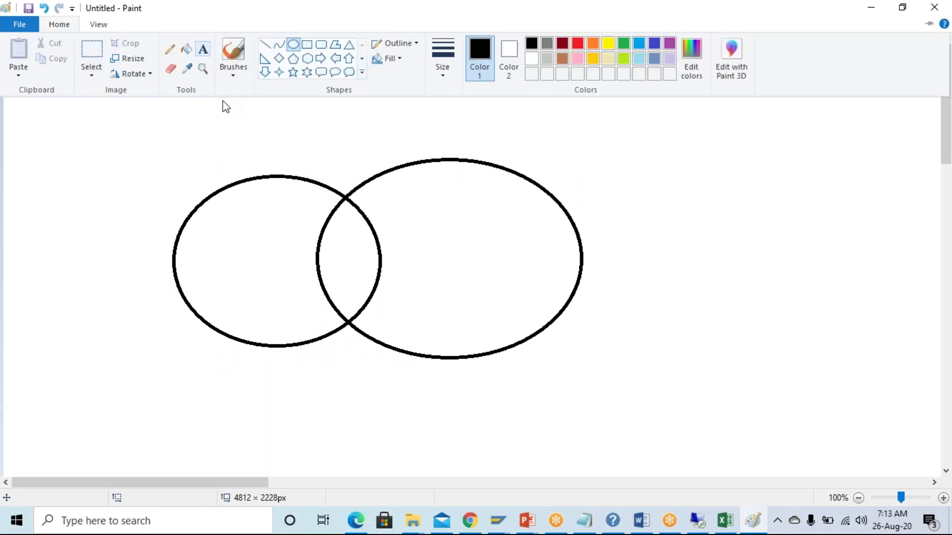
{"action": "left_click", "coordinate": [199, 247]}
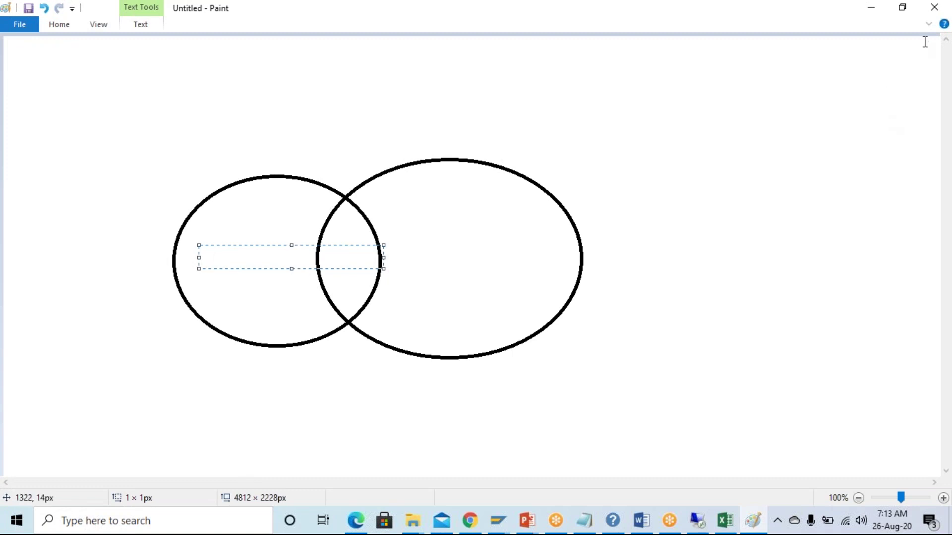
{"action": "left_click", "coordinate": [928, 24]}
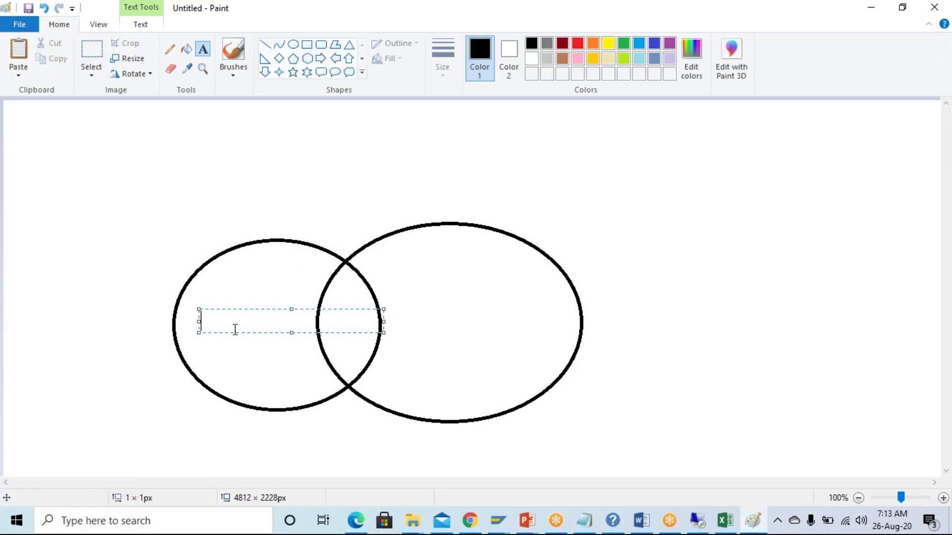
{"action": "type", "text": "mara"}
{"action": "left_click", "coordinate": [423, 325]}
{"action": "left_click", "coordinate": [413, 323]}
{"action": "type", "text": "ma"}
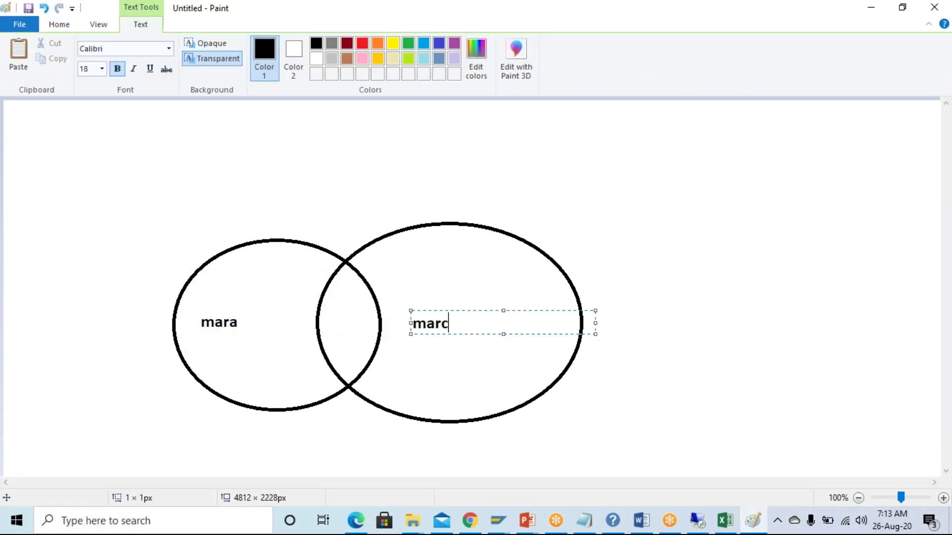
{"action": "type", "text": "rc"}
{"action": "left_click", "coordinate": [579, 293]}
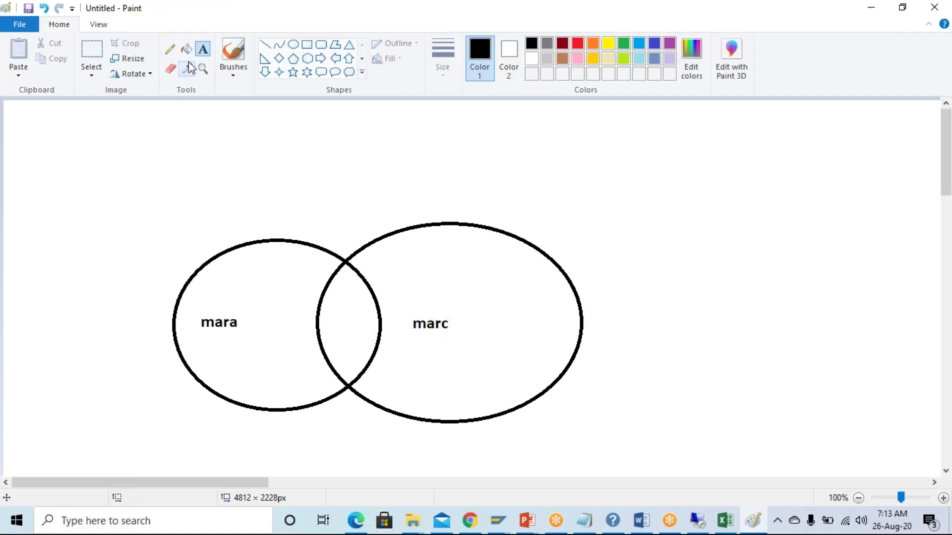
Fill the overlap of the two ellipses with dark red and draw a dark red pointer line upward from it.
{"action": "left_click", "coordinate": [562, 45]}
{"action": "left_click", "coordinate": [359, 310]}
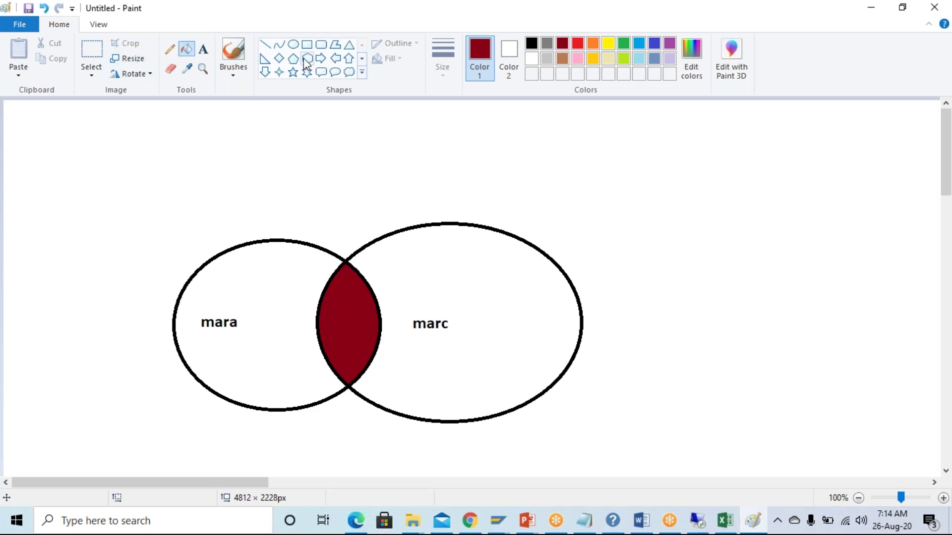
{"action": "left_click", "coordinate": [264, 44]}
{"action": "left_click_drag", "start_coordinate": [350, 287], "coordinate": [345, 204]}
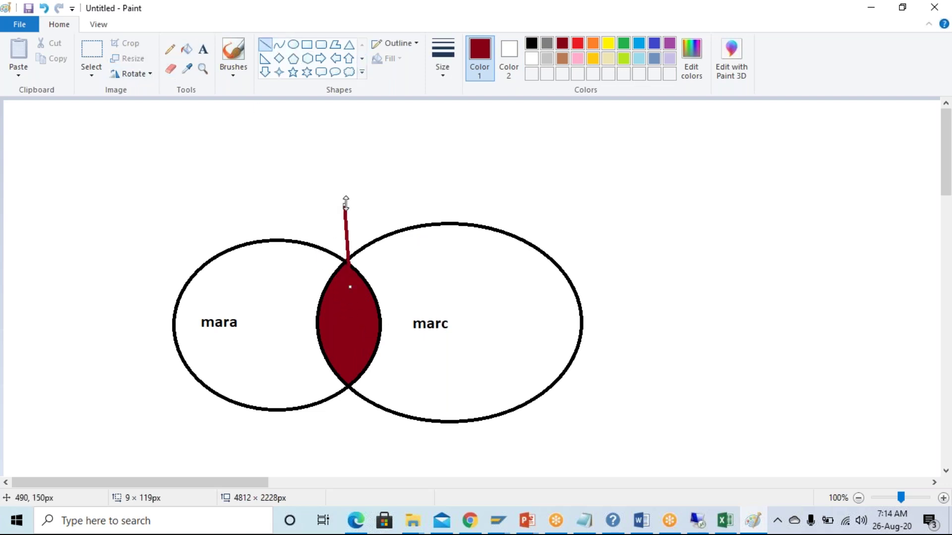
{"action": "left_click", "coordinate": [246, 152]}
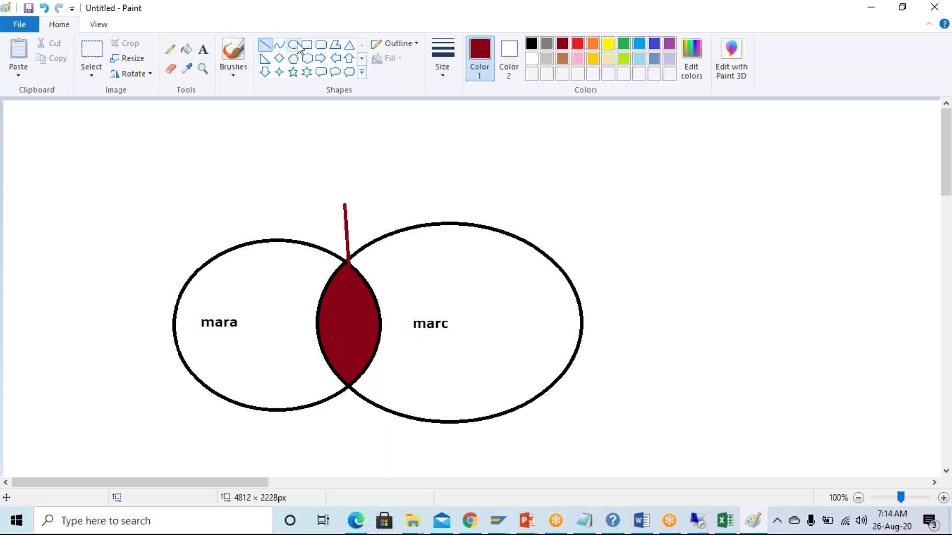
Add the dark red text "inner join" above the pointer line.
{"action": "left_click", "coordinate": [206, 50]}
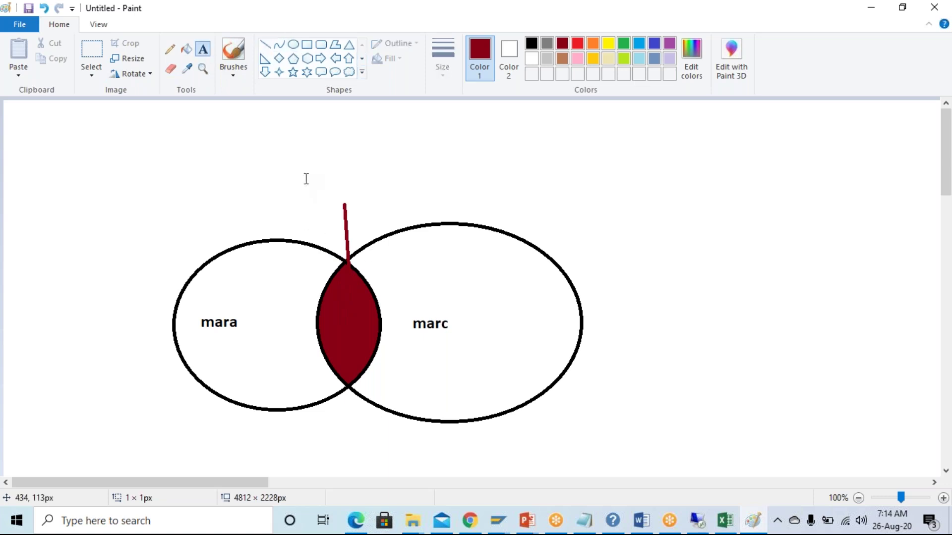
{"action": "left_click", "coordinate": [306, 178]}
{"action": "type", "text": "inner join"}
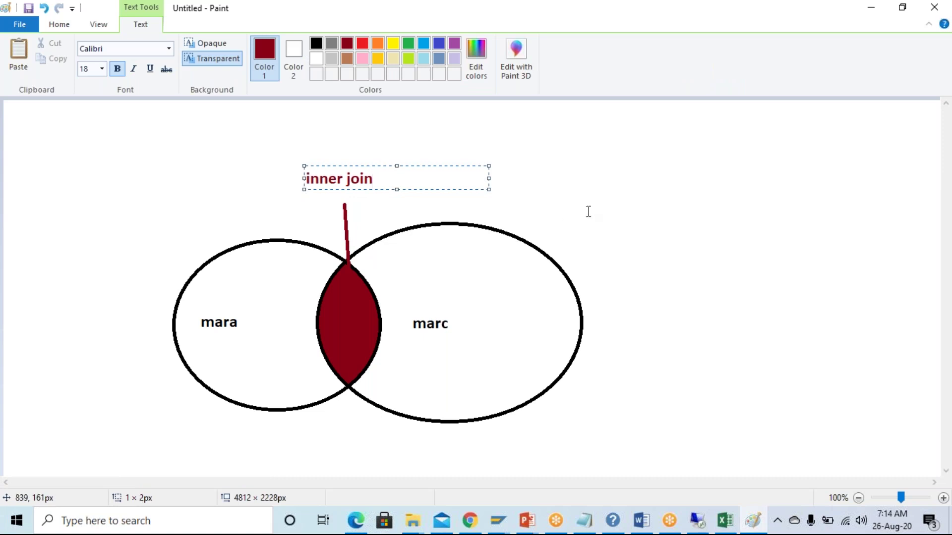
{"action": "left_click", "coordinate": [705, 271]}
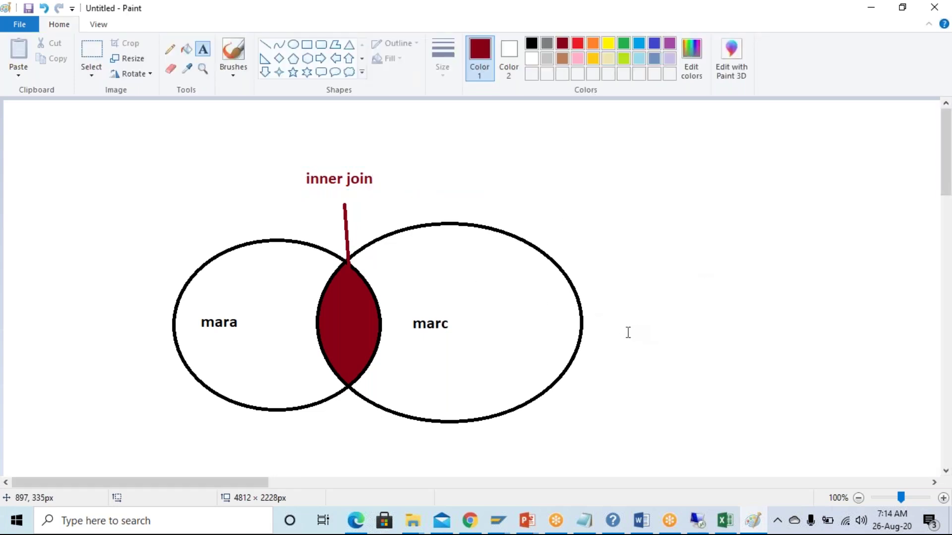
Move the whole inner join Venn diagram up and to the left on the canvas.
{"action": "left_click", "coordinate": [94, 49]}
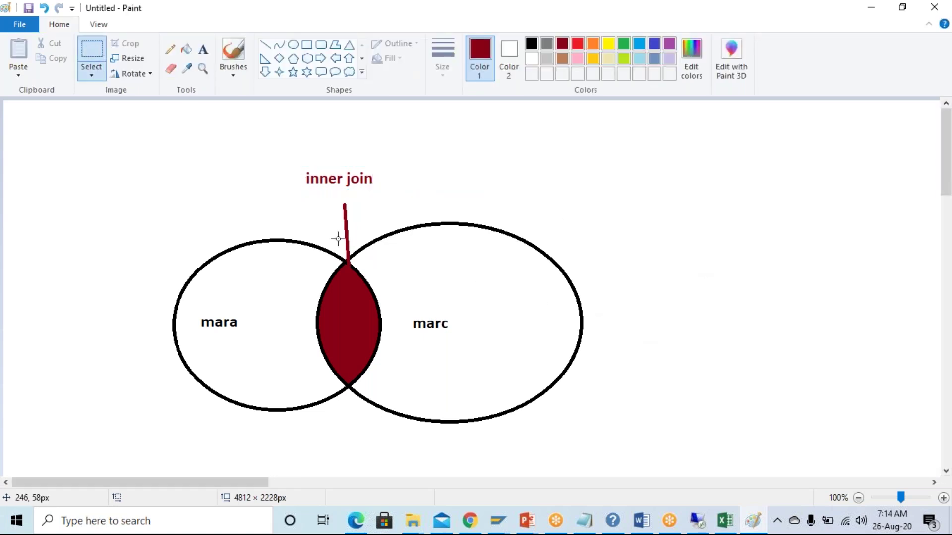
{"action": "left_click_drag", "start_coordinate": [114, 141], "coordinate": [597, 425]}
{"action": "mouse_move", "coordinate": [465, 329]}
{"action": "left_mouse_down"}
{"action": "mouse_move", "coordinate": [320, 302]}
{"action": "mouse_move", "coordinate": [289, 231]}
{"action": "mouse_move", "coordinate": [268, 274]}
{"action": "left_mouse_up"}
{"action": "left_click", "coordinate": [174, 149]}
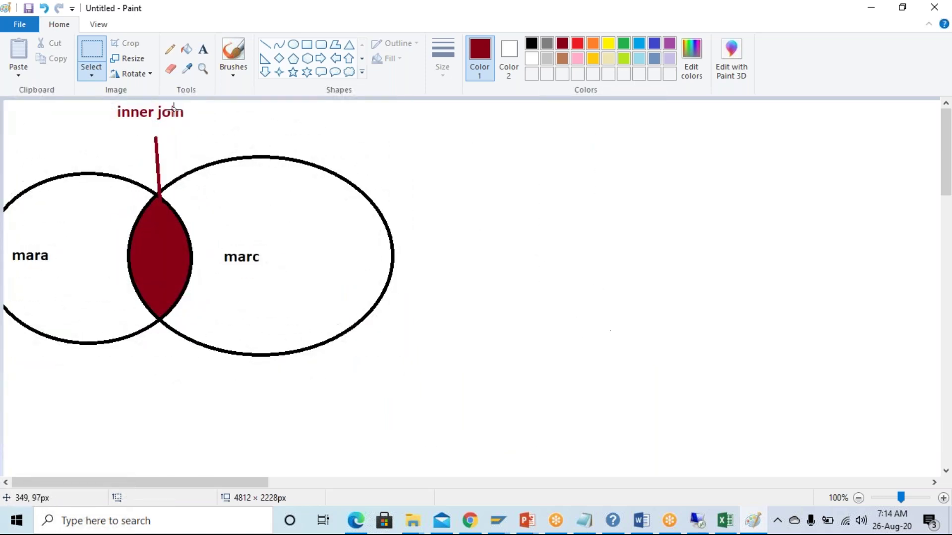
Draw two small overlapping dark red ellipse outlines side by side, in the free space right of the inner join diagram.
{"action": "left_click", "coordinate": [293, 44]}
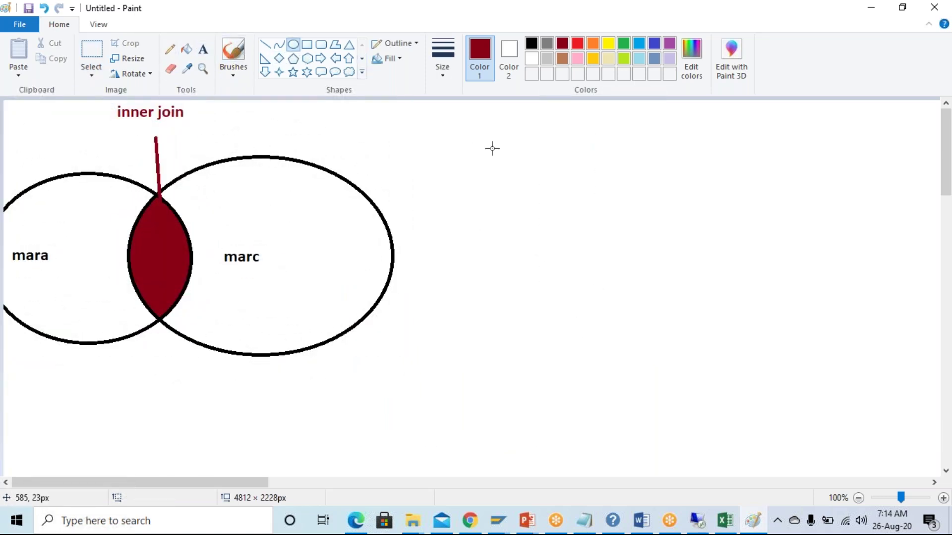
{"action": "left_click_drag", "start_coordinate": [474, 124], "coordinate": [564, 203]}
{"action": "left_click", "coordinate": [455, 155]}
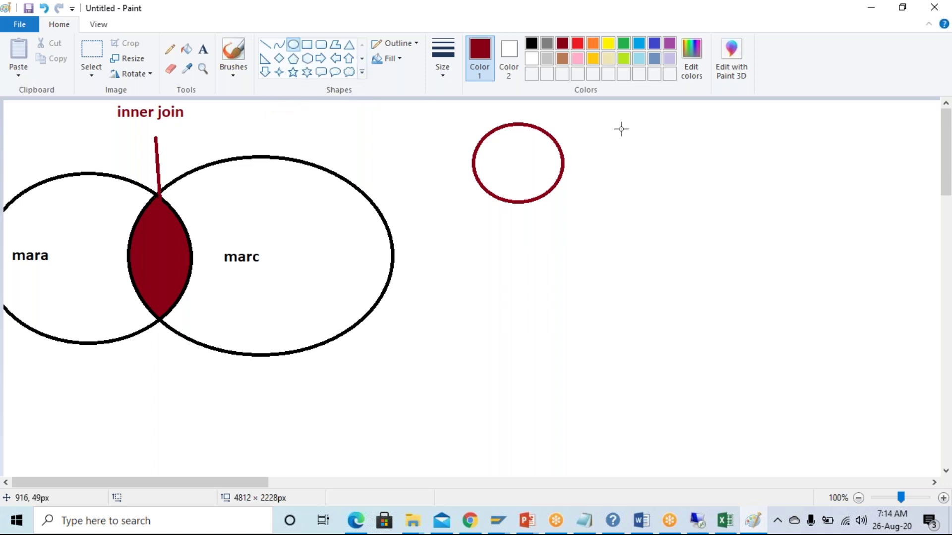
{"action": "left_click_drag", "start_coordinate": [542, 114], "coordinate": [640, 193]}
{"action": "left_click", "coordinate": [501, 164]}
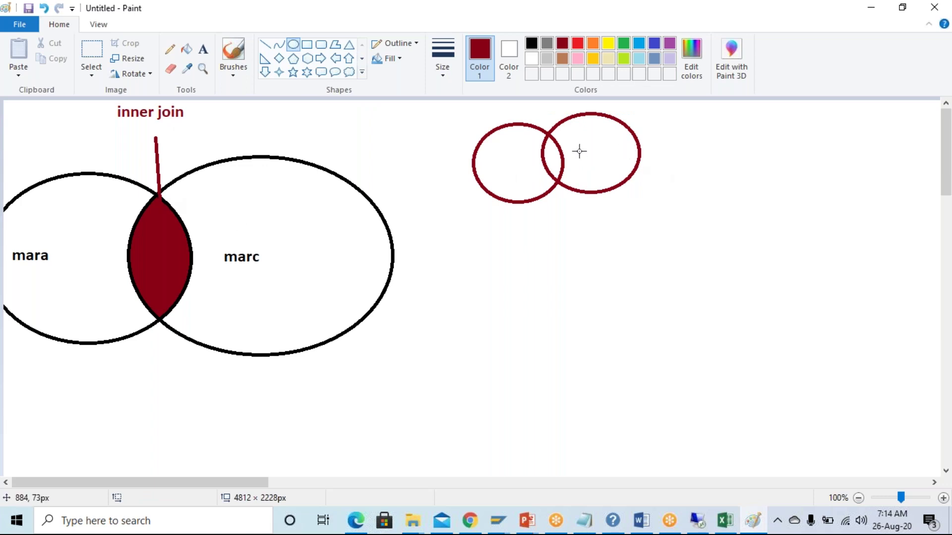
Label the two small ellipses with dark red text below them, "mara" under the left one and "marc" under the right one.
{"action": "left_click", "coordinate": [202, 49]}
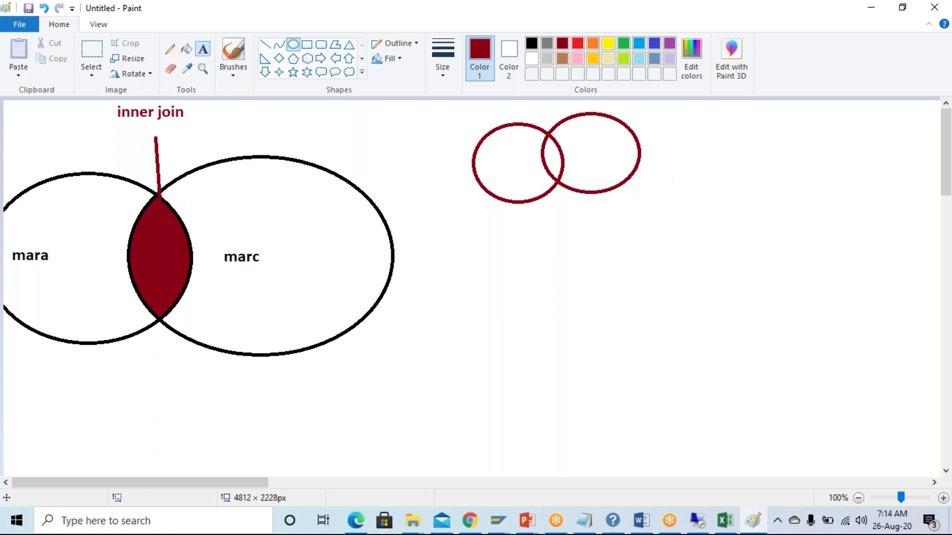
{"action": "left_click", "coordinate": [492, 169]}
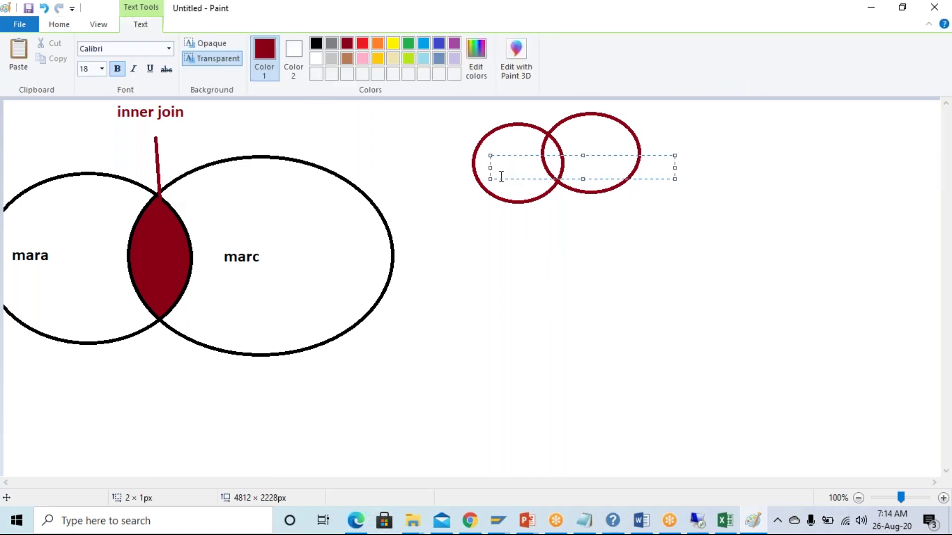
{"action": "left_click", "coordinate": [486, 213]}
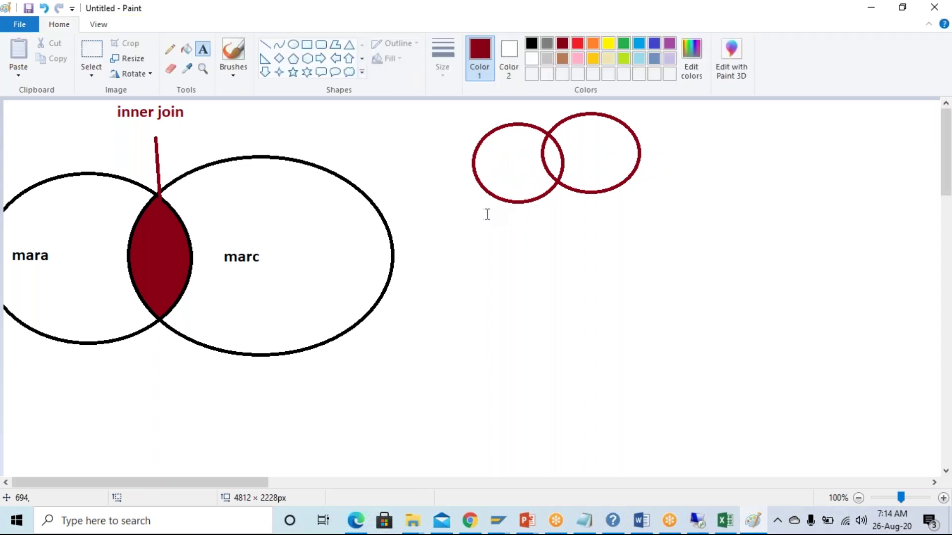
{"action": "left_click", "coordinate": [487, 214]}
{"action": "type", "text": "mara"}
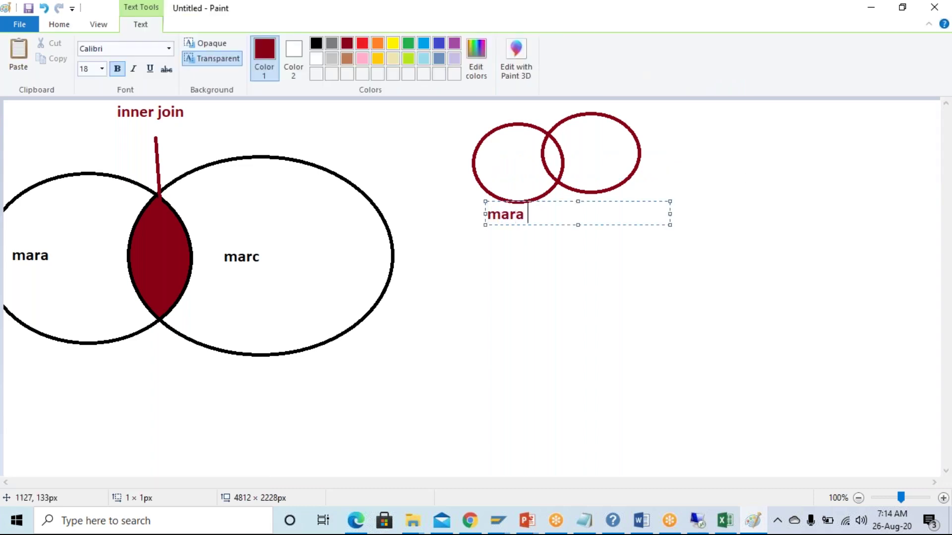
{"action": "type", "text": "marc"}
{"action": "key", "text": "Return"}
{"action": "left_click", "coordinate": [707, 244]}
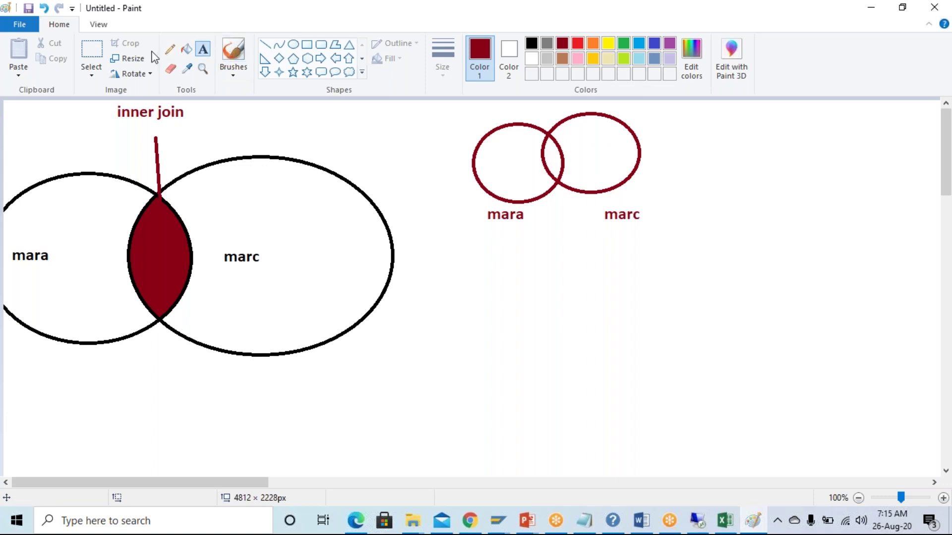
Fill the non-overlapping part of the small mara ellipse with dark red and the overlap with orange.
{"action": "left_click", "coordinate": [186, 54]}
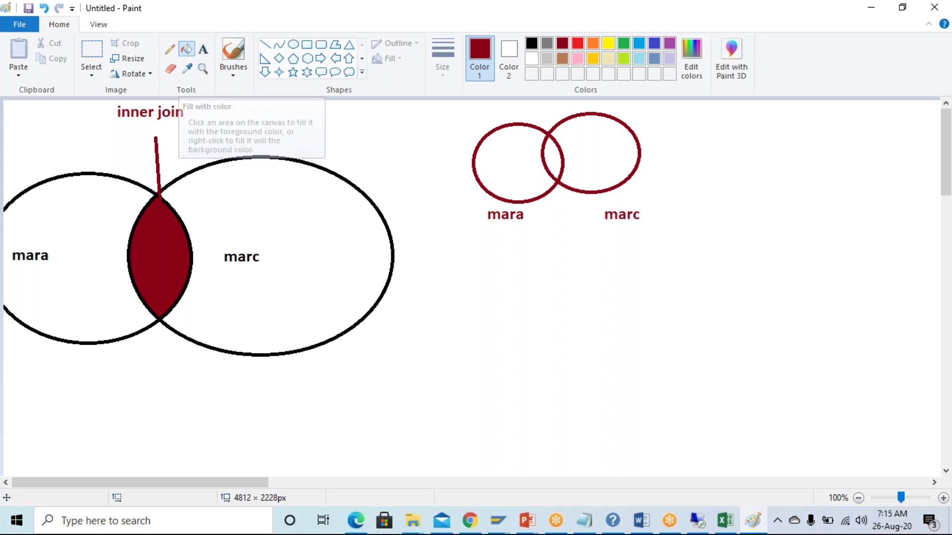
{"action": "left_click", "coordinate": [510, 166]}
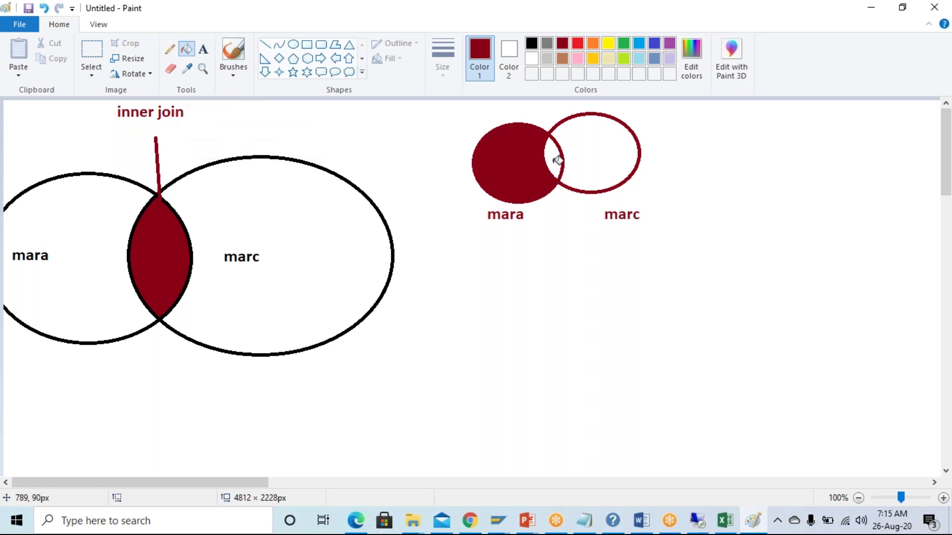
{"action": "left_click", "coordinate": [593, 44]}
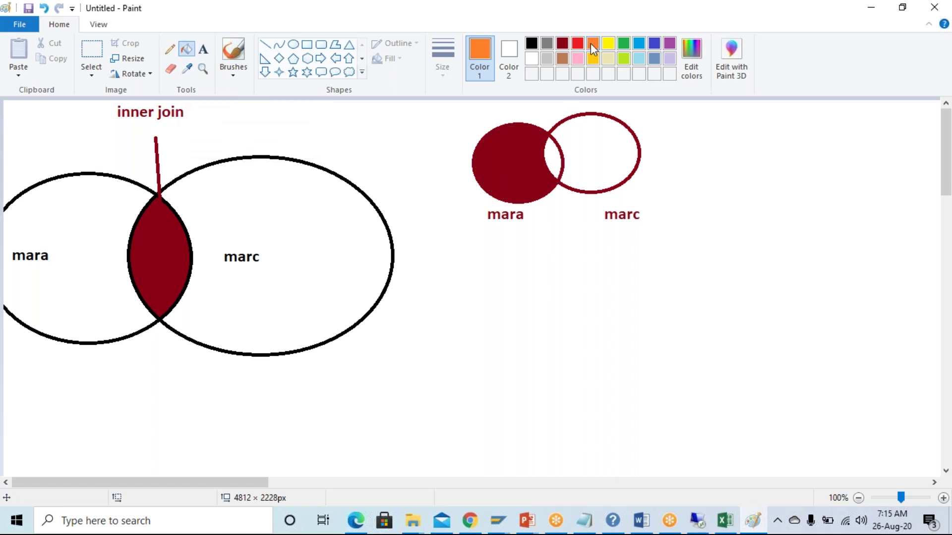
{"action": "left_click", "coordinate": [556, 156]}
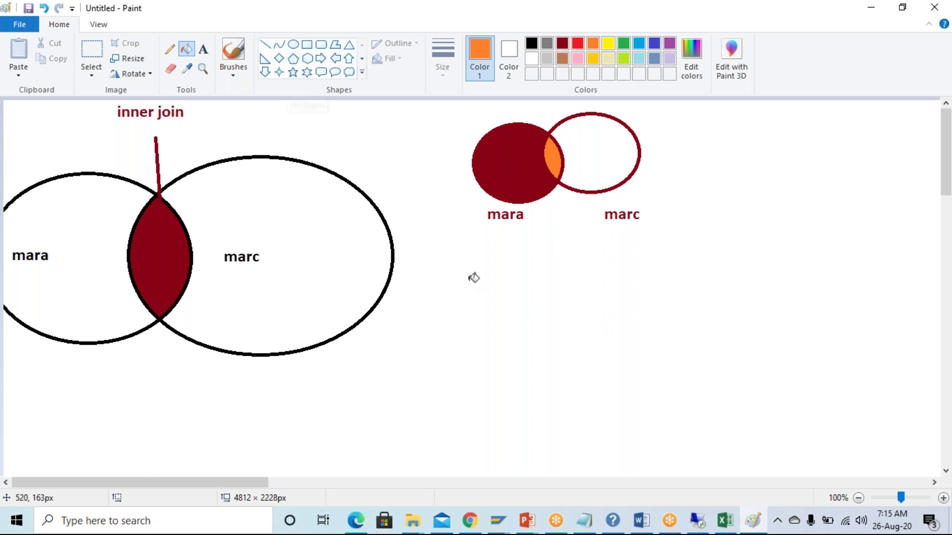
Draw an orange pointer line about 48 × 85 px between the two labels and caption it "Left Outer Join" in orange text.
{"action": "left_click", "coordinate": [265, 44]}
{"action": "left_click_drag", "start_coordinate": [566, 214], "coordinate": [533, 270]}
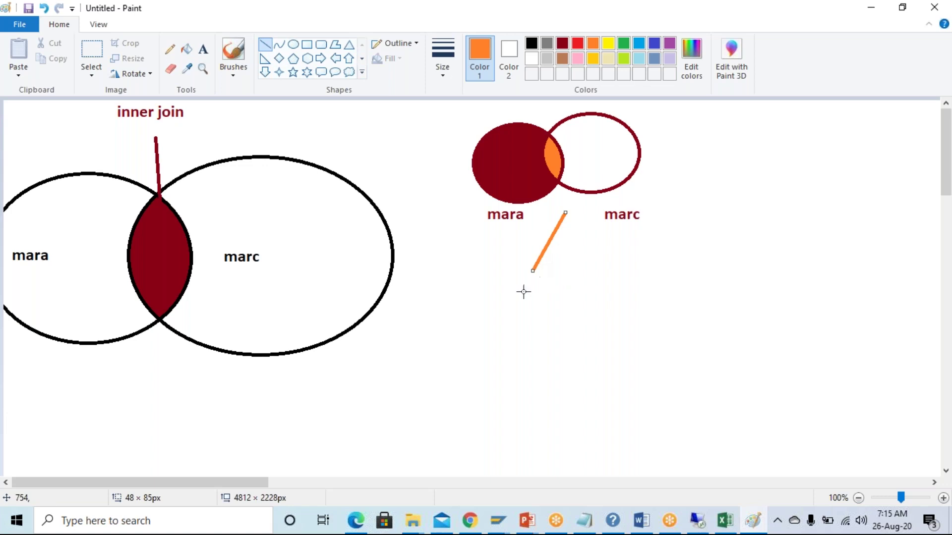
{"action": "left_click", "coordinate": [203, 50]}
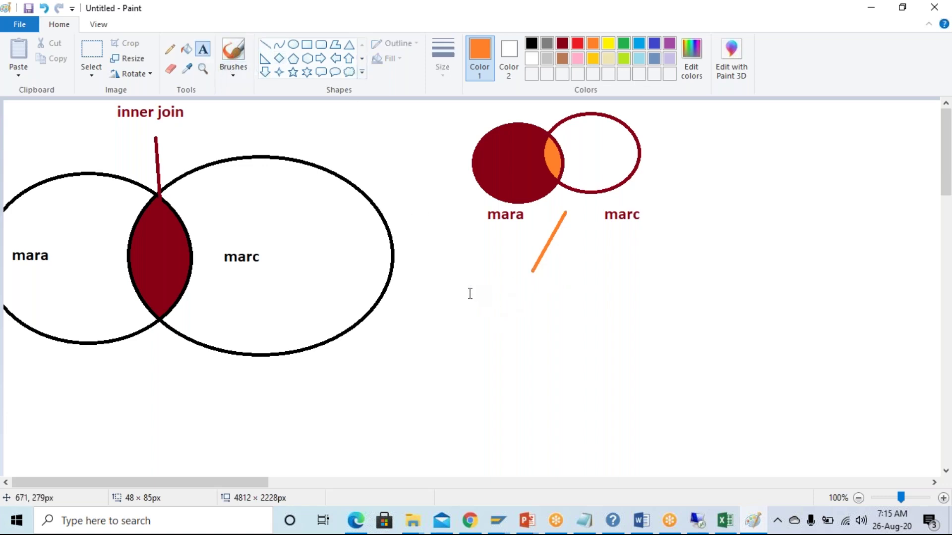
{"action": "left_click", "coordinate": [470, 294]}
{"action": "type", "text": "Left Outer Join"}
{"action": "left_click", "coordinate": [838, 167]}
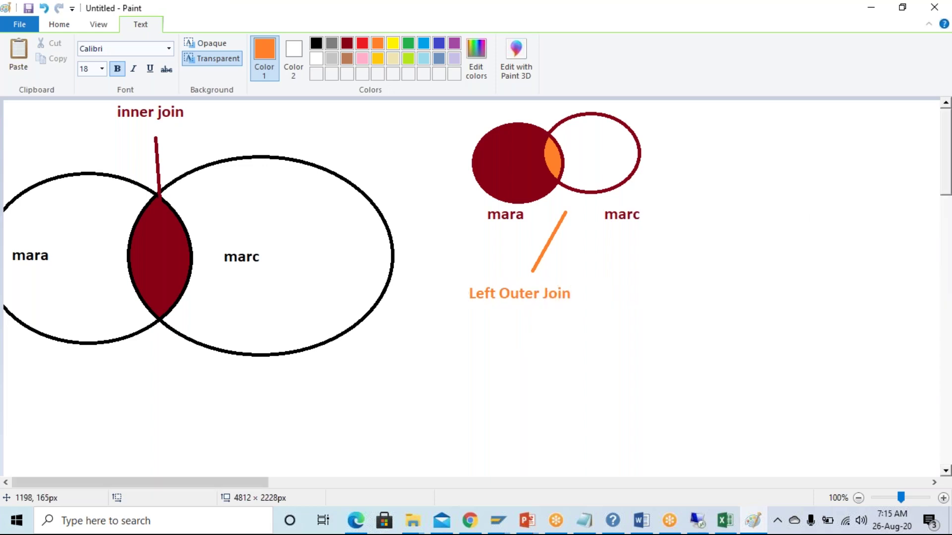
Draw two overlapping orange ellipse outlines right of the left outer join diagram, the left one about 134 × 122 px.
{"action": "left_click", "coordinate": [293, 44]}
{"action": "left_click_drag", "start_coordinate": [711, 134], "coordinate": [804, 218]}
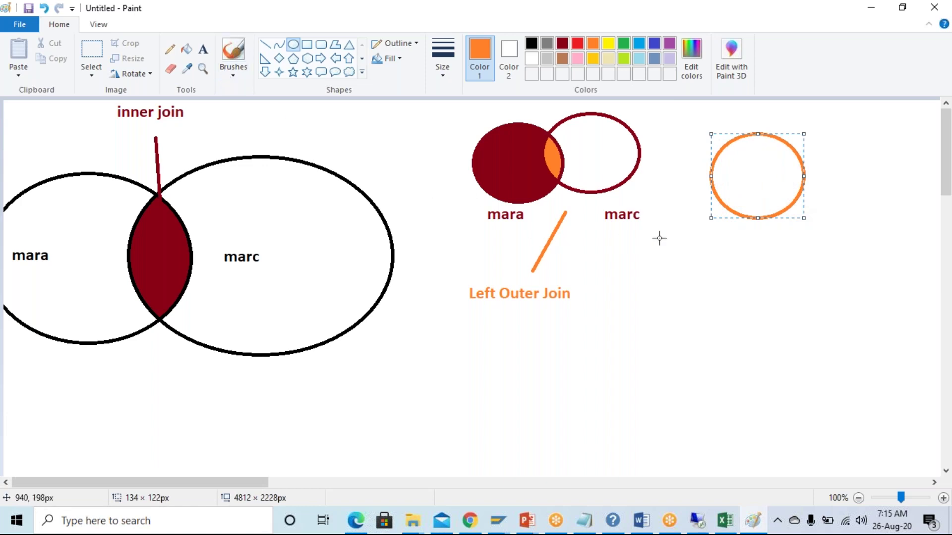
{"action": "left_click", "coordinate": [340, 179]}
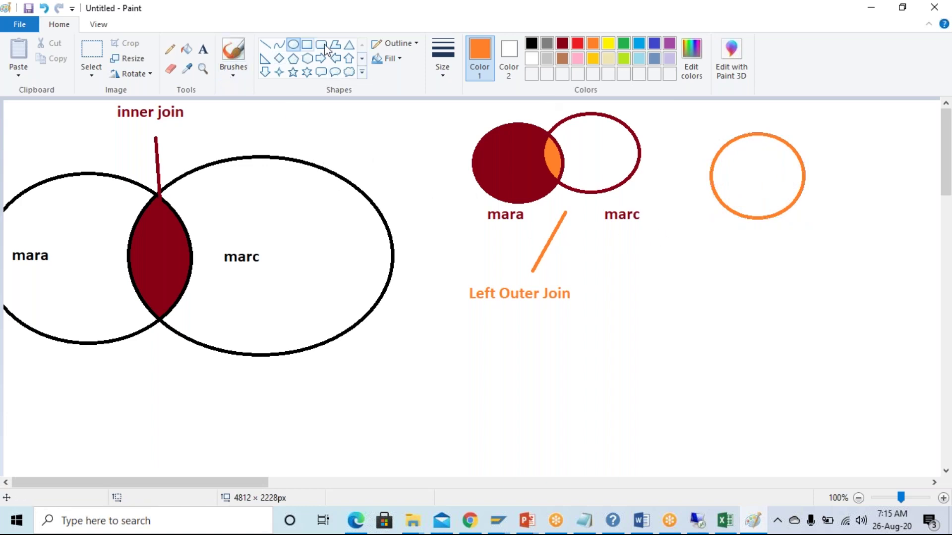
{"action": "left_click_drag", "start_coordinate": [784, 123], "coordinate": [876, 216]}
{"action": "left_click_drag", "start_coordinate": [784, 170], "coordinate": [767, 170]}
{"action": "left_click", "coordinate": [794, 218]}
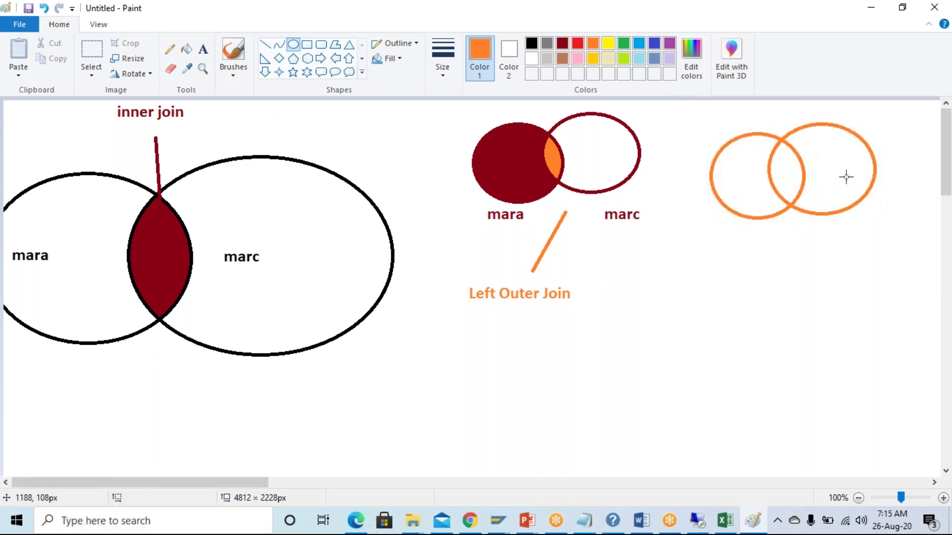
Shift the mara and marc labels, pointer line and "Left Outer Join" caption slightly, and place a copy of them below the orange ellipses.
{"action": "left_click", "coordinate": [90, 42]}
{"action": "left_click_drag", "start_coordinate": [463, 204], "coordinate": [692, 306]}
{"action": "left_click_drag", "start_coordinate": [581, 257], "coordinate": [564, 265]}
{"action": "key", "text": "ctrl+c"}
{"action": "key", "text": "ctrl+v"}
{"action": "left_click_drag", "start_coordinate": [121, 147], "coordinate": [777, 293]}
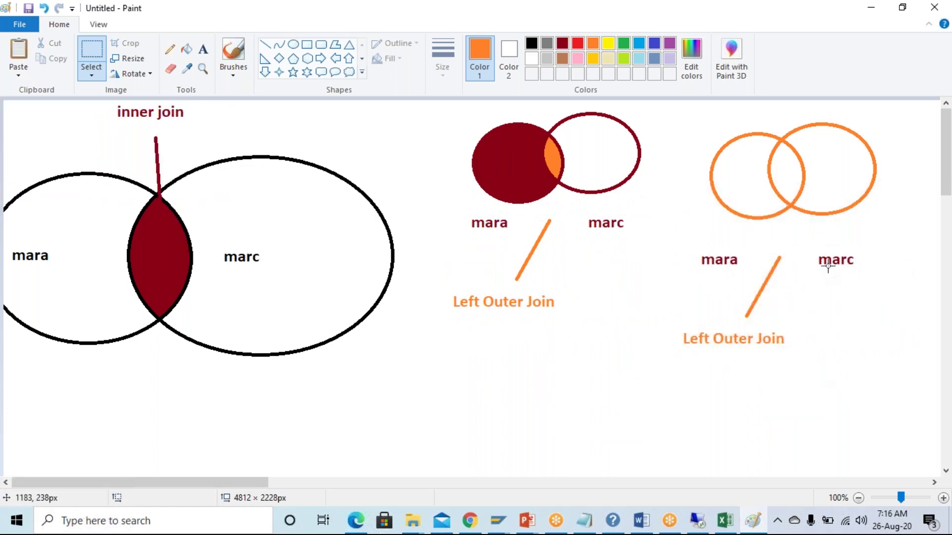
Erase the word "Left" from the copied caption below the orange ellipses and put the orange text "right" in its place.
{"action": "left_click_drag", "start_coordinate": [672, 322], "coordinate": [718, 353]}
{"action": "key", "text": "ctrl+shift+x"}
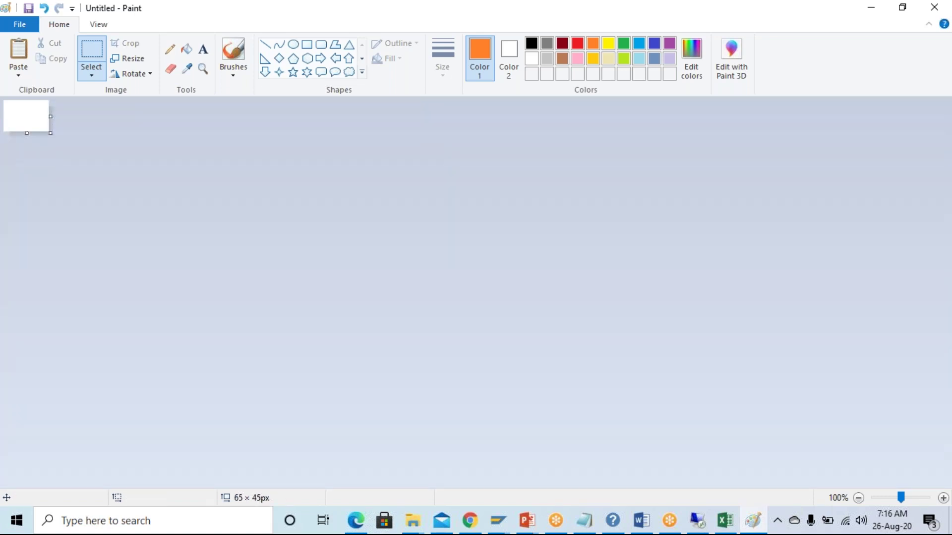
{"action": "key", "text": "ctrl+z"}
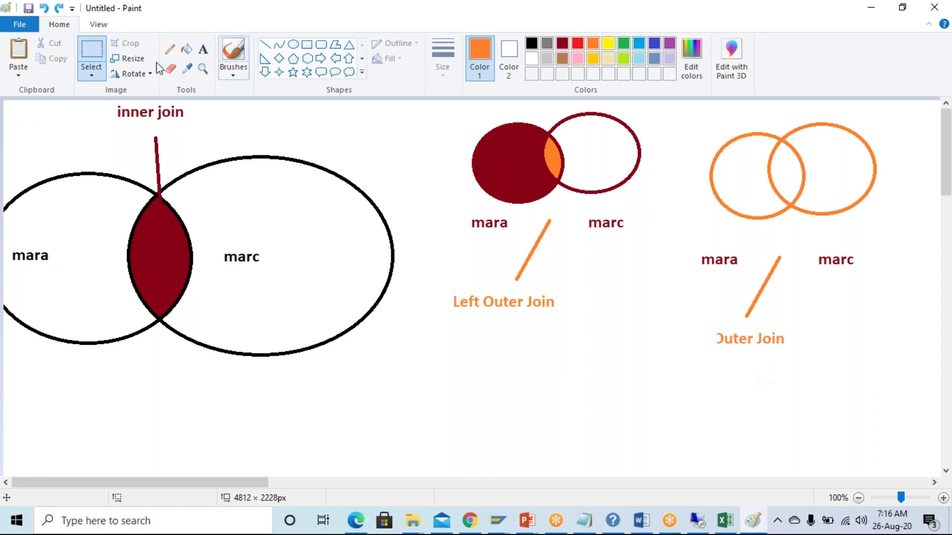
{"action": "left_click", "coordinate": [203, 49]}
{"action": "left_click", "coordinate": [674, 337]}
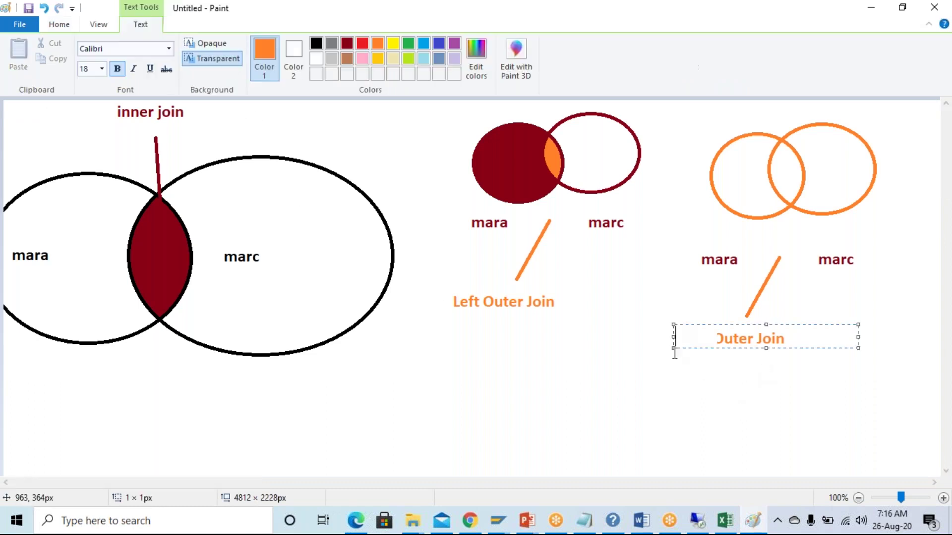
{"action": "type", "text": "rif"}
{"action": "key", "text": "BackSpace"}
{"action": "type", "text": "ght"}
{"action": "left_click", "coordinate": [843, 309]}
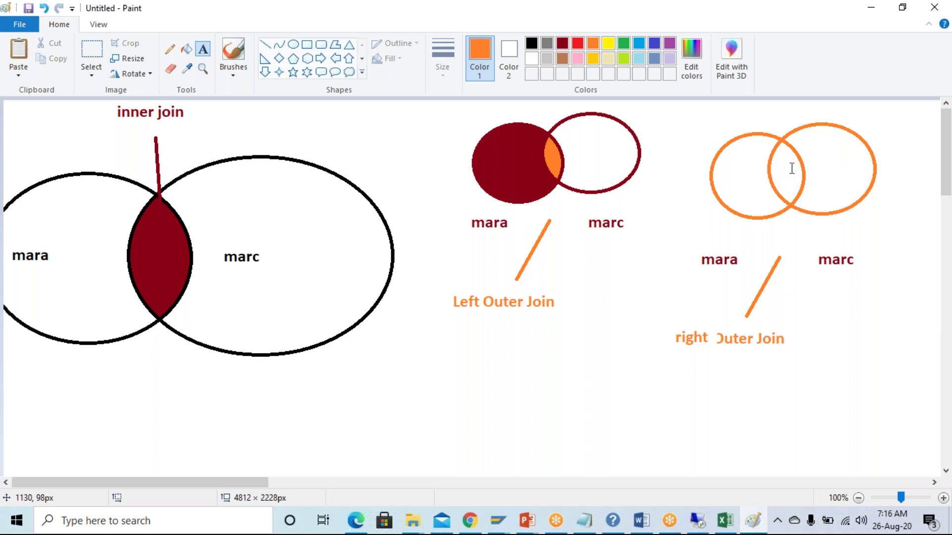
Fill the right orange-outlined ellipse with gray, including its overlap with the left one.
{"action": "left_click", "coordinate": [186, 49]}
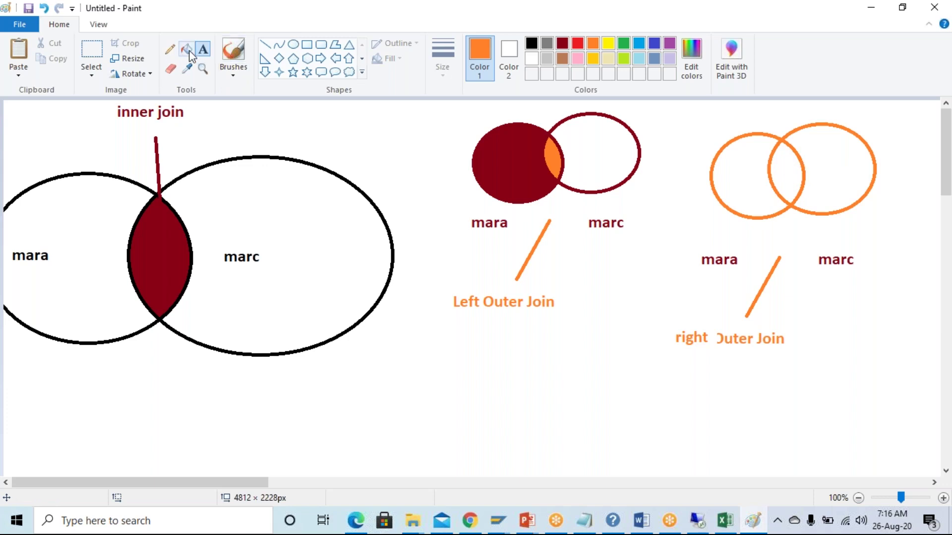
{"action": "left_click", "coordinate": [549, 44]}
{"action": "left_click", "coordinate": [843, 182]}
{"action": "left_click", "coordinate": [807, 189]}
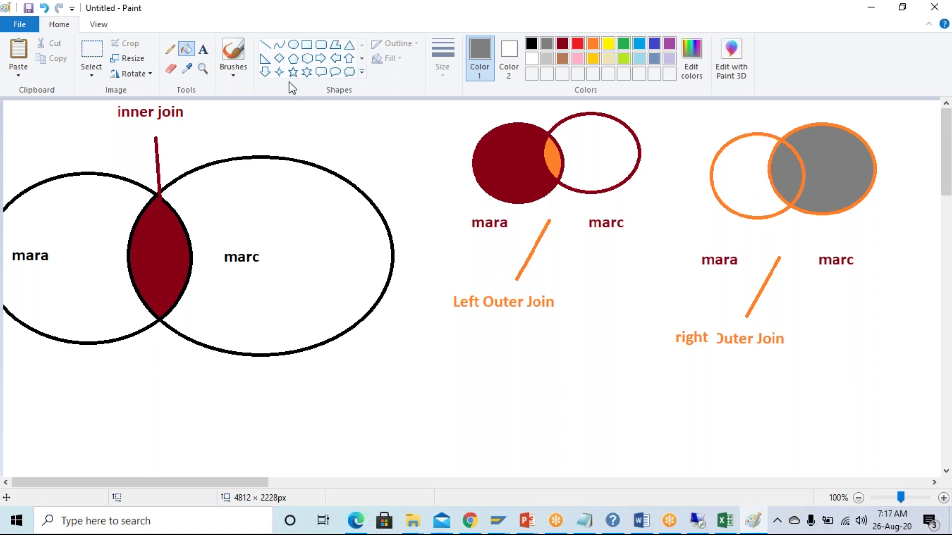
Draw two overlapping gray ellipse outlines below the left outer join diagram, the left one about 156 × 126 px.
{"action": "left_click", "coordinate": [293, 45]}
{"action": "left_click_drag", "start_coordinate": [378, 357], "coordinate": [485, 444]}
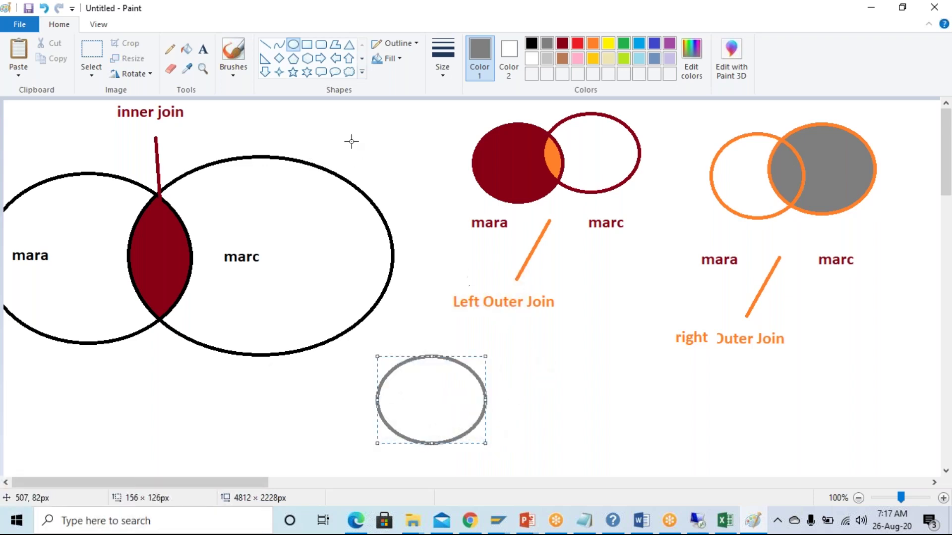
{"action": "left_click", "coordinate": [457, 341]}
{"action": "left_click_drag", "start_coordinate": [467, 343], "coordinate": [601, 433]}
{"action": "left_click", "coordinate": [671, 435]}
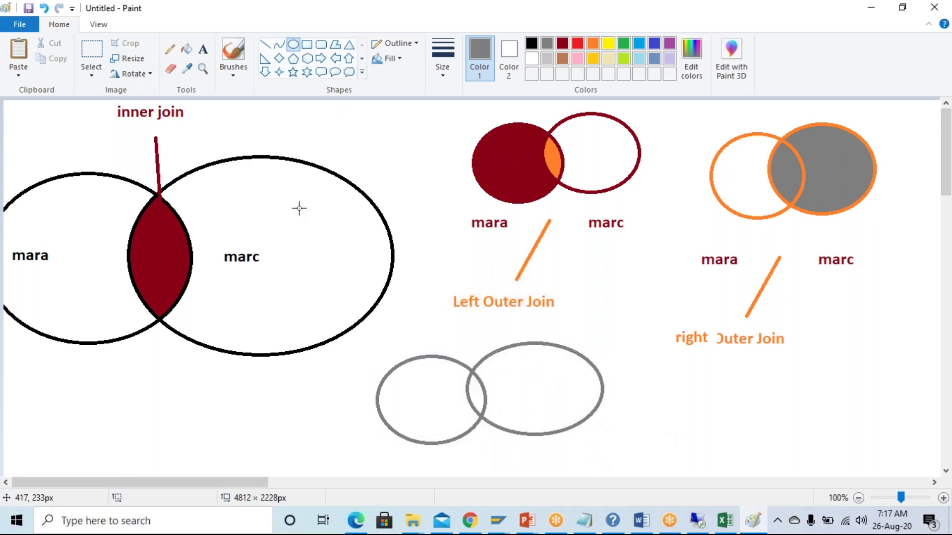
Fill both gray-outlined ellipses and their overlap completely with gray.
{"action": "left_click", "coordinate": [186, 49]}
{"action": "left_click", "coordinate": [439, 401]}
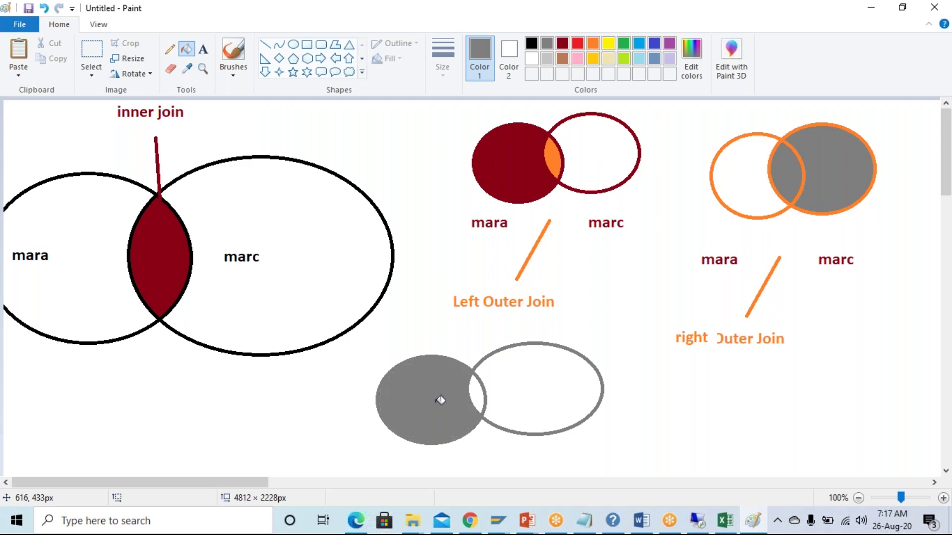
{"action": "left_click", "coordinate": [546, 393]}
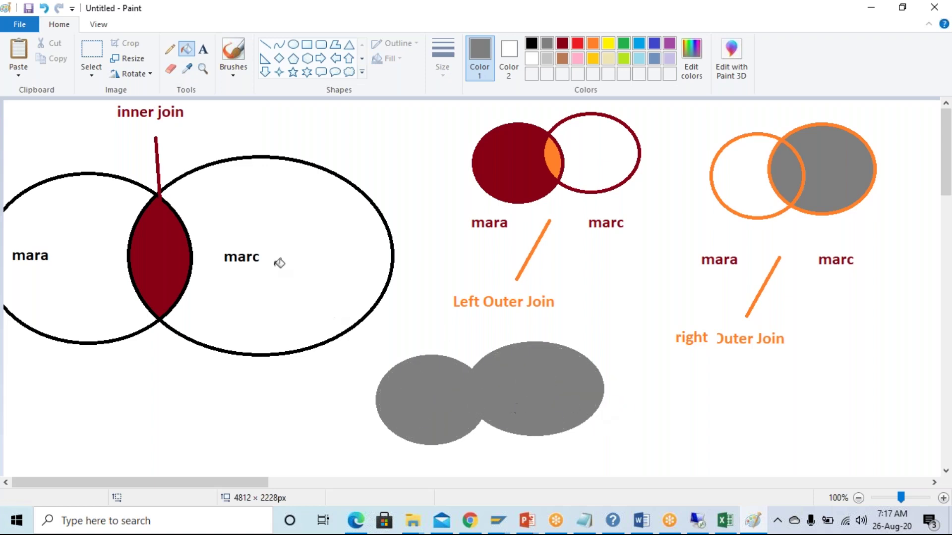
Add the gray caption "full outer join" below the right side of the gray ellipses.
{"action": "left_click", "coordinate": [201, 50]}
{"action": "left_click", "coordinate": [570, 449]}
{"action": "type", "text": "full outer join"}
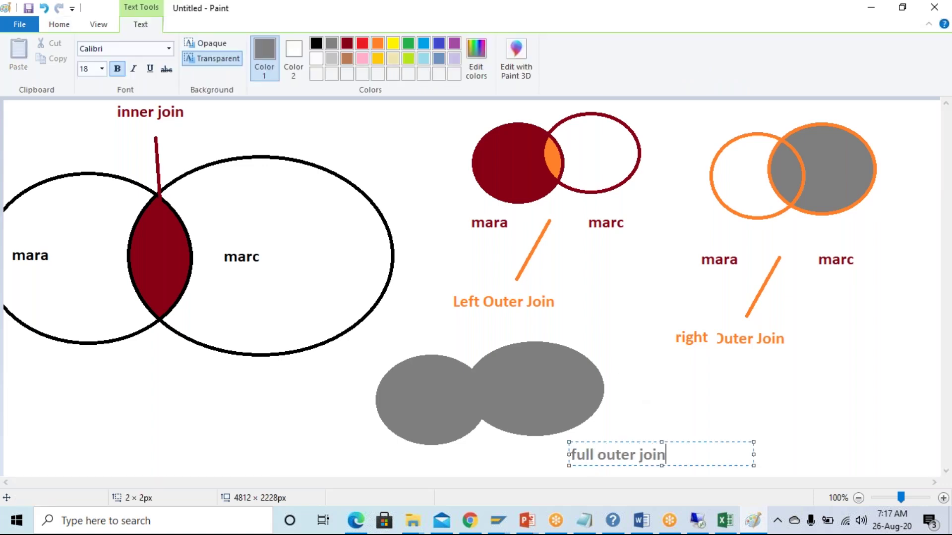
{"action": "left_click", "coordinate": [691, 410]}
Switch to the Example Data workbook in Excel and examine the EMP TABLE and EMP COUNTRY source tables on the All Join sheet.
{"action": "left_click", "coordinate": [719, 520]}
{"action": "left_click", "coordinate": [281, 196]}
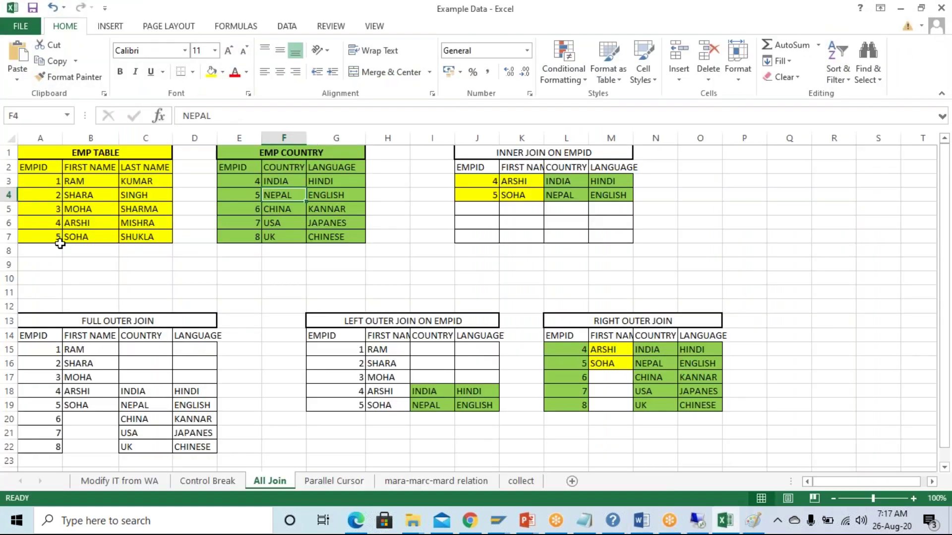
{"action": "left_click", "coordinate": [95, 156]}
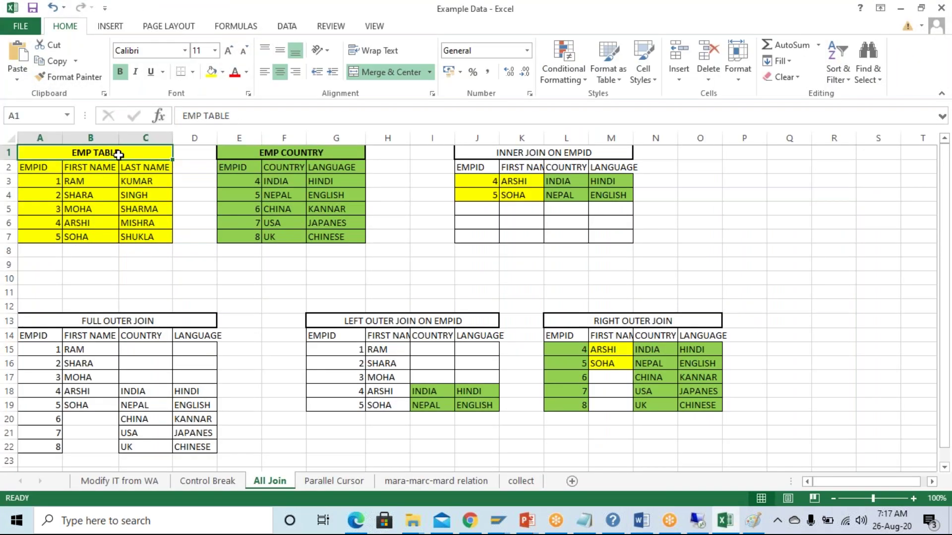
{"action": "left_click", "coordinate": [270, 158]}
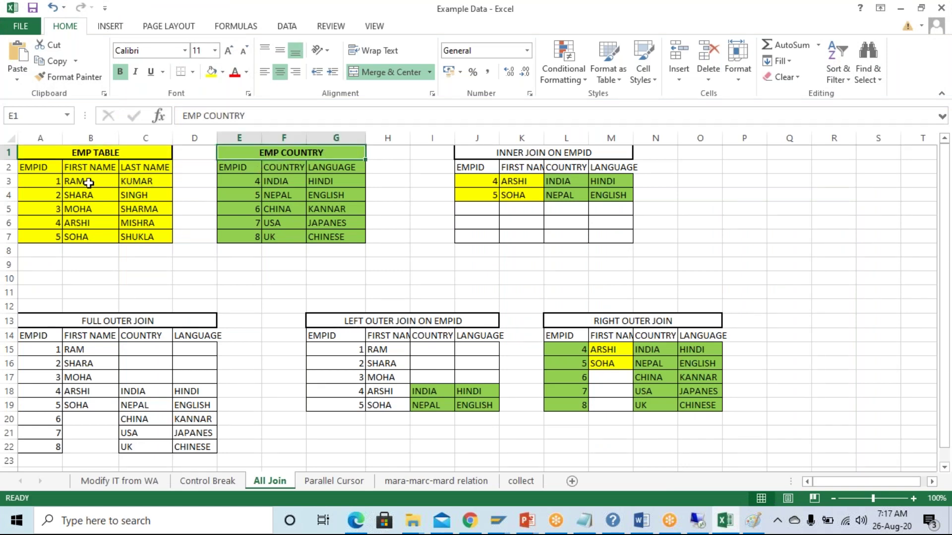
Compare the EMP TABLE and EMP COUNTRY headings with the INNER JOIN ON EMPID table heading.
{"action": "left_click", "coordinate": [84, 155]}
{"action": "left_click", "coordinate": [275, 156]}
{"action": "left_click", "coordinate": [83, 158]}
{"action": "left_click", "coordinate": [270, 157]}
{"action": "left_click", "coordinate": [94, 157]}
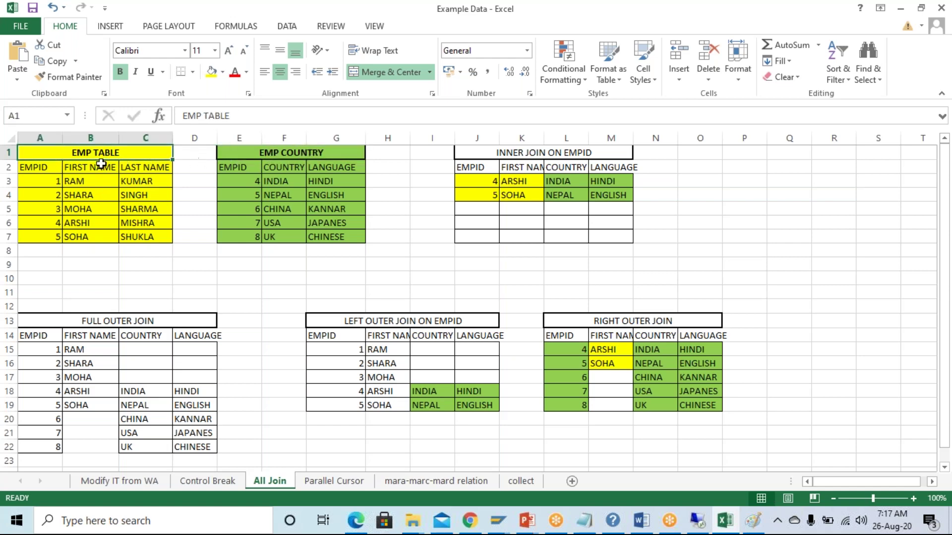
{"action": "left_click", "coordinate": [286, 154]}
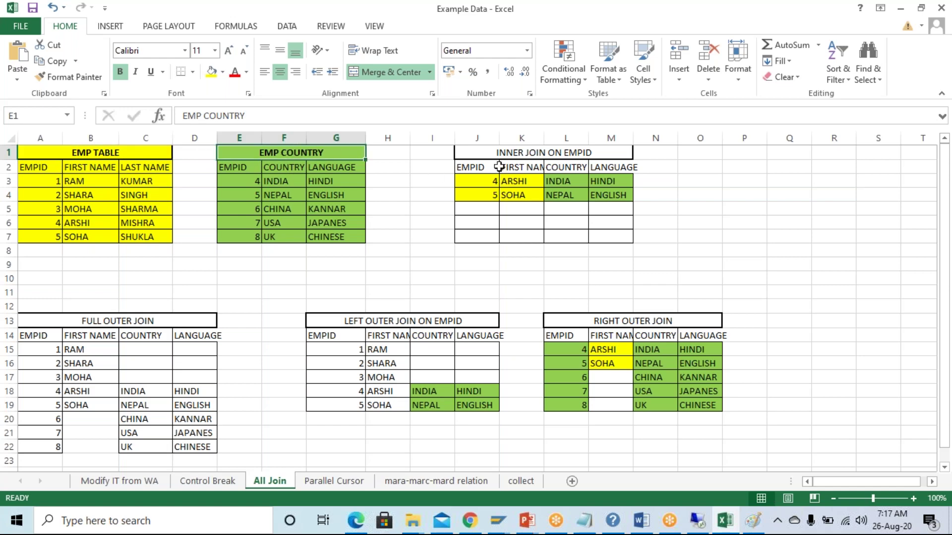
{"action": "left_click", "coordinate": [517, 157]}
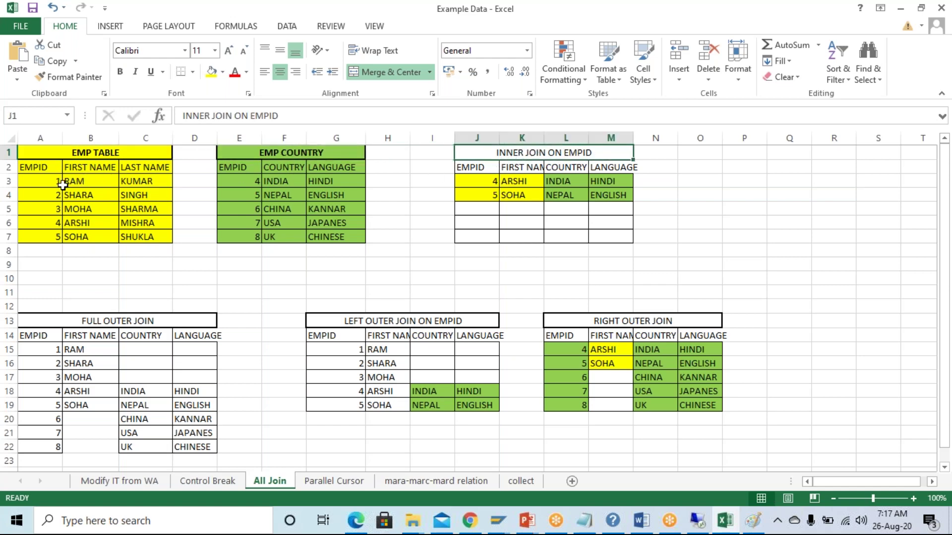
Compare the EMPID values in EMP TABLE and EMP COUNTRY to find the IDs common to both.
{"action": "left_click_drag", "start_coordinate": [54, 181], "coordinate": [56, 233]}
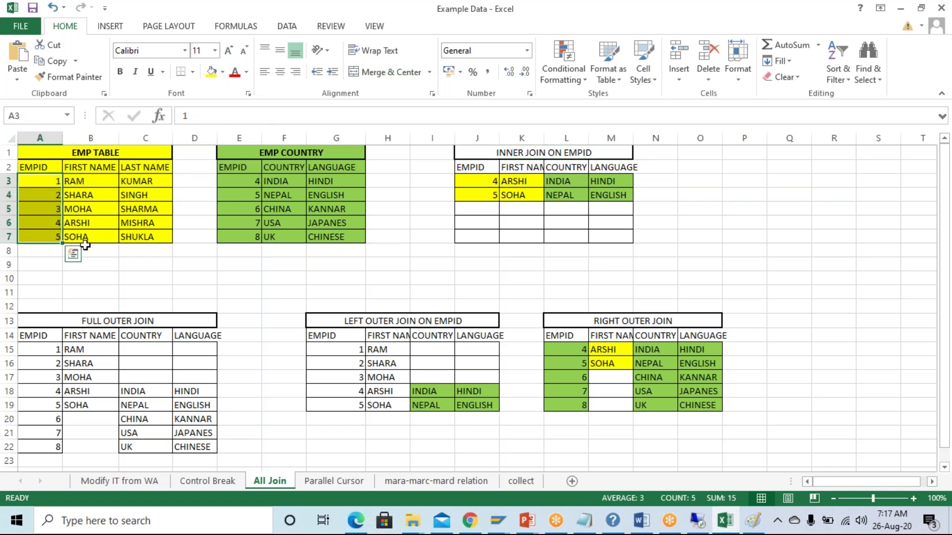
{"action": "left_click", "coordinate": [252, 184]}
{"action": "left_click_drag", "start_coordinate": [252, 184], "coordinate": [245, 236]}
{"action": "left_click_drag", "start_coordinate": [54, 218], "coordinate": [57, 237]}
{"action": "left_click", "coordinate": [252, 186]}
{"action": "left_click_drag", "start_coordinate": [252, 188], "coordinate": [252, 192]}
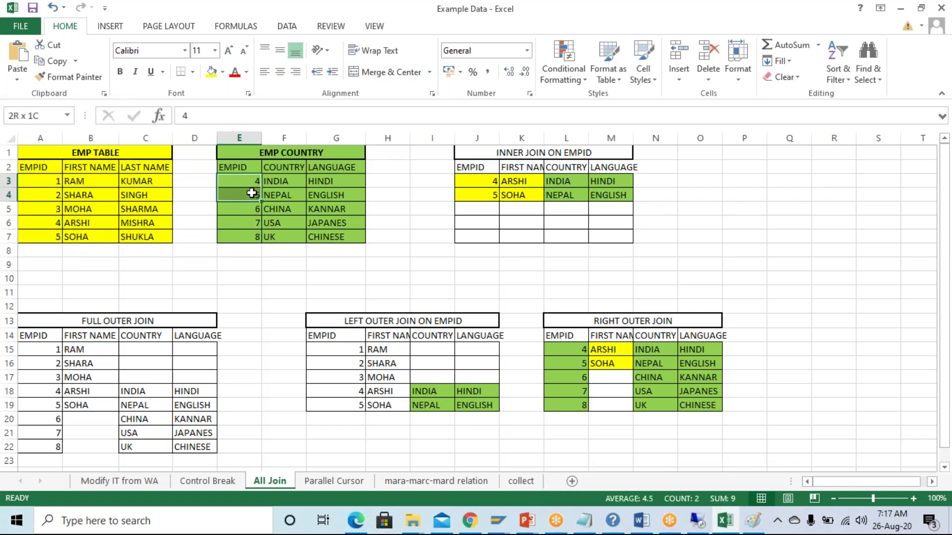
Examine the INNER JOIN ON EMPID rows and trace their name, country and language values back to the two source tables.
{"action": "left_click_drag", "start_coordinate": [483, 180], "coordinate": [622, 196]}
{"action": "left_click_drag", "start_coordinate": [491, 181], "coordinate": [489, 194]}
{"action": "left_click_drag", "start_coordinate": [488, 199], "coordinate": [620, 191]}
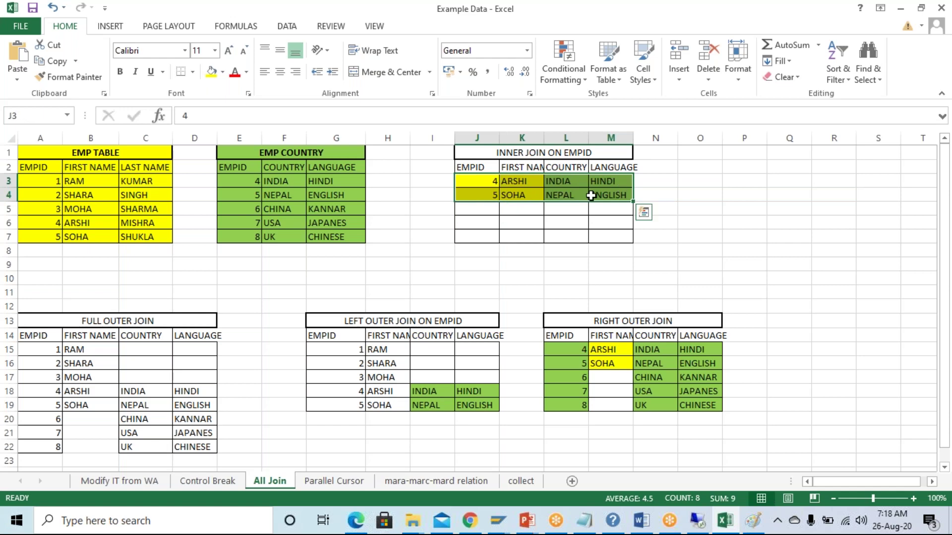
{"action": "left_click", "coordinate": [516, 181]}
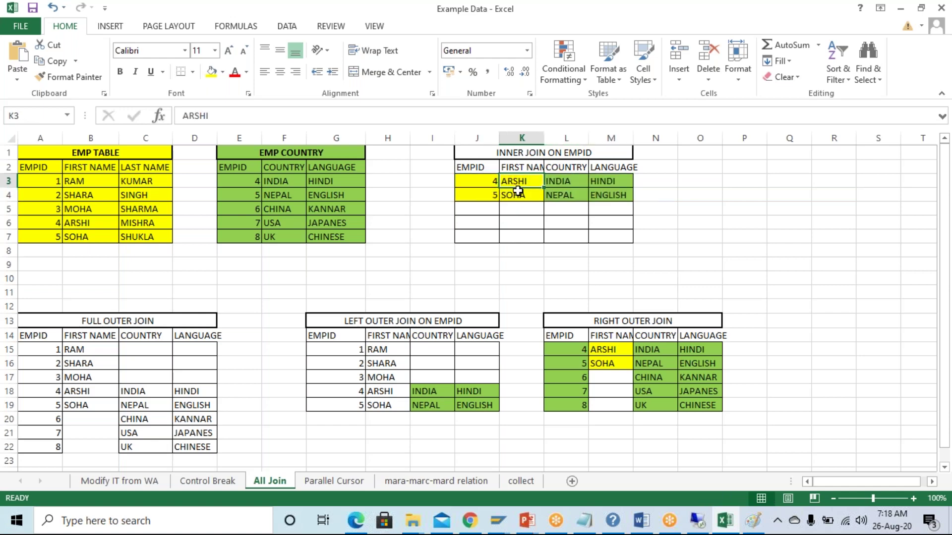
{"action": "left_click", "coordinate": [87, 156]}
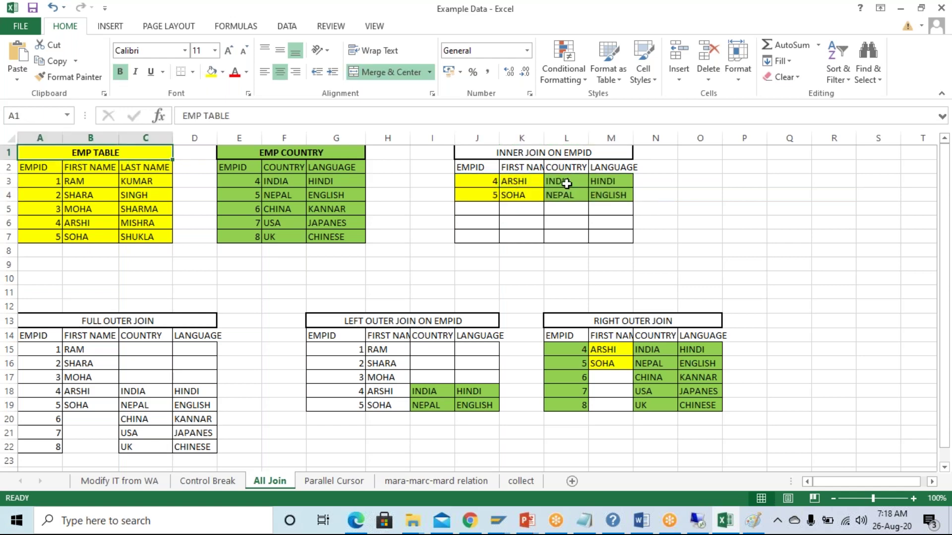
{"action": "left_click_drag", "start_coordinate": [557, 181], "coordinate": [615, 194]}
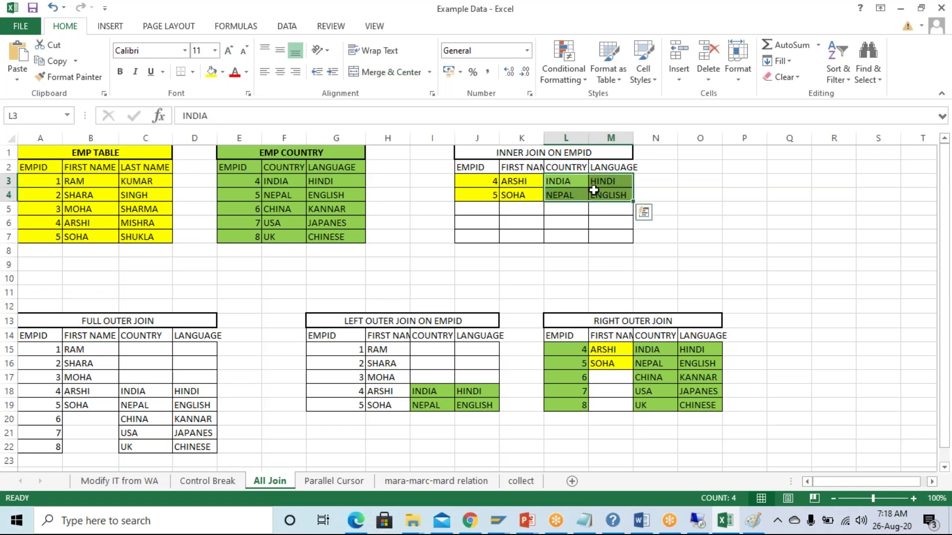
{"action": "left_click_drag", "start_coordinate": [271, 180], "coordinate": [342, 223]}
{"action": "left_click", "coordinate": [293, 167]}
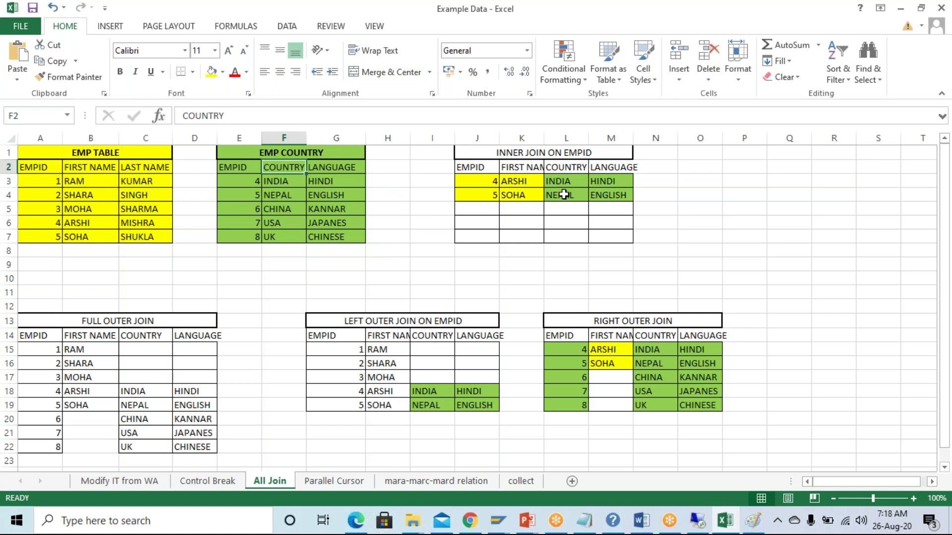
{"action": "left_click_drag", "start_coordinate": [485, 187], "coordinate": [616, 198]}
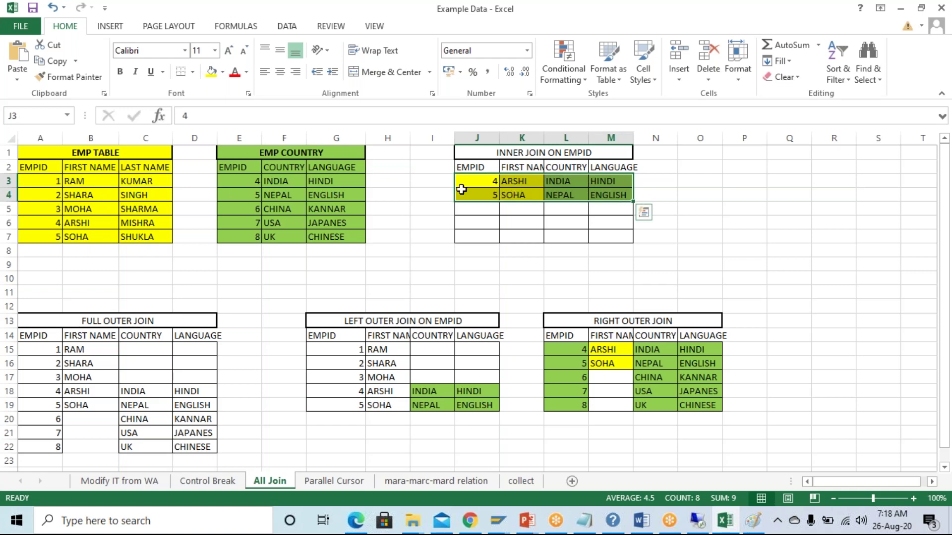
Examine the LEFT OUTER JOIN ON EMPID table against the EMP TABLE IDs and the matching EMP COUNTRY rows.
{"action": "left_click", "coordinate": [107, 335]}
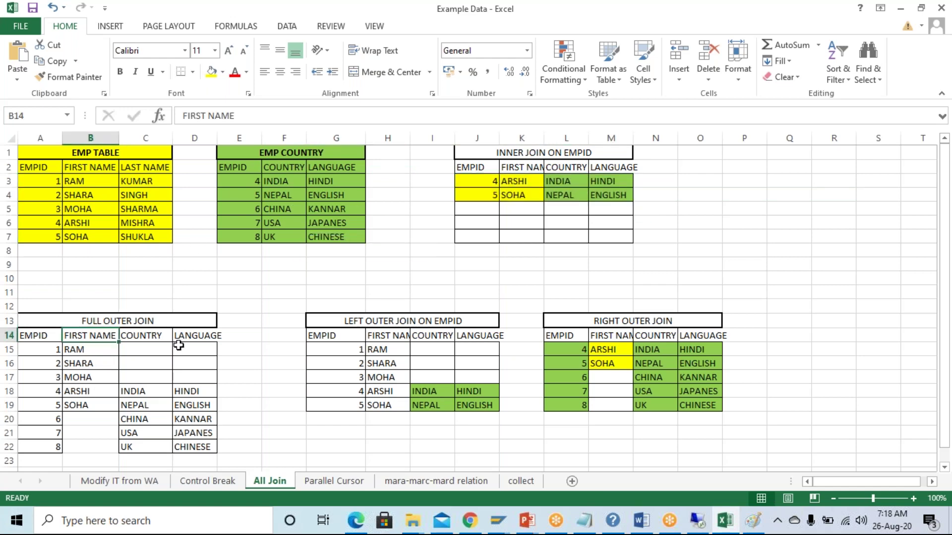
{"action": "left_click", "coordinate": [384, 323]}
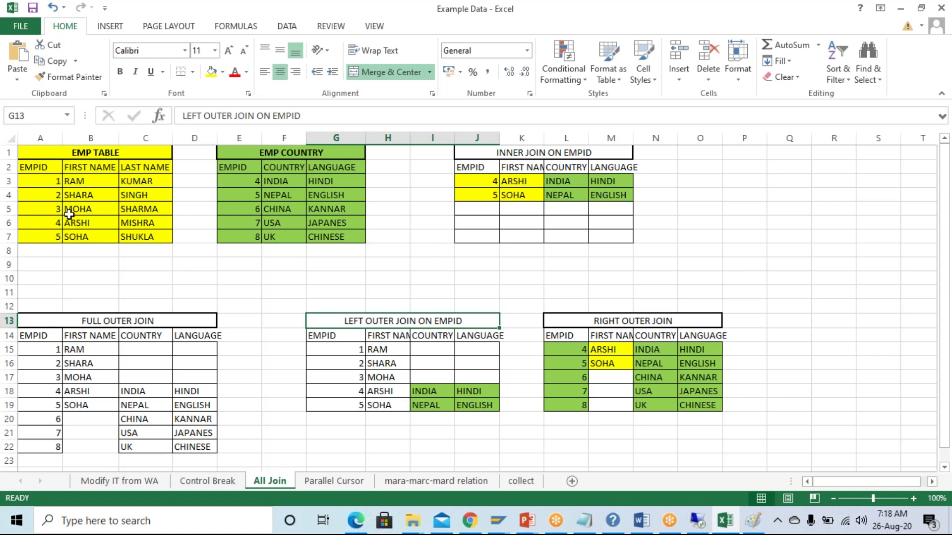
{"action": "left_click_drag", "start_coordinate": [355, 354], "coordinate": [356, 405]}
{"action": "left_click_drag", "start_coordinate": [52, 183], "coordinate": [52, 235]}
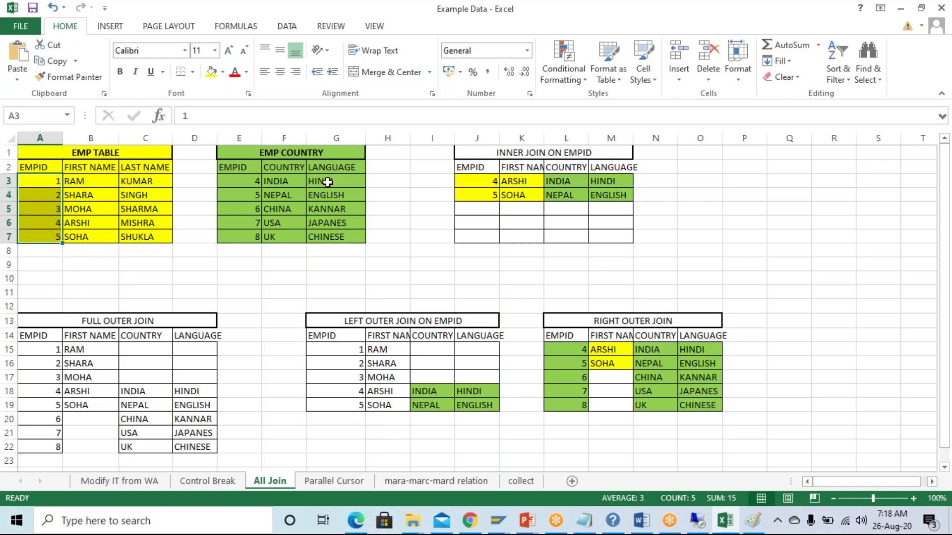
{"action": "left_click_drag", "start_coordinate": [253, 183], "coordinate": [333, 197]}
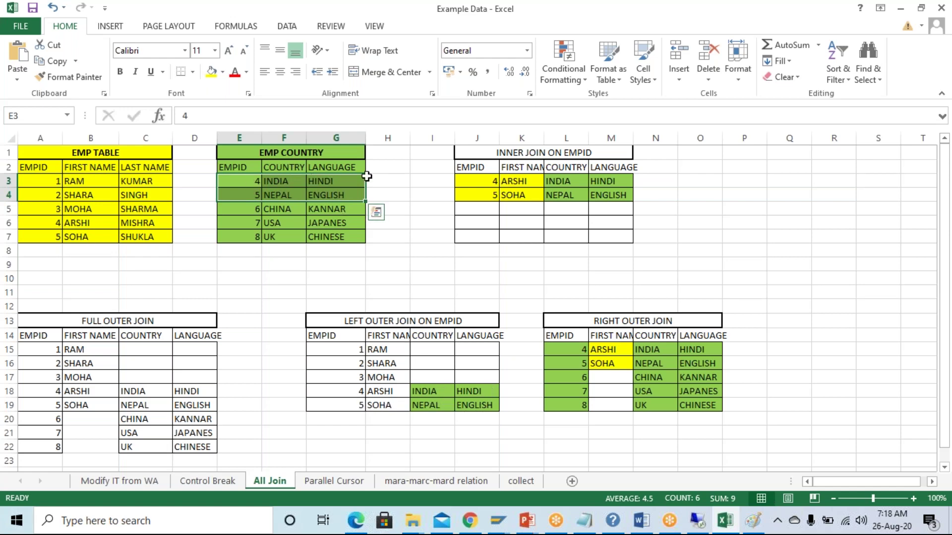
Examine the RIGHT OUTER JOIN table's country, language and first name columns, including the blank names, against EMP TABLE.
{"action": "left_click", "coordinate": [635, 324]}
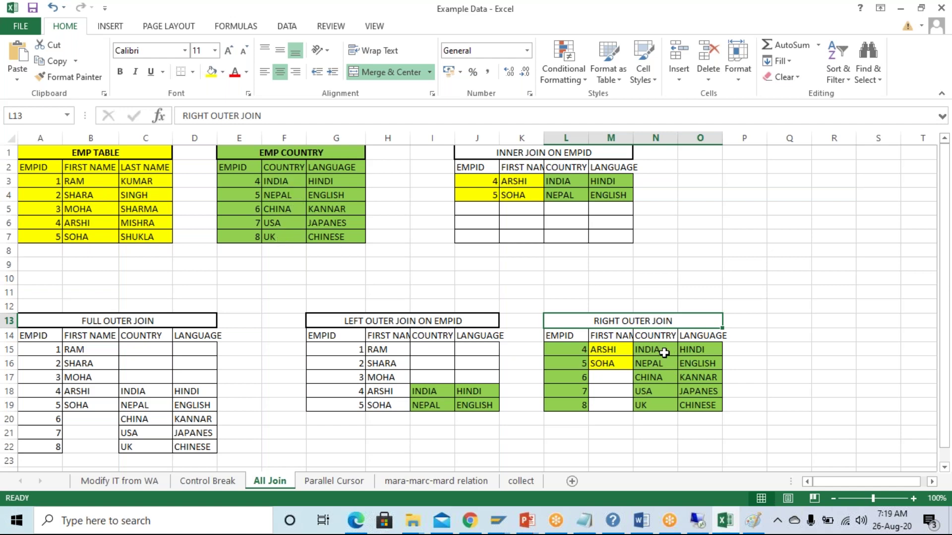
{"action": "left_click_drag", "start_coordinate": [664, 353], "coordinate": [667, 405]}
{"action": "left_click_drag", "start_coordinate": [696, 352], "coordinate": [705, 408]}
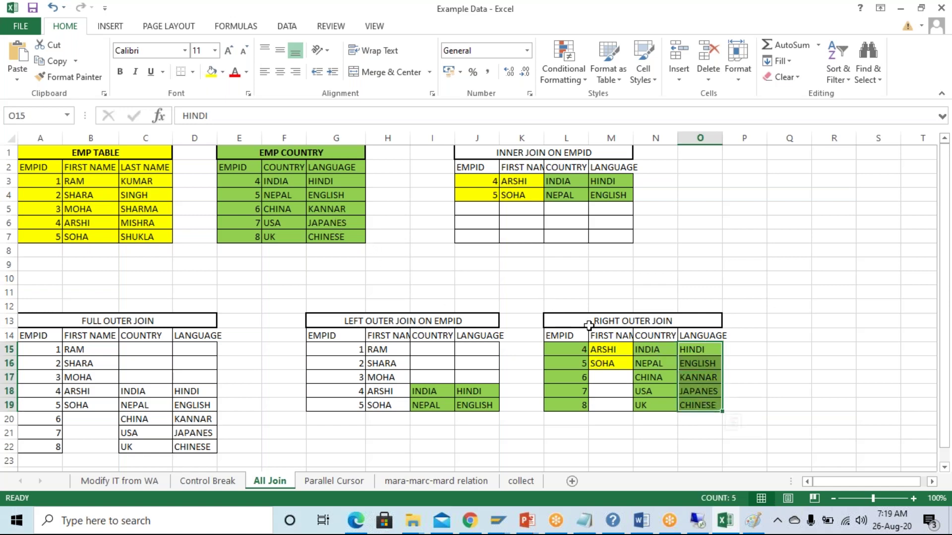
{"action": "left_click_drag", "start_coordinate": [615, 353], "coordinate": [602, 365]}
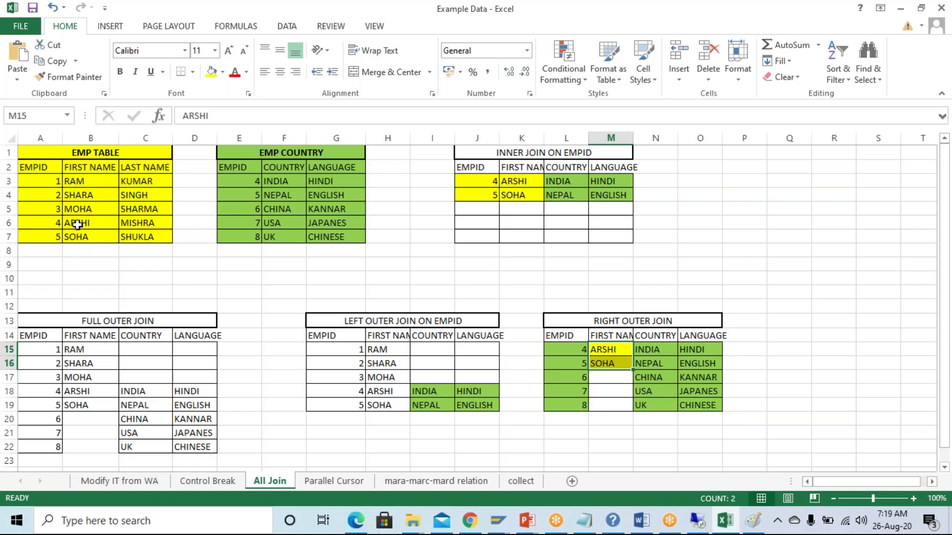
{"action": "left_click_drag", "start_coordinate": [79, 225], "coordinate": [77, 236]}
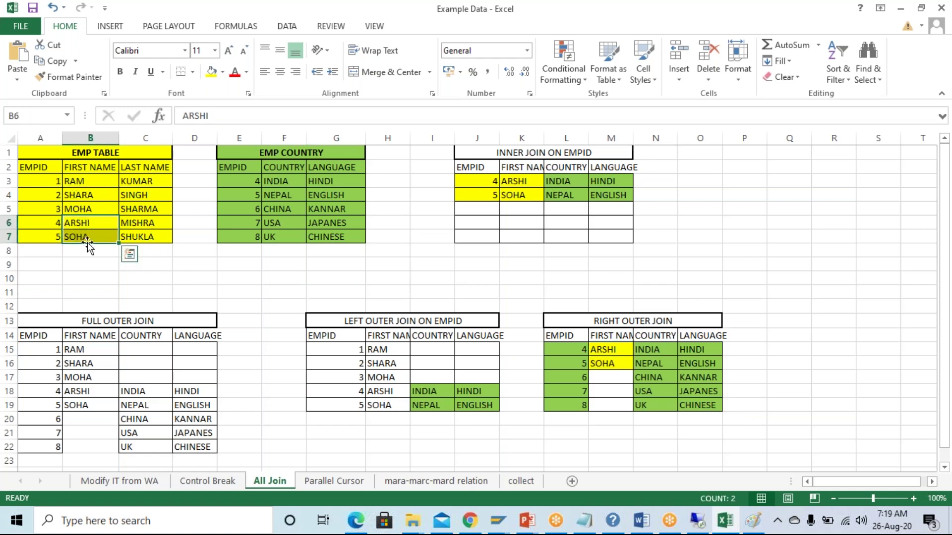
{"action": "left_click_drag", "start_coordinate": [601, 350], "coordinate": [609, 402]}
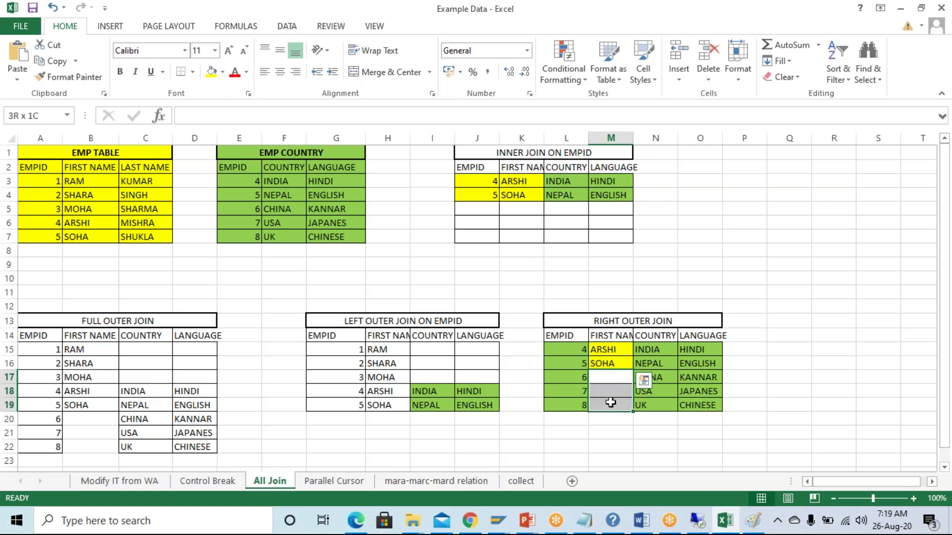
{"action": "left_click", "coordinate": [615, 378]}
{"action": "left_click", "coordinate": [615, 396]}
{"action": "left_click", "coordinate": [616, 404]}
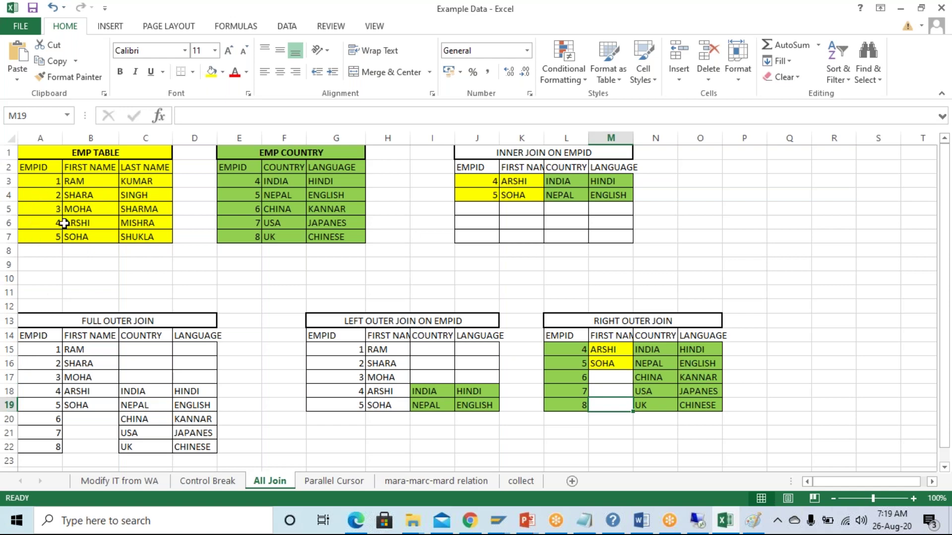
Compare the FULL OUTER JOIN table's EMPID column with the EMPID values of both source tables.
{"action": "left_click_drag", "start_coordinate": [51, 182], "coordinate": [54, 241]}
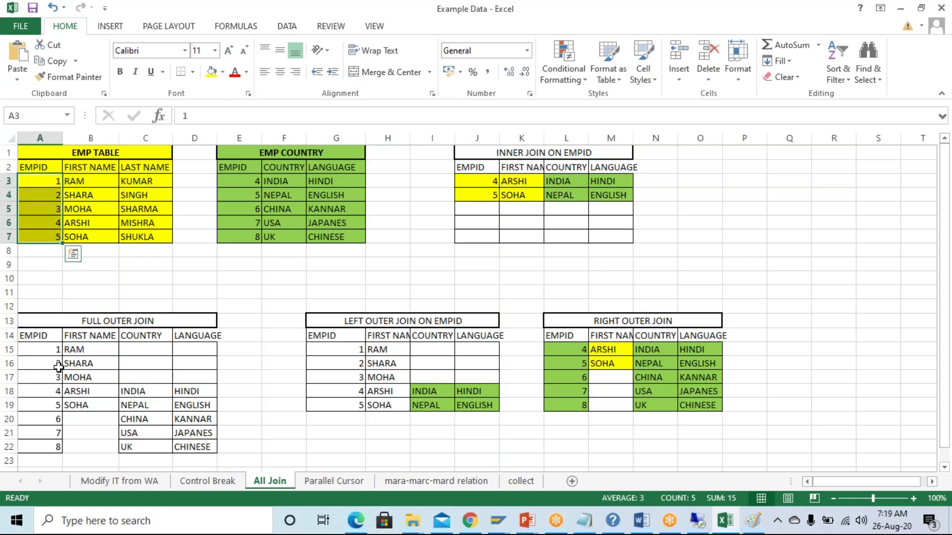
{"action": "left_click_drag", "start_coordinate": [49, 351], "coordinate": [46, 405]}
{"action": "left_click_drag", "start_coordinate": [256, 183], "coordinate": [251, 234]}
{"action": "left_click_drag", "start_coordinate": [46, 394], "coordinate": [50, 446]}
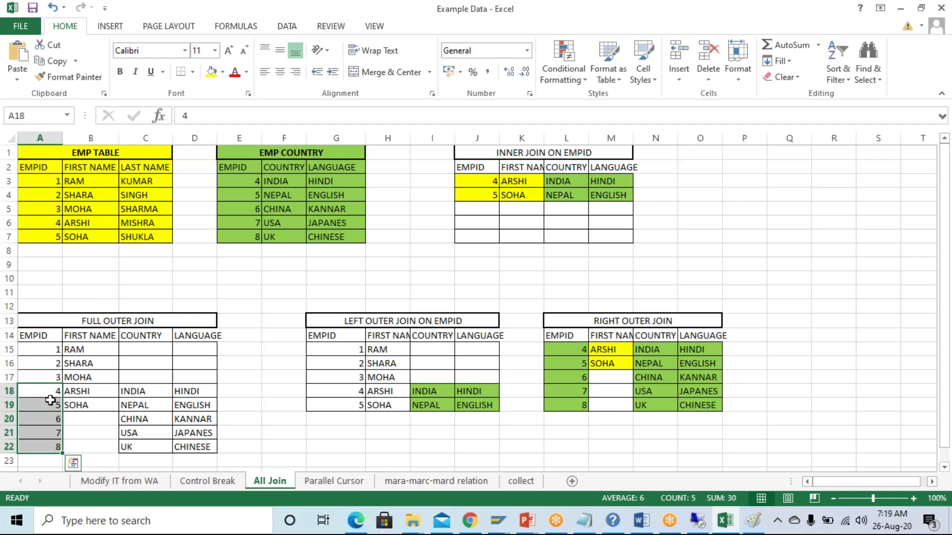
{"action": "left_click_drag", "start_coordinate": [50, 395], "coordinate": [55, 448]}
{"action": "left_click_drag", "start_coordinate": [48, 393], "coordinate": [51, 399]}
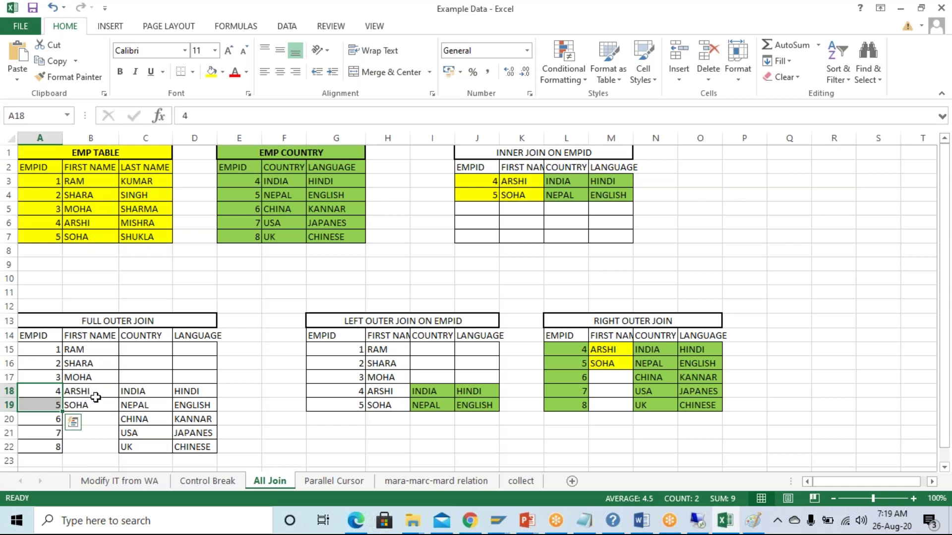
Trace the FULL OUTER JOIN table's first name, country and language columns back to EMP TABLE and EMP COUNTRY.
{"action": "left_click_drag", "start_coordinate": [86, 350], "coordinate": [86, 420]}
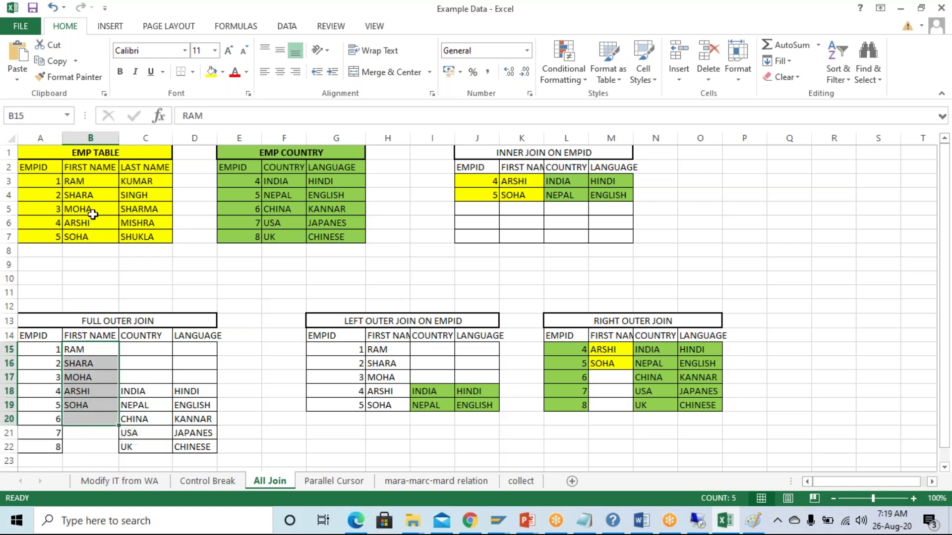
{"action": "key", "text": "ctrl+z"}
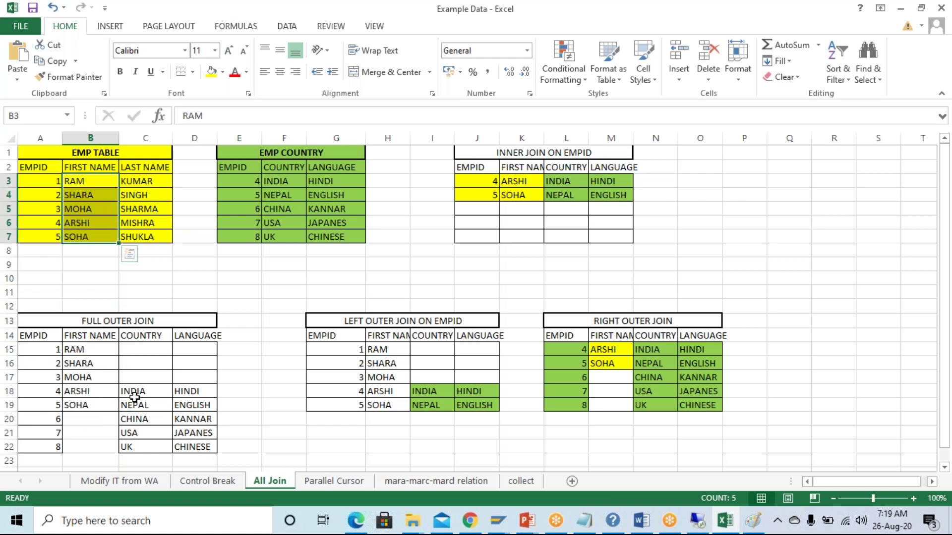
{"action": "left_click_drag", "start_coordinate": [138, 393], "coordinate": [133, 448]}
{"action": "left_click_drag", "start_coordinate": [289, 179], "coordinate": [287, 234]}
{"action": "key", "text": "ctrl+v"}
{"action": "left_click_drag", "start_coordinate": [191, 392], "coordinate": [198, 444]}
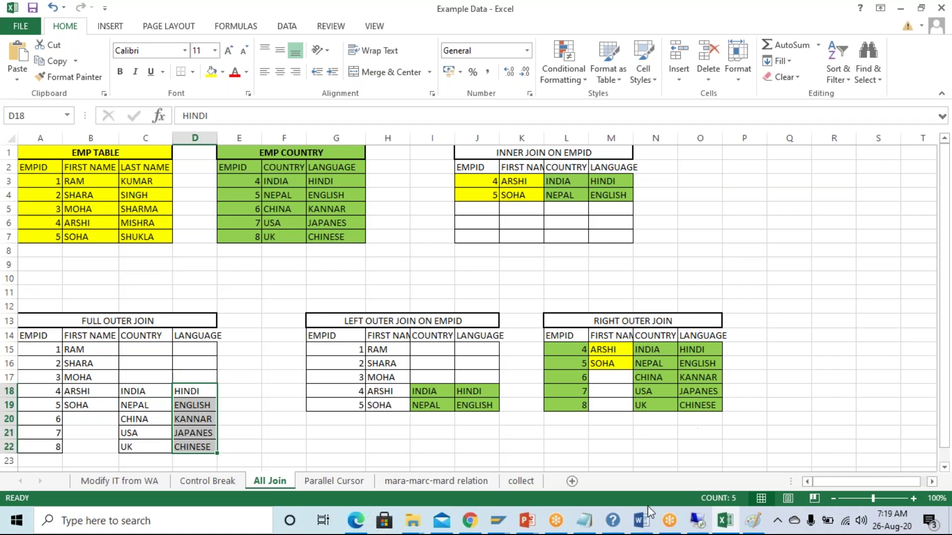
Switch to the remote desktop, close both SAP Dictionary windows, confirm the log off and minimize the remote session.
{"action": "left_click", "coordinate": [694, 526]}
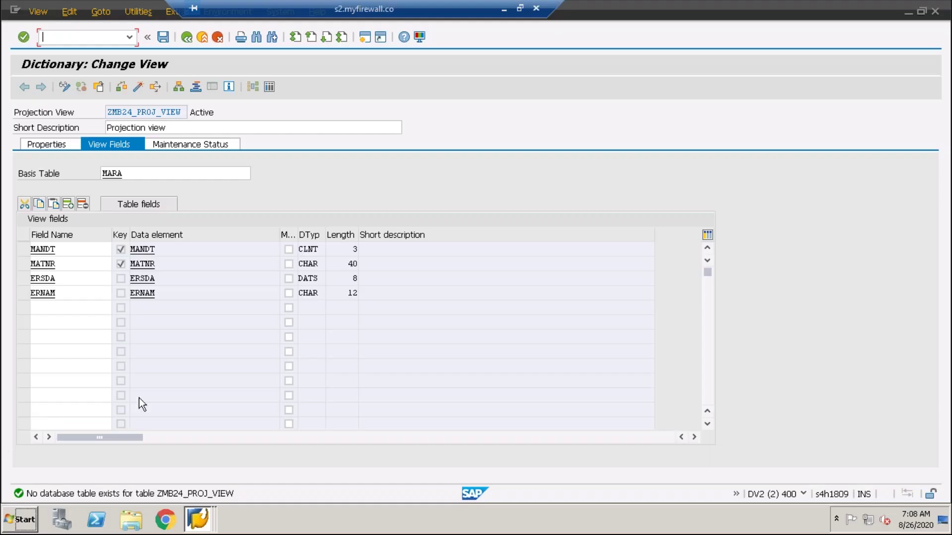
{"action": "left_click", "coordinate": [935, 11]}
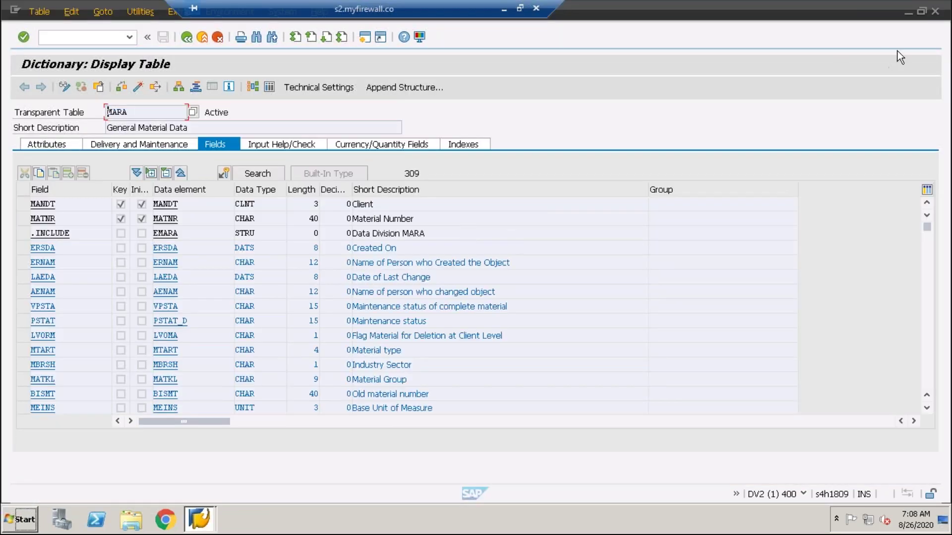
{"action": "left_click", "coordinate": [936, 11]}
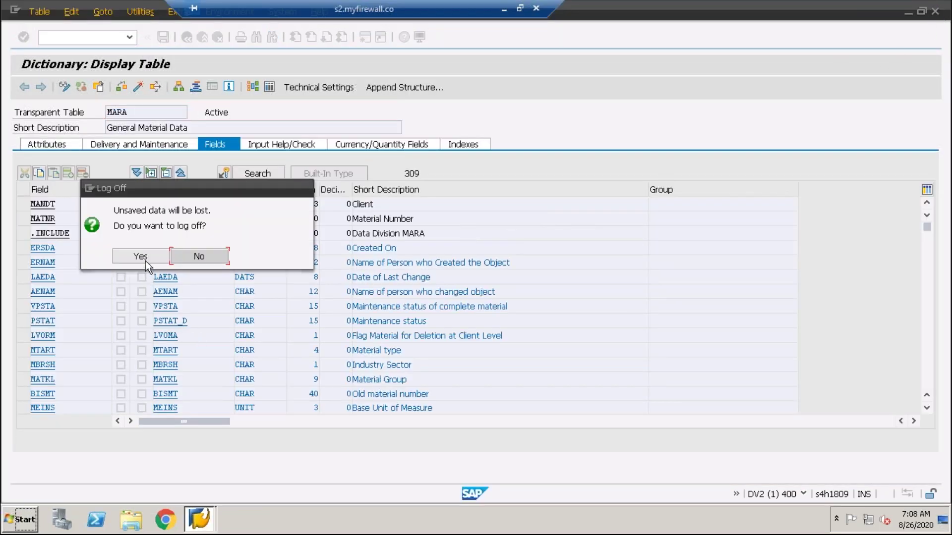
{"action": "left_click", "coordinate": [144, 261]}
{"action": "left_click", "coordinate": [503, 9]}
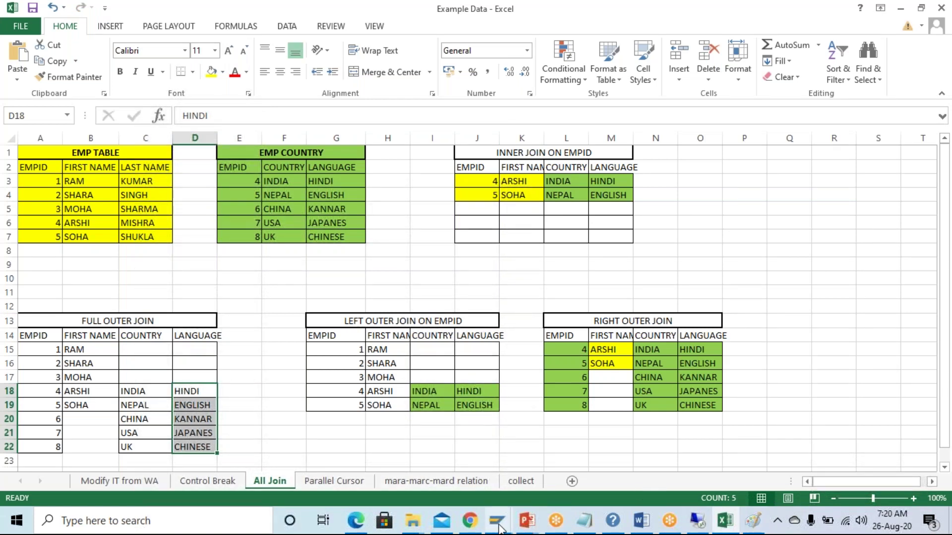
Switch to the local SAP window and examine the MARA–MARC join conditions on MANDT and MATNR in ZMB24_DB_VIEW.
{"action": "mouse_move", "coordinate": [500, 527]}
{"action": "left_click", "coordinate": [563, 485]}
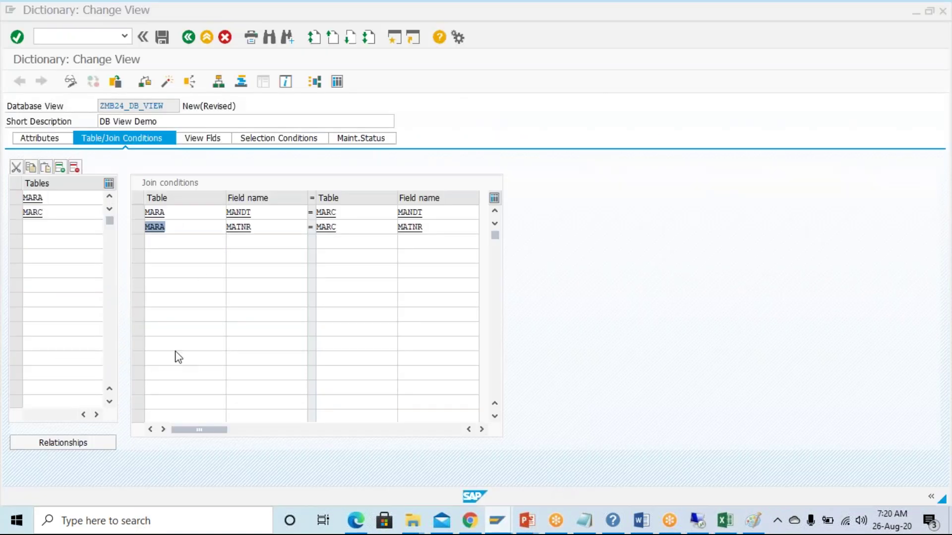
{"action": "left_click", "coordinate": [168, 212]}
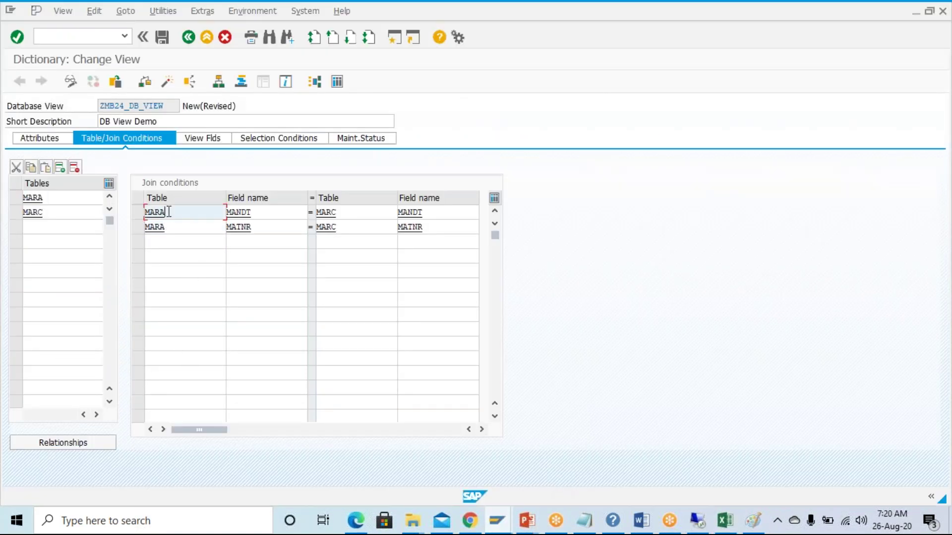
{"action": "left_click", "coordinate": [261, 228]}
{"action": "left_click_drag", "start_coordinate": [343, 227], "coordinate": [297, 229]}
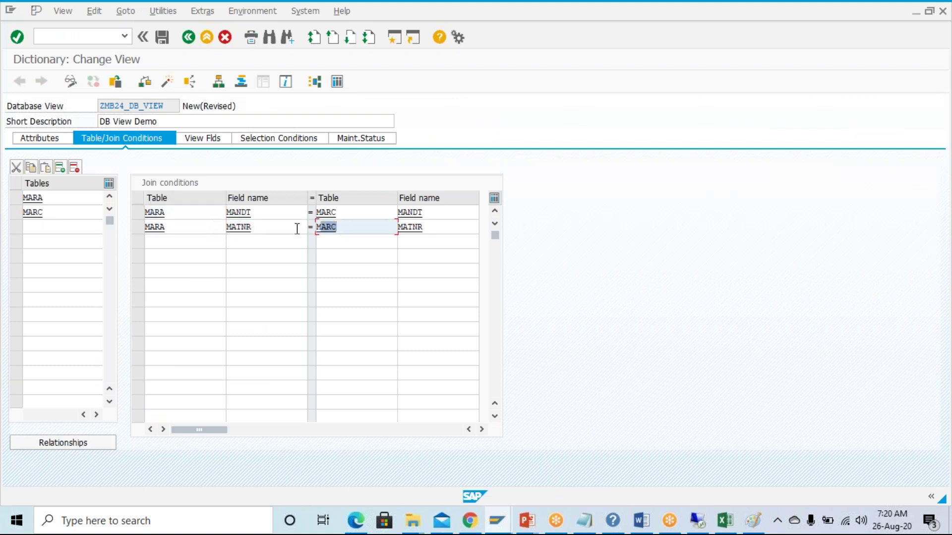
{"action": "left_click_drag", "start_coordinate": [202, 230], "coordinate": [126, 228]}
{"action": "left_click_drag", "start_coordinate": [347, 227], "coordinate": [314, 228]}
{"action": "left_click", "coordinate": [172, 227]}
{"action": "left_click", "coordinate": [288, 230]}
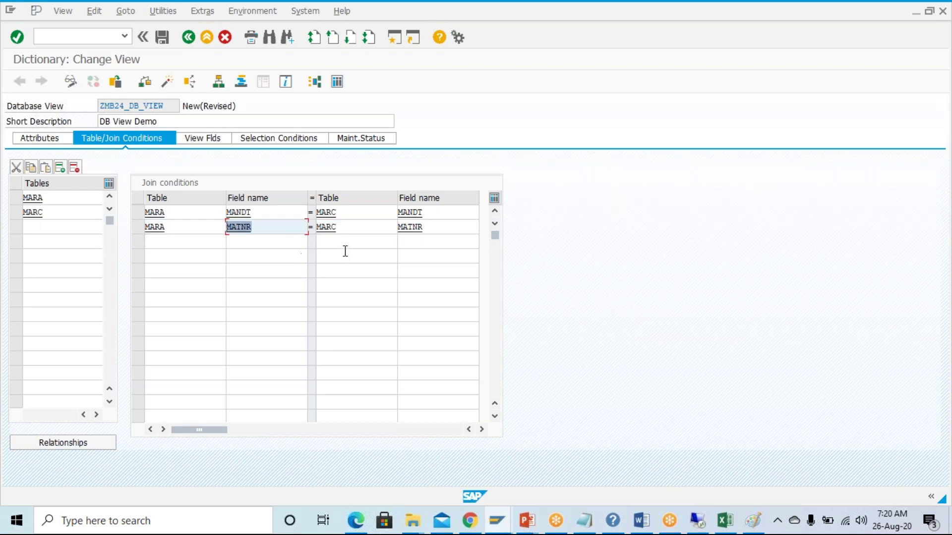
Review the MARA–MARC join condition on MATNR and try to activate the database view.
{"action": "left_click", "coordinate": [422, 228]}
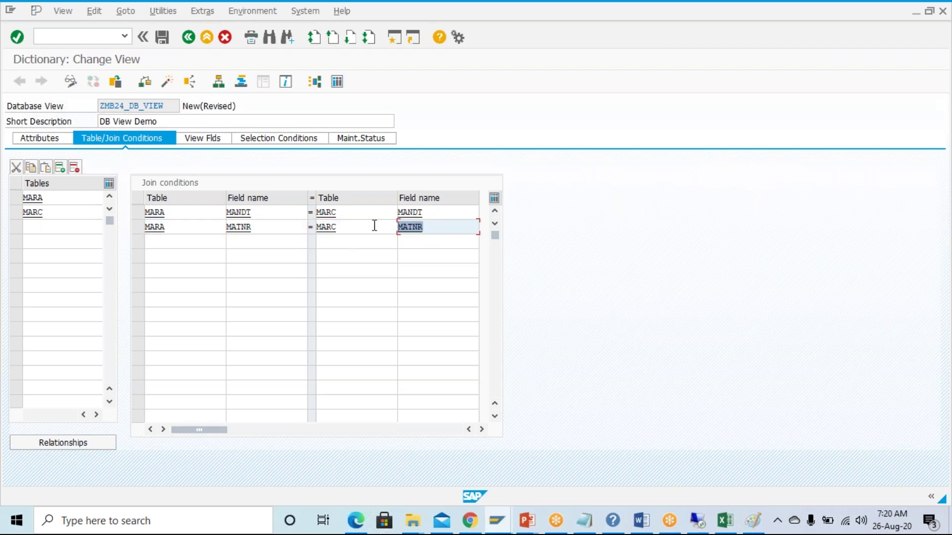
{"action": "left_click", "coordinate": [258, 230]}
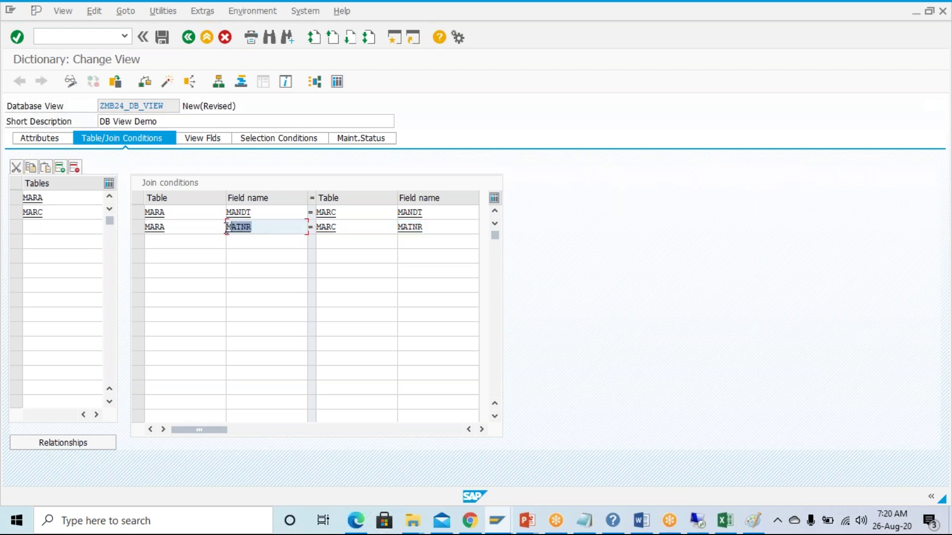
{"action": "left_click", "coordinate": [167, 81]}
{"action": "key", "text": "Return"}
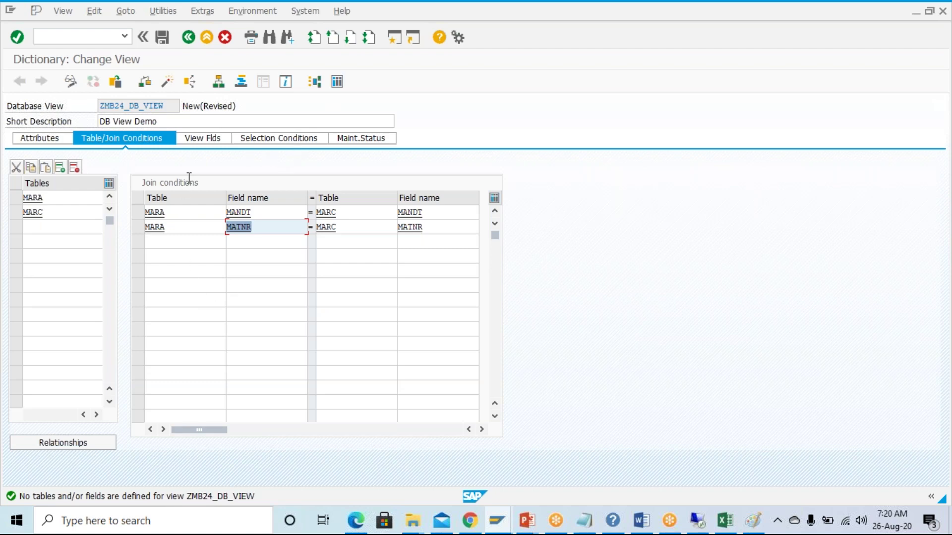
{"action": "key", "text": "shift+Tab"}
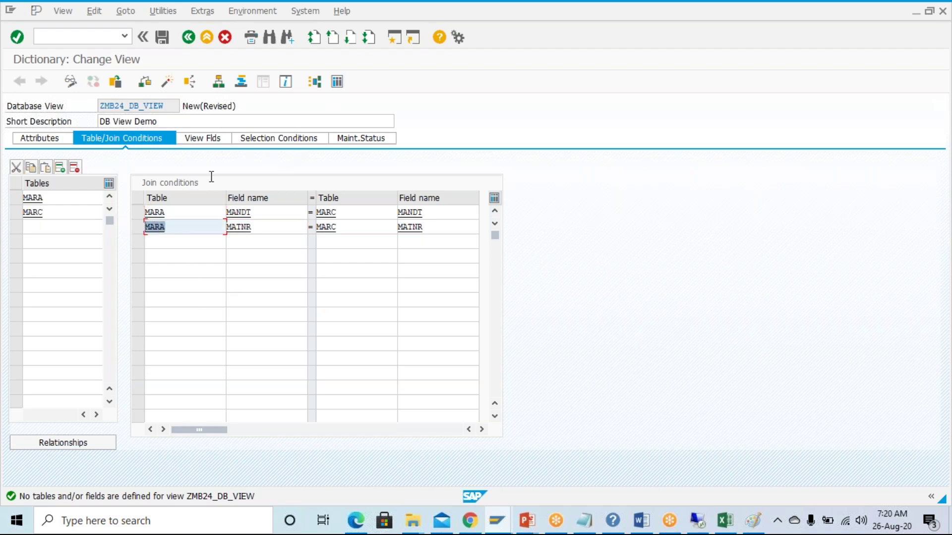
Start the first entry in the list of view fields with the name matnr and source table mara.
{"action": "left_click", "coordinate": [216, 140]}
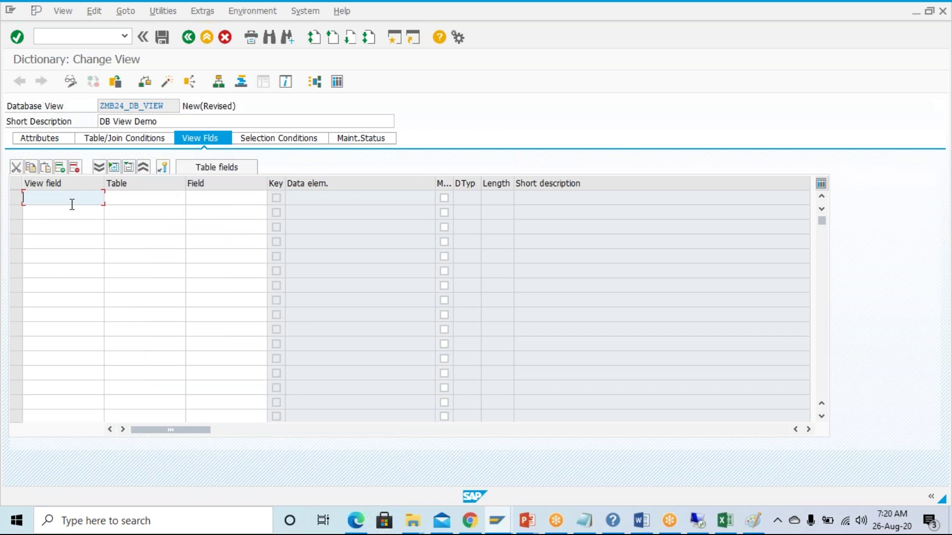
{"action": "left_click", "coordinate": [124, 198]}
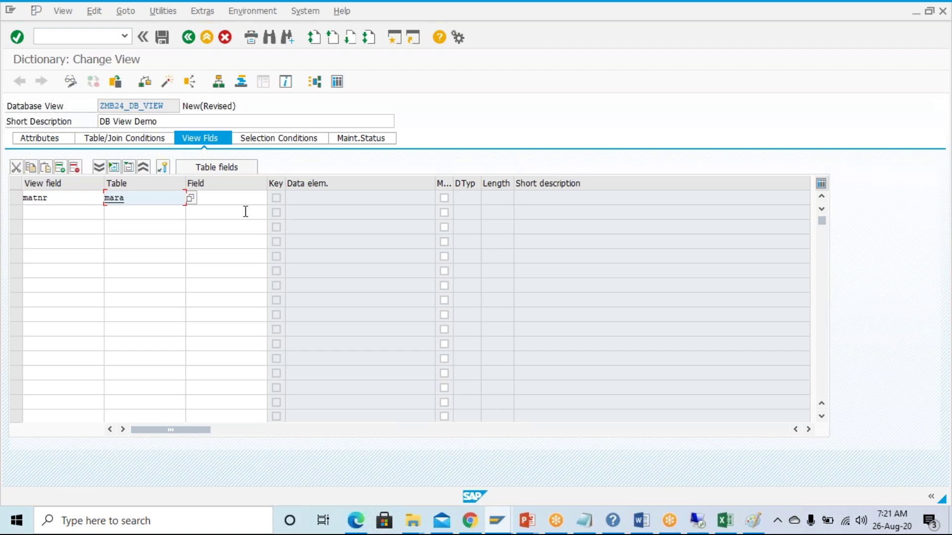
{"action": "key", "text": "Tab"}
{"action": "key", "text": "shift+Tab"}
{"action": "key", "text": "shift+Tab"}
{"action": "key", "text": "Tab"}
{"action": "key", "text": "Tab"}
{"action": "key", "text": "shift+Tab"}
{"action": "key", "text": "shift+Tab"}
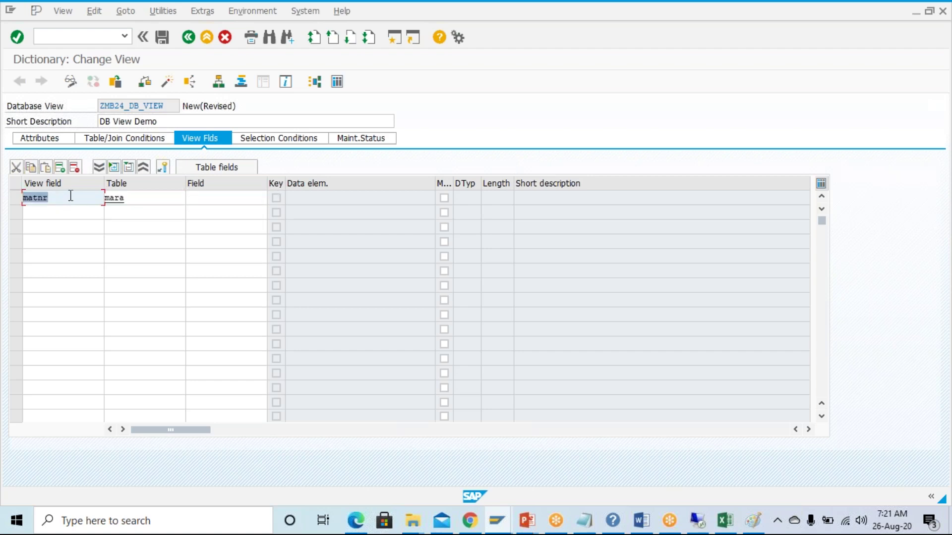
Rename the first view field to Material and assign it the MARA field matnr.
{"action": "key", "text": "Caps_Lock"}
{"action": "type", "text": "mA"}
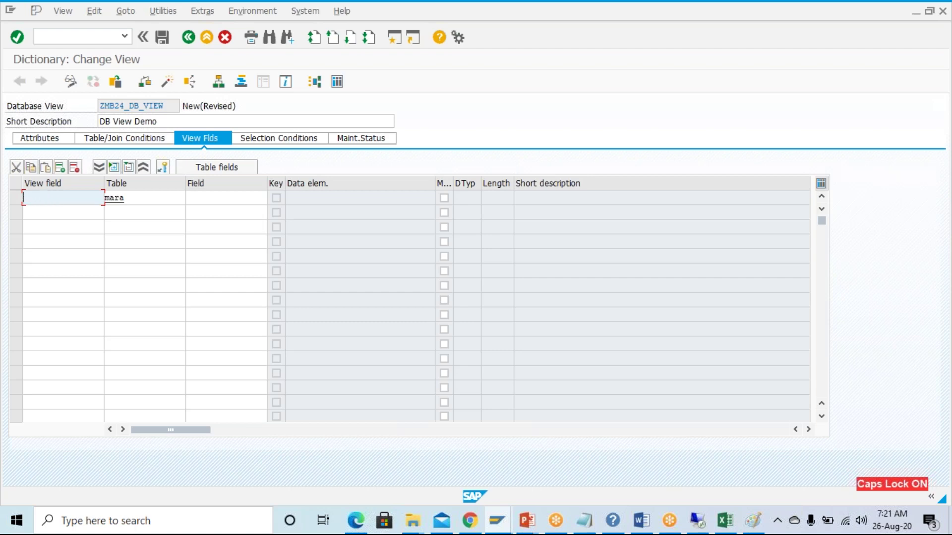
{"action": "type", "text": "Material"}
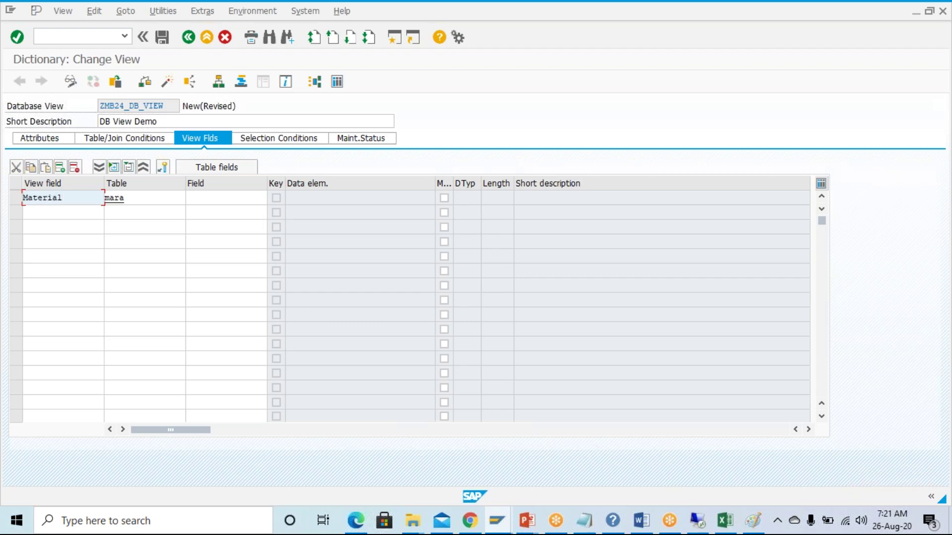
{"action": "left_click", "coordinate": [189, 197]}
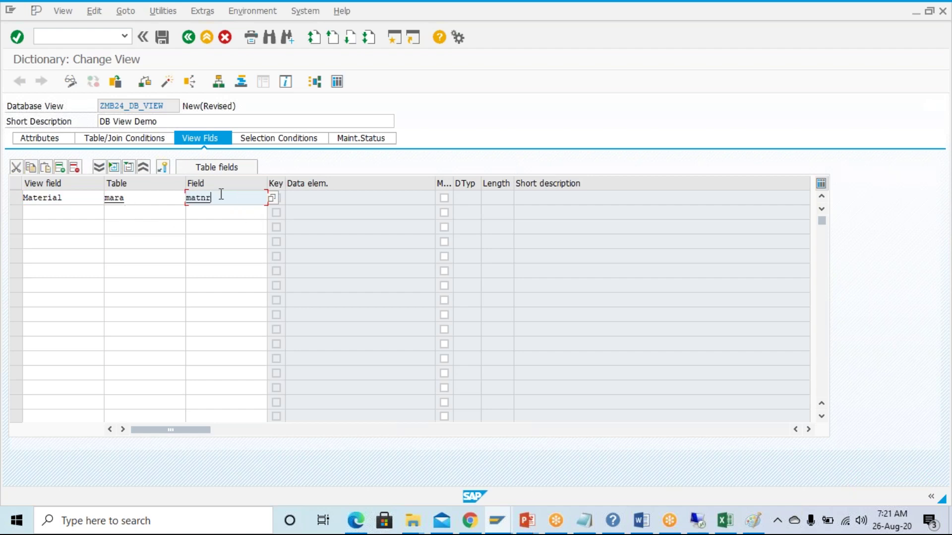
{"action": "key", "text": "Return"}
{"action": "key", "text": "Return"}
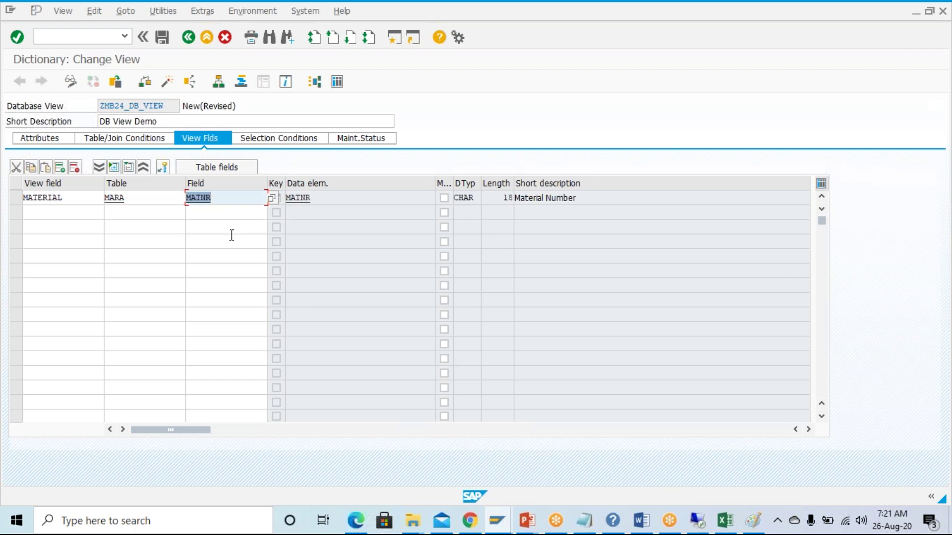
Add a second view field named Plant beneath MATERIAL.
{"action": "left_click", "coordinate": [39, 216]}
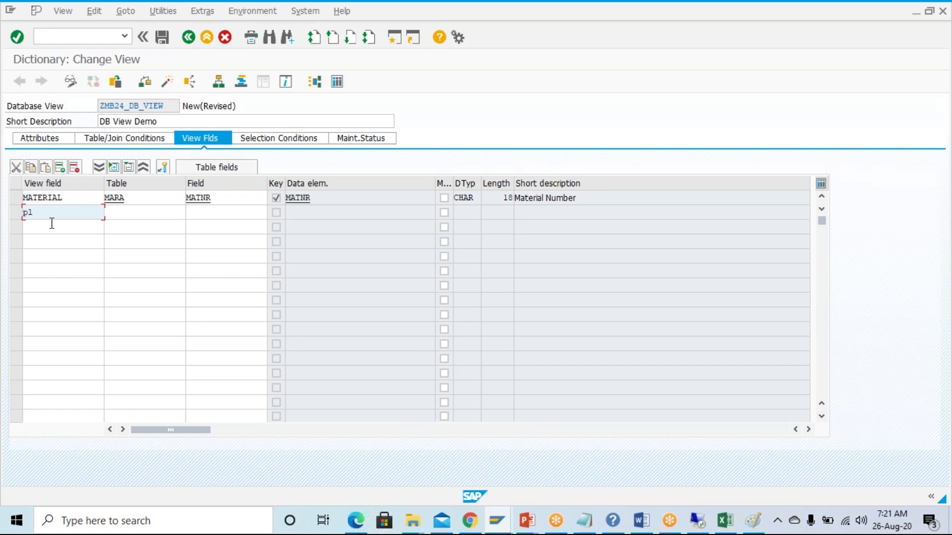
{"action": "key", "text": "BackSpace"}
{"action": "key", "text": "BackSpace"}
{"action": "type", "text": "p"}
{"action": "key", "text": "Caps_Lock"}
{"action": "type", "text": "LAN"}
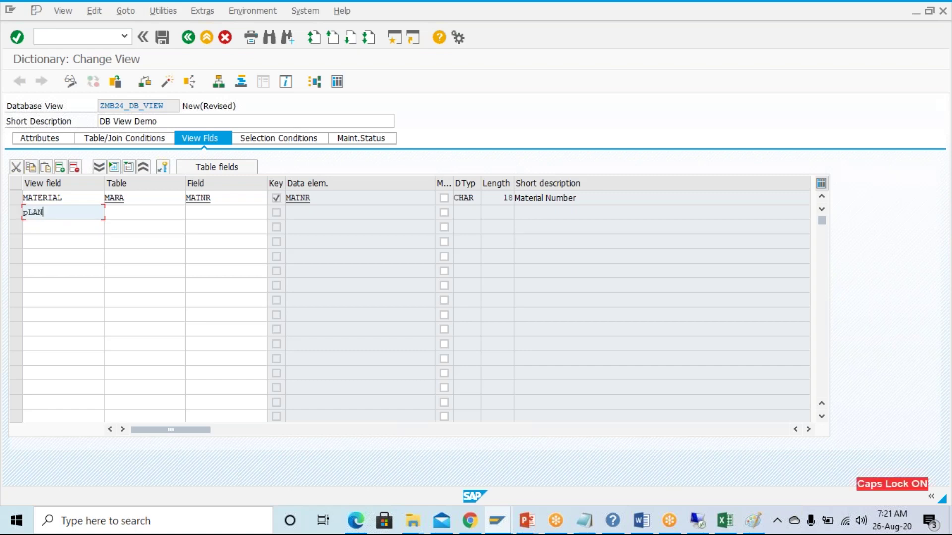
{"action": "key", "text": "BackSpace"}
{"action": "key", "text": "BackSpace"}
{"action": "key", "text": "Caps_Lock"}
{"action": "type", "text": "Plant"}
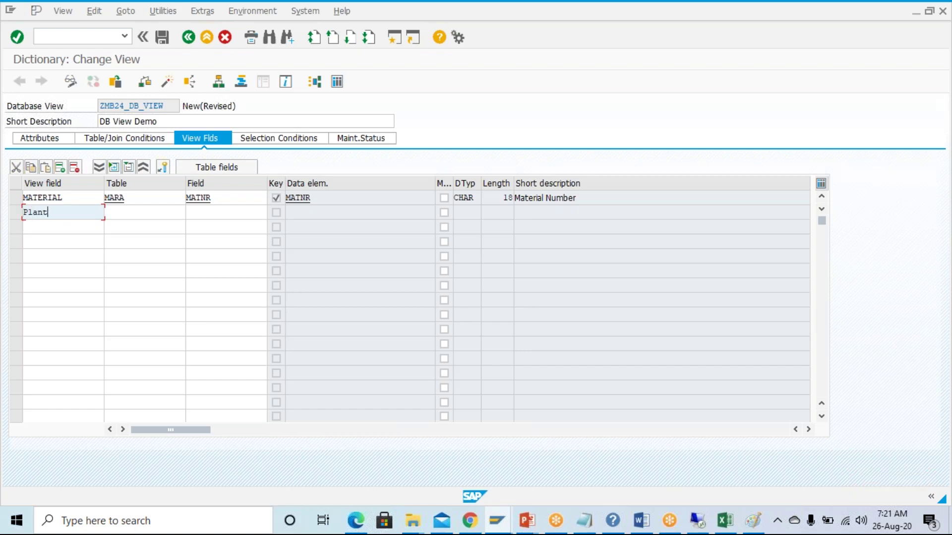
Assign table marc and field WERKS to the Plant view field.
{"action": "left_click", "coordinate": [124, 221]}
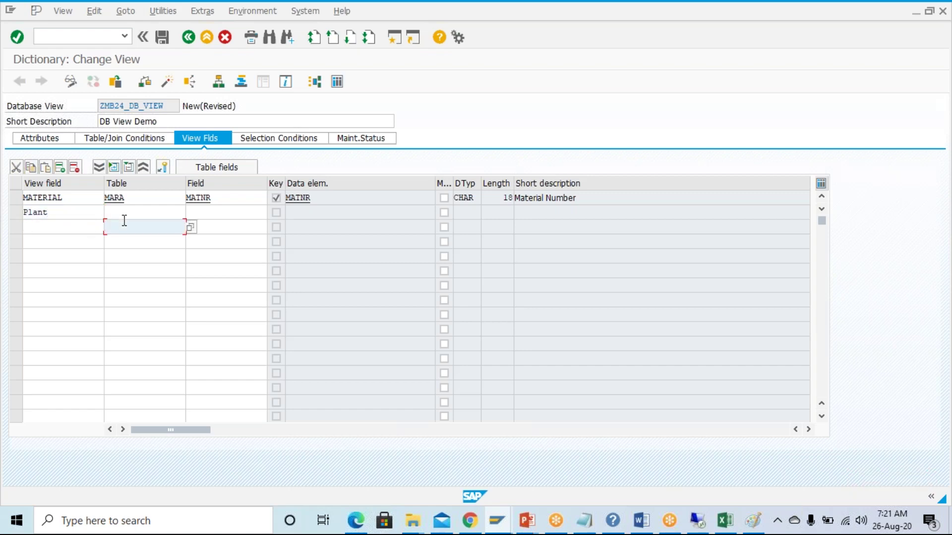
{"action": "left_click", "coordinate": [124, 217]}
{"action": "type", "text": "marc"}
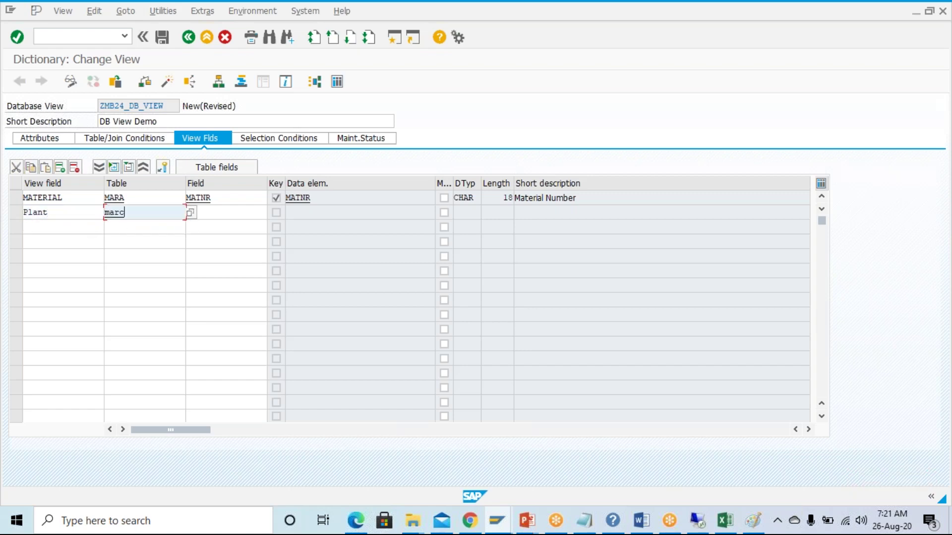
{"action": "left_click", "coordinate": [212, 214]}
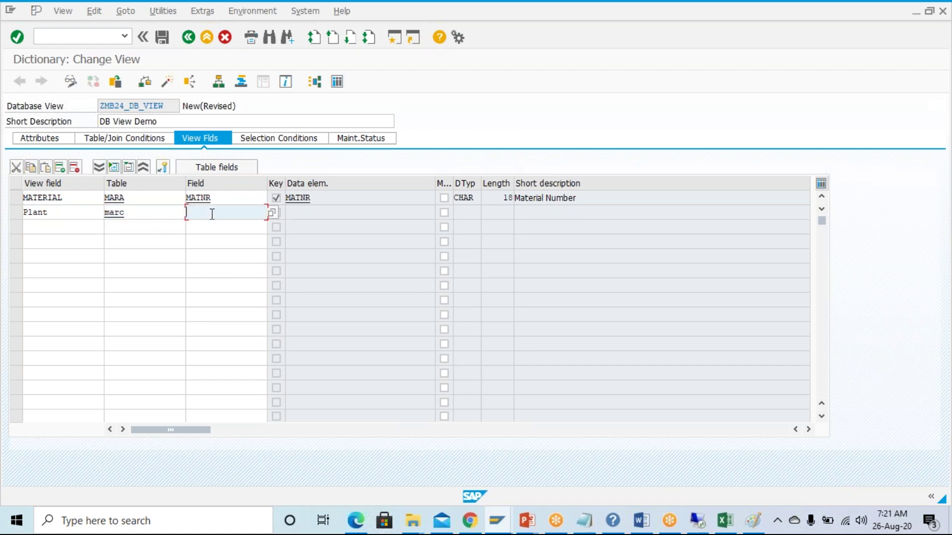
{"action": "key", "text": "Caps_Lock"}
{"action": "type", "text": "M"}
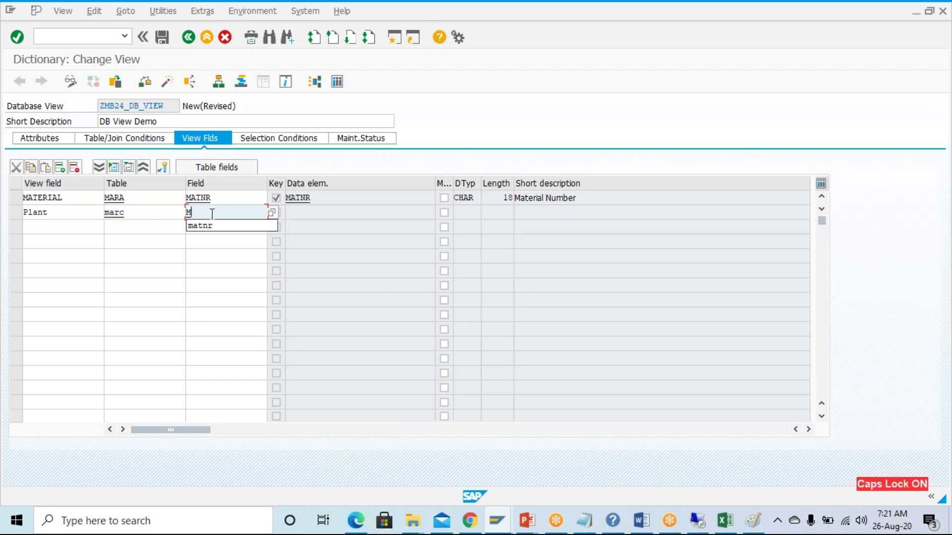
{"action": "type", "text": "WERKS"}
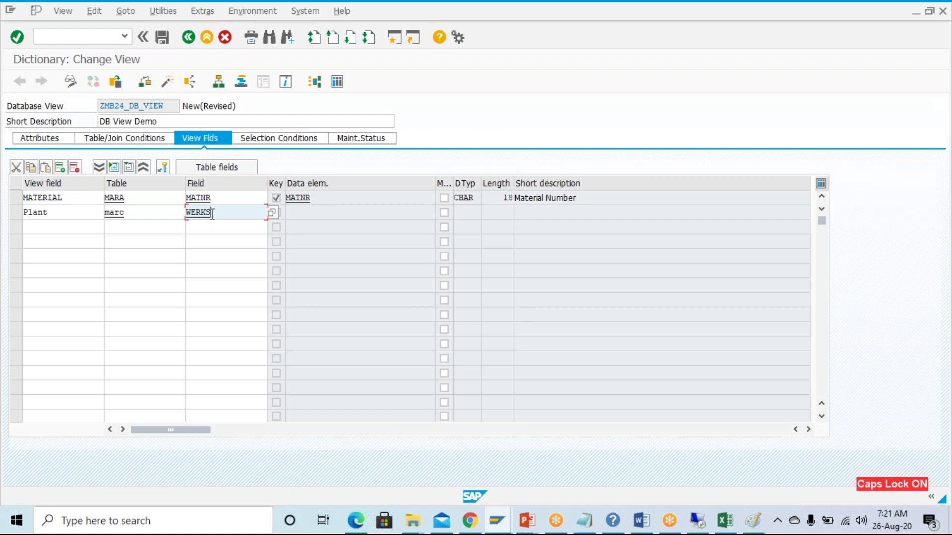
Confirm the PLANT view field based on MARC-WERKS and save the view ZMB24_DB_VIEW as a local object.
{"action": "key", "text": "Return"}
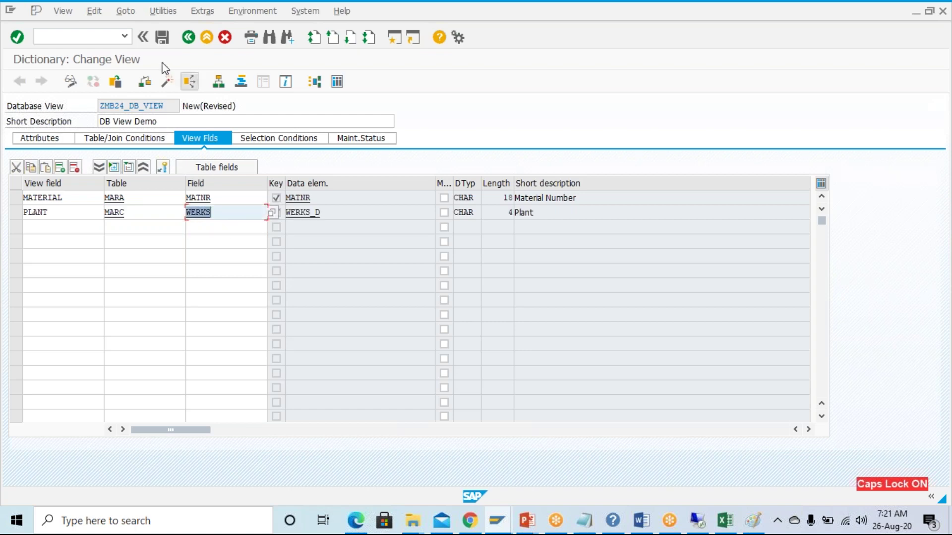
{"action": "left_click", "coordinate": [162, 37]}
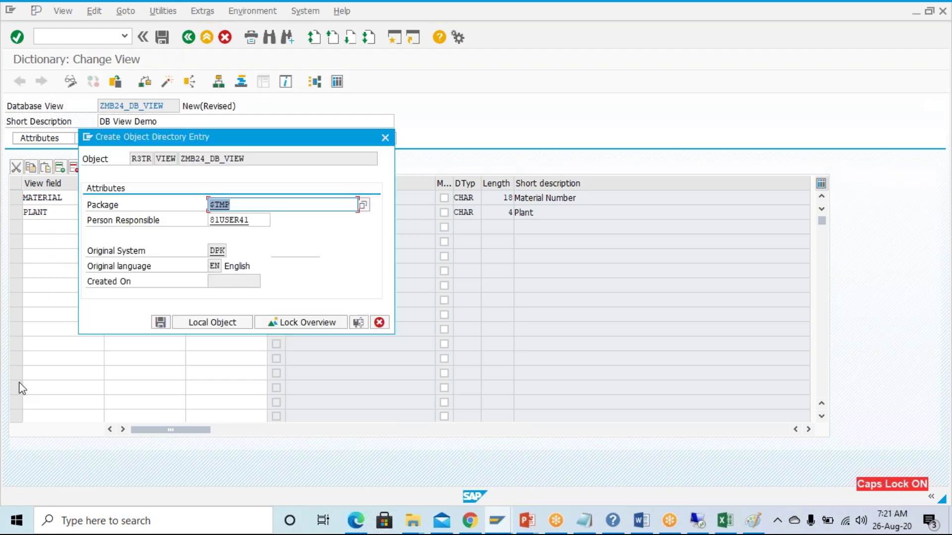
{"action": "left_click", "coordinate": [215, 324]}
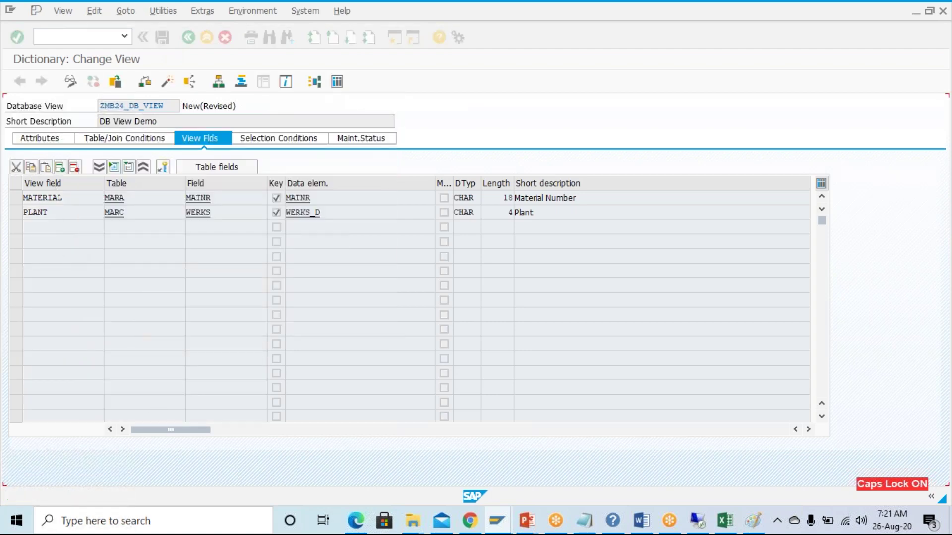
Check the view ZMB24_DB_VIEW for consistency and activate it without displaying the activation log.
{"action": "left_click", "coordinate": [144, 81]}
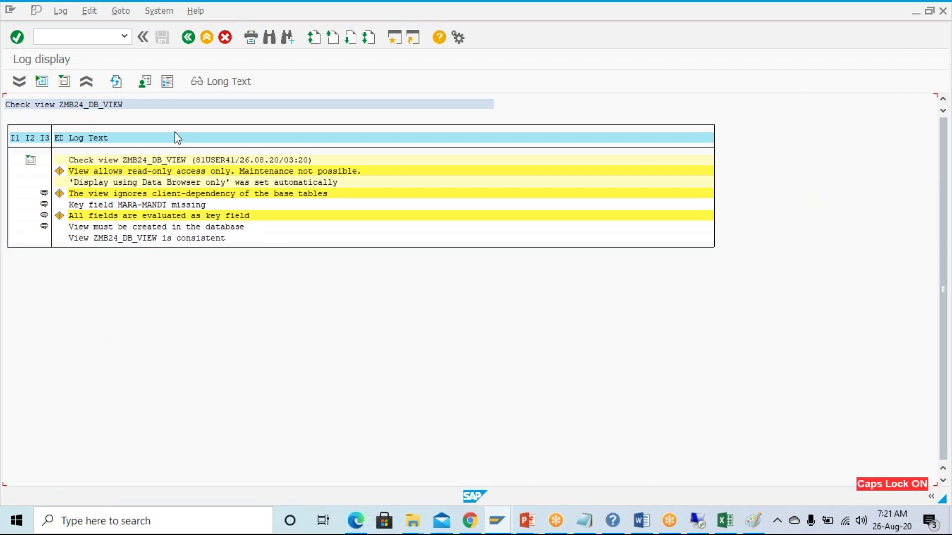
{"action": "left_click", "coordinate": [191, 41]}
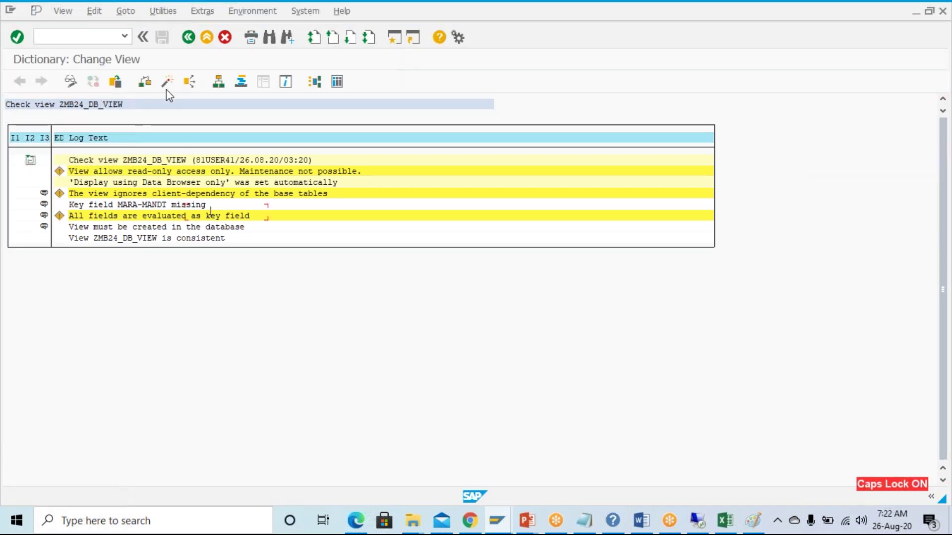
{"action": "left_click", "coordinate": [167, 82]}
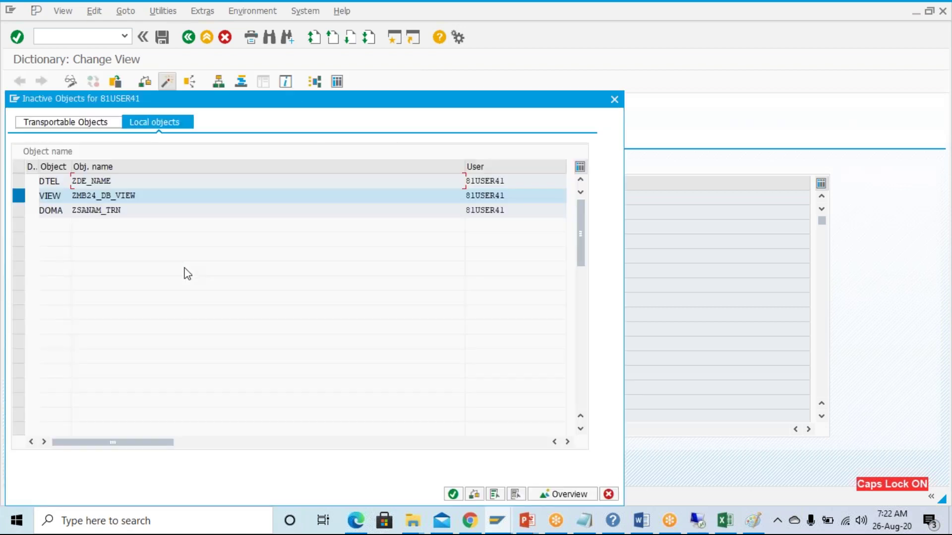
{"action": "key", "text": "Return"}
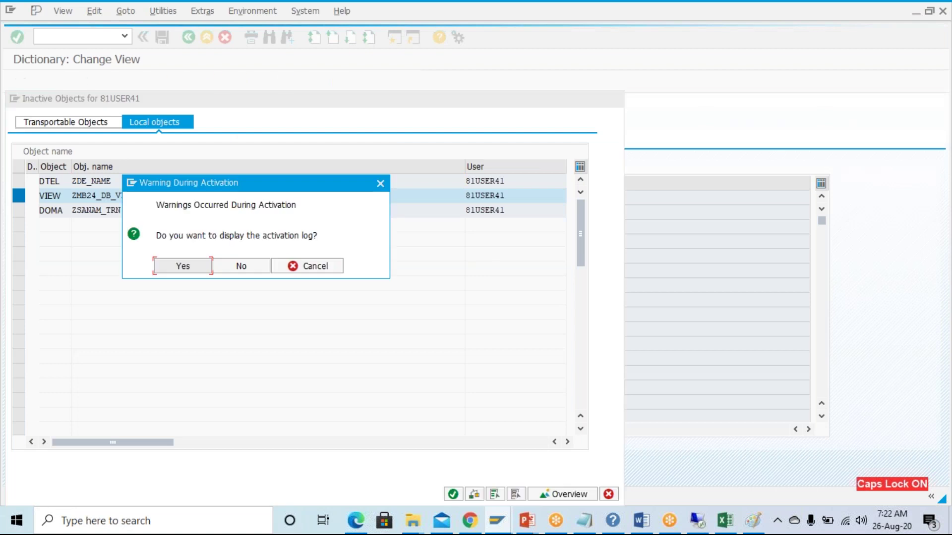
{"action": "left_click", "coordinate": [242, 272]}
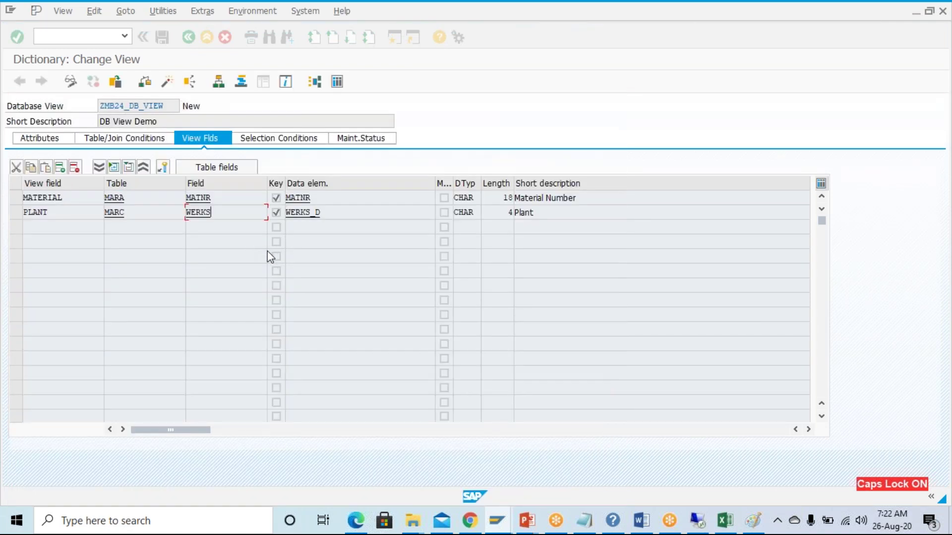
Display the contents of ZMB24_DB_VIEW without any material or plant restriction.
{"action": "left_click", "coordinate": [337, 81]}
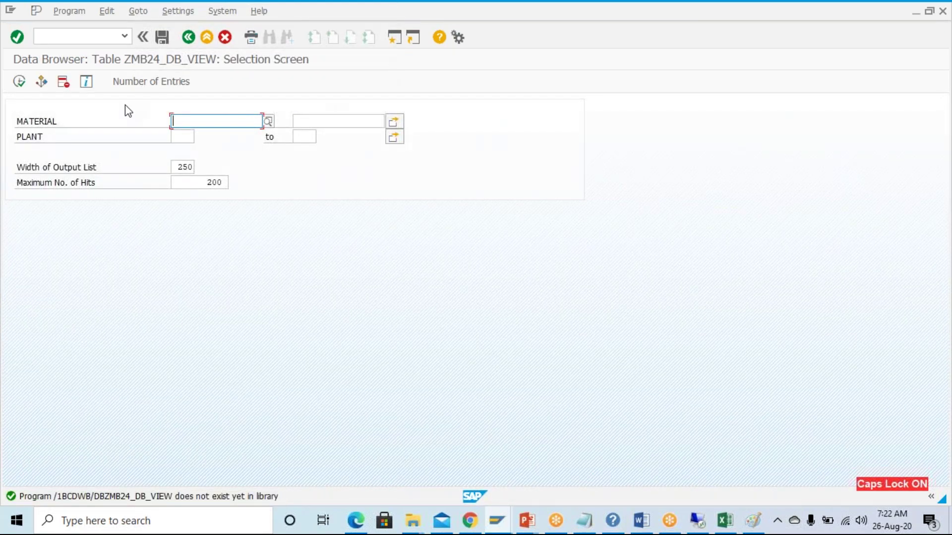
{"action": "left_click", "coordinate": [19, 82]}
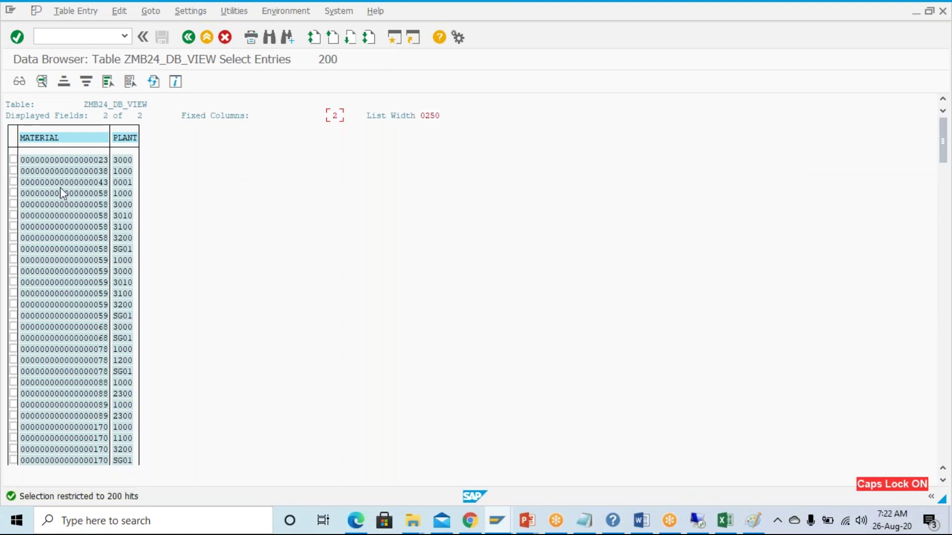
{"action": "left_click", "coordinate": [99, 161]}
{"action": "left_click", "coordinate": [14, 193]}
{"action": "left_click", "coordinate": [14, 204]}
{"action": "left_click", "coordinate": [13, 216]}
{"action": "left_click", "coordinate": [12, 218]}
{"action": "left_click", "coordinate": [125, 216]}
{"action": "left_click", "coordinate": [14, 219]}
{"action": "left_click", "coordinate": [13, 215]}
{"action": "left_click", "coordinate": [14, 226]}
{"action": "left_click", "coordinate": [13, 237]}
{"action": "left_click", "coordinate": [14, 248]}
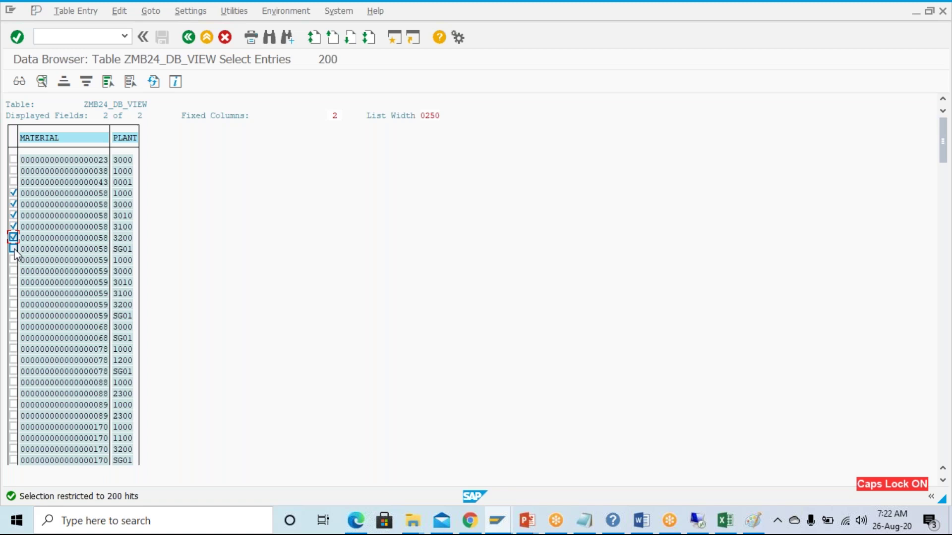
{"action": "left_click_drag", "start_coordinate": [108, 194], "coordinate": [104, 196]}
{"action": "left_click", "coordinate": [96, 228]}
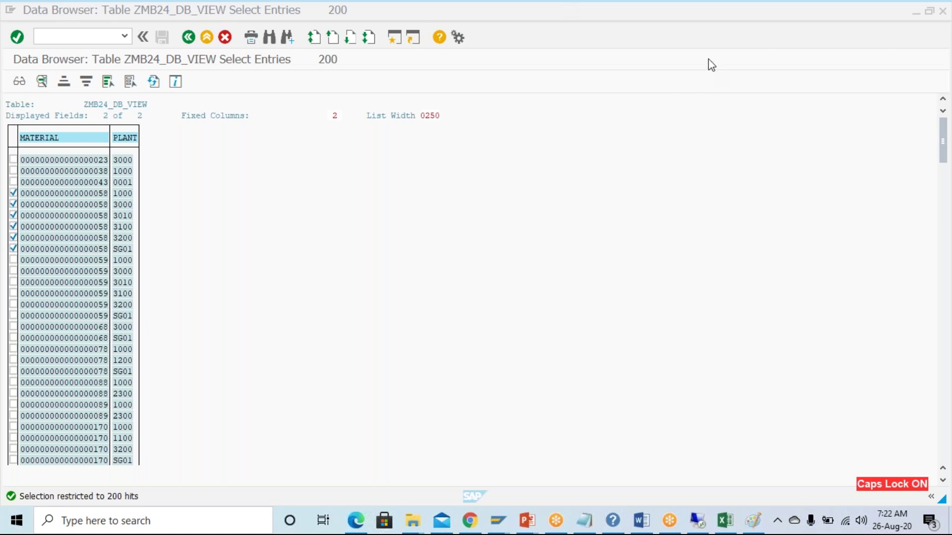
{"action": "left_click", "coordinate": [77, 195]}
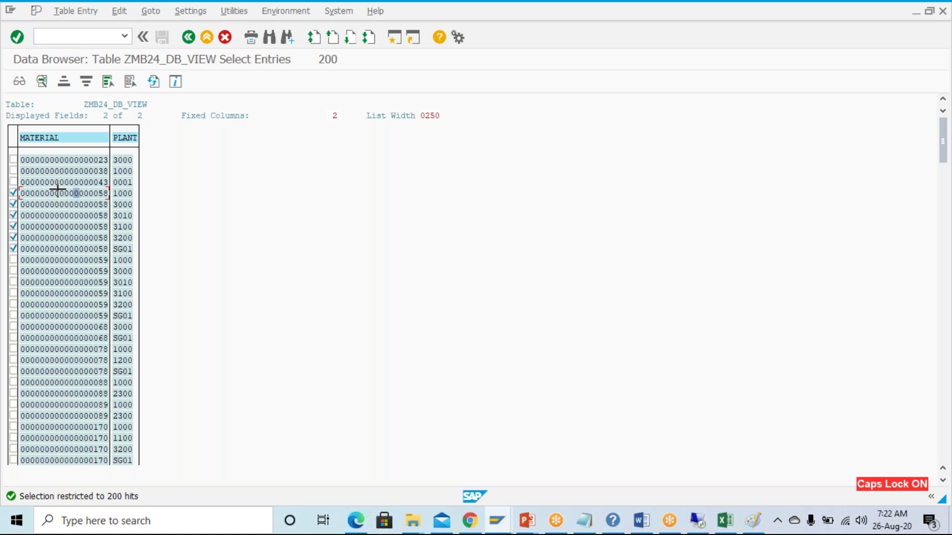
{"action": "left_click_drag", "start_coordinate": [26, 195], "coordinate": [110, 195]}
{"action": "key", "text": "ctrl+c"}
{"action": "left_click", "coordinate": [56, 36]}
{"action": "type", "text": "/OSE11"}
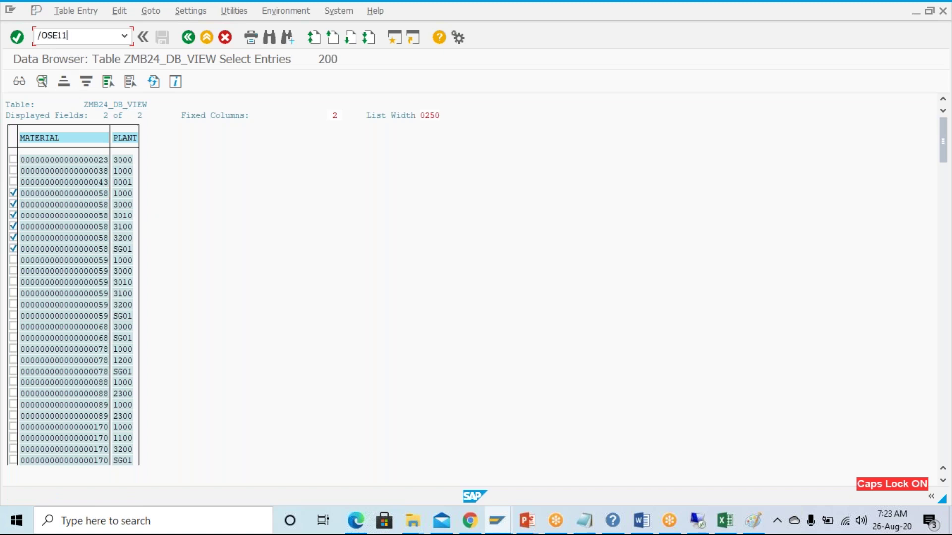
{"action": "key", "text": "Return"}
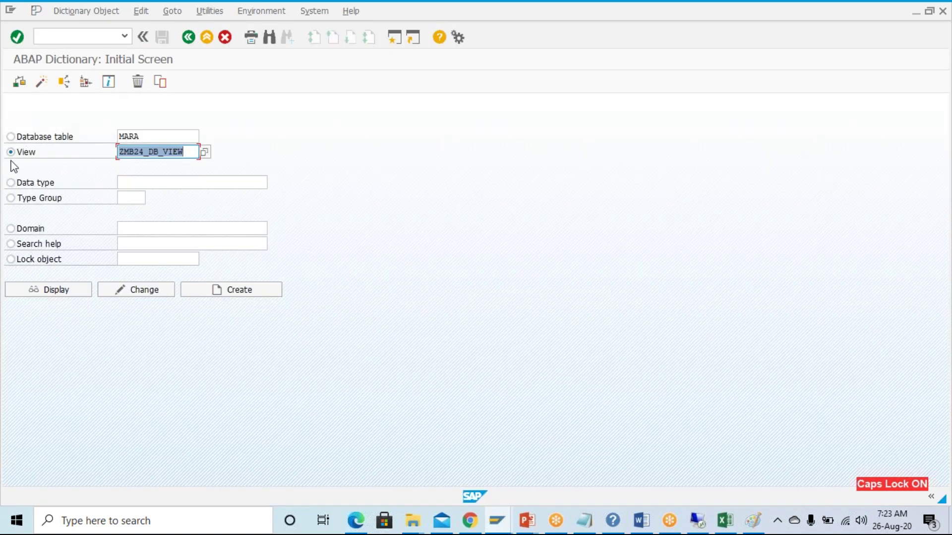
{"action": "left_click", "coordinate": [10, 137]}
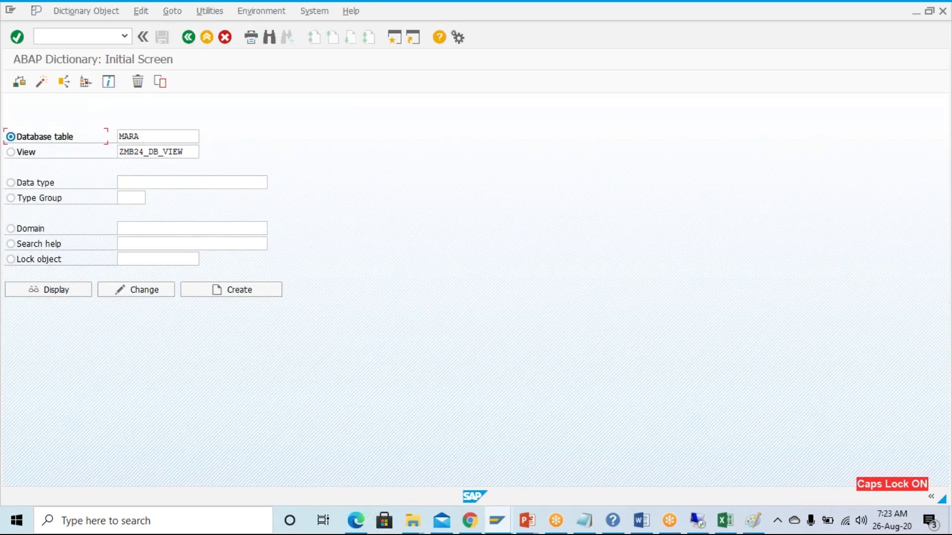
{"action": "left_click", "coordinate": [39, 295]}
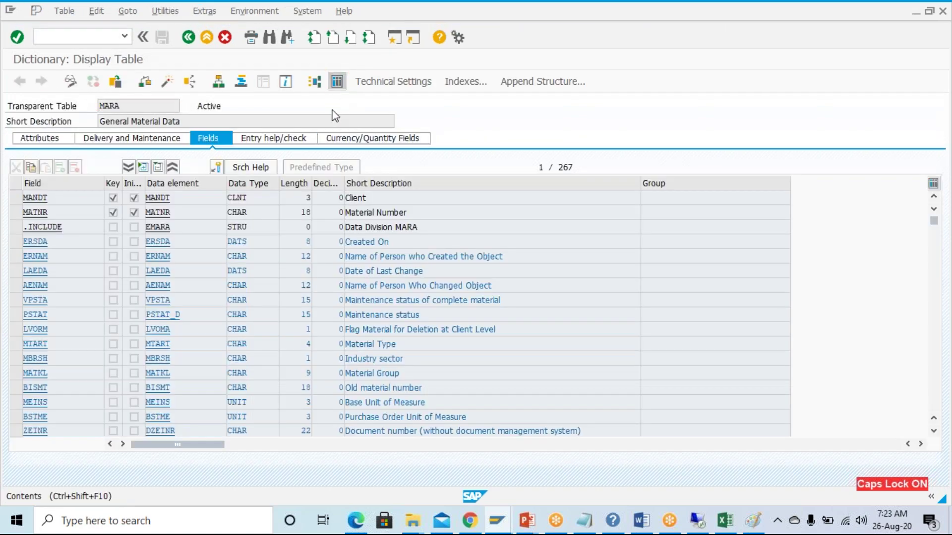
{"action": "left_click", "coordinate": [338, 82]}
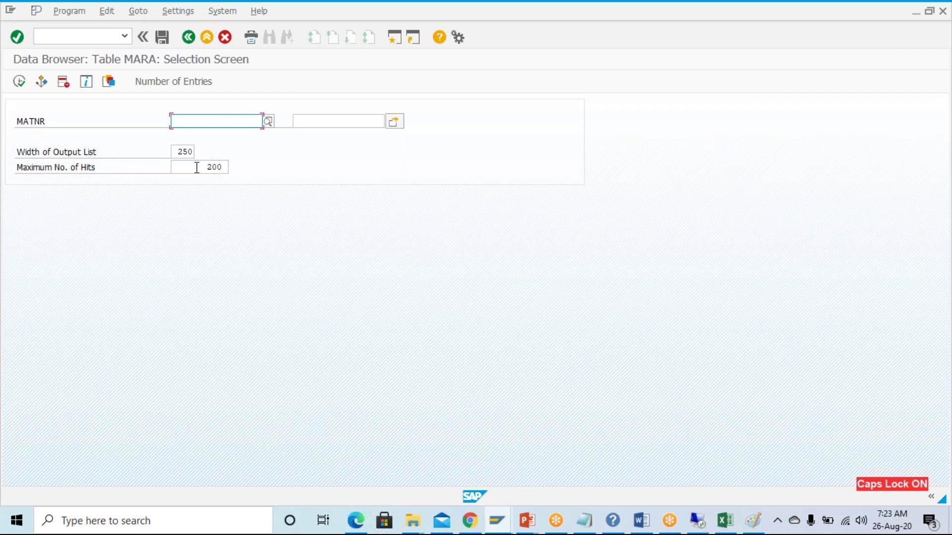
{"action": "key", "text": "ctrl+v"}
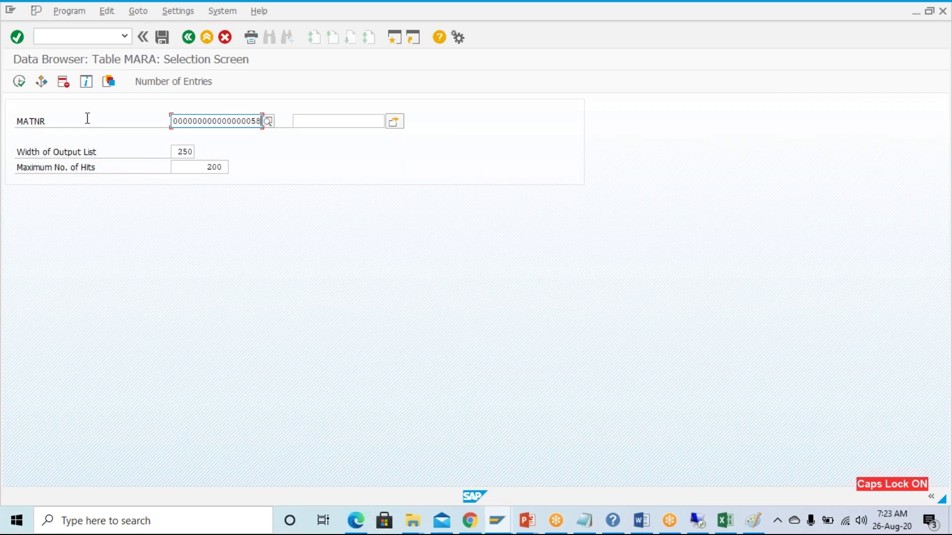
{"action": "left_click", "coordinate": [23, 87]}
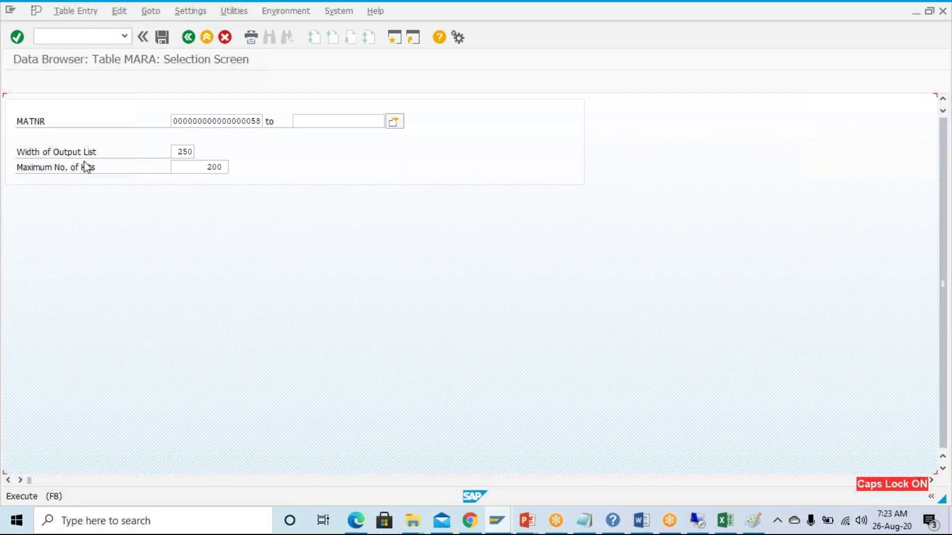
{"action": "left_click", "coordinate": [87, 160]}
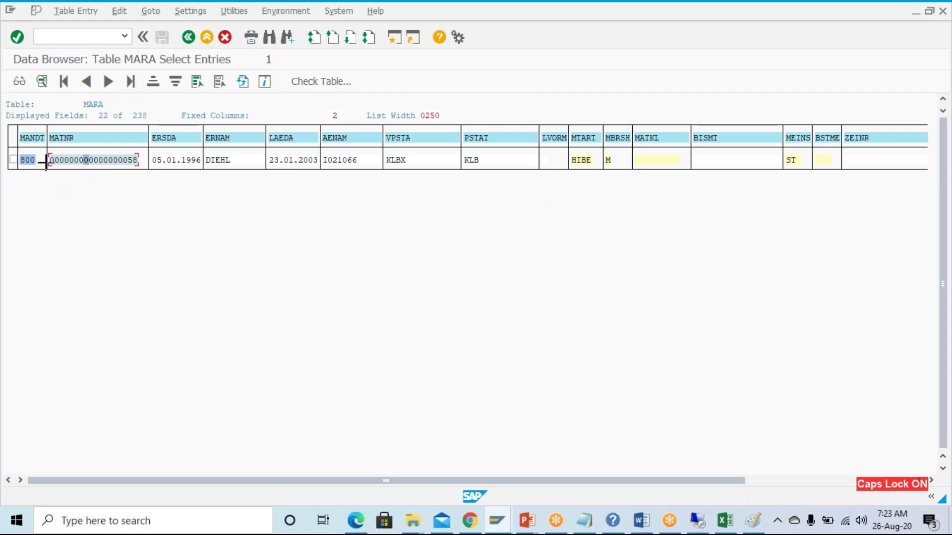
Copy the MATNR value from the displayed MARA entry.
{"action": "key", "text": "ctrl+y"}
{"action": "left_click_drag", "start_coordinate": [49, 160], "coordinate": [145, 164]}
{"action": "key", "text": "ctrl+c"}
Return to the dictionary's initial screen and display the definition of database table MARC.
{"action": "left_click", "coordinate": [188, 37]}
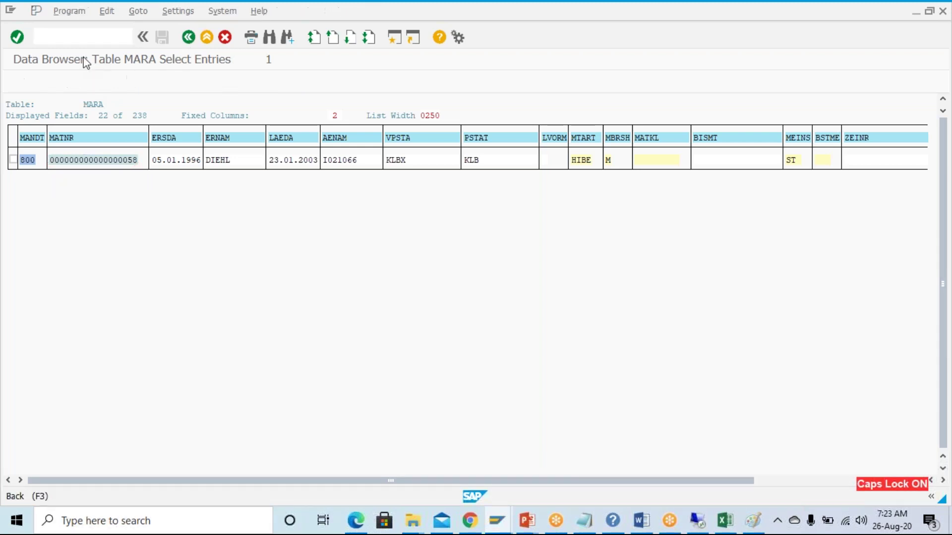
{"action": "left_click", "coordinate": [181, 85]}
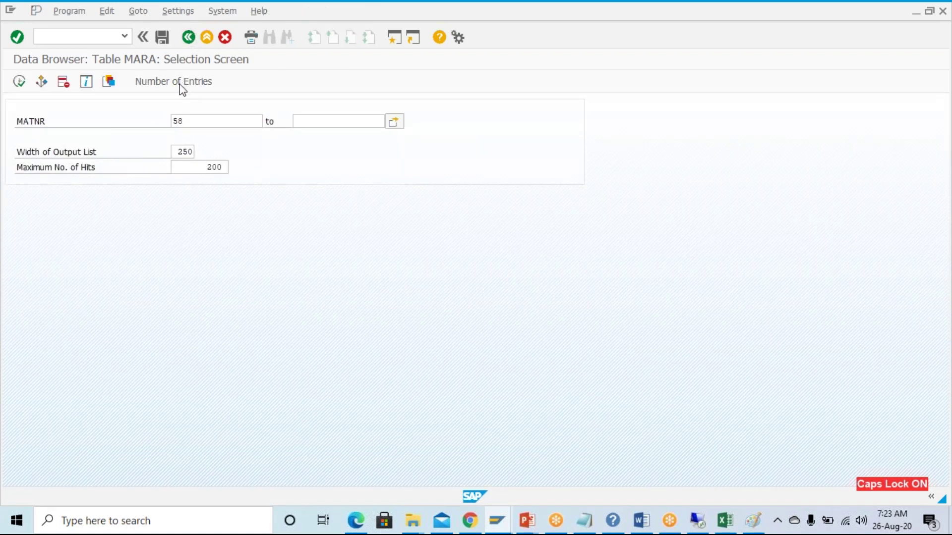
{"action": "key", "text": "F3"}
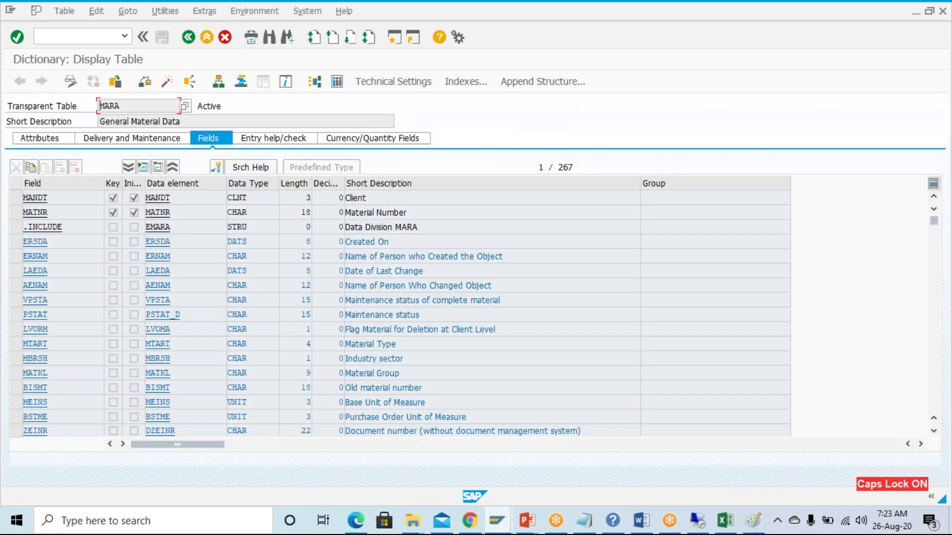
{"action": "left_click", "coordinate": [189, 37]}
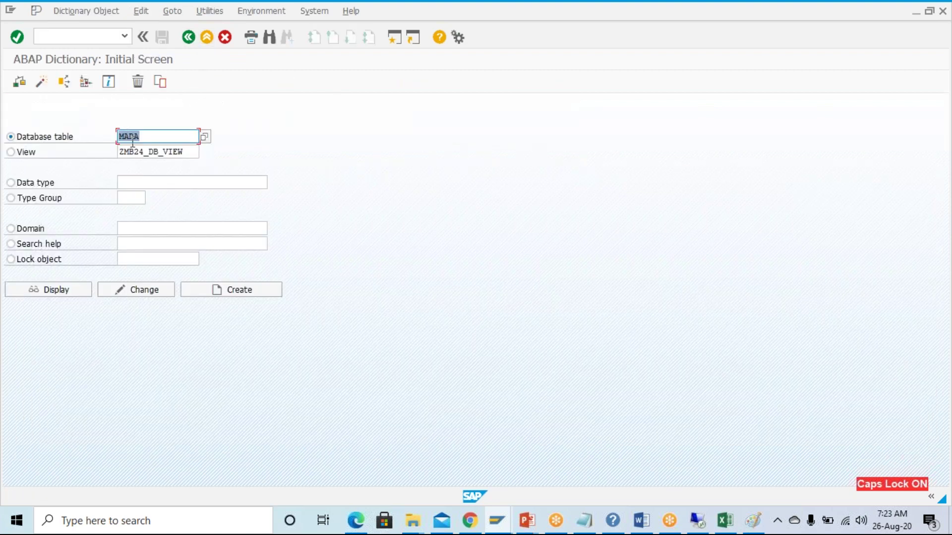
{"action": "type", "text": "MARC"}
{"action": "key", "text": "Return"}
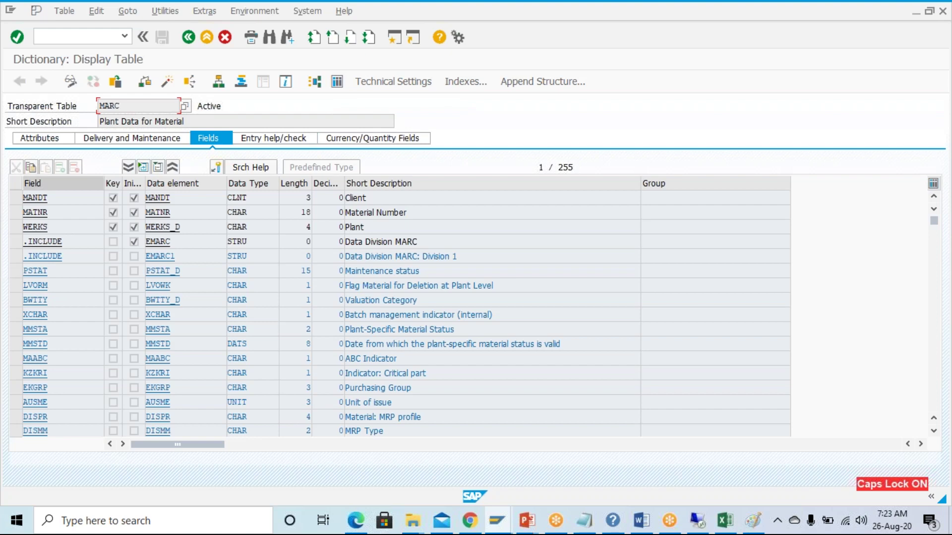
{"action": "double_click", "coordinate": [123, 107]}
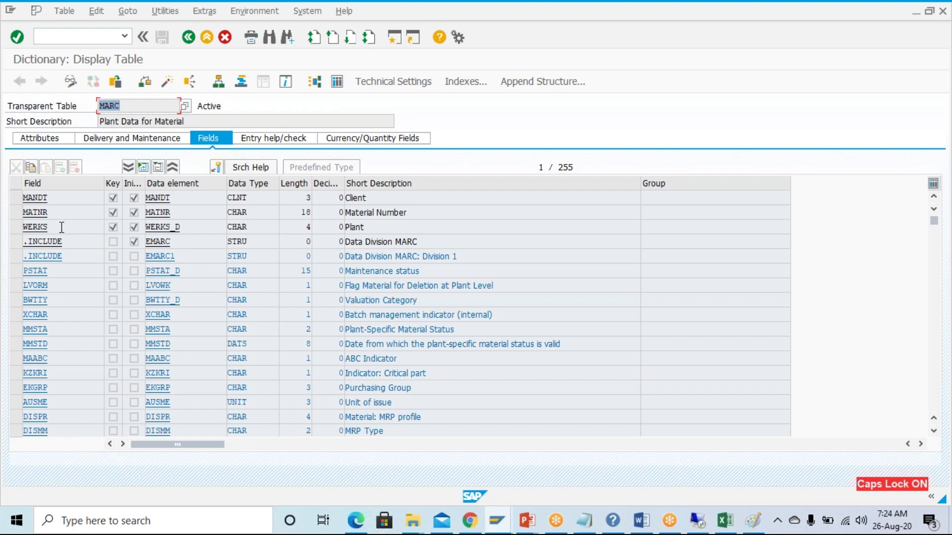
Display the MARC table contents for the copied material number and examine its plant entries.
{"action": "left_click", "coordinate": [337, 81]}
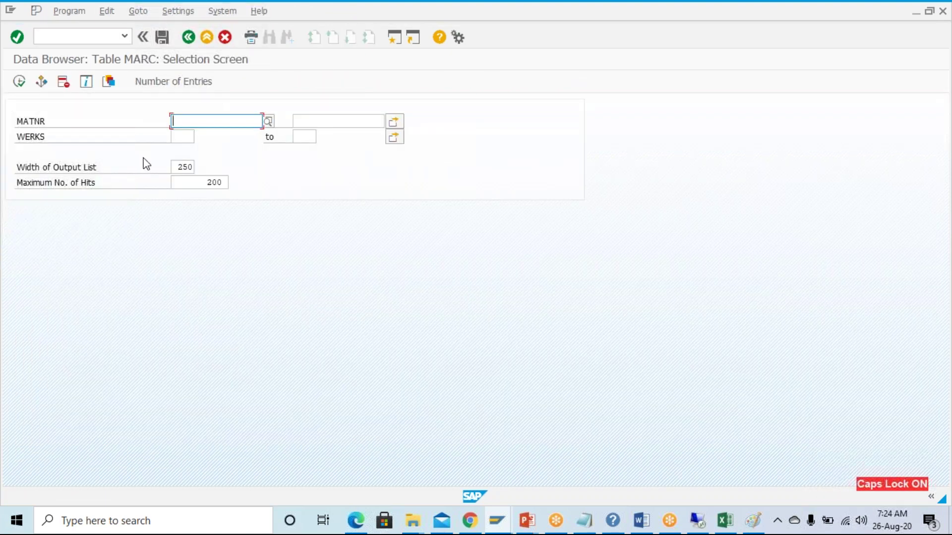
{"action": "key", "text": "ctrl+v"}
{"action": "left_click", "coordinate": [19, 81]}
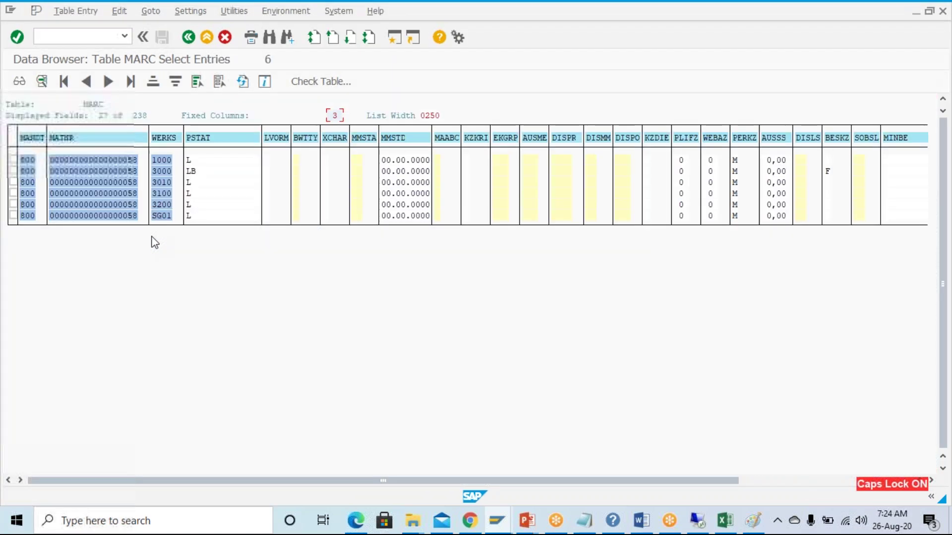
{"action": "key", "text": "Tab"}
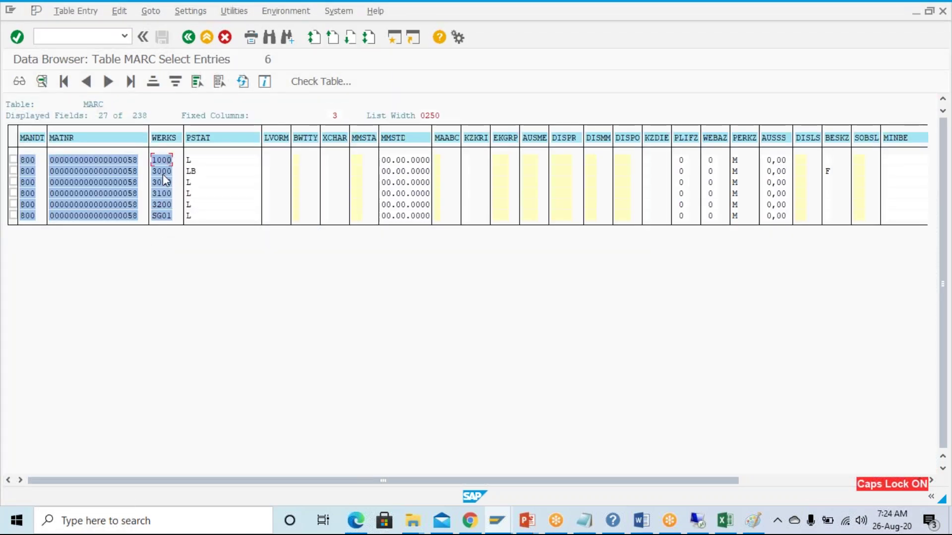
{"action": "left_click", "coordinate": [81, 170]}
{"action": "left_click", "coordinate": [101, 217]}
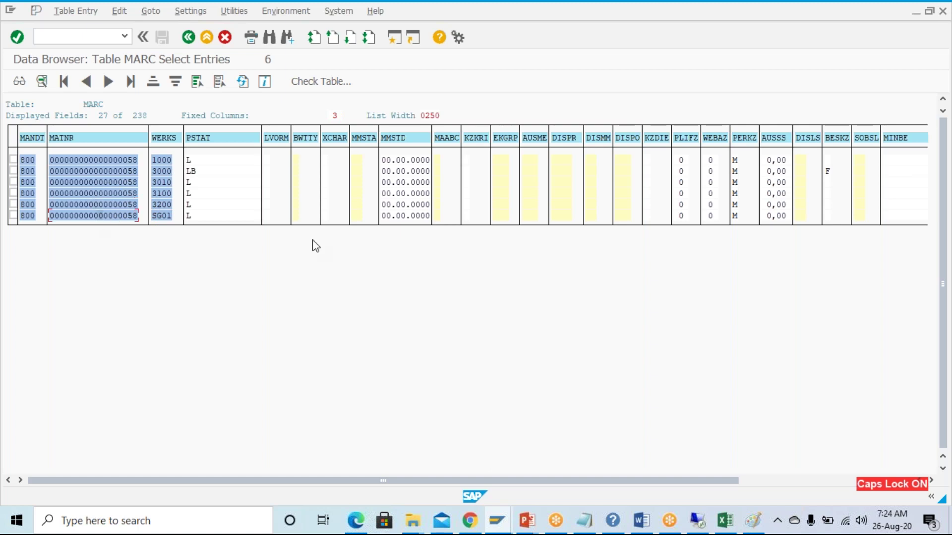
Leave the data browser, return to the field definition of ZMB24_DB_VIEW and select the MATERIAL view field name.
{"action": "key", "text": "F3"}
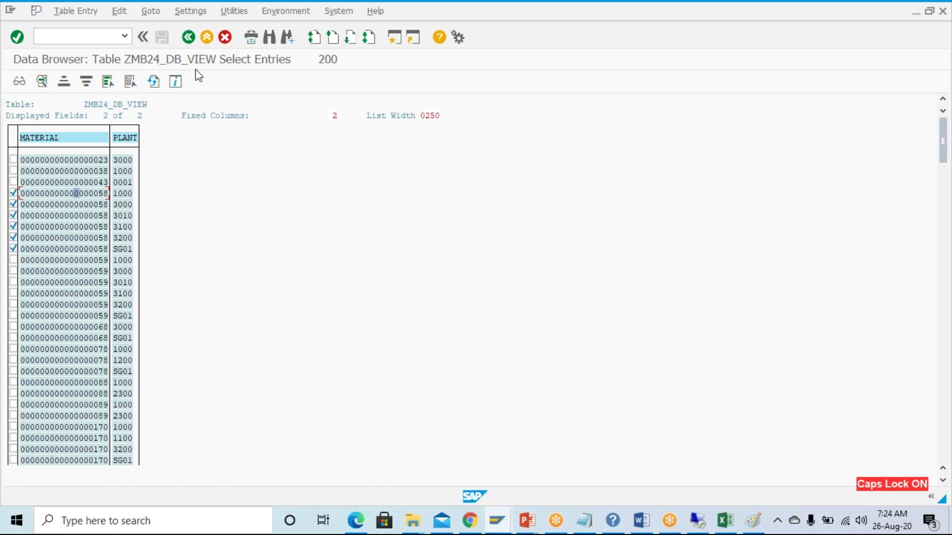
{"action": "left_click", "coordinate": [188, 37]}
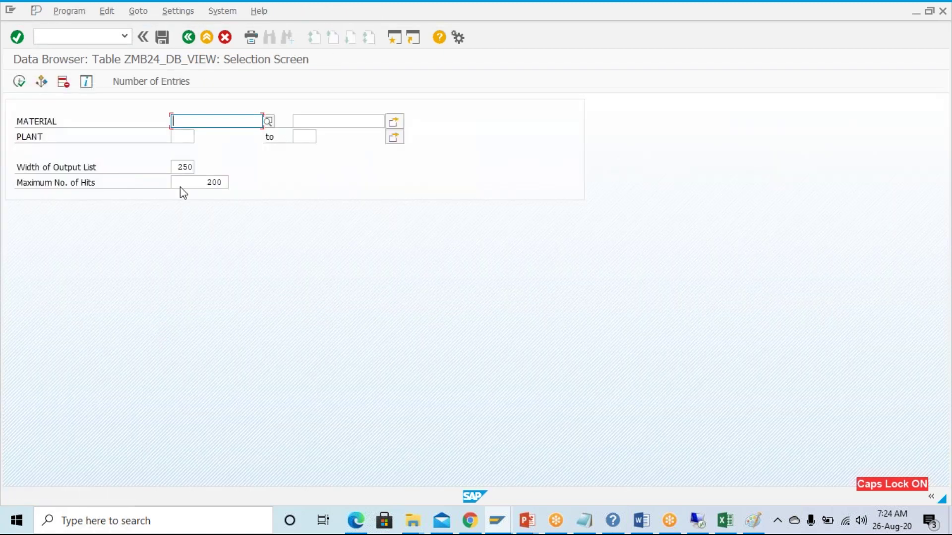
{"action": "left_click", "coordinate": [192, 37]}
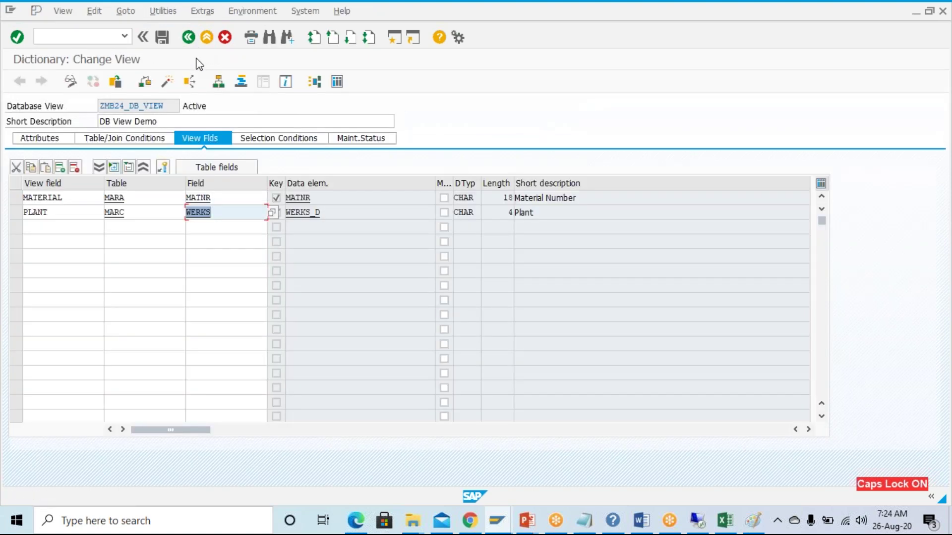
{"action": "left_click_drag", "start_coordinate": [74, 198], "coordinate": [7, 196]}
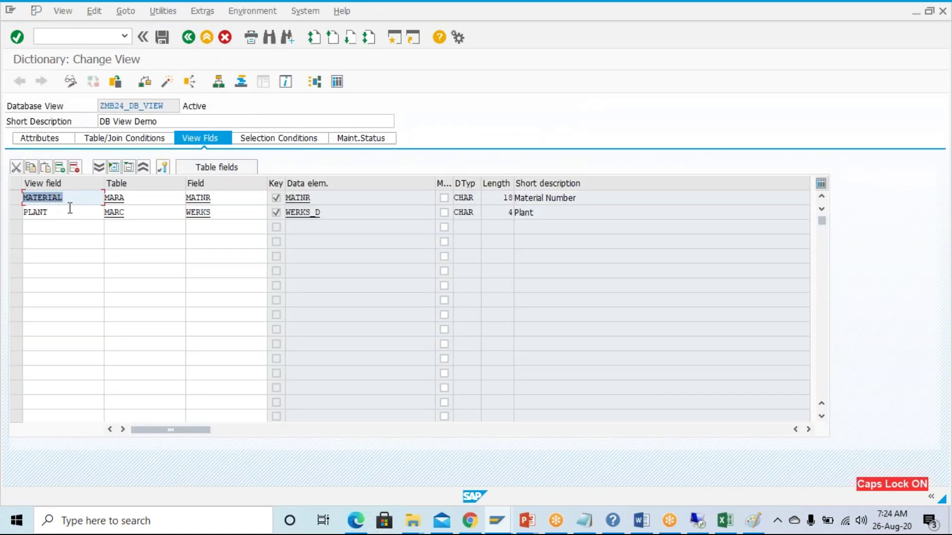
{"action": "left_click_drag", "start_coordinate": [70, 210], "coordinate": [8, 213]}
{"action": "key", "text": "Down"}
{"action": "key", "text": "Down"}
{"action": "key", "text": "Down"}
{"action": "key", "text": "Down"}
{"action": "key", "text": "Down"}
{"action": "key", "text": "Down"}
{"action": "key", "text": "Down"}
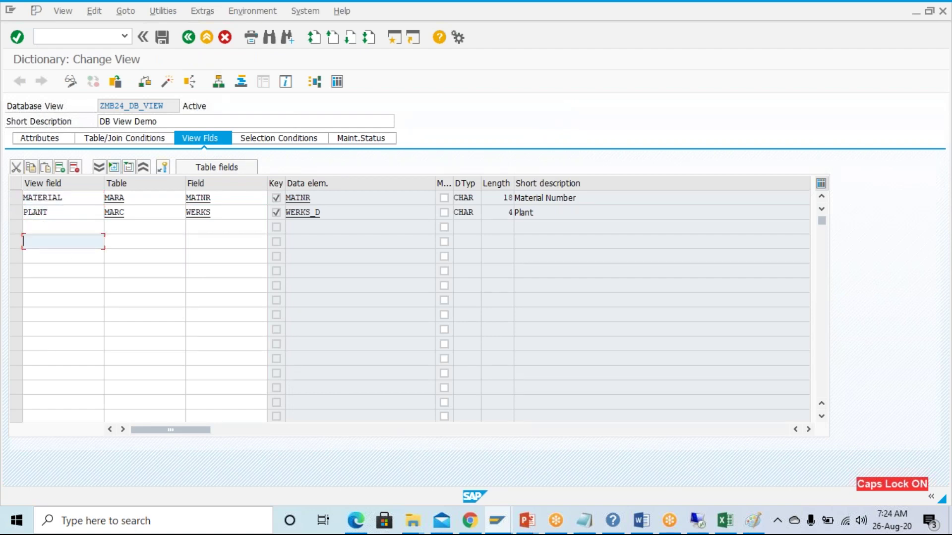
{"action": "key", "text": "Down"}
{"action": "key", "text": "Down"}
{"action": "key", "text": "Down"}
{"action": "key", "text": "Down"}
{"action": "key", "text": "Down"}
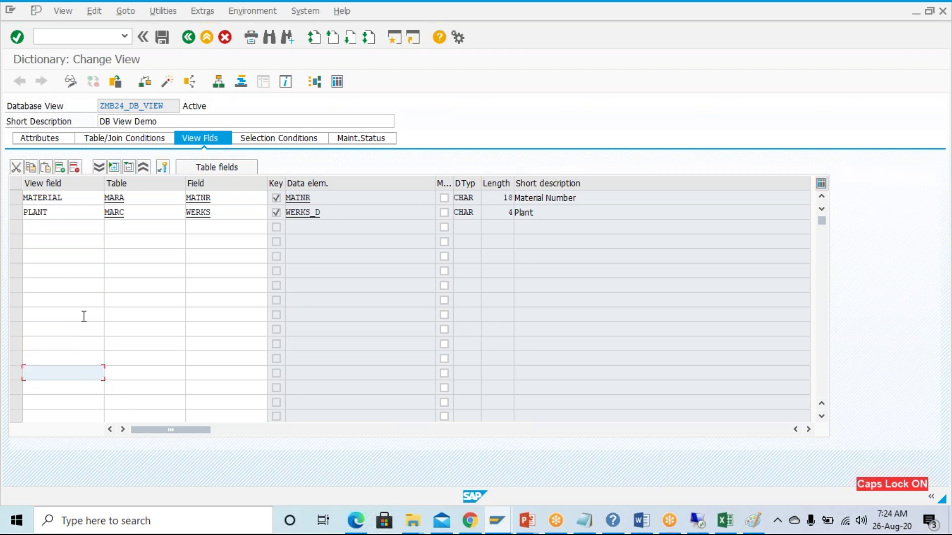
Add the fields ERSDA, ERNAM, LAEDA, MTART, MBRSH and MATKL from base table MARA to the view fields.
{"action": "left_click", "coordinate": [48, 226]}
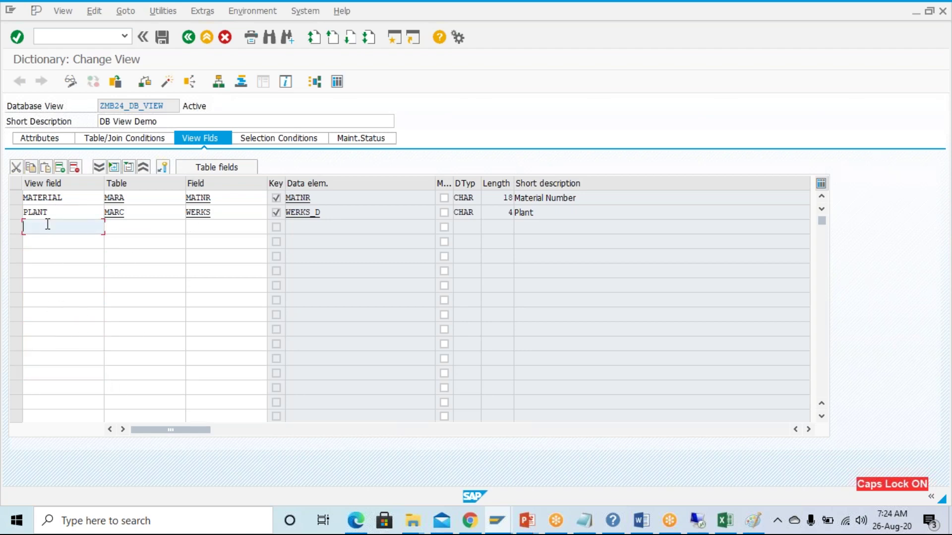
{"action": "left_click", "coordinate": [214, 173]}
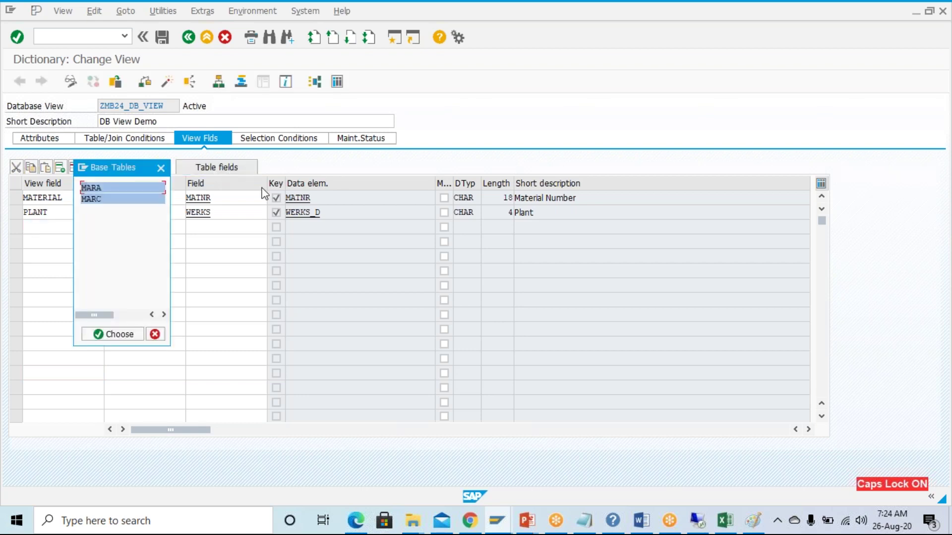
{"action": "double_click", "coordinate": [94, 191]}
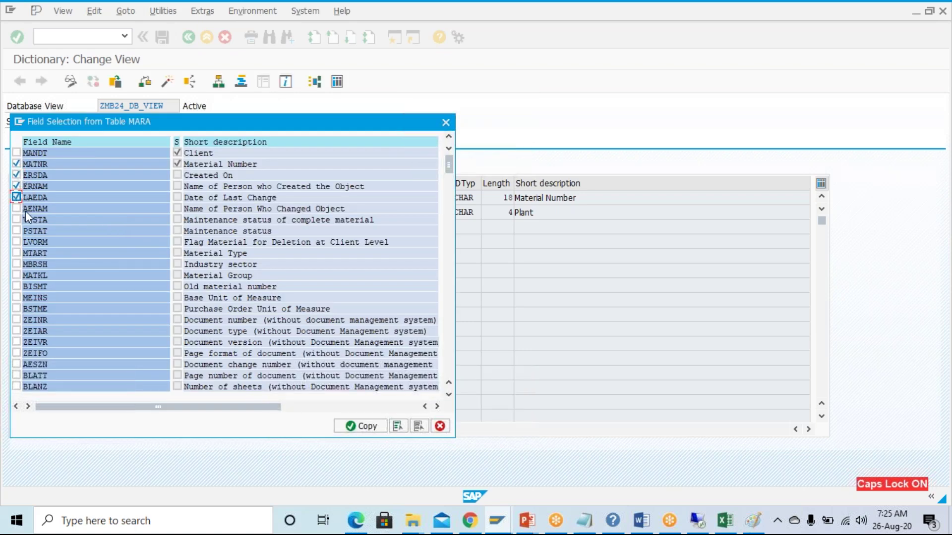
{"action": "left_click", "coordinate": [16, 253]}
{"action": "left_click", "coordinate": [17, 264]}
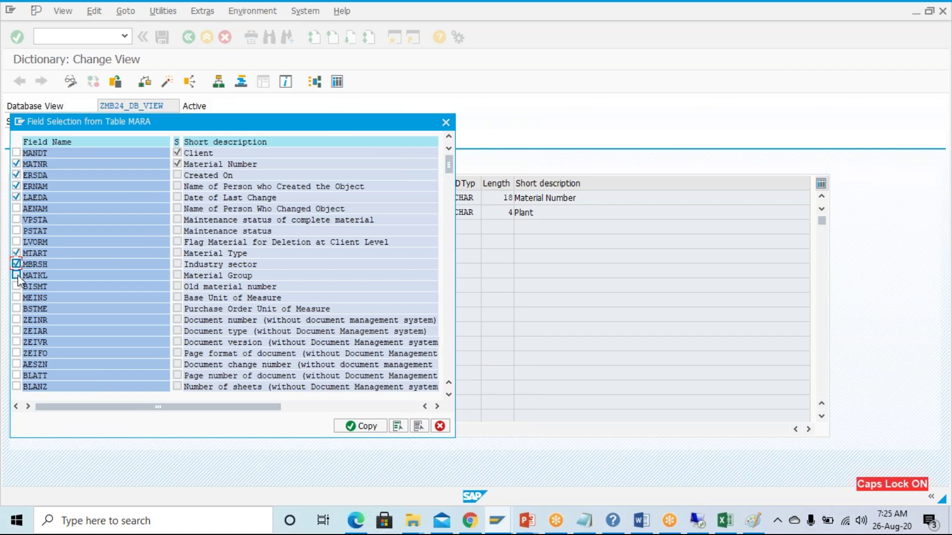
{"action": "left_click", "coordinate": [360, 427]}
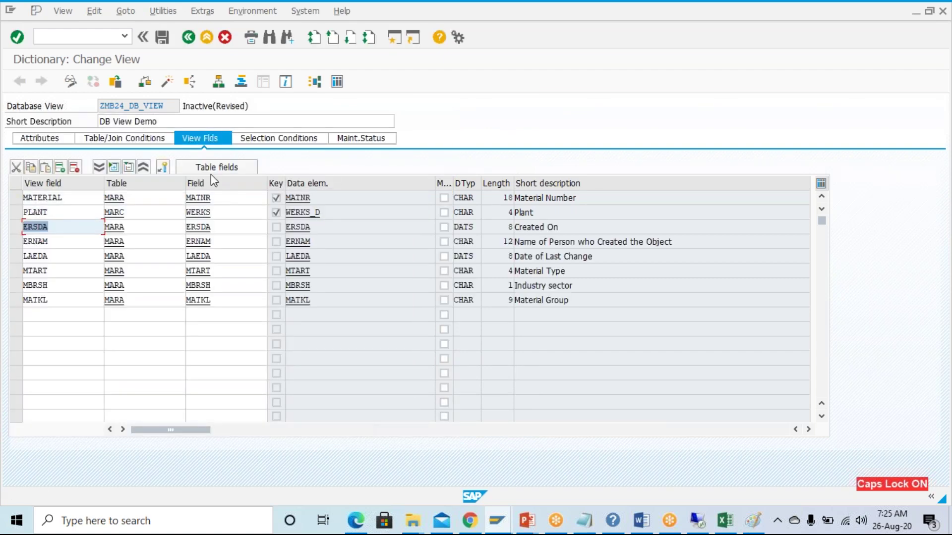
Add the fields DISPR, DISMM and DISPO from base table MARC to the view fields.
{"action": "left_click", "coordinate": [229, 167]}
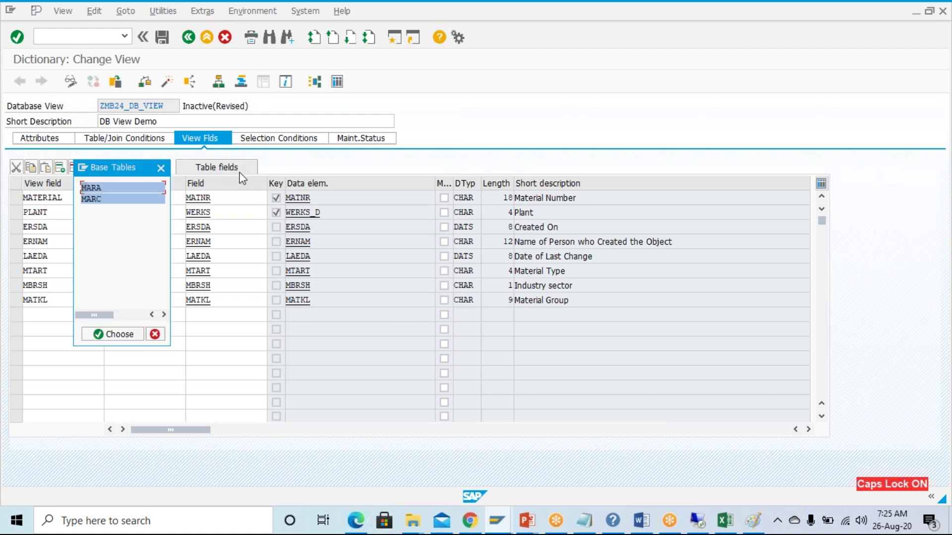
{"action": "double_click", "coordinate": [90, 201]}
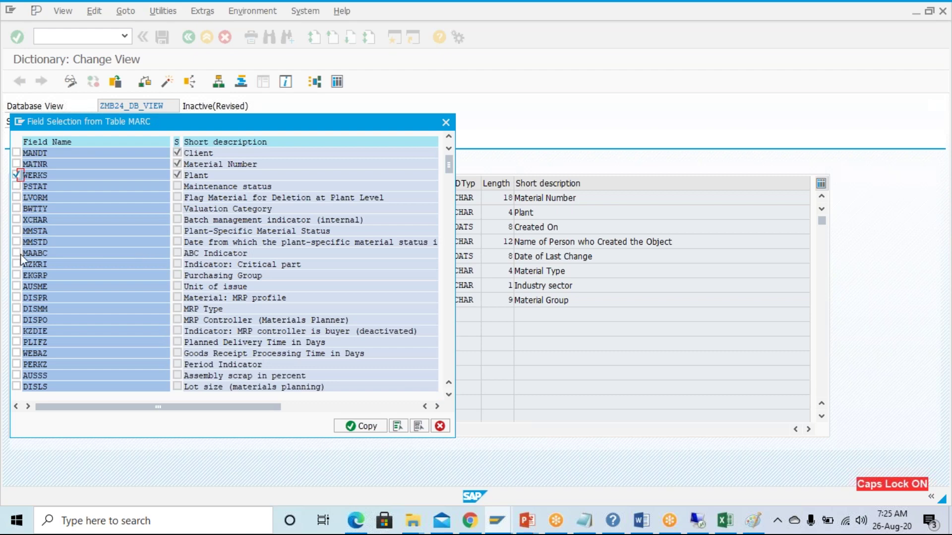
{"action": "left_click", "coordinate": [15, 297]}
{"action": "left_click", "coordinate": [16, 309]}
{"action": "left_click", "coordinate": [16, 320]}
{"action": "left_click", "coordinate": [361, 427]}
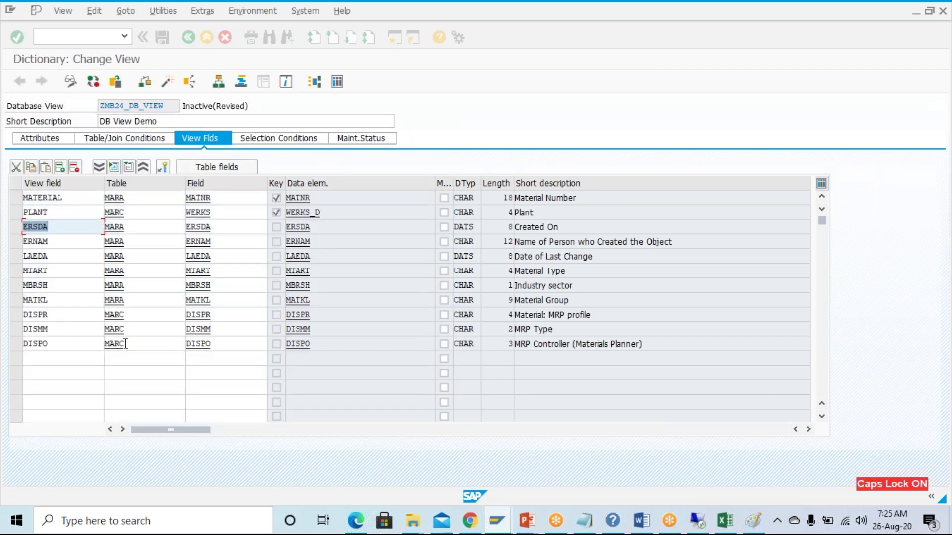
Review the key and non-key fields taken from MARA and MARC in the view's field list.
{"action": "left_click", "coordinate": [56, 213]}
{"action": "left_click", "coordinate": [58, 228]}
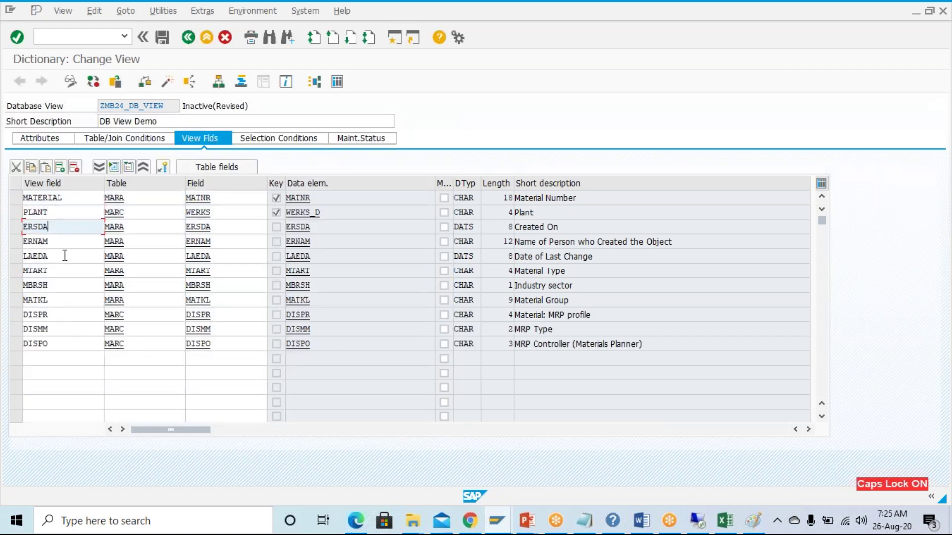
{"action": "left_click", "coordinate": [63, 256]}
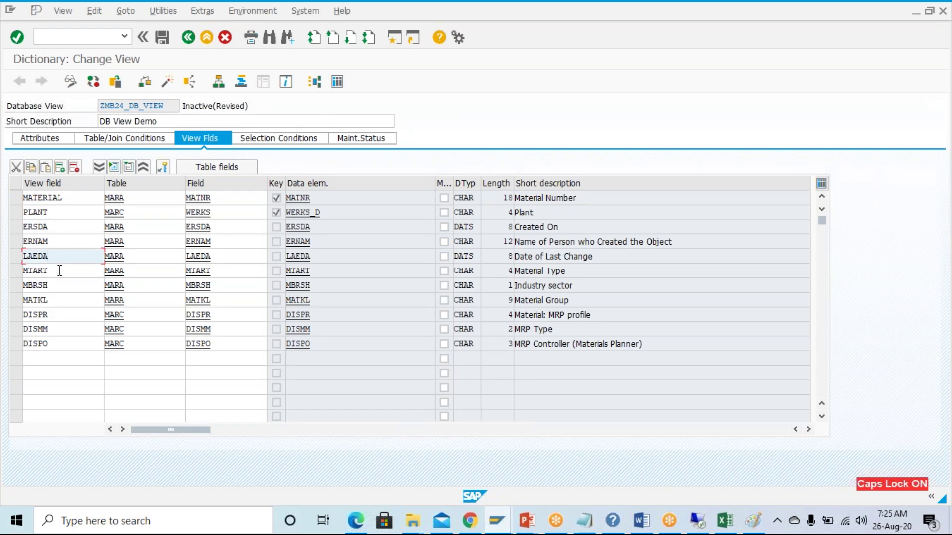
{"action": "double_click", "coordinate": [56, 212]}
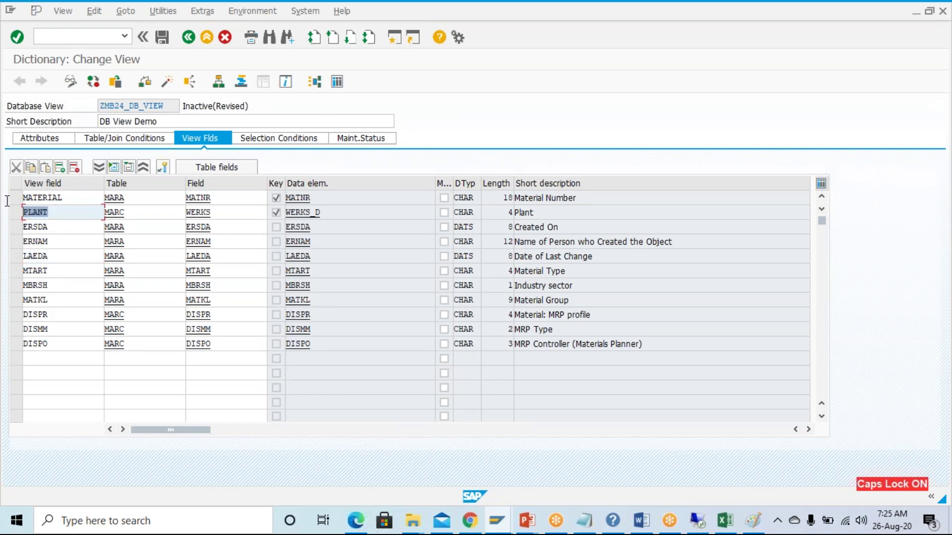
{"action": "double_click", "coordinate": [65, 271]}
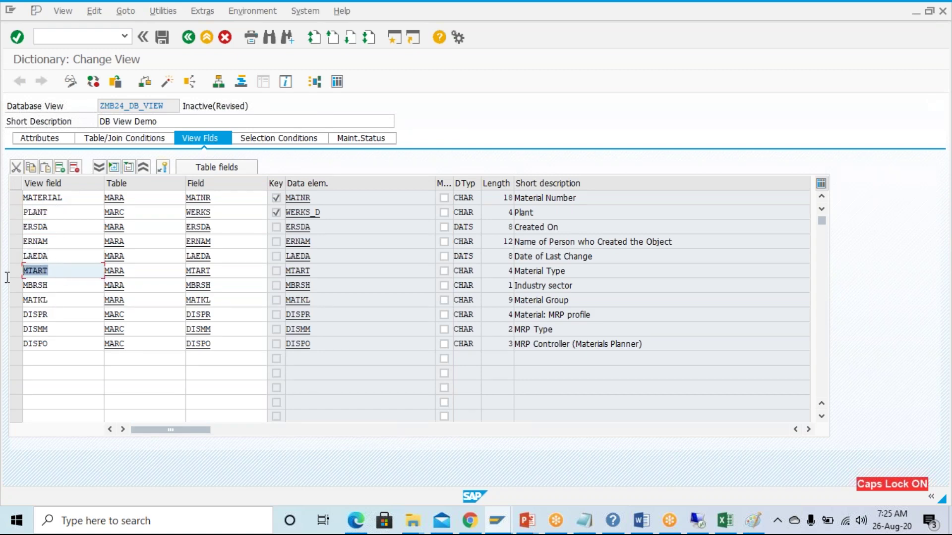
{"action": "double_click", "coordinate": [58, 315]}
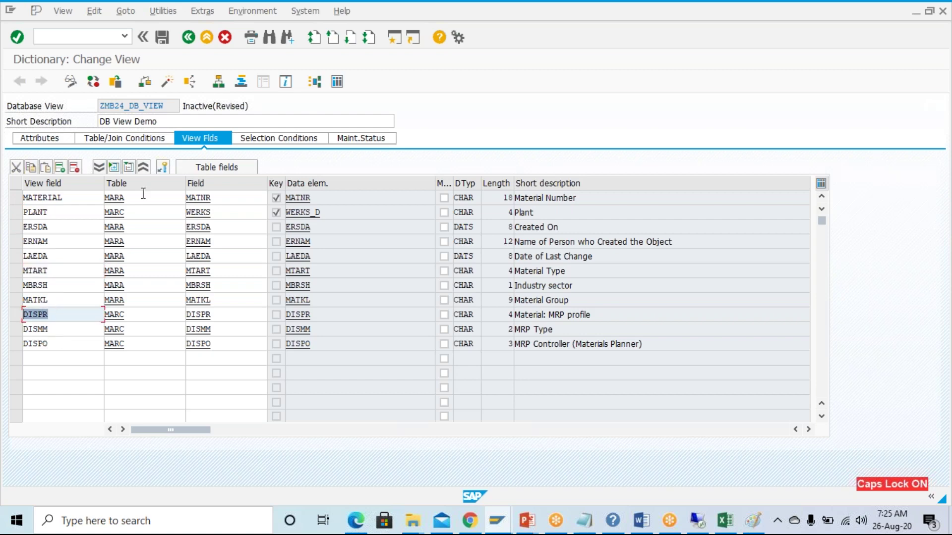
{"action": "double_click", "coordinate": [178, 104]}
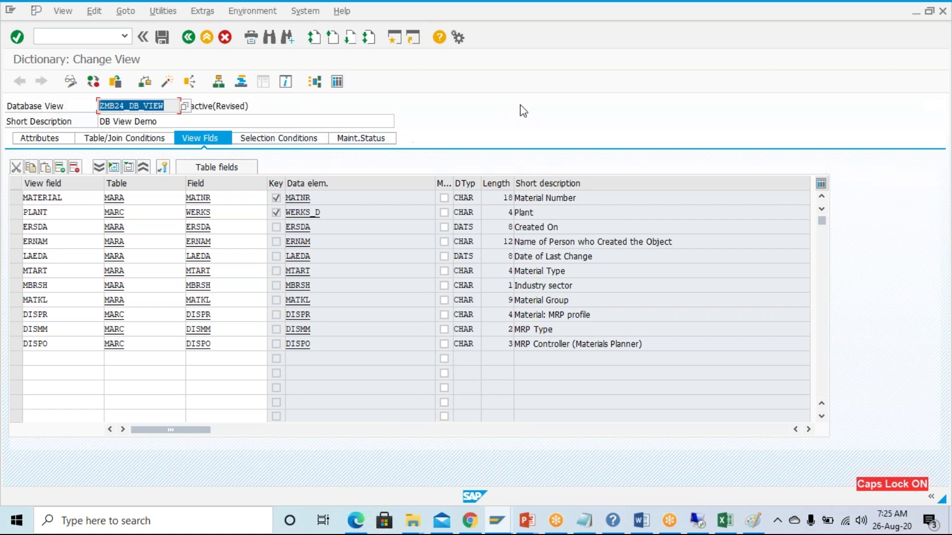
Open the view's selection conditions and examine the table, field name, operator and comparison value columns.
{"action": "left_click", "coordinate": [287, 137]}
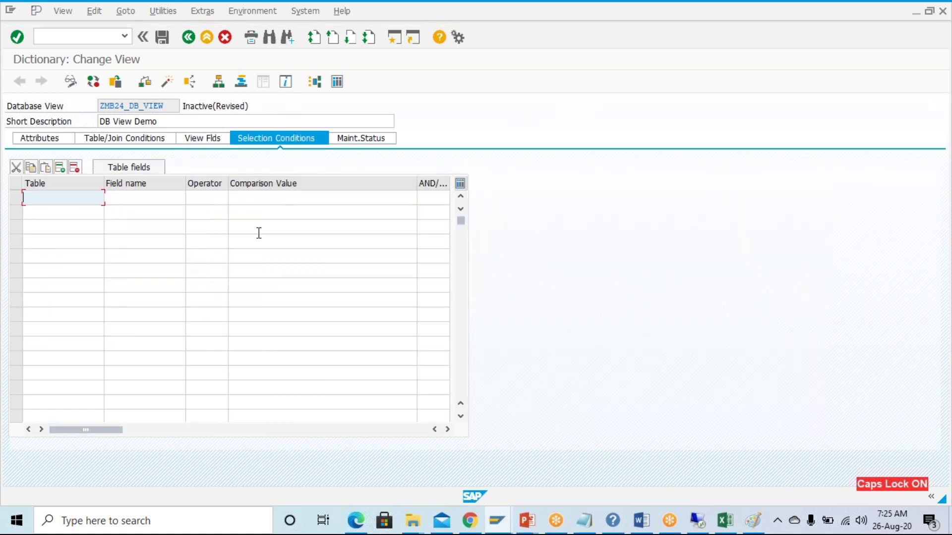
{"action": "left_click", "coordinate": [130, 198]}
{"action": "left_click", "coordinate": [218, 198]}
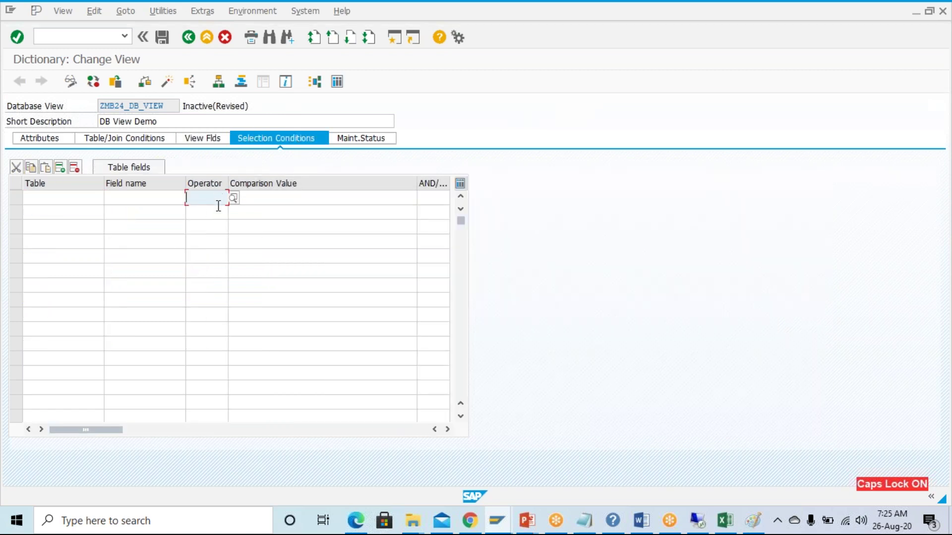
{"action": "left_click", "coordinate": [59, 204]}
{"action": "left_click", "coordinate": [146, 198]}
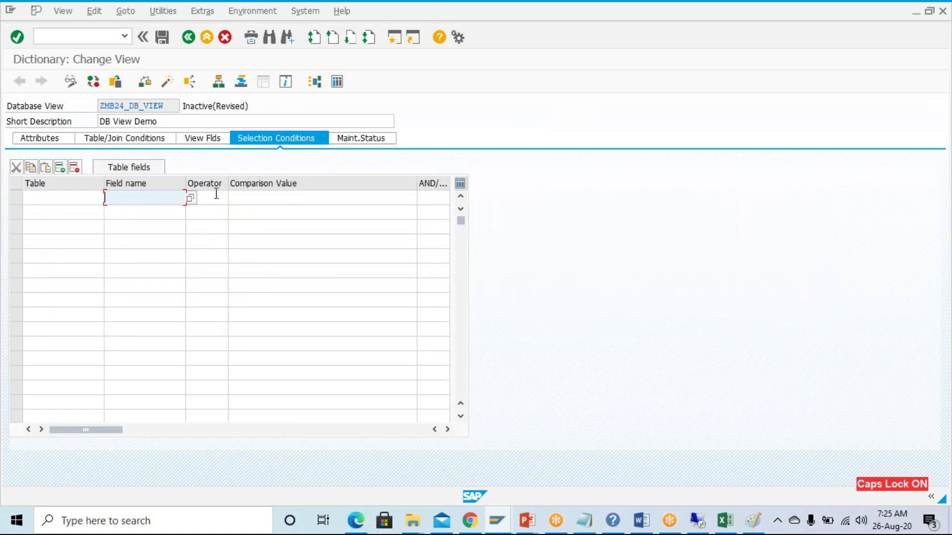
{"action": "left_click", "coordinate": [58, 200]}
{"action": "left_click", "coordinate": [142, 204]}
{"action": "left_click", "coordinate": [206, 200]}
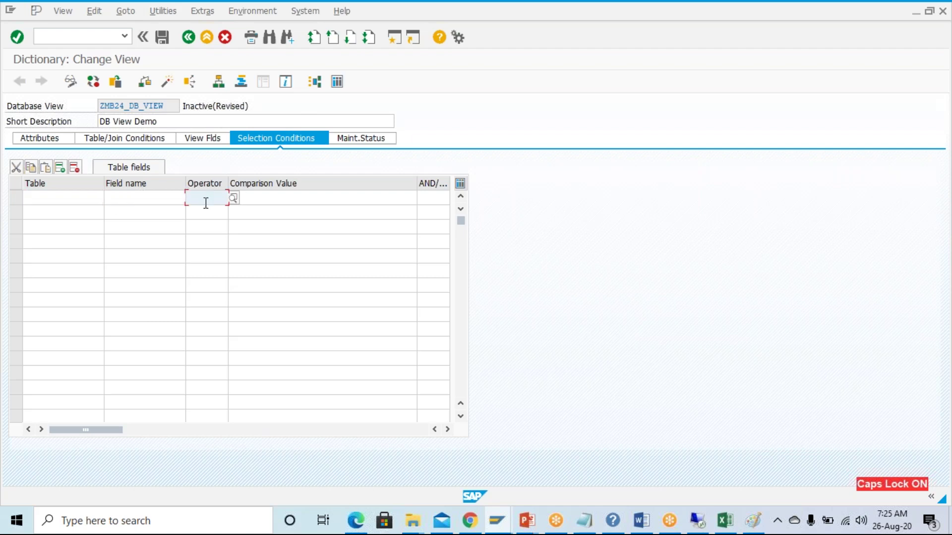
{"action": "left_click", "coordinate": [299, 200]}
{"action": "left_click", "coordinate": [210, 201]}
{"action": "left_click", "coordinate": [122, 202]}
{"action": "left_click", "coordinate": [60, 199]}
{"action": "left_click", "coordinate": [148, 201]}
{"action": "left_click", "coordinate": [208, 196]}
{"action": "left_click", "coordinate": [274, 207]}
{"action": "left_click", "coordinate": [270, 199]}
{"action": "left_click", "coordinate": [208, 201]}
{"action": "left_click", "coordinate": [136, 202]}
{"action": "left_click", "coordinate": [60, 201]}
{"action": "left_click", "coordinate": [133, 195]}
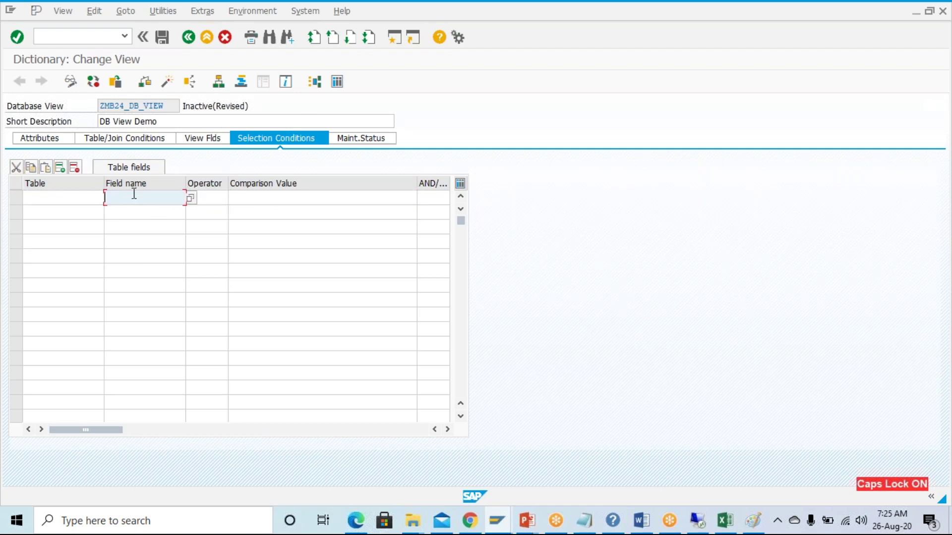
{"action": "left_click", "coordinate": [209, 196]}
{"action": "left_click", "coordinate": [259, 195]}
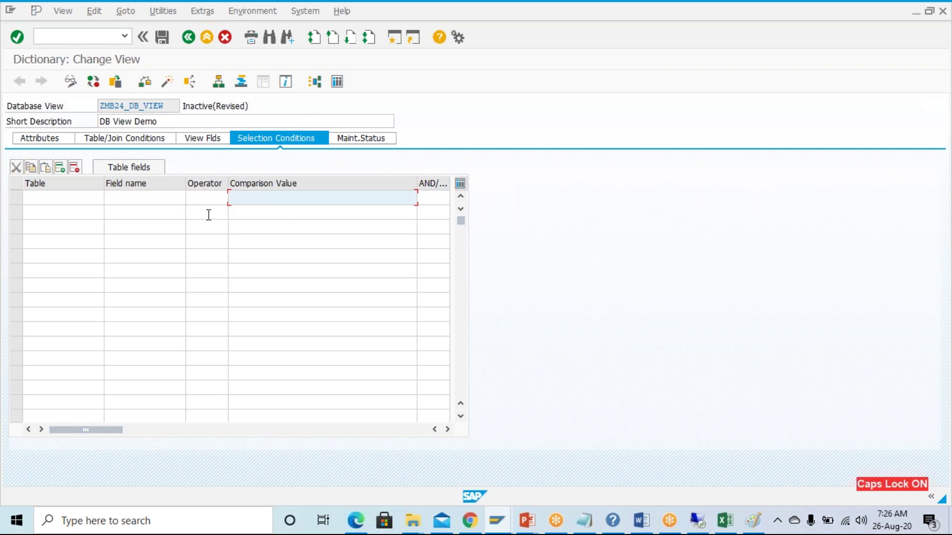
Enter a selection condition row for table MARC, field WERKS, with the operator =.
{"action": "left_click", "coordinate": [34, 200]}
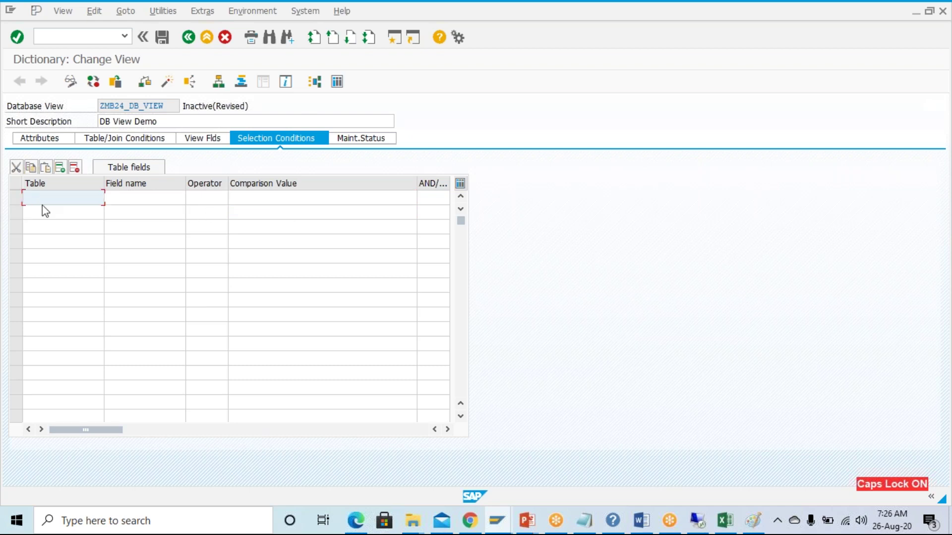
{"action": "type", "text": "MARA"}
{"action": "left_click_drag", "start_coordinate": [44, 199], "coordinate": [7, 205]}
{"action": "left_click", "coordinate": [146, 199]}
{"action": "type", "text": "M"}
{"action": "left_click", "coordinate": [142, 200]}
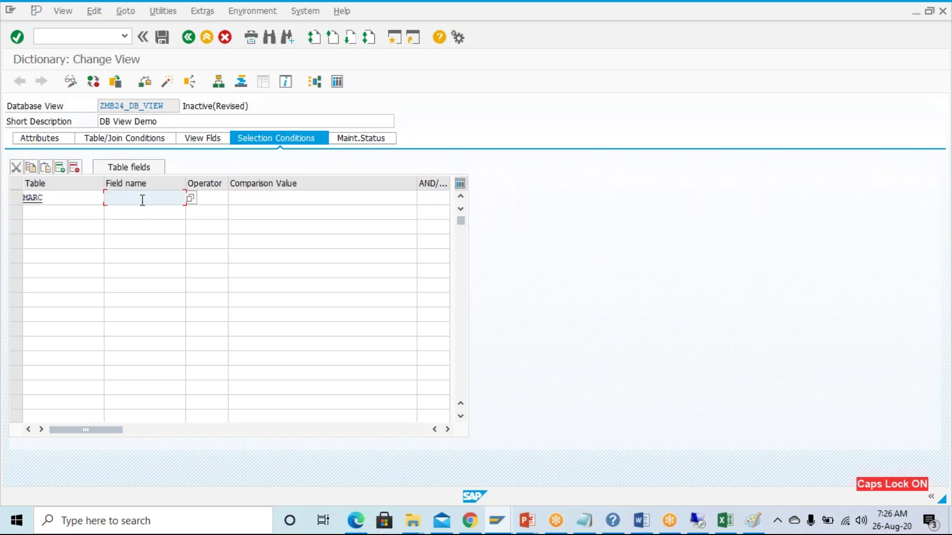
{"action": "type", "text": "WERKS"}
{"action": "left_click", "coordinate": [218, 199]}
{"action": "type", "text": "="}
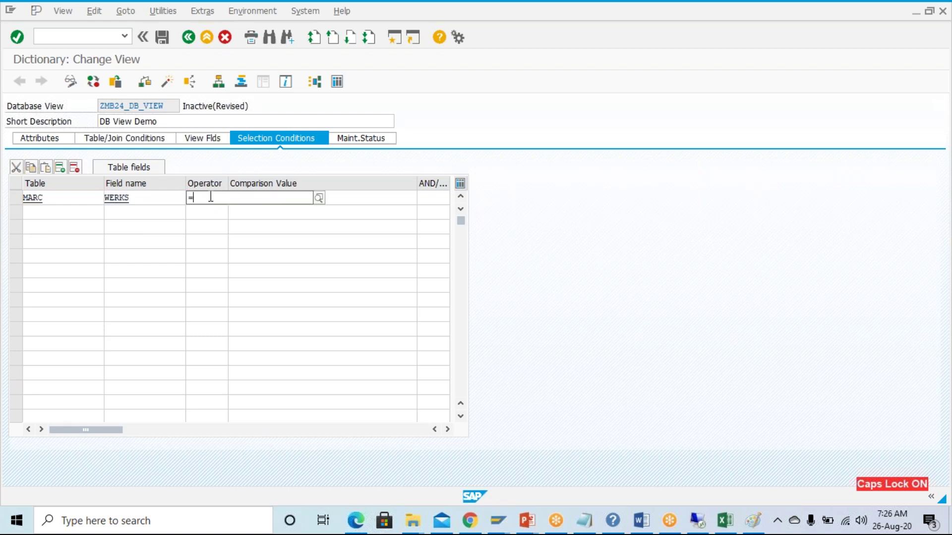
{"action": "key", "text": "F4"}
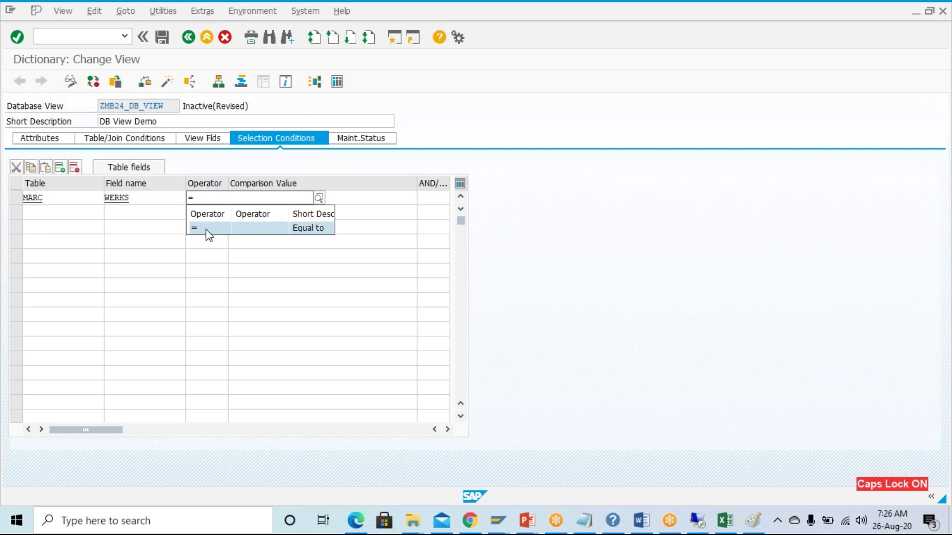
{"action": "left_click", "coordinate": [207, 228]}
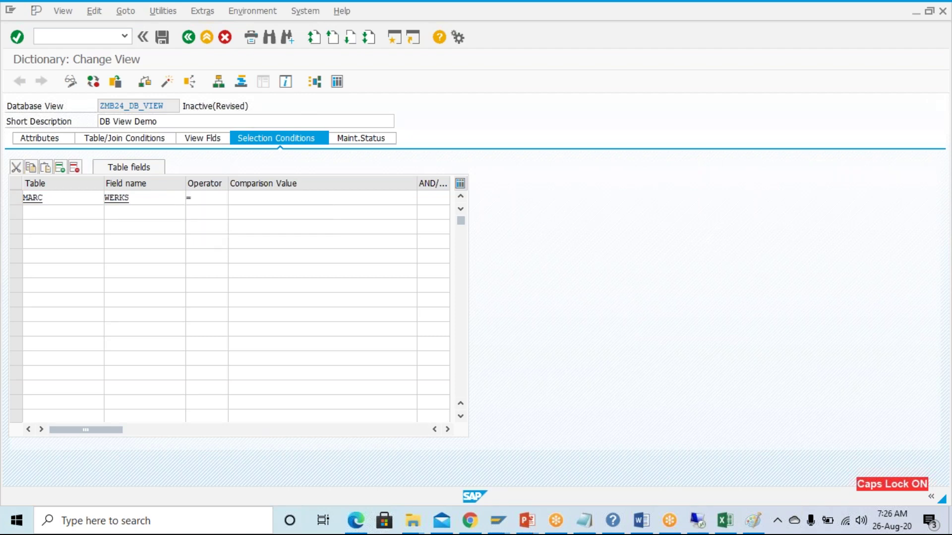
Check the plant values in the MARC table entries and set the WERKS condition's comparison value to 1000.
{"action": "left_click", "coordinate": [292, 197]}
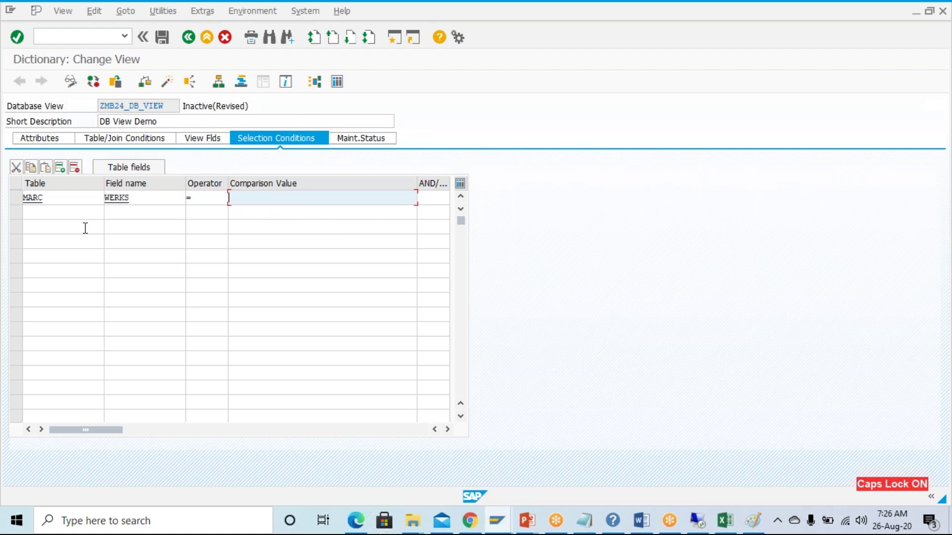
{"action": "key", "text": "shift+Tab"}
{"action": "key", "text": "shift+Tab"}
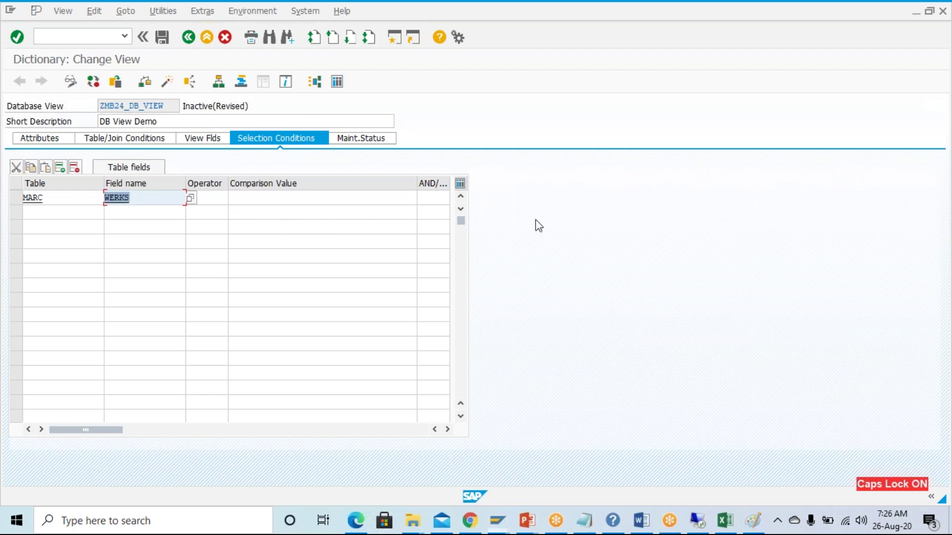
{"action": "key", "text": "alt+Tab"}
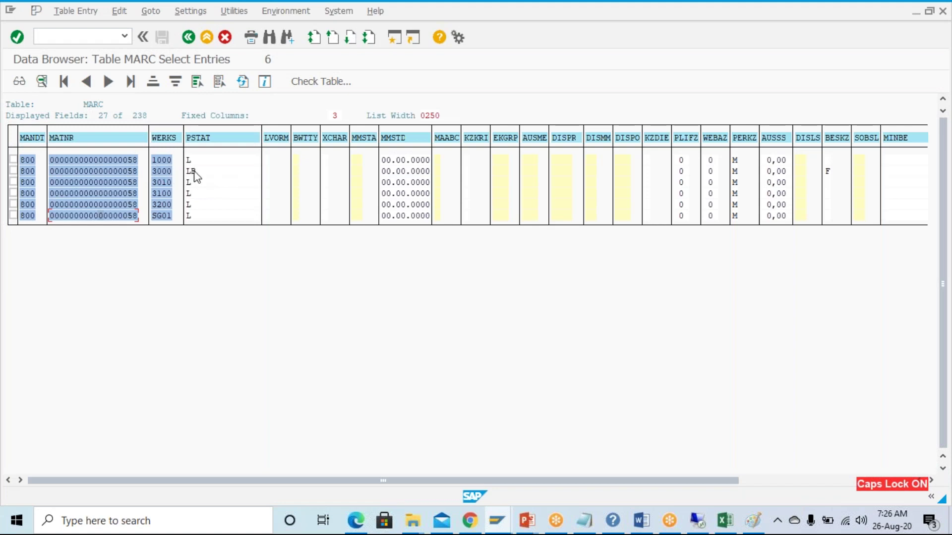
{"action": "key", "text": "alt+Tab"}
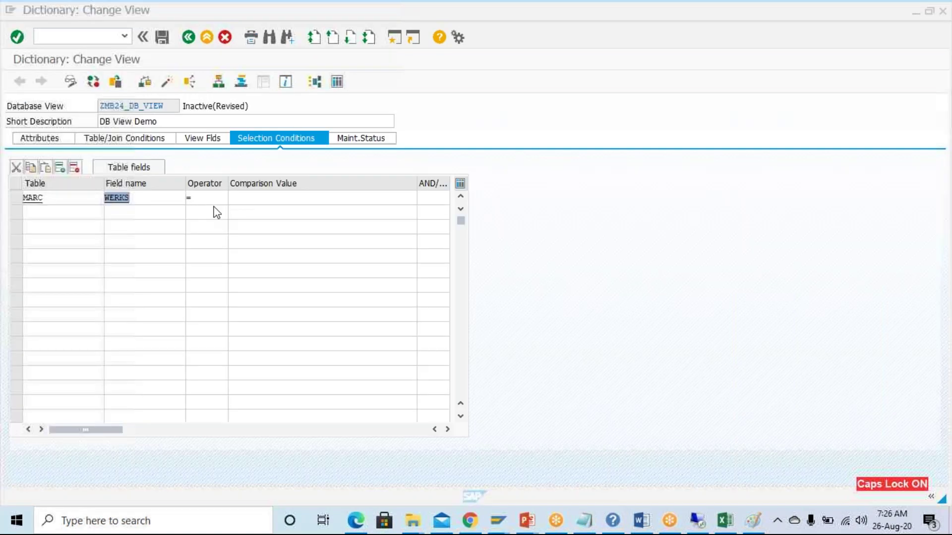
{"action": "left_click", "coordinate": [264, 199]}
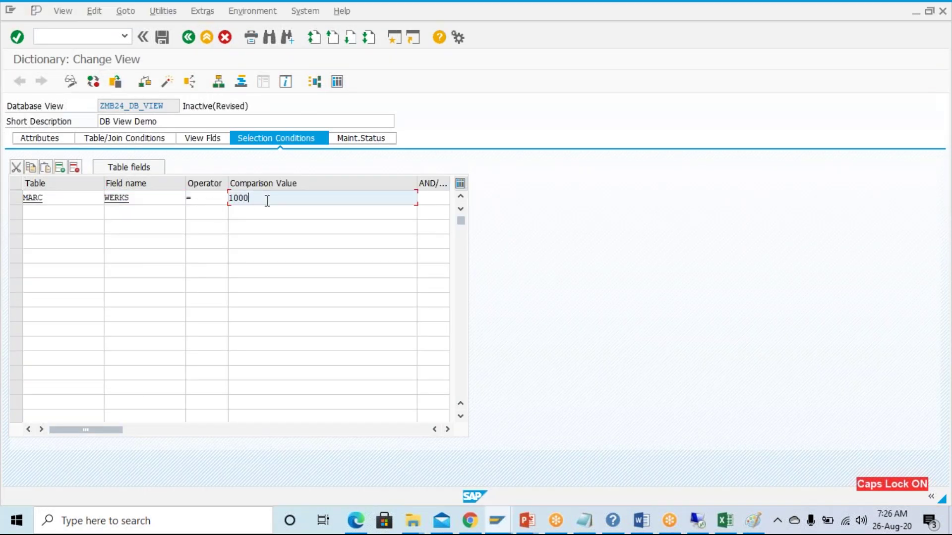
Widen the AND/OR column and set the connector of the WERKS condition to OR.
{"action": "left_click", "coordinate": [447, 430]}
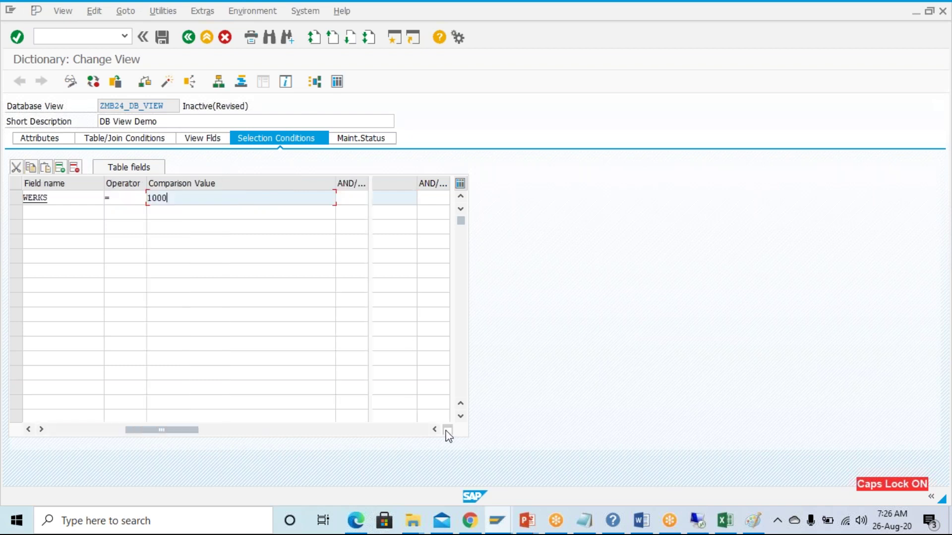
{"action": "left_click", "coordinate": [447, 429]}
{"action": "left_click_drag", "start_coordinate": [244, 183], "coordinate": [401, 181]}
{"action": "left_click", "coordinate": [239, 199]}
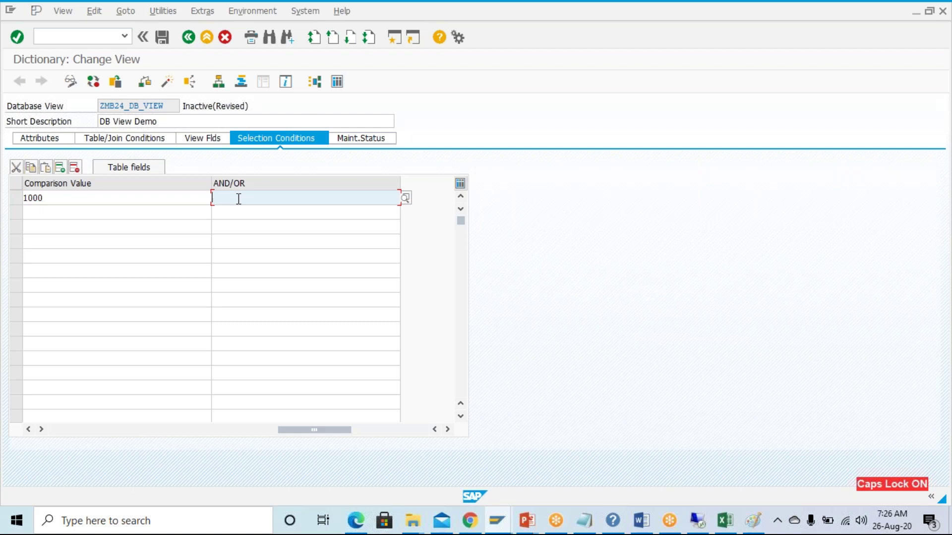
{"action": "type", "text": "O"}
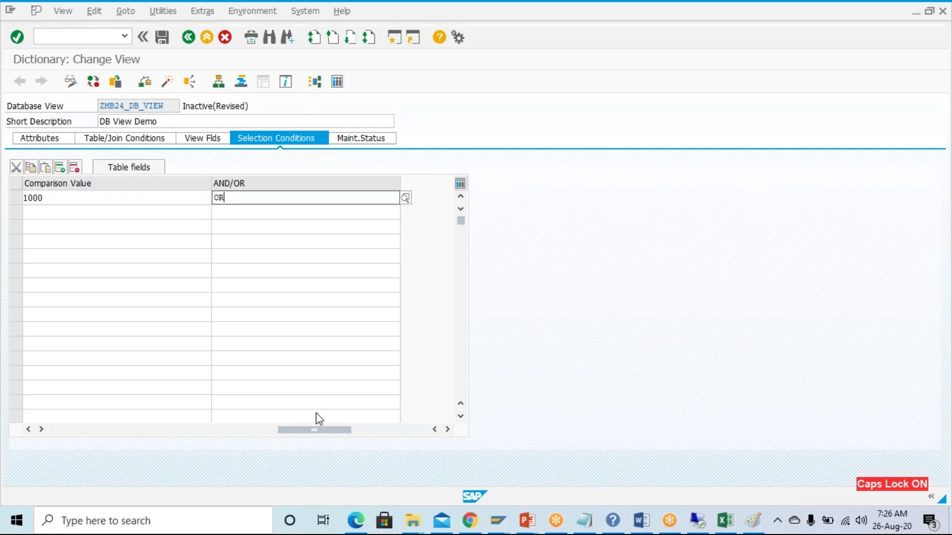
Clear the AND/OR connector of the MARC WERKS selection condition and save the view.
{"action": "key", "text": "BackSpace"}
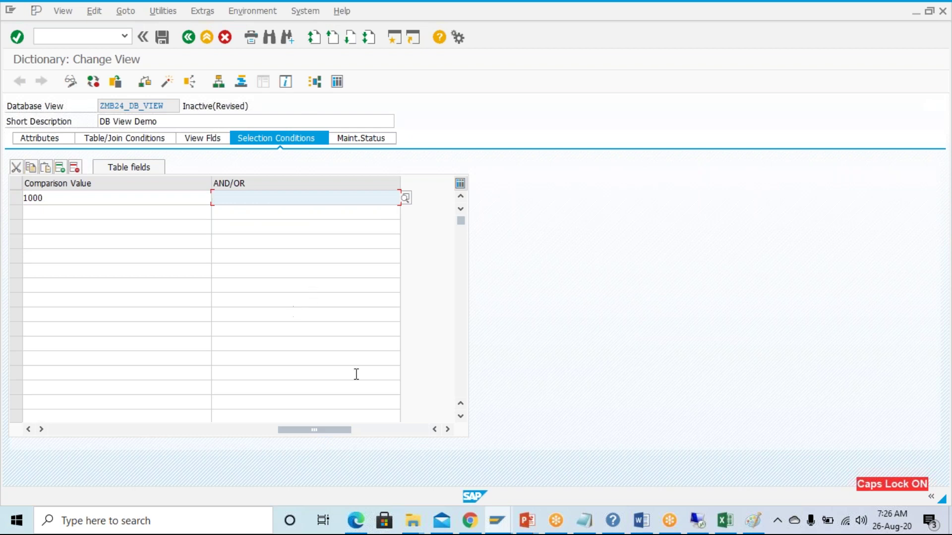
{"action": "left_click_drag", "start_coordinate": [334, 431], "coordinate": [63, 440]}
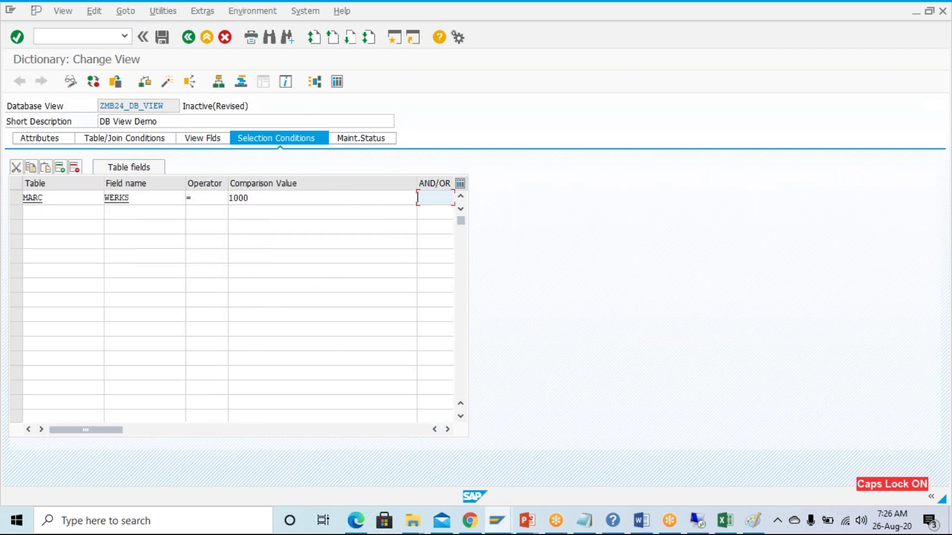
{"action": "left_click_drag", "start_coordinate": [55, 200], "coordinate": [8, 195]}
{"action": "left_click_drag", "start_coordinate": [142, 200], "coordinate": [70, 200]}
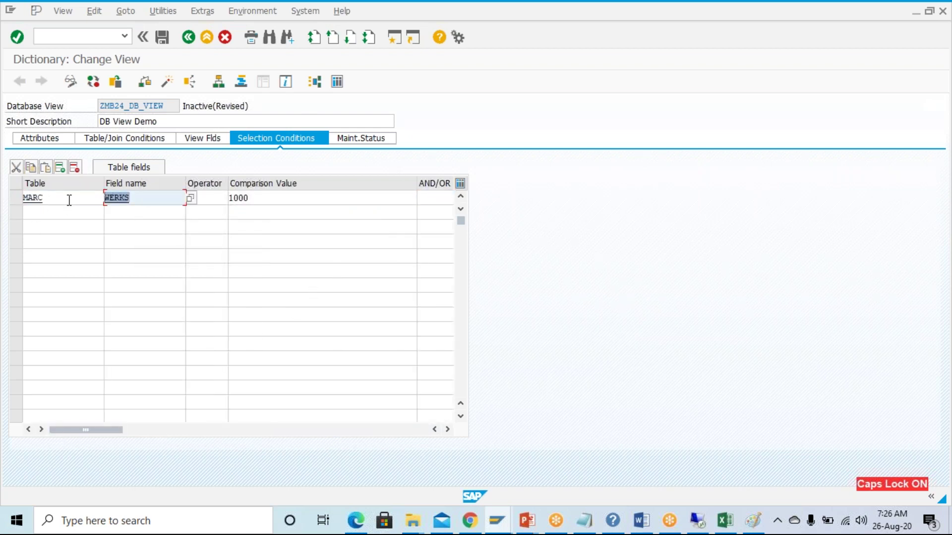
{"action": "double_click", "coordinate": [250, 201]}
{"action": "left_click", "coordinate": [162, 37]}
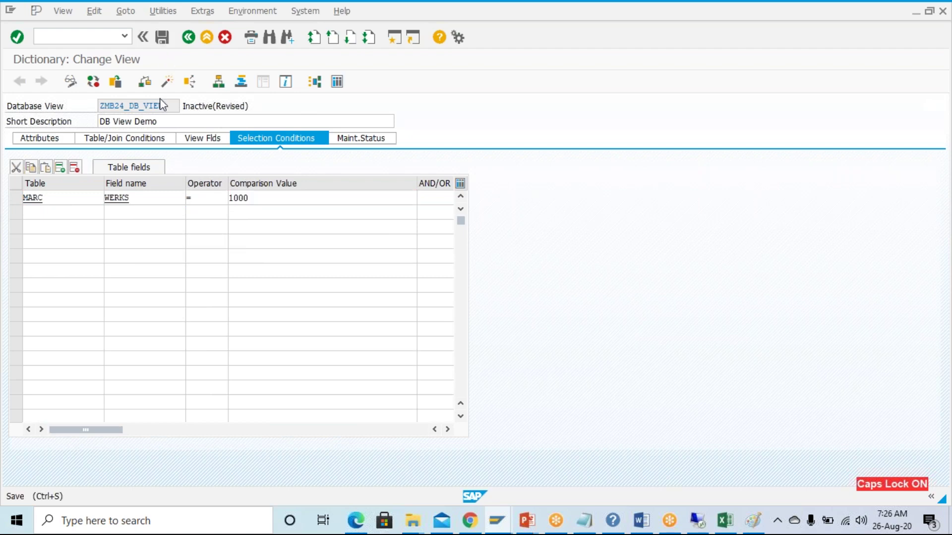
Activate the view ZMB24_DB_VIEW with its WERKS selection condition, leaving the check log.
{"action": "left_click", "coordinate": [168, 81]}
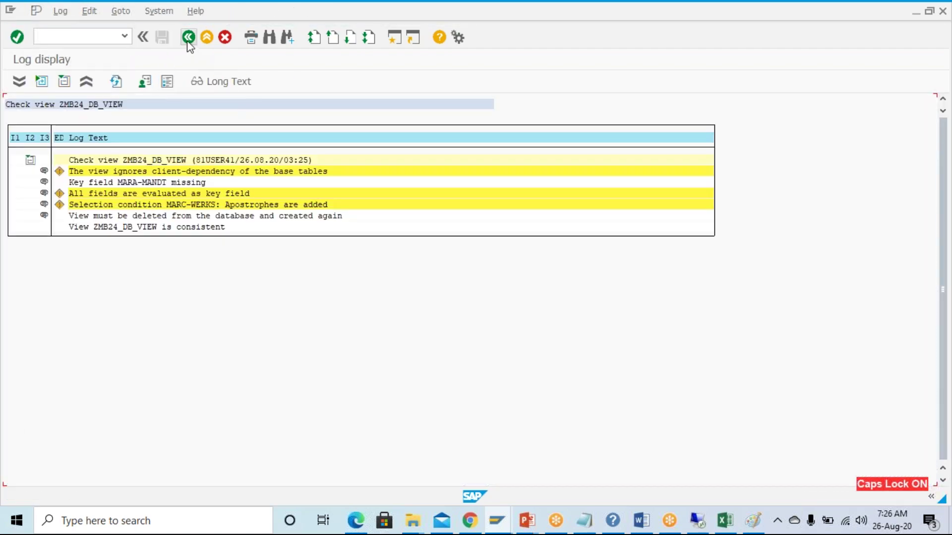
{"action": "left_click", "coordinate": [143, 37]}
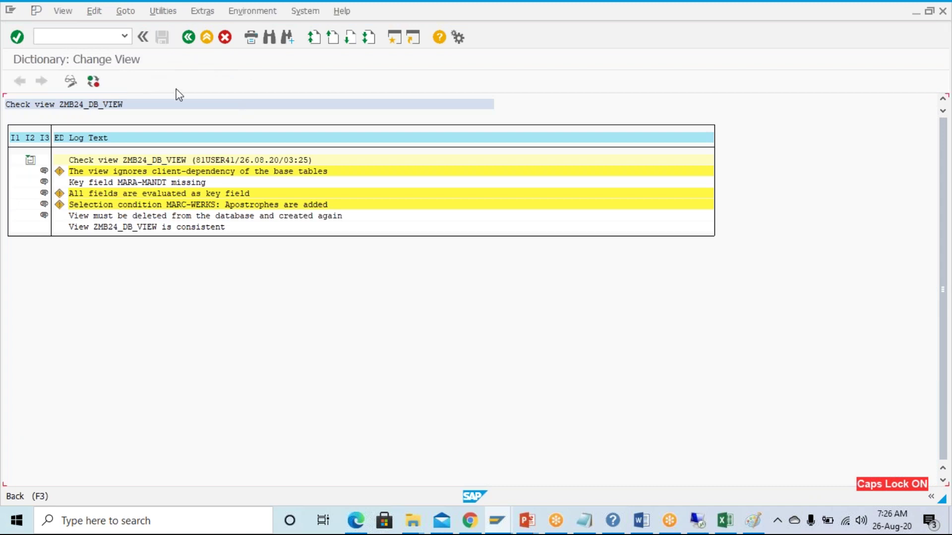
{"action": "left_click", "coordinate": [166, 82]}
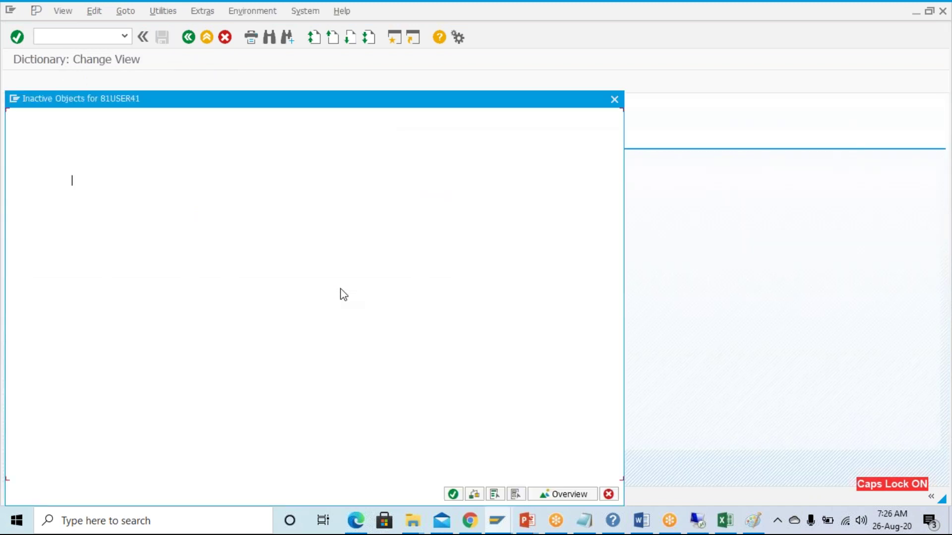
{"action": "key", "text": "Return"}
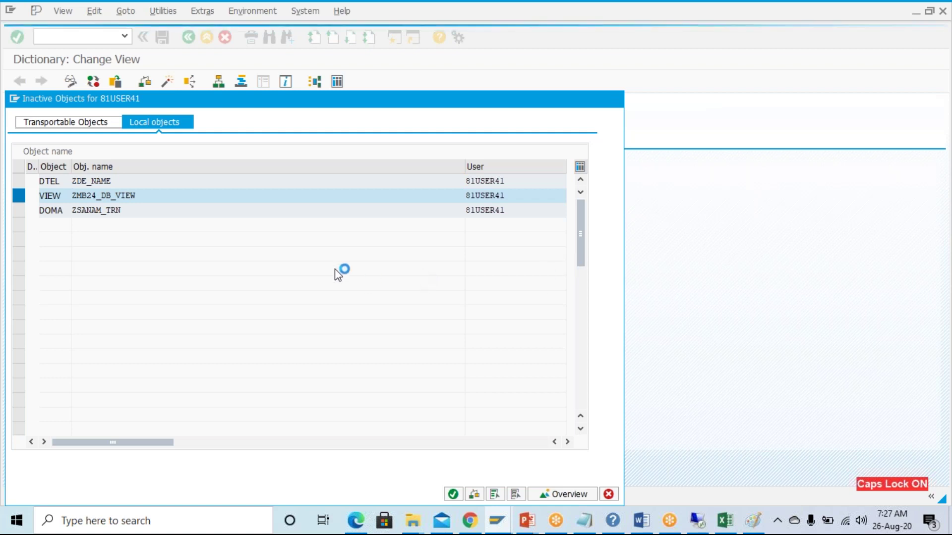
{"action": "left_click", "coordinate": [243, 266]}
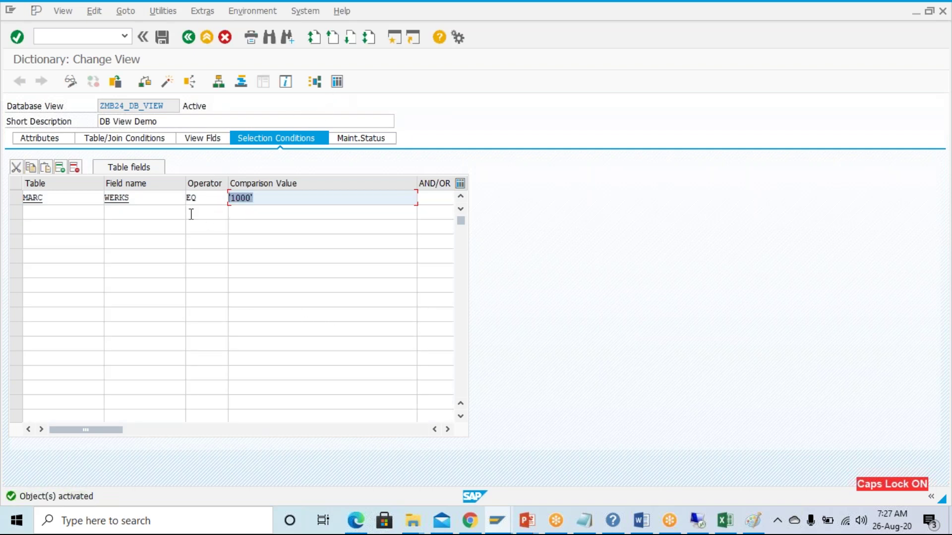
Display the contents of ZMB24_DB_VIEW, examine the plant column of the entries, and return to the view definition.
{"action": "left_click", "coordinate": [337, 82]}
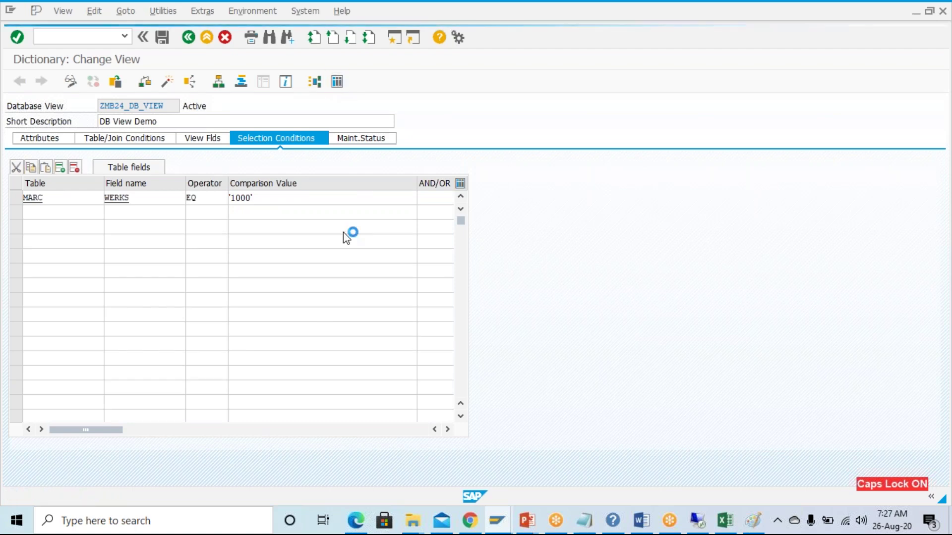
{"action": "left_click", "coordinate": [19, 82]}
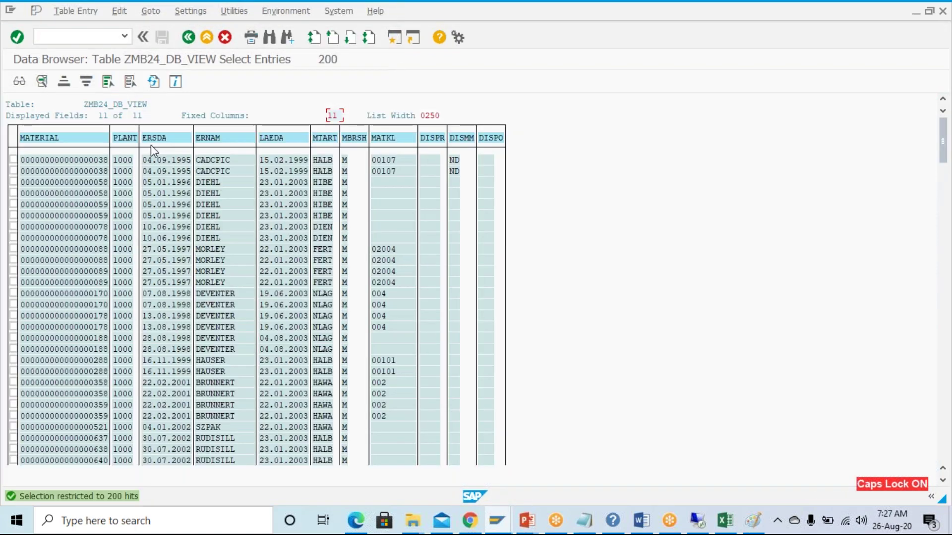
{"action": "left_click", "coordinate": [124, 238]}
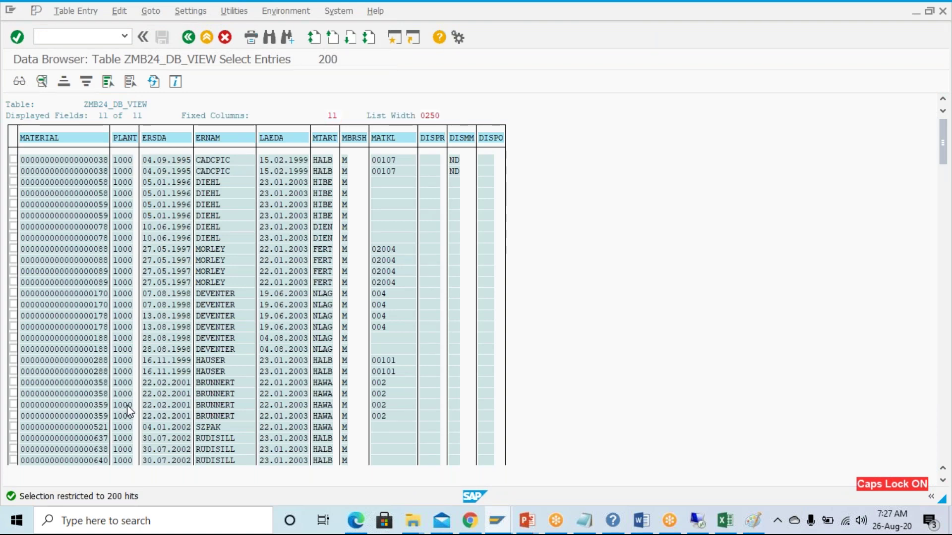
{"action": "scroll", "coordinate": [80, 233], "scroll_direction": "down", "scroll_amount": 1}
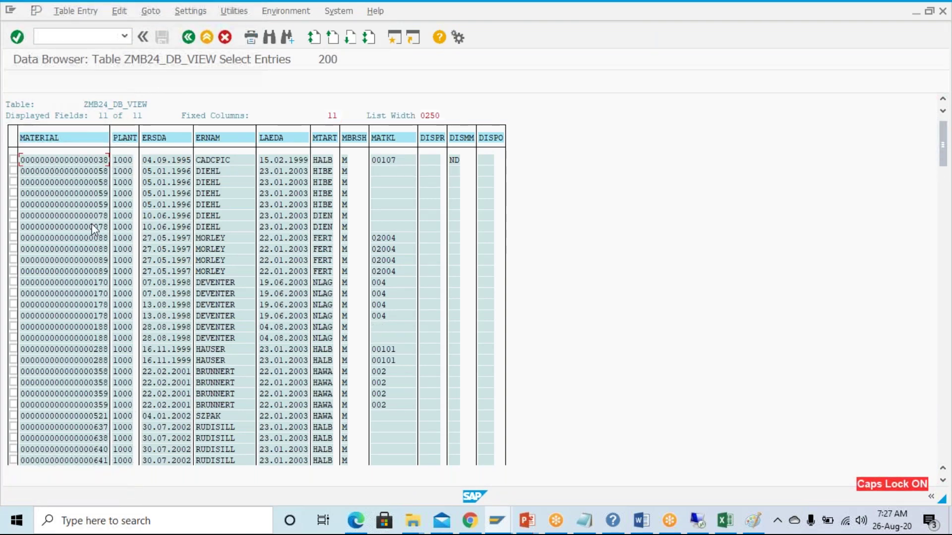
{"action": "scroll", "coordinate": [90, 396], "scroll_direction": "down", "scroll_amount": 1}
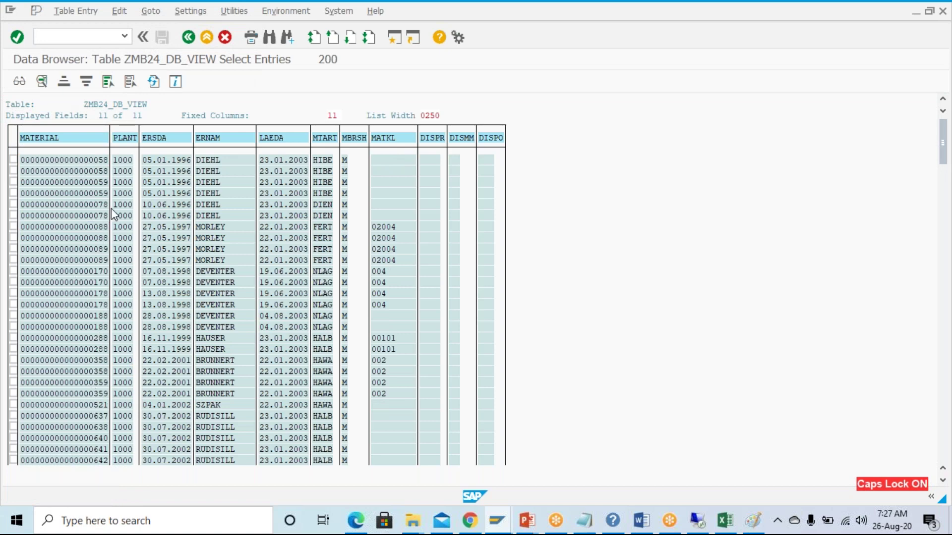
{"action": "scroll", "coordinate": [113, 215], "scroll_direction": "up", "scroll_amount": 1}
{"action": "scroll", "coordinate": [113, 220], "scroll_direction": "up", "scroll_amount": 1}
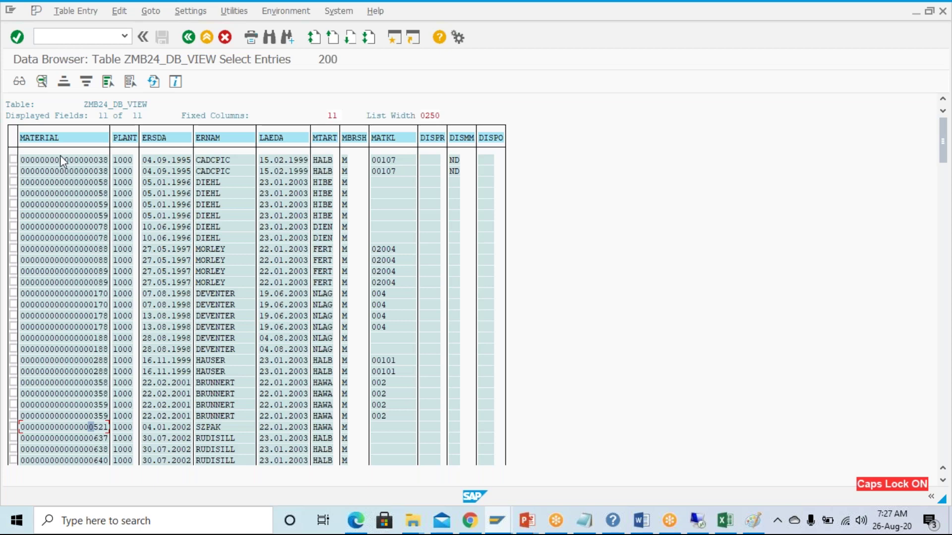
{"action": "left_click", "coordinate": [66, 305]}
{"action": "left_click", "coordinate": [188, 37]}
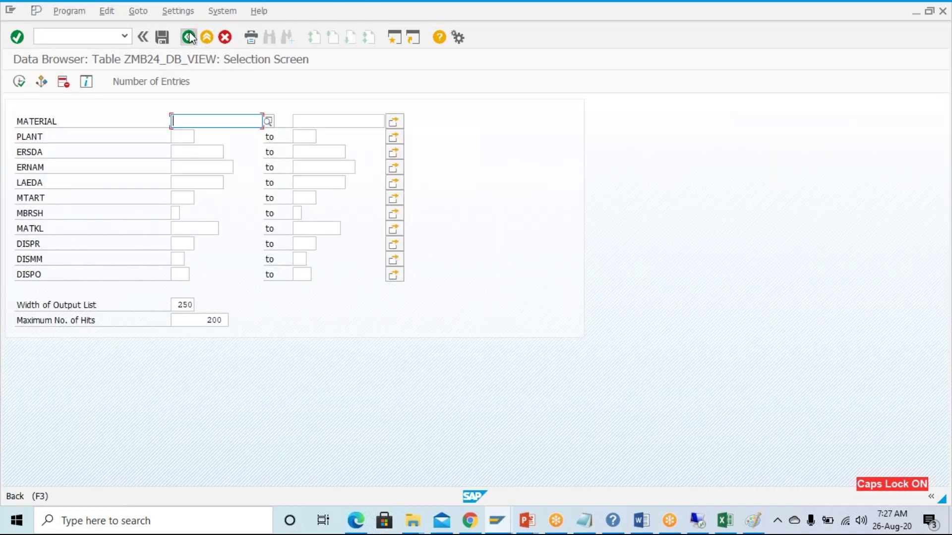
{"action": "left_click", "coordinate": [189, 37]}
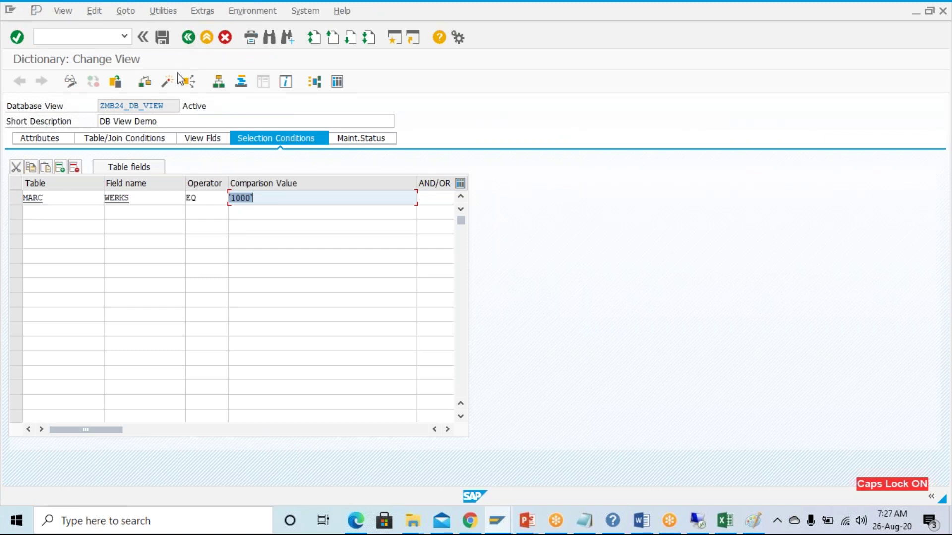
Review the view fields and remove the MARC WERKS row from the selection conditions.
{"action": "left_click_drag", "start_coordinate": [173, 105], "coordinate": [86, 104]}
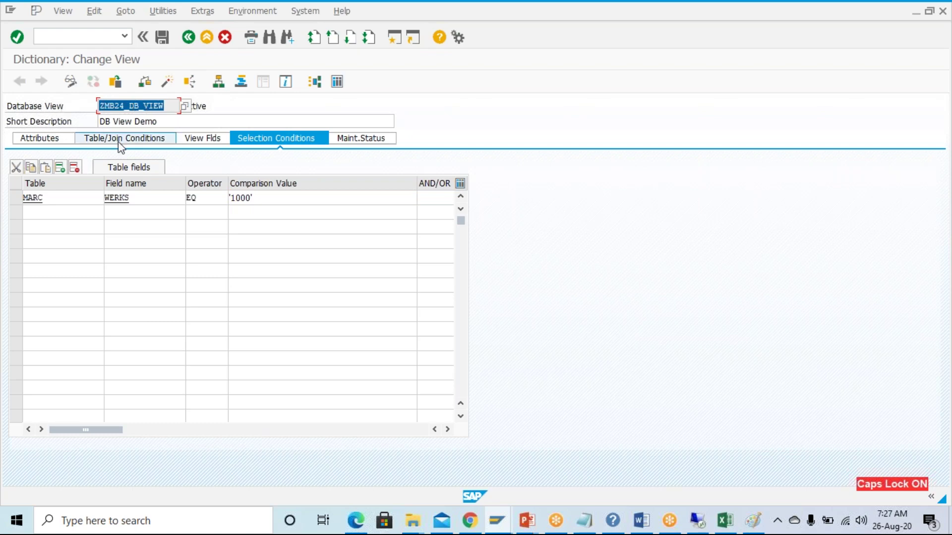
{"action": "left_click", "coordinate": [187, 140]}
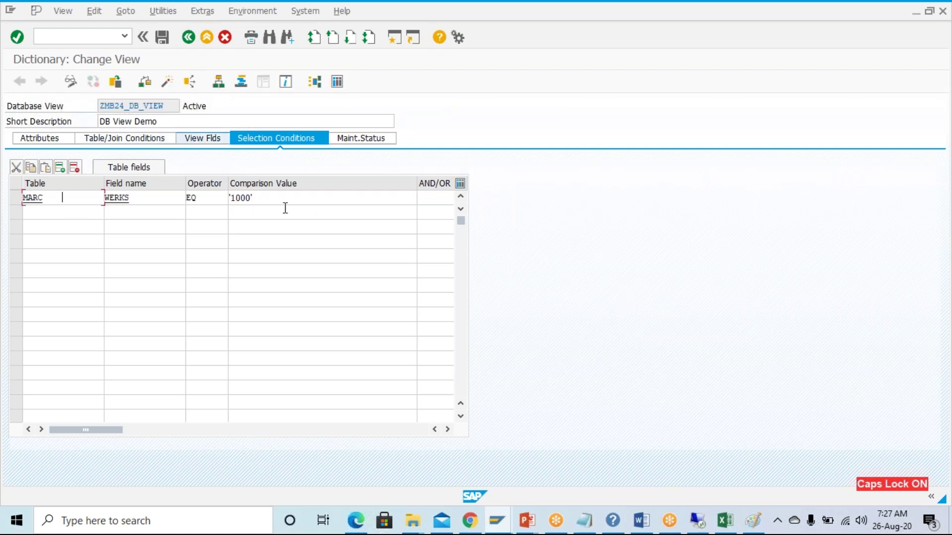
{"action": "left_click", "coordinate": [225, 343]}
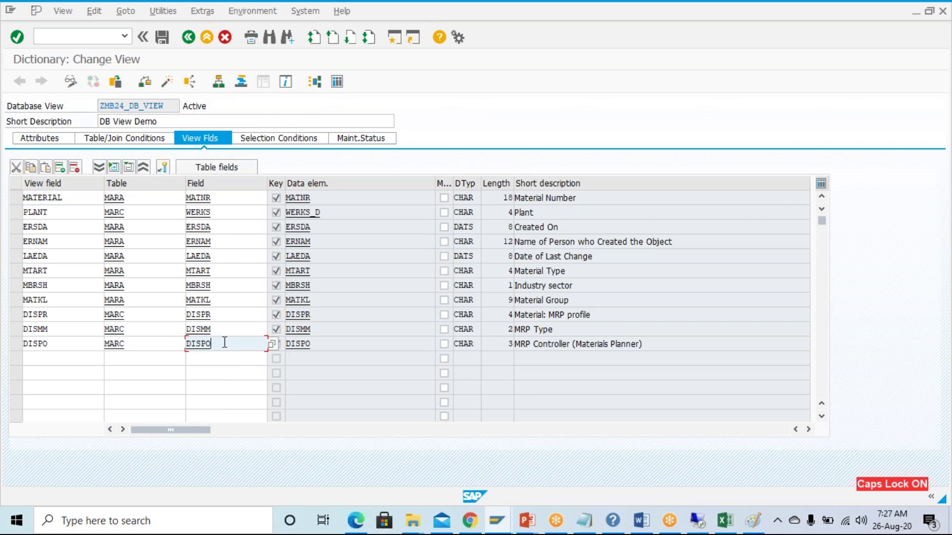
{"action": "left_click", "coordinate": [300, 144]}
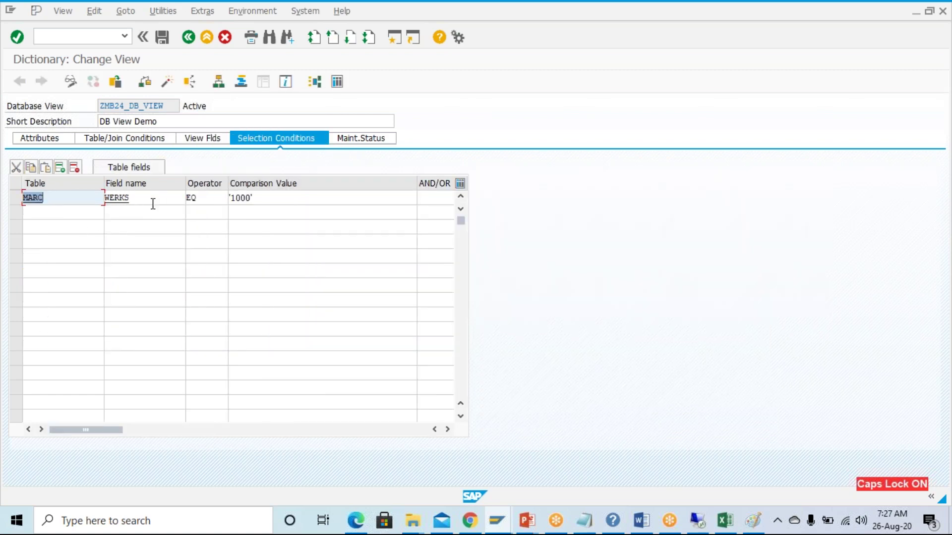
{"action": "left_click", "coordinate": [16, 198]}
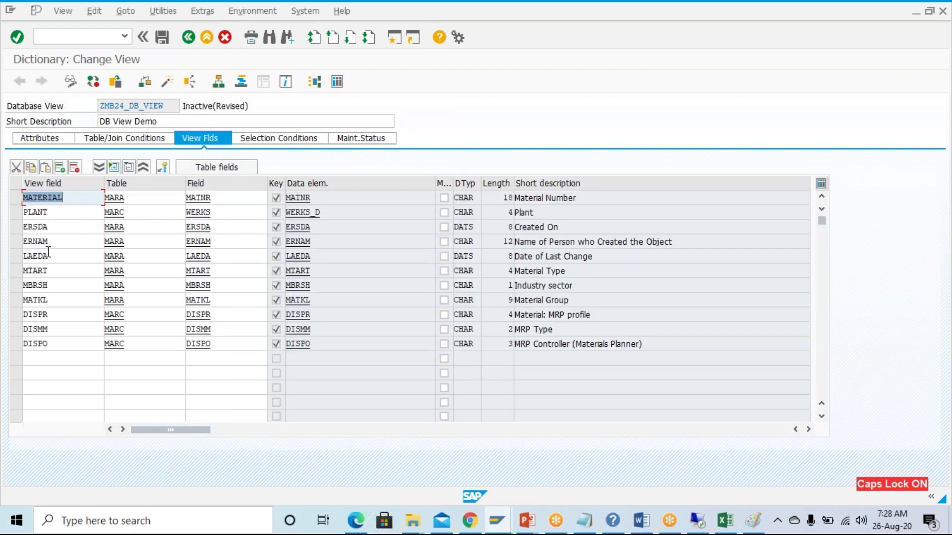
Check the MATERIAL and PLANT view fields and activate the revised view ZMB24_DB_VIEW.
{"action": "left_click_drag", "start_coordinate": [167, 106], "coordinate": [74, 117]}
{"action": "left_click_drag", "start_coordinate": [66, 212], "coordinate": [7, 220]}
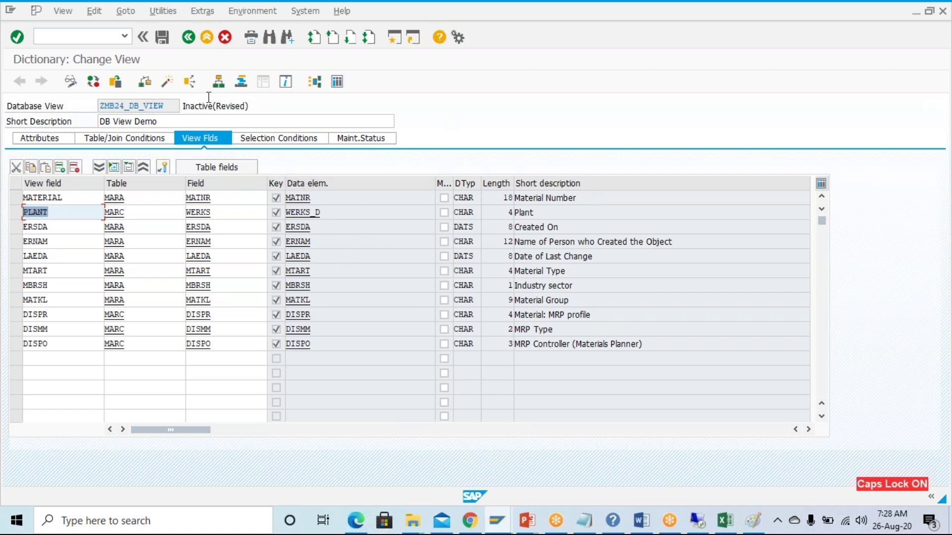
{"action": "left_click", "coordinate": [167, 82]}
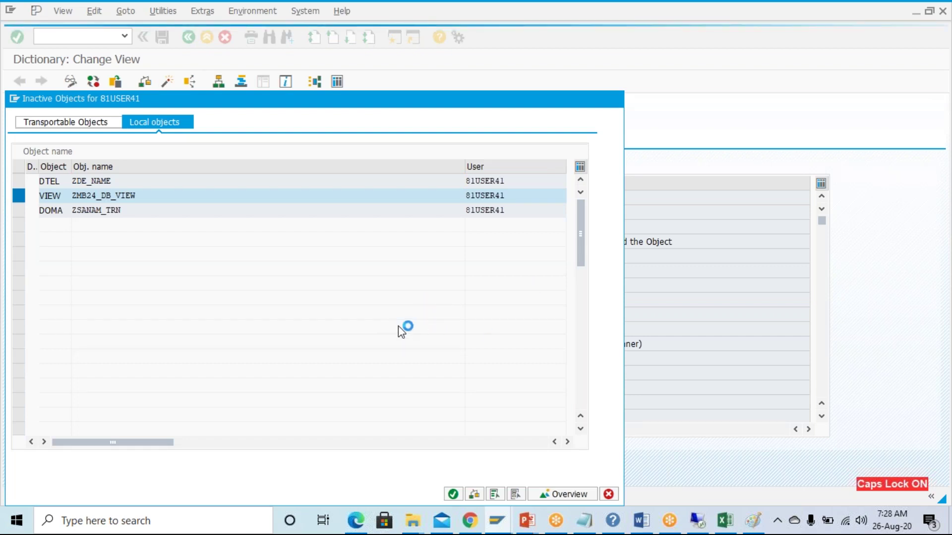
{"action": "left_click", "coordinate": [256, 269]}
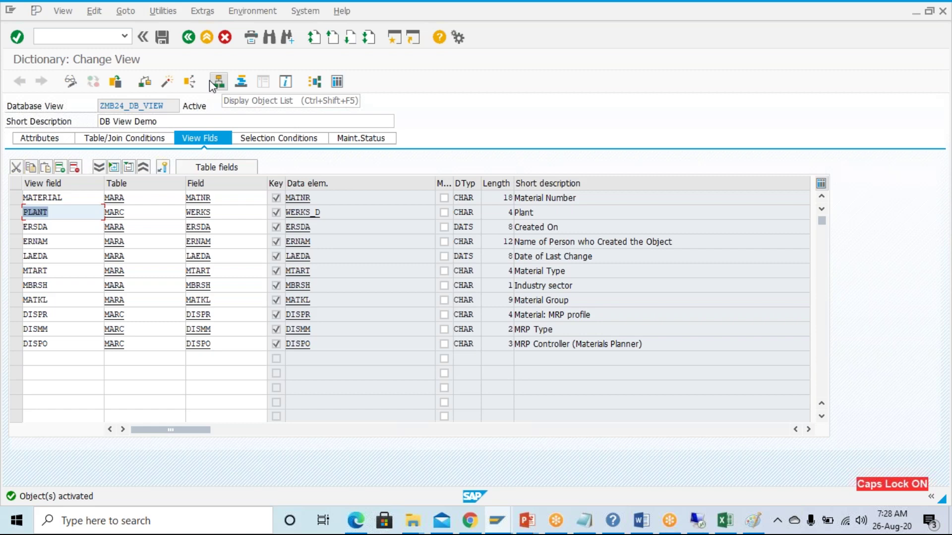
Return to the ABAP Dictionary initial screen and select the Search help object type.
{"action": "left_click", "coordinate": [188, 36]}
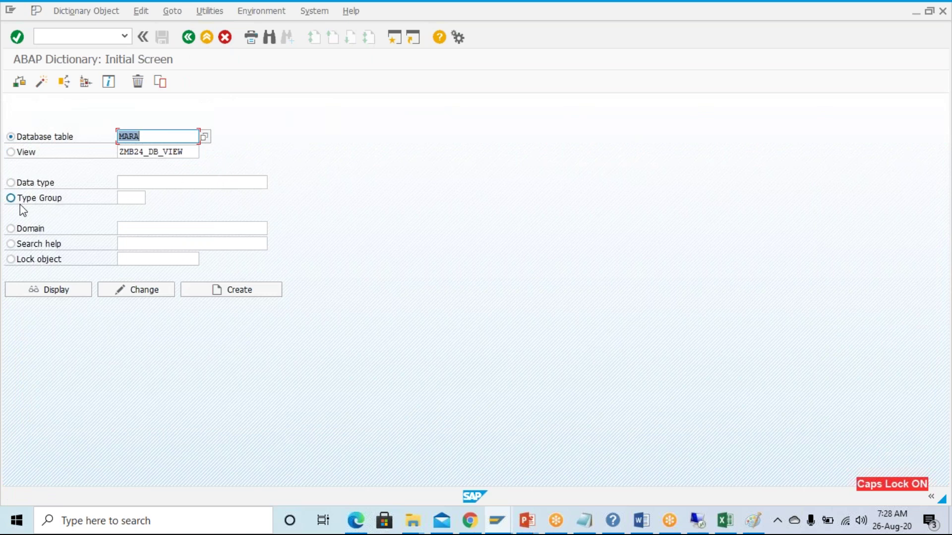
{"action": "left_click", "coordinate": [10, 245]}
{"action": "left_click", "coordinate": [146, 243]}
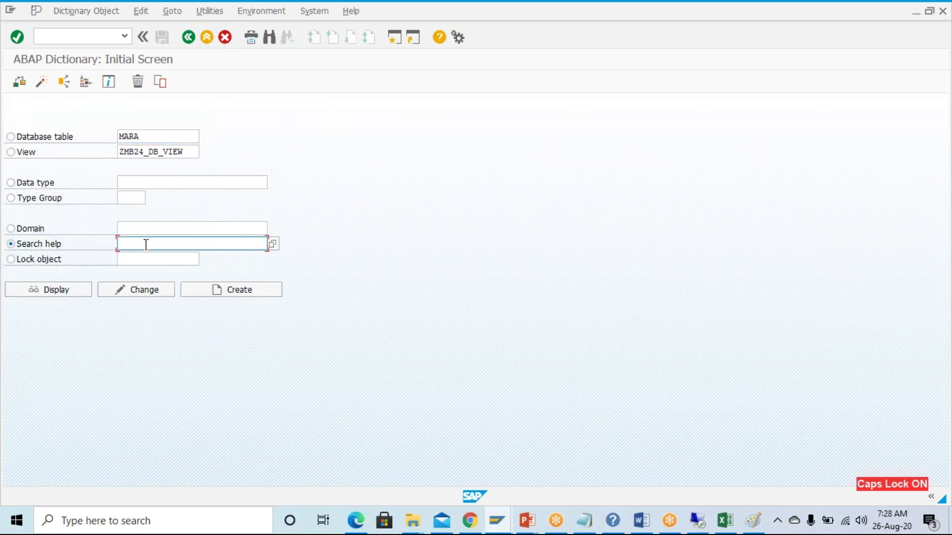
{"action": "left_click", "coordinate": [10, 243]}
{"action": "left_click", "coordinate": [197, 245]}
Clear the View name and display the definition of the database table MARA.
{"action": "left_click", "coordinate": [11, 137]}
{"action": "key", "text": "Tab"}
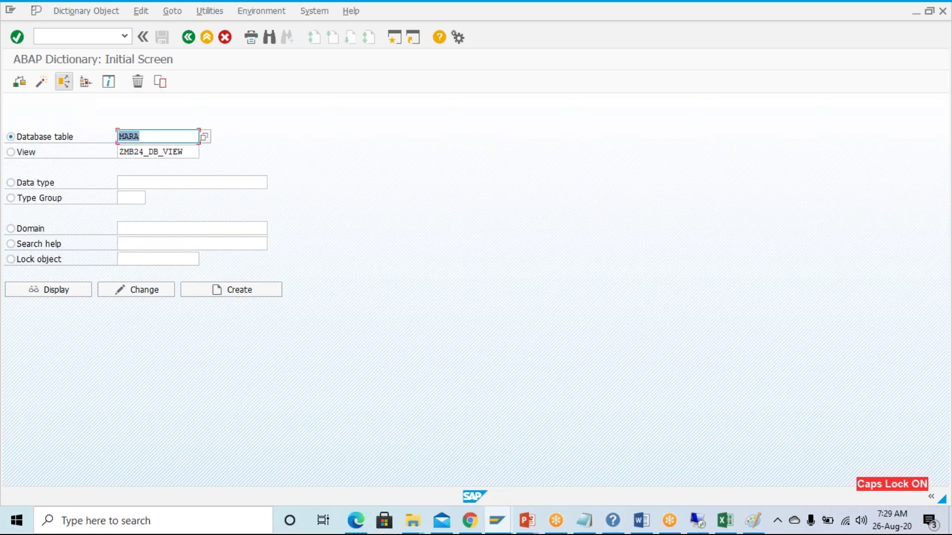
{"action": "key", "text": "Tab"}
{"action": "key", "text": "BackSpace"}
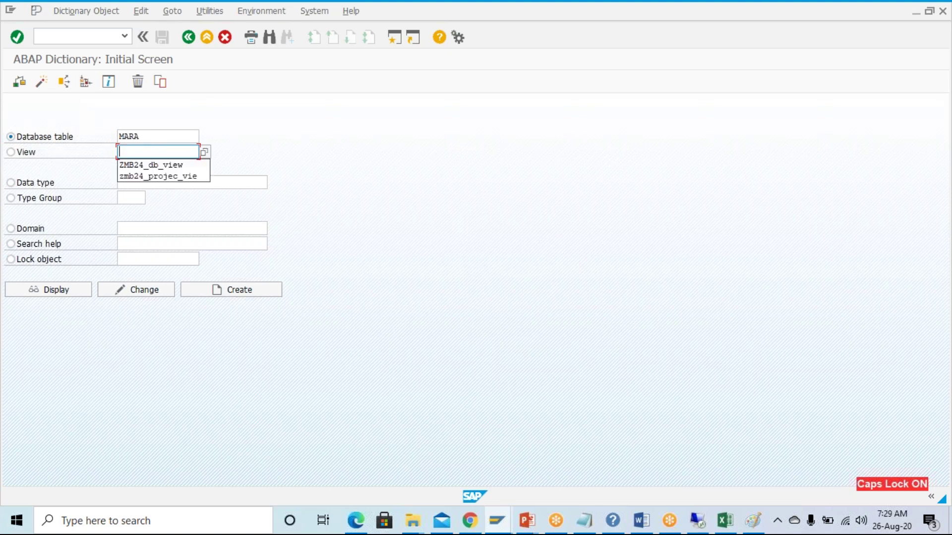
{"action": "left_click", "coordinate": [39, 292]}
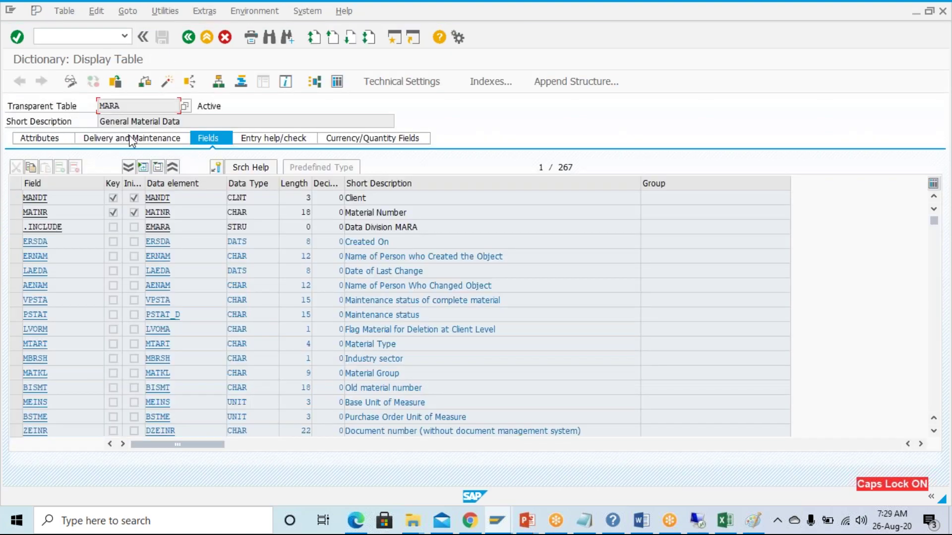
{"action": "double_click", "coordinate": [132, 107]}
{"action": "left_click", "coordinate": [137, 107]}
{"action": "double_click", "coordinate": [133, 106]}
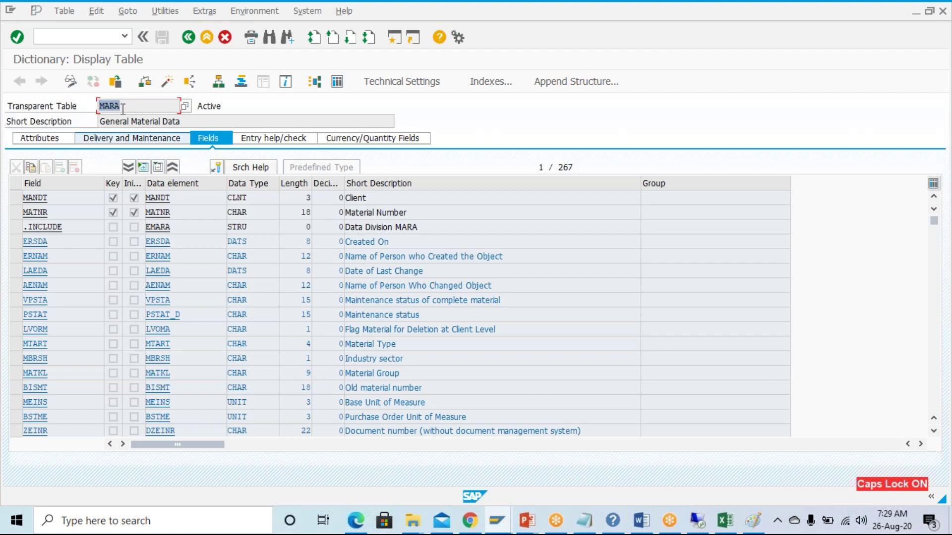
Open the data browser selection for MARA and show the MATNR search help variant Quick Search for Material Using Search Engine.
{"action": "left_click", "coordinate": [336, 82]}
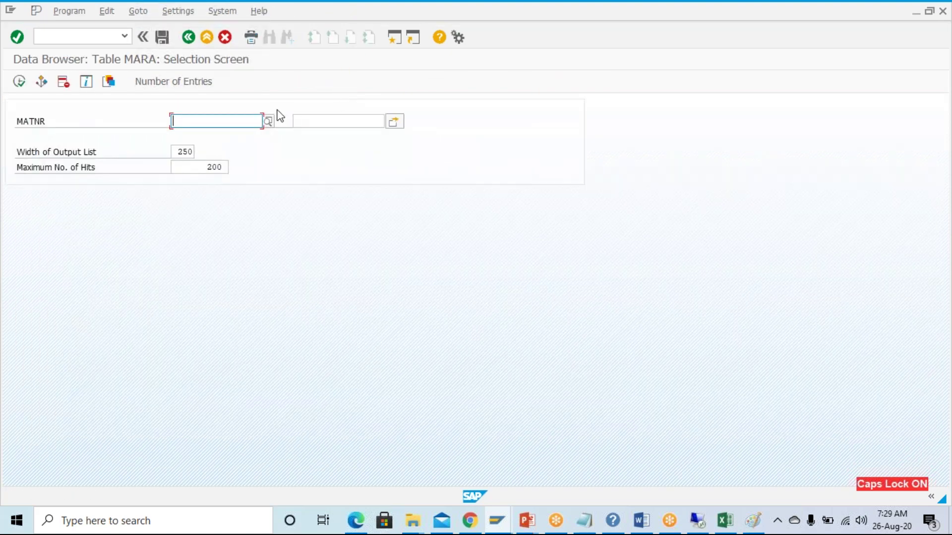
{"action": "key", "text": "F8"}
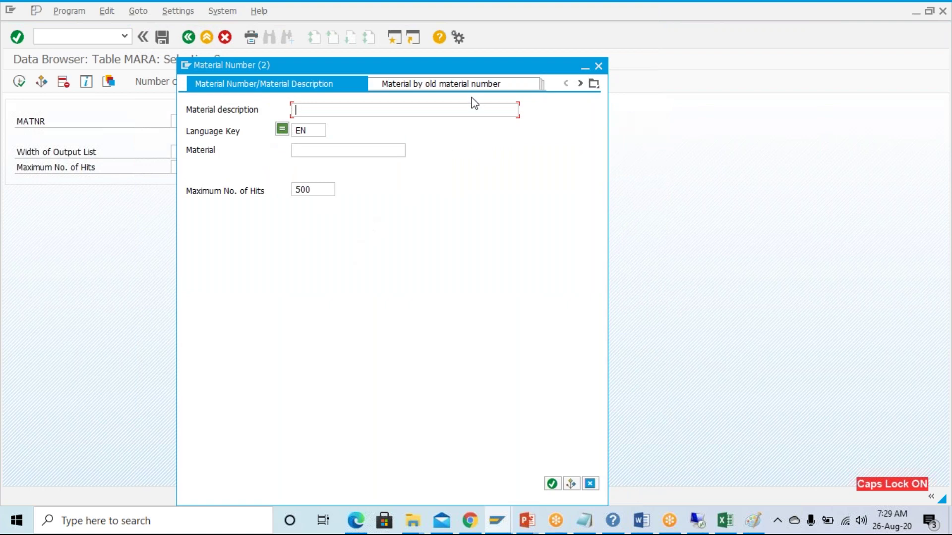
{"action": "left_click", "coordinate": [595, 84]}
{"action": "left_click", "coordinate": [645, 432]}
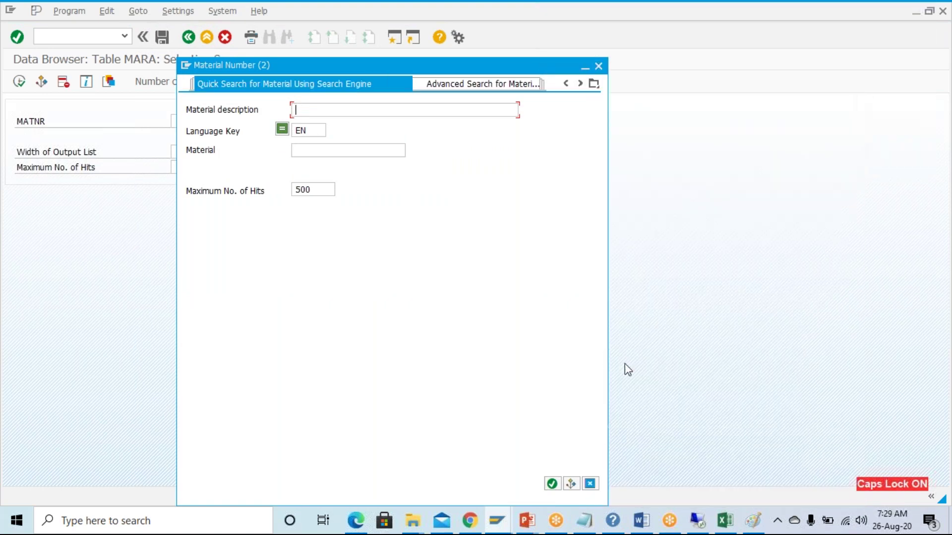
View the MATNR search help variants by material category, transferred from CAD system, and by several classes.
{"action": "left_click", "coordinate": [594, 83]}
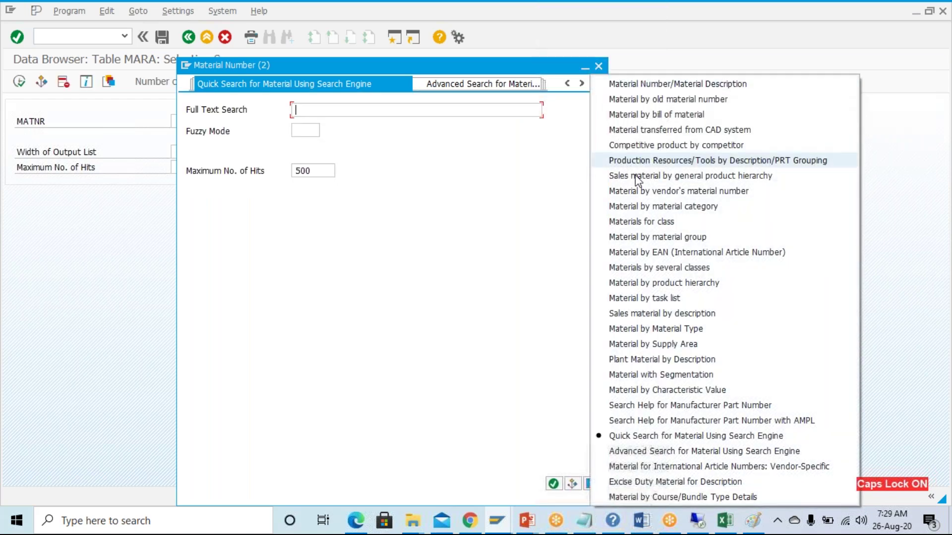
{"action": "left_click", "coordinate": [617, 207]}
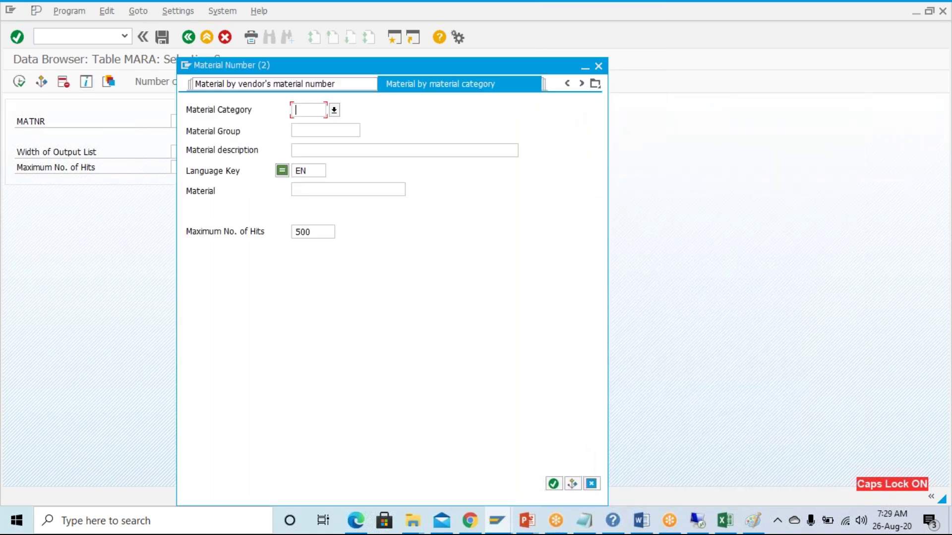
{"action": "left_click", "coordinate": [595, 84]}
{"action": "left_click", "coordinate": [626, 128]}
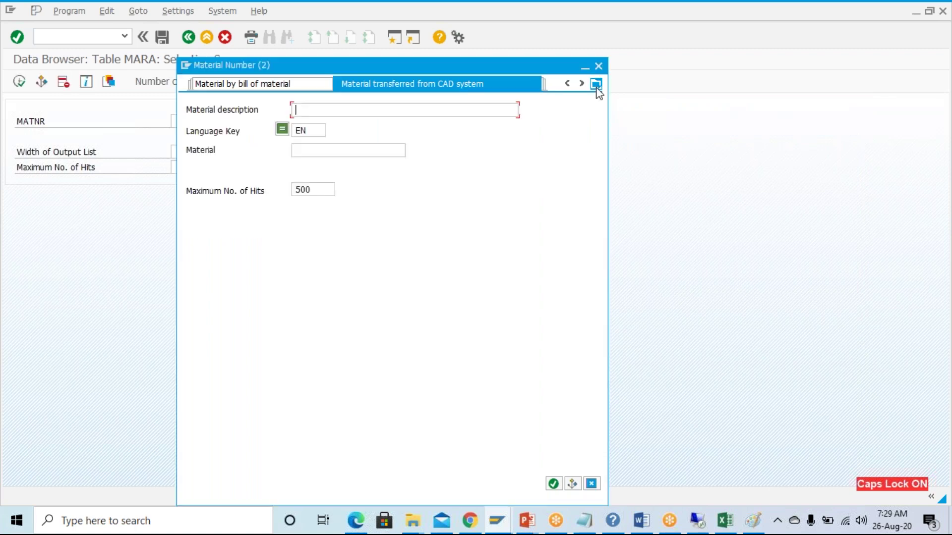
{"action": "left_click", "coordinate": [597, 90]}
{"action": "left_click", "coordinate": [631, 266]}
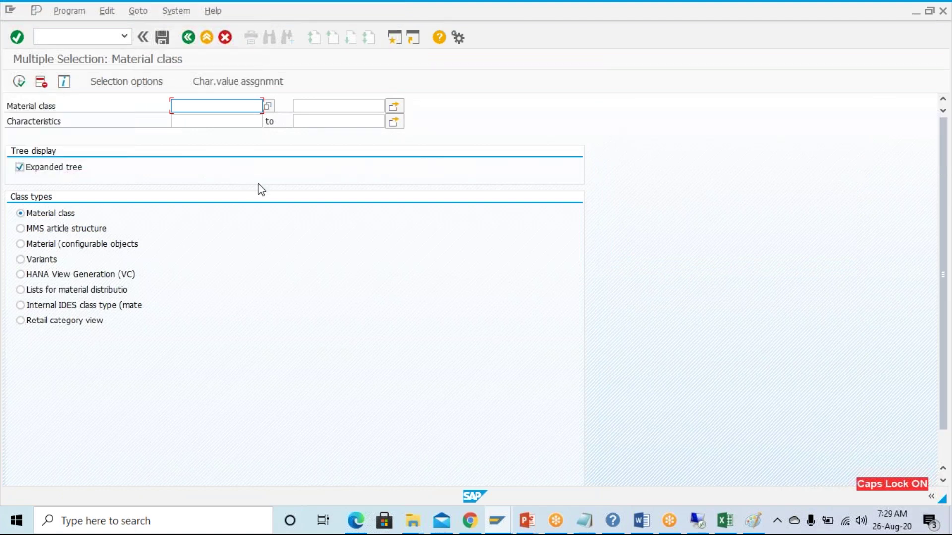
Run the Material Number/Material Description search help without restrictions, close its hit list and return to the MARA table definition.
{"action": "left_click", "coordinate": [188, 42]}
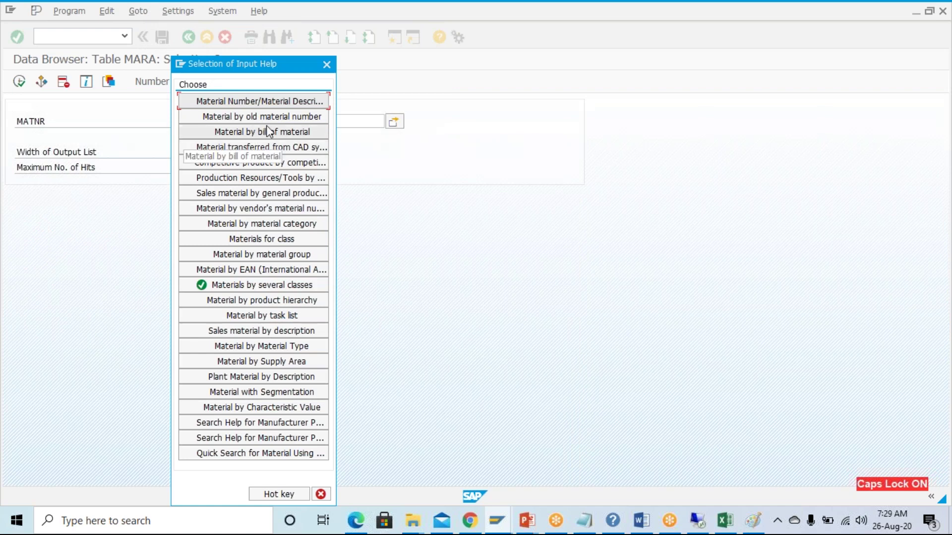
{"action": "left_click", "coordinate": [244, 100]}
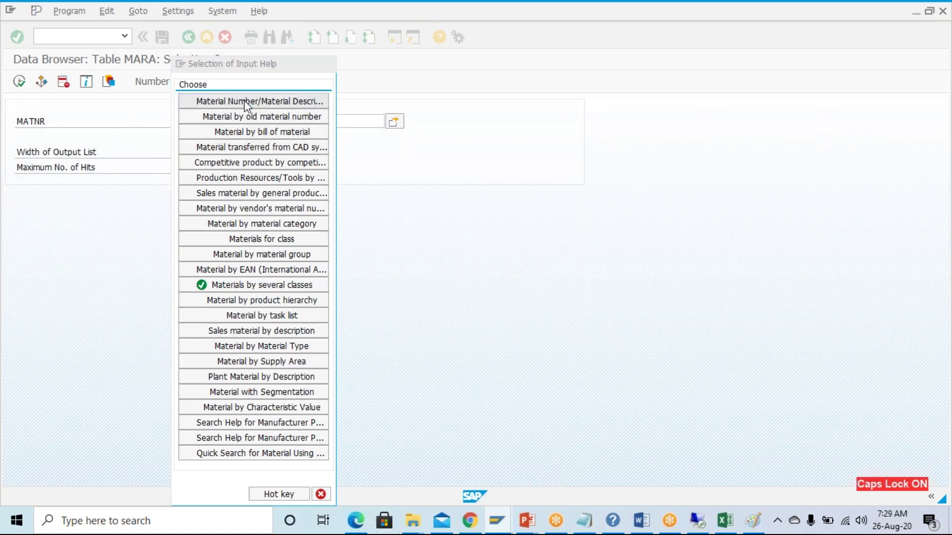
{"action": "left_click", "coordinate": [553, 485]}
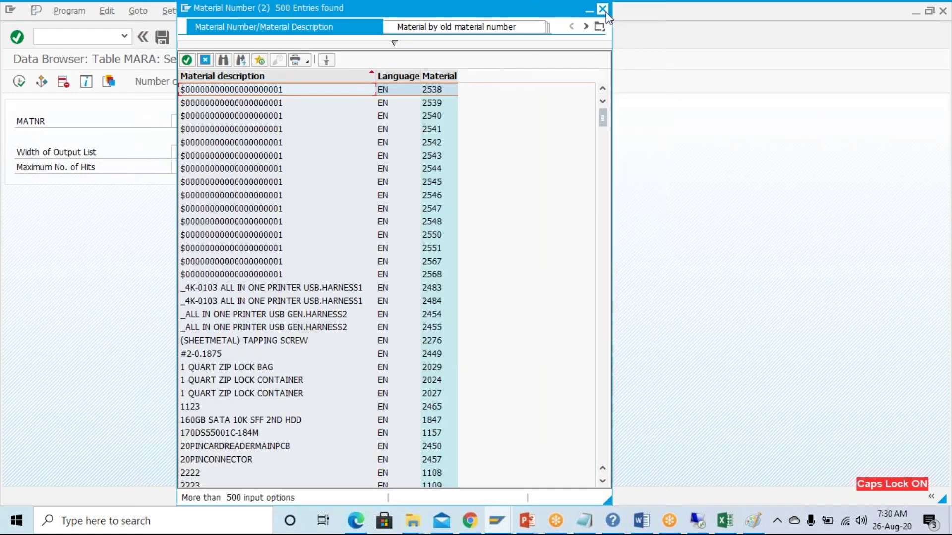
{"action": "left_click", "coordinate": [603, 10]}
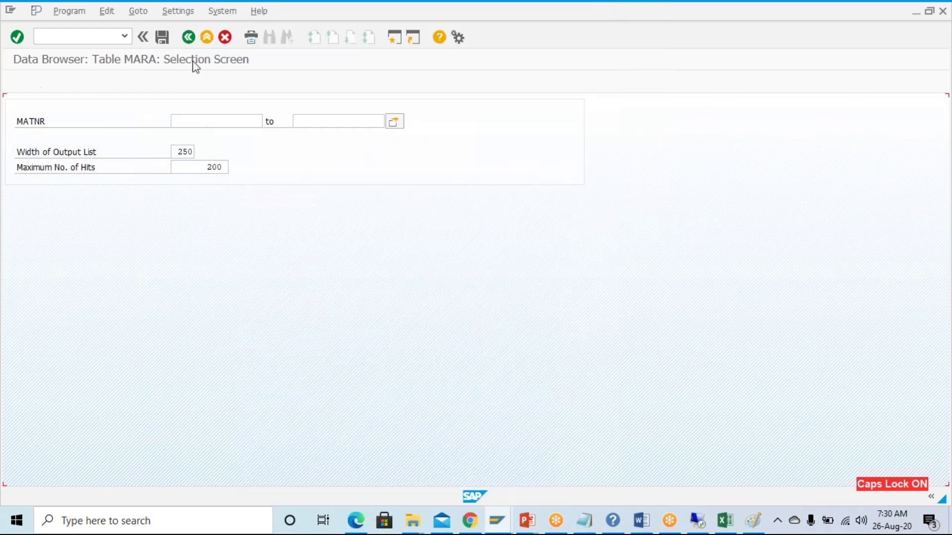
{"action": "left_click", "coordinate": [189, 37]}
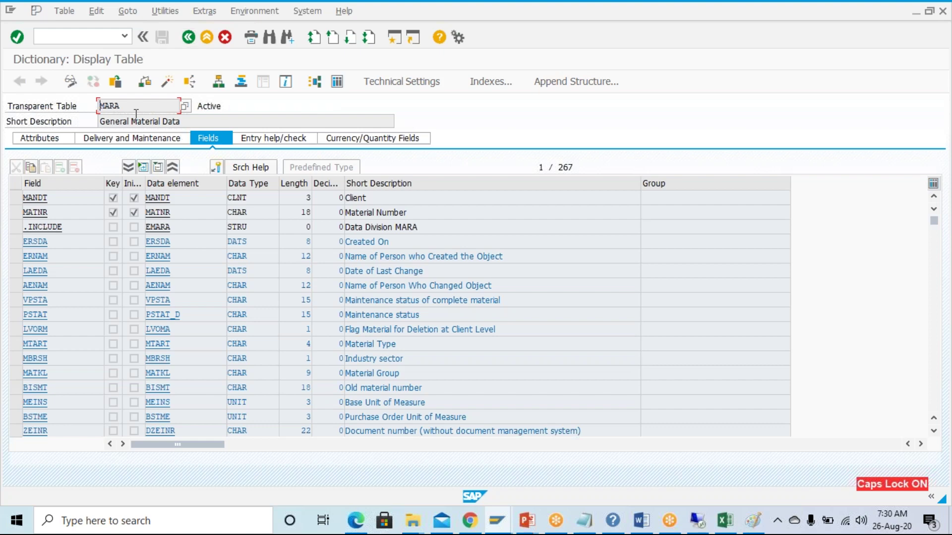
Inspect the further characteristics of MARA's MATNR data element and open its assigned search help S_MAT1.
{"action": "double_click", "coordinate": [112, 104]}
{"action": "left_click", "coordinate": [179, 214]}
{"action": "left_click_drag", "start_coordinate": [178, 214], "coordinate": [137, 215]}
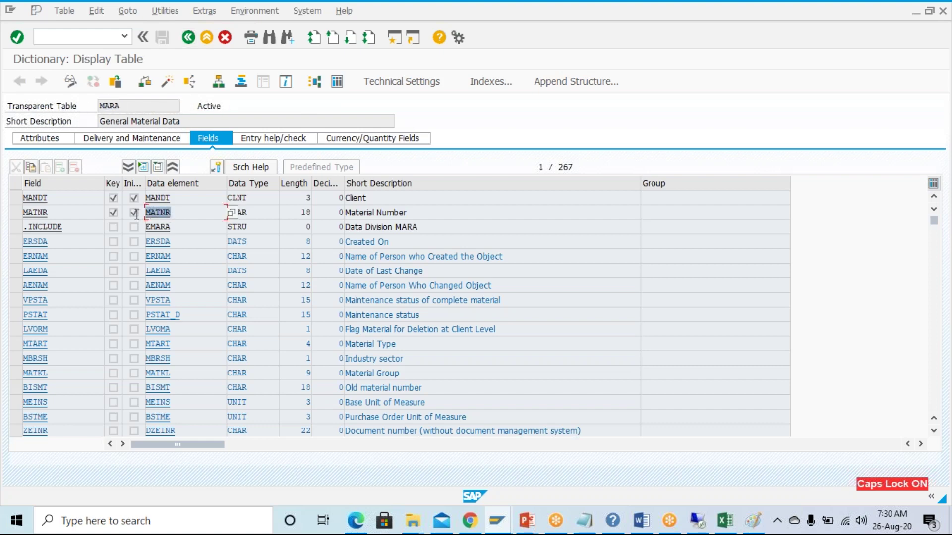
{"action": "double_click", "coordinate": [161, 213]}
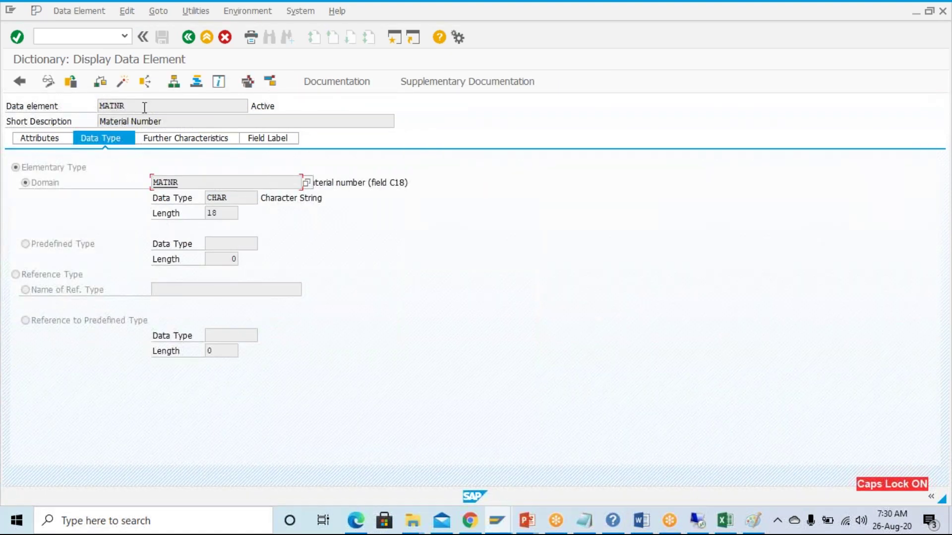
{"action": "double_click", "coordinate": [140, 106]}
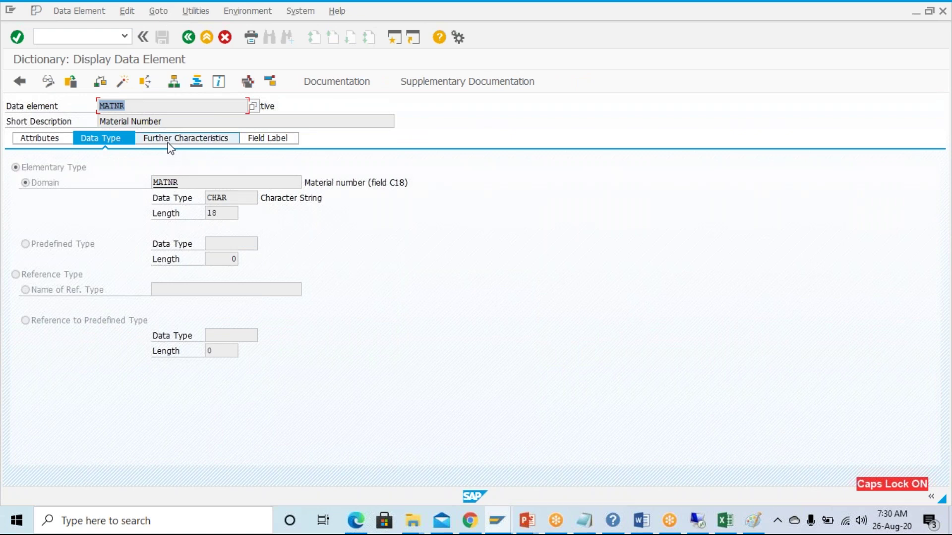
{"action": "left_click", "coordinate": [198, 142]}
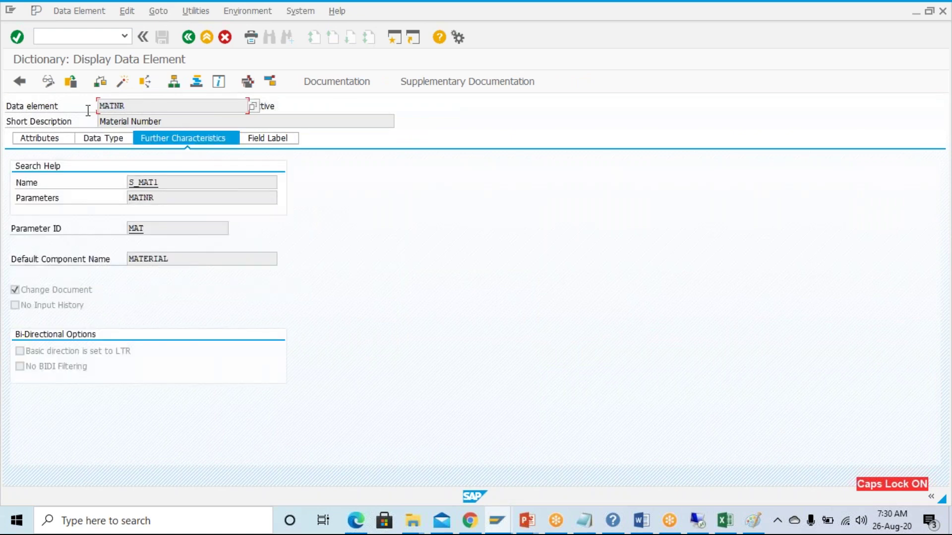
{"action": "left_click", "coordinate": [166, 182]}
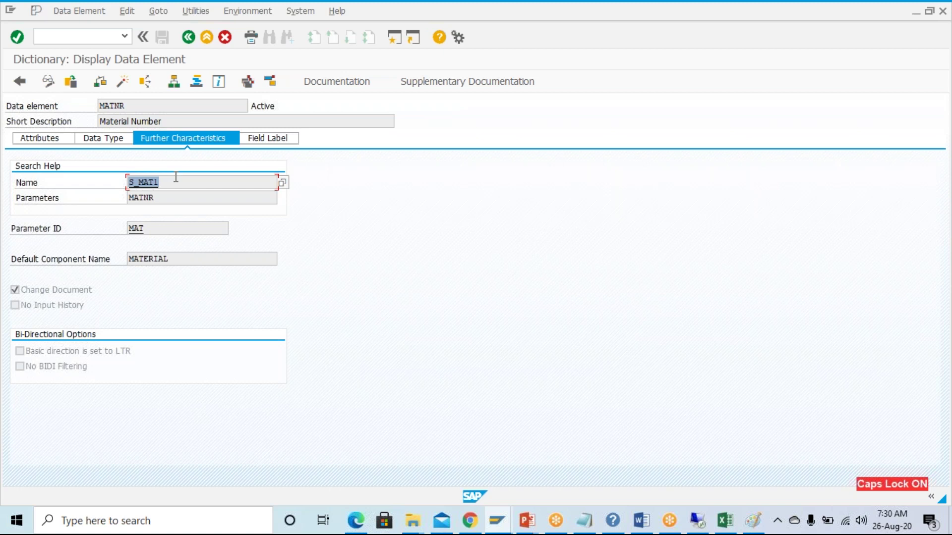
{"action": "double_click", "coordinate": [141, 182]}
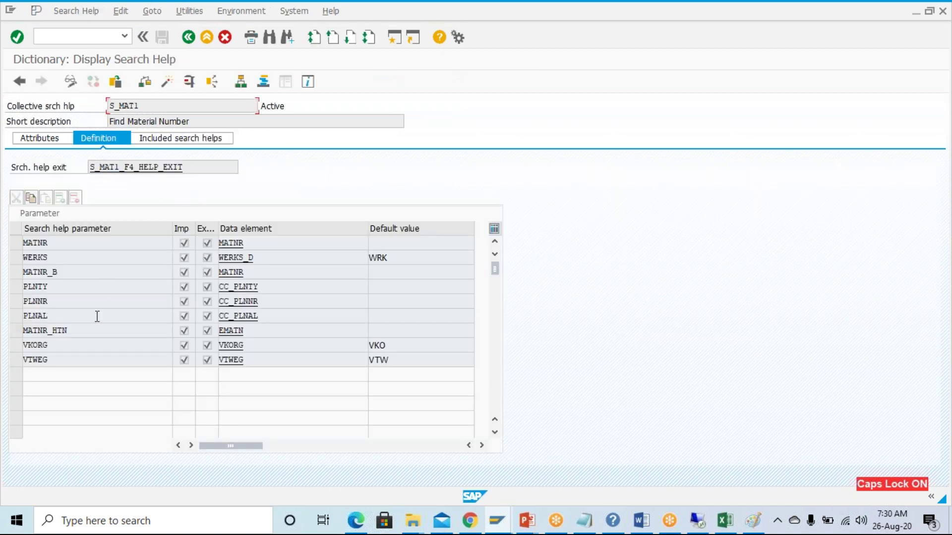
Test the collective search help S_MAT1, review its parameters from MATNR to VTWEG, and close the test.
{"action": "left_click", "coordinate": [188, 82]}
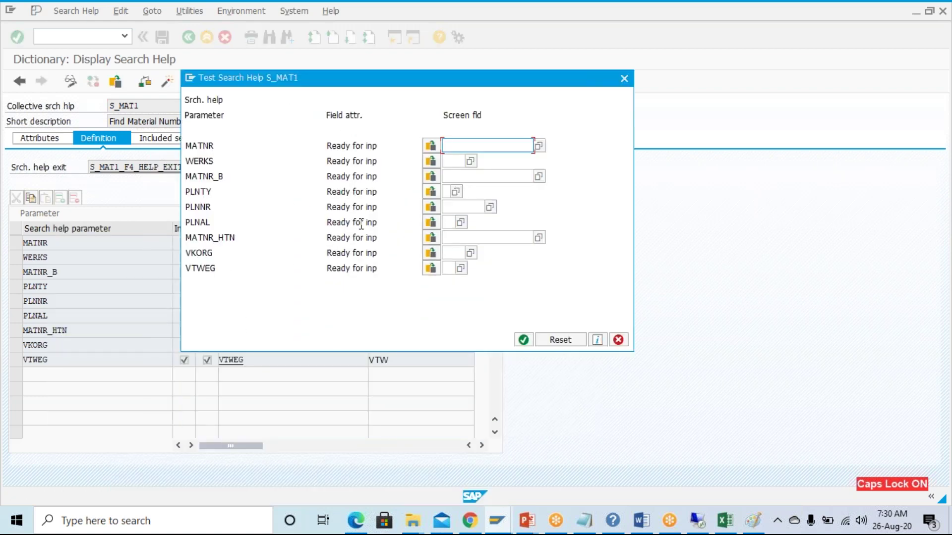
{"action": "left_click", "coordinate": [361, 147]}
{"action": "left_click", "coordinate": [367, 252]}
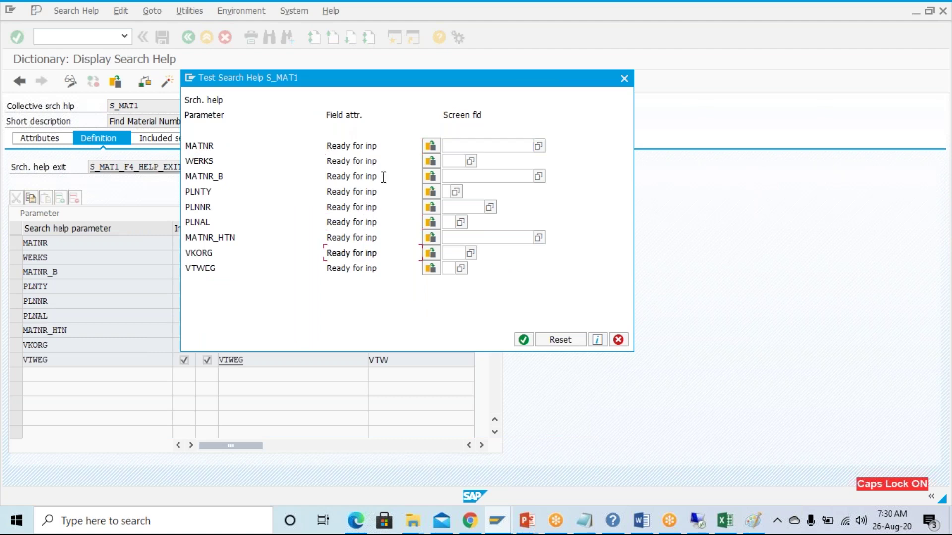
{"action": "double_click", "coordinate": [228, 147]}
{"action": "double_click", "coordinate": [227, 161]}
{"action": "double_click", "coordinate": [232, 177]}
{"action": "double_click", "coordinate": [251, 208]}
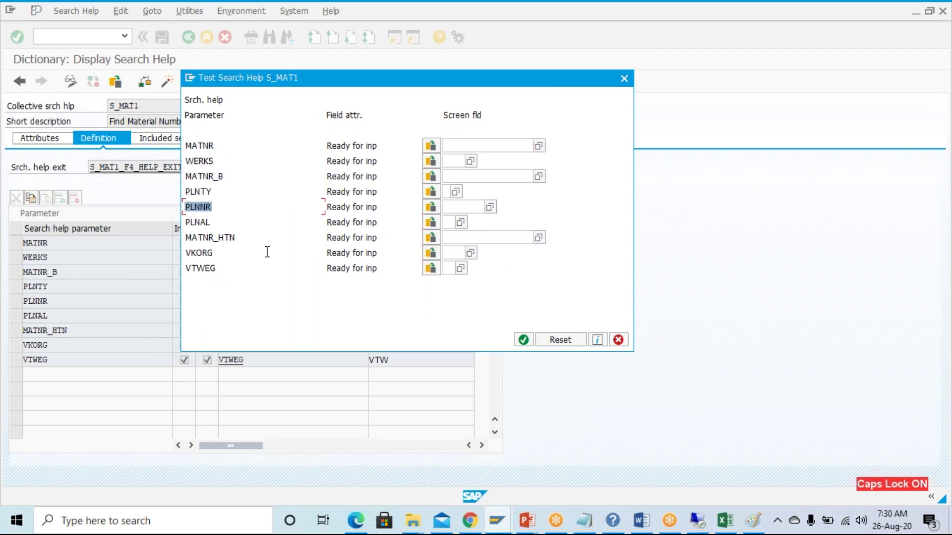
{"action": "left_click", "coordinate": [619, 341]}
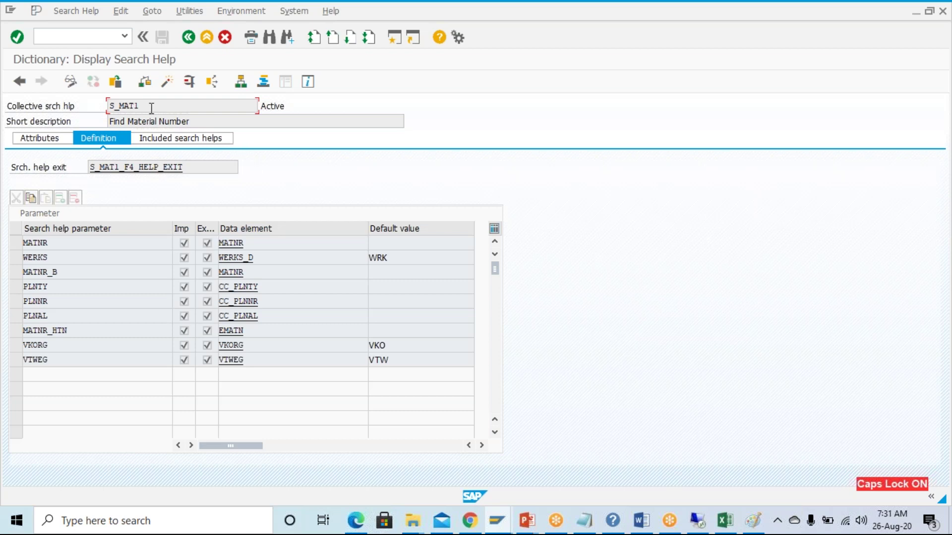
Return to the ABAP Dictionary initial screen and clear the database table name.
{"action": "left_click", "coordinate": [188, 37]}
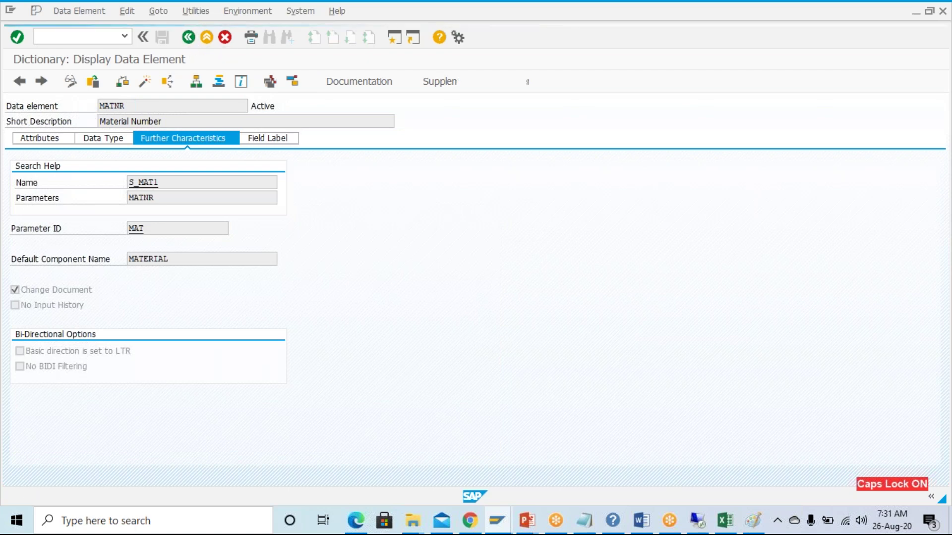
{"action": "left_click", "coordinate": [189, 37]}
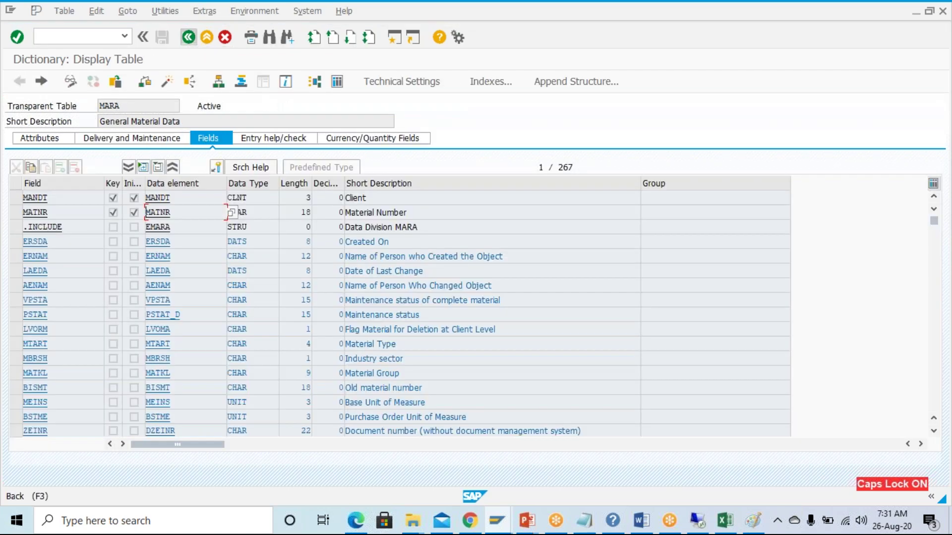
{"action": "left_click", "coordinate": [189, 37]}
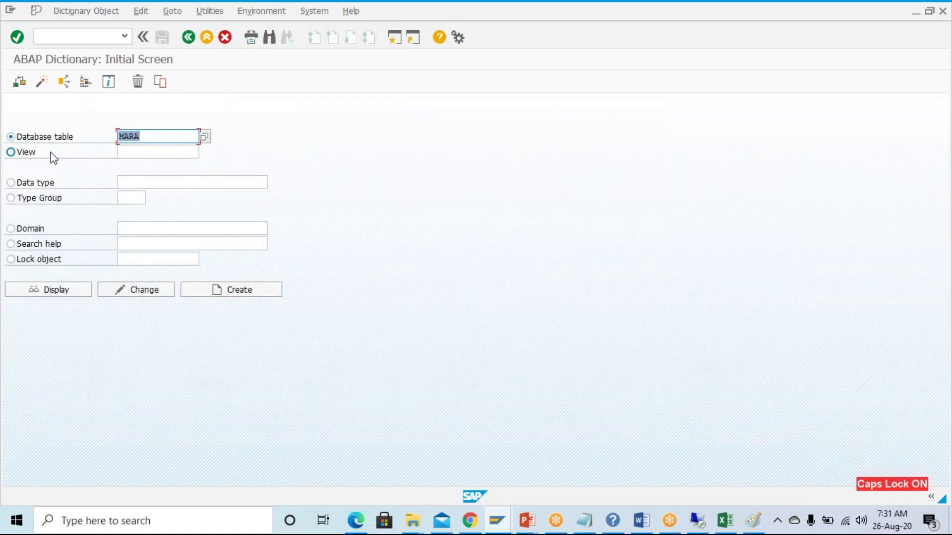
{"action": "key", "text": "BackSpace"}
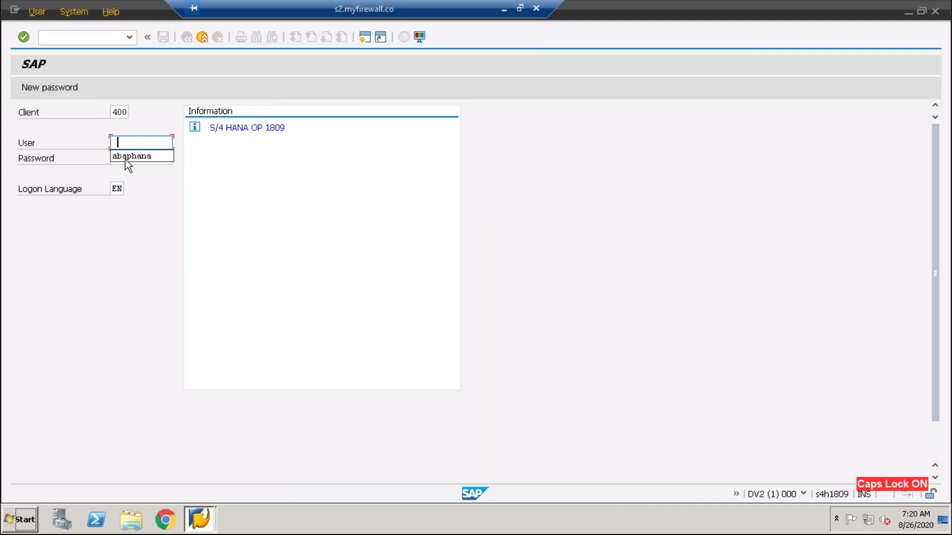
Log on to client 400 of the S/4 HANA OP 1809 system with the saved user name and the account password.
{"action": "left_click", "coordinate": [120, 156]}
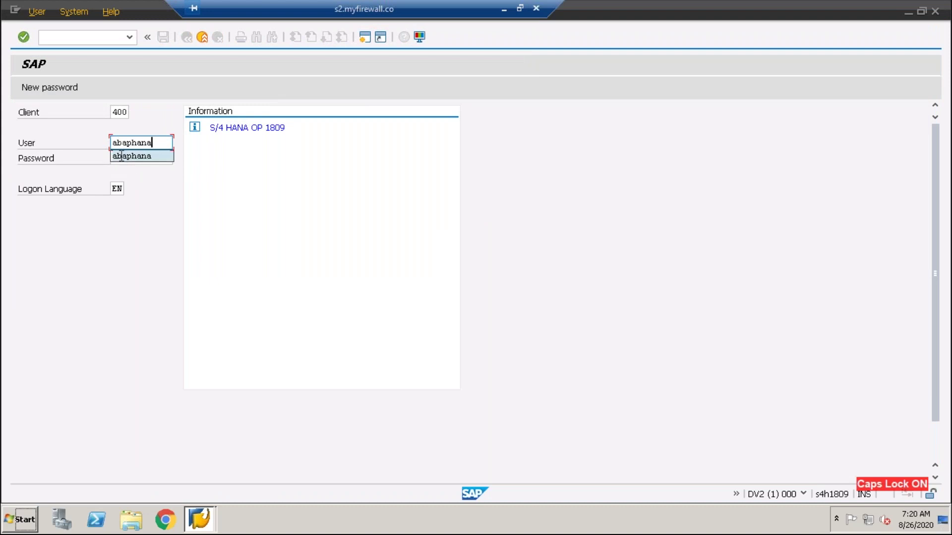
{"action": "left_click", "coordinate": [120, 156]}
{"action": "key", "text": "Caps_Lock"}
{"action": "type", "text": "*****"}
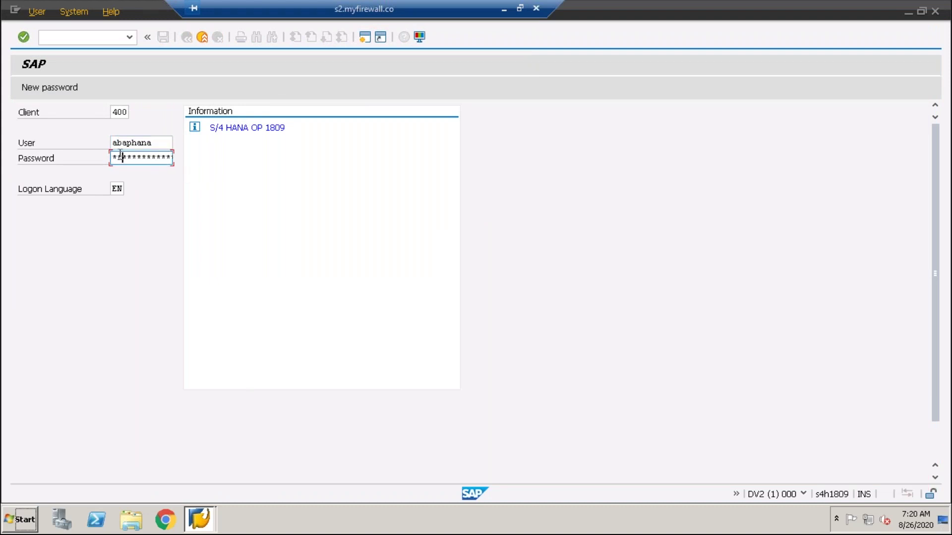
{"action": "type", "text": "****"}
{"action": "key", "text": "Return"}
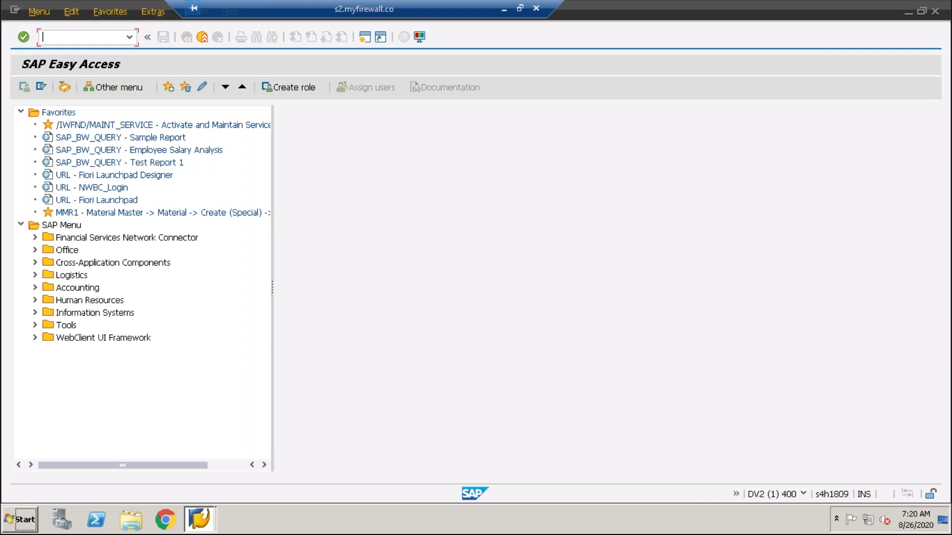
Start transaction SE11 and display the definition of the database table ZMB24_EMPLOYEE.
{"action": "type", "text": "/nse11"}
{"action": "key", "text": "Return"}
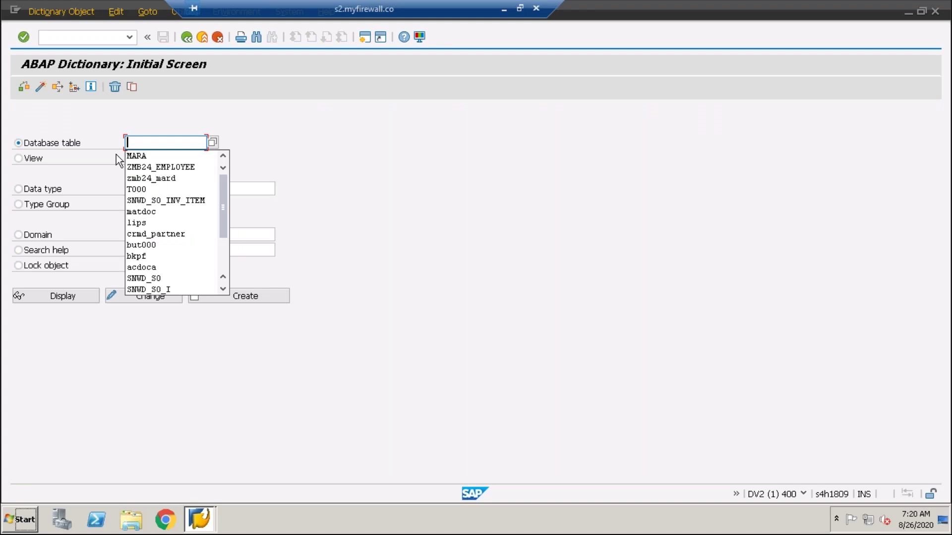
{"action": "left_click", "coordinate": [163, 170]}
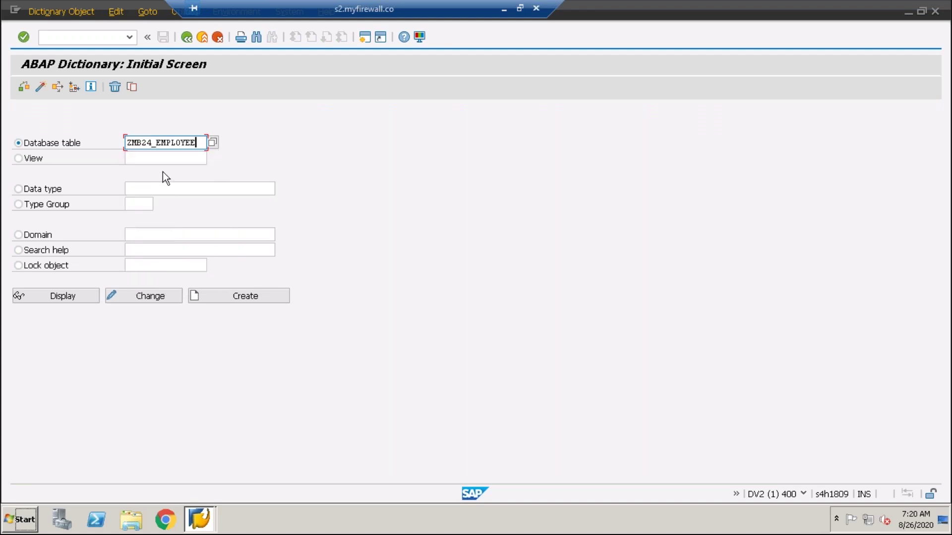
{"action": "left_click", "coordinate": [64, 299]}
{"action": "left_click", "coordinate": [199, 234]}
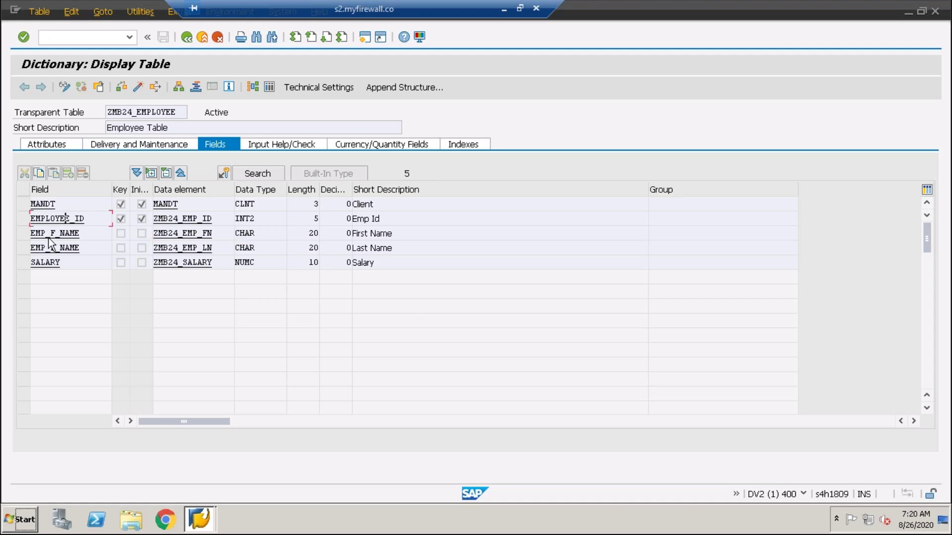
Check the data browser selection fields of ZMB24_EMPLOYEE and return to the ABAP Dictionary initial screen.
{"action": "left_click", "coordinate": [270, 88]}
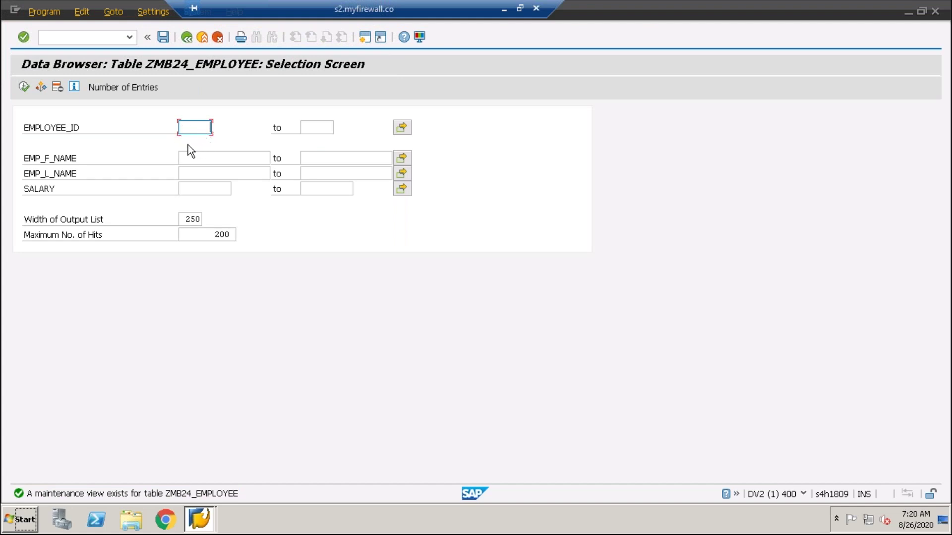
{"action": "left_click", "coordinate": [186, 37]}
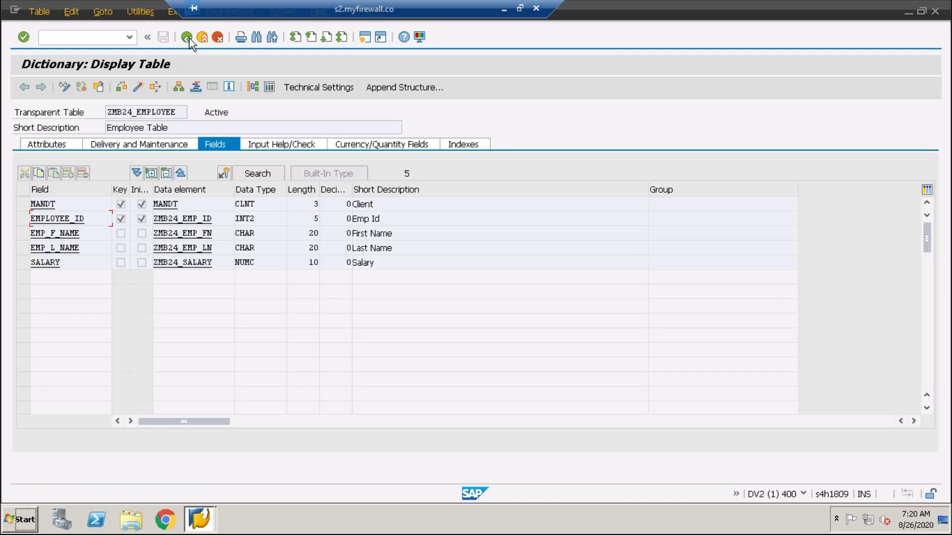
{"action": "left_click", "coordinate": [188, 37]}
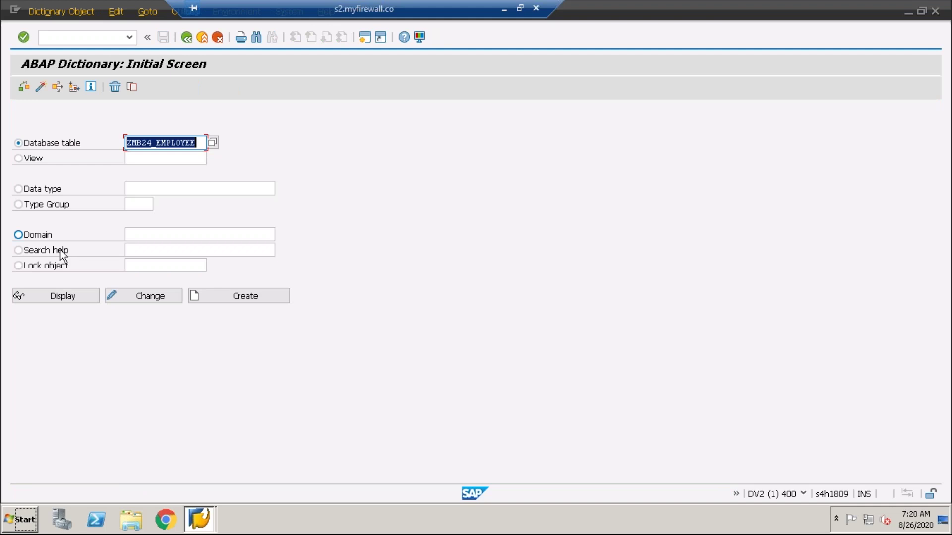
Create the elementary search help ZCUSTOMSH with the short description "Elementary Search help".
{"action": "left_click", "coordinate": [19, 251]}
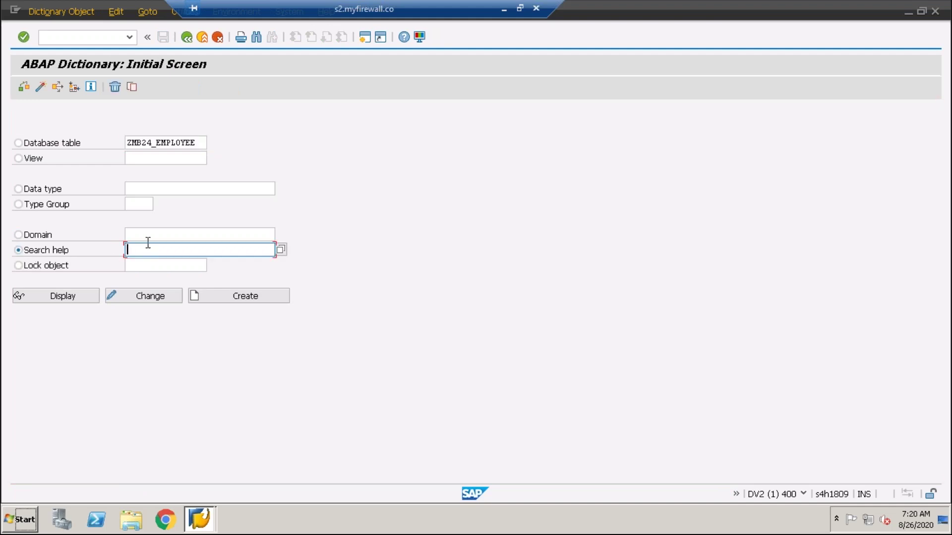
{"action": "type", "text": "zcustomsh"}
{"action": "left_click", "coordinate": [228, 297]}
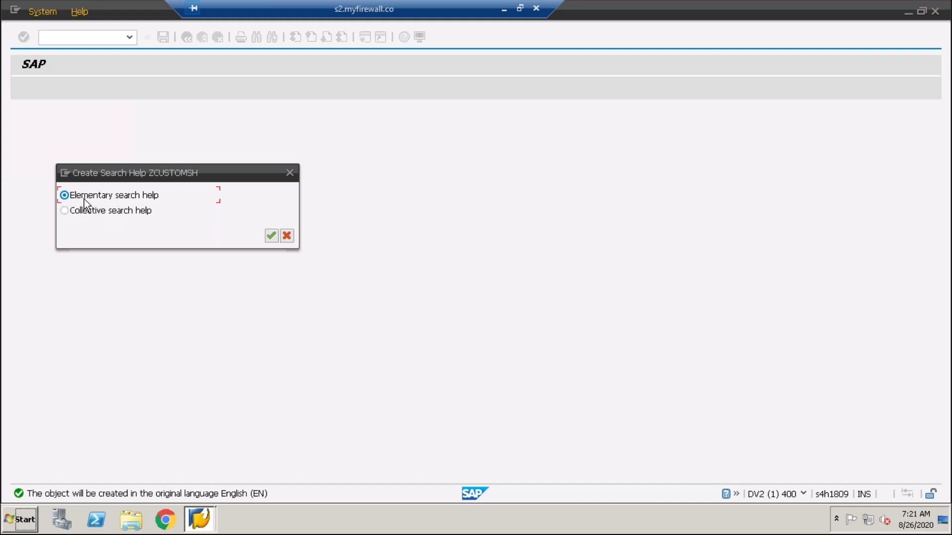
{"action": "left_click", "coordinate": [271, 236]}
{"action": "left_click", "coordinate": [128, 128]}
{"action": "type", "text": "Elementary Search help"}
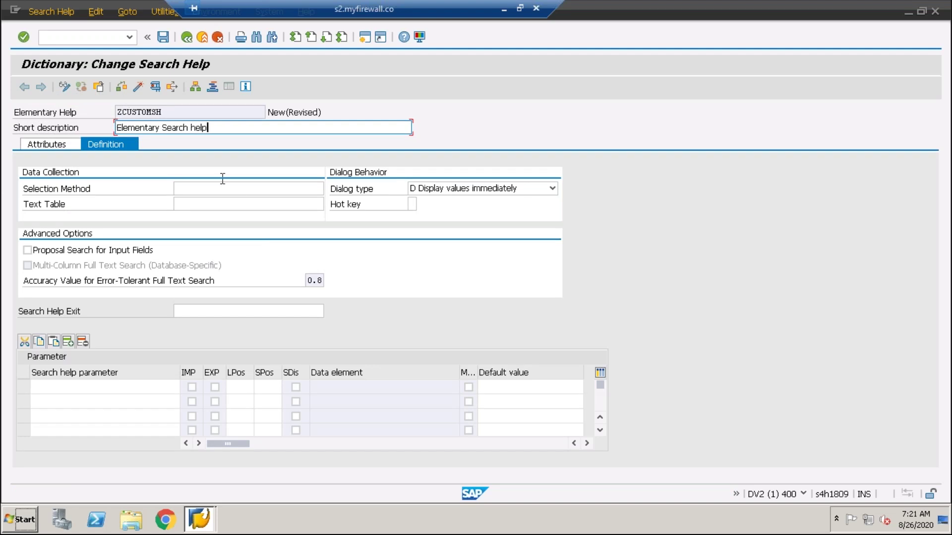
Return to the ZCUSTOMSH search help and open transaction SE11 in an additional session with /ose11.
{"action": "left_click", "coordinate": [228, 188]}
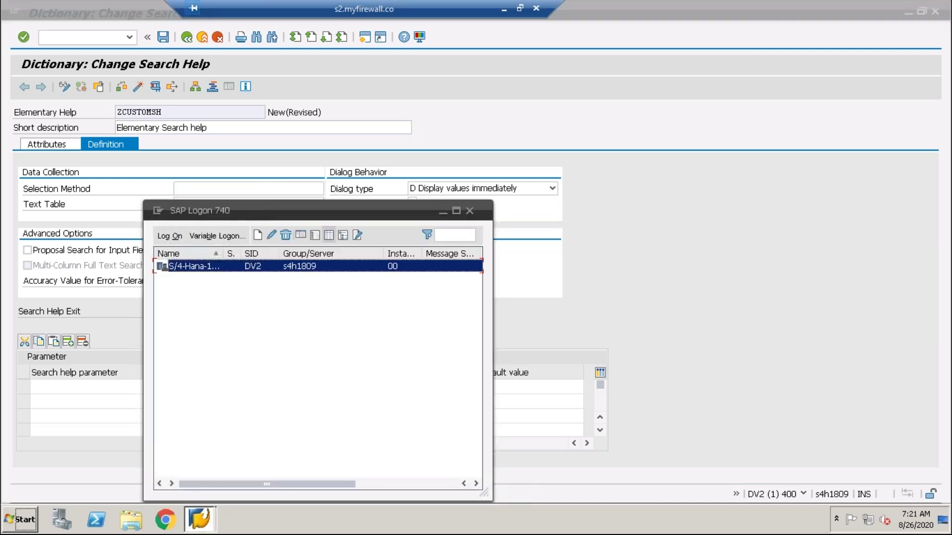
{"action": "left_click", "coordinate": [470, 211]}
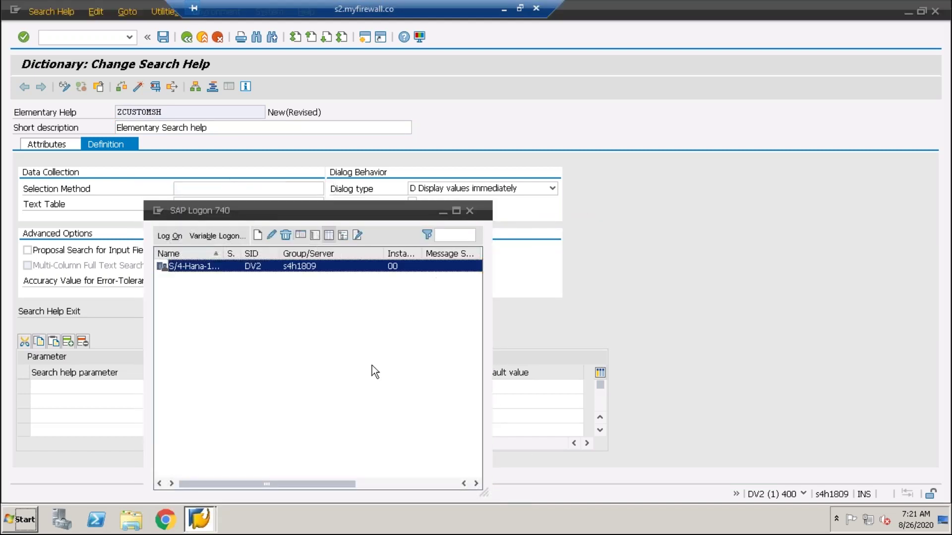
{"action": "mouse_move", "coordinate": [201, 526]}
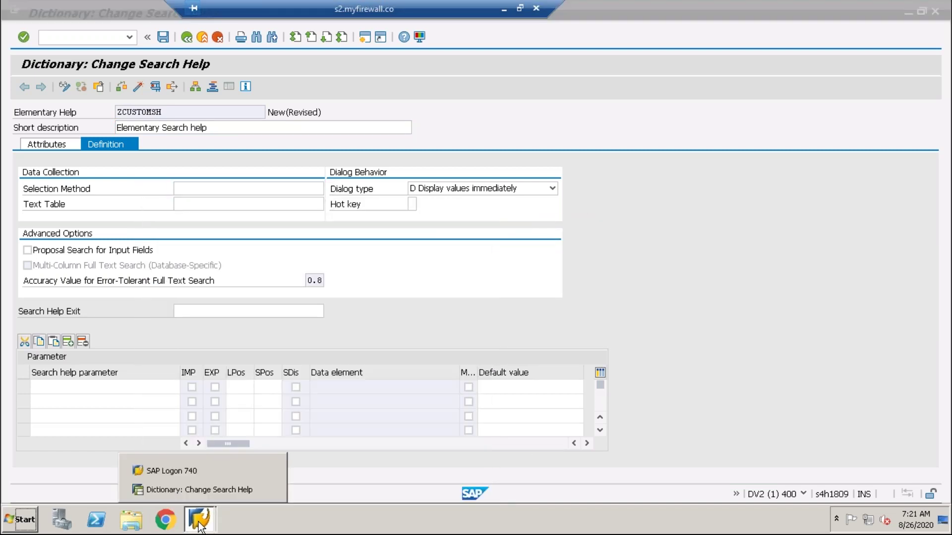
{"action": "left_click", "coordinate": [171, 492]}
{"action": "left_click", "coordinate": [62, 40]}
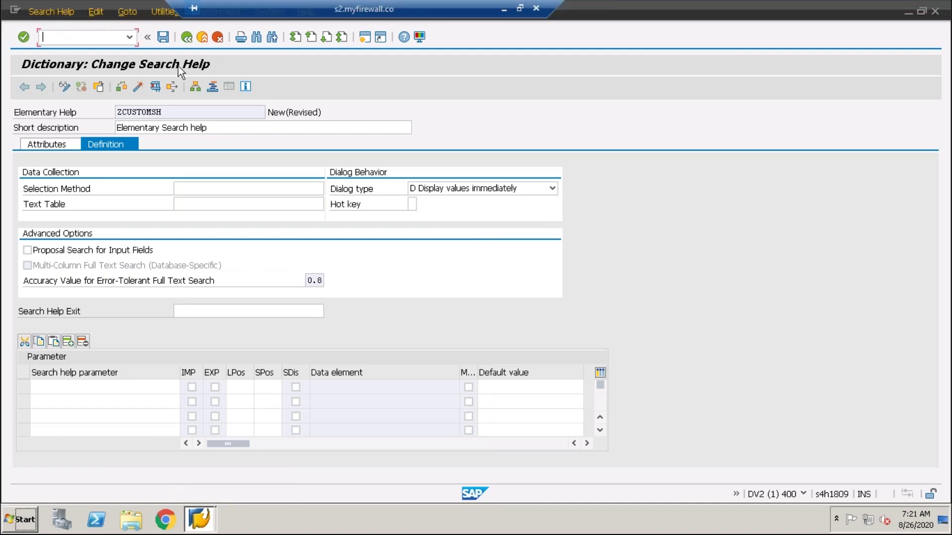
{"action": "type", "text": "/ose11"}
{"action": "key", "text": "Return"}
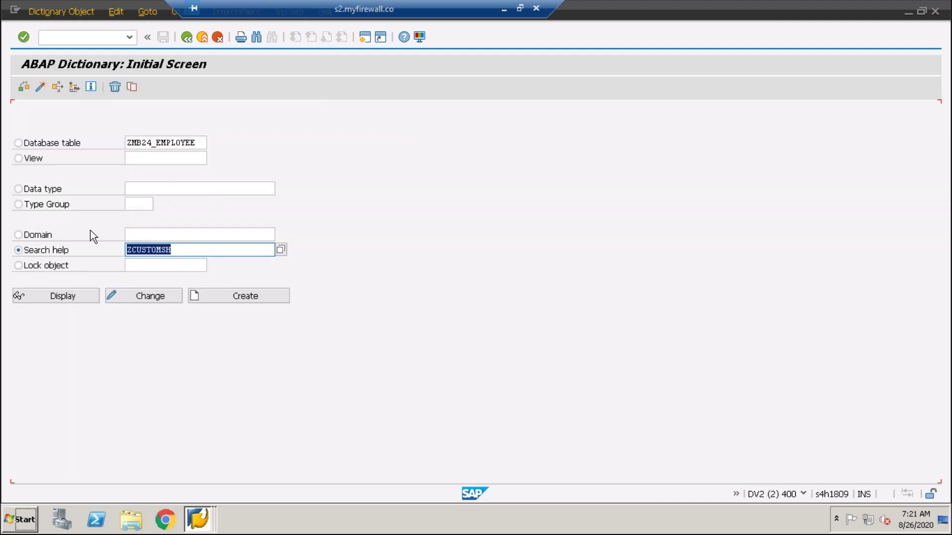
Display the definition of the database table ZMB24_EMPLOYEE in the new session.
{"action": "left_click", "coordinate": [18, 143]}
{"action": "left_click_drag", "start_coordinate": [197, 143], "coordinate": [113, 144]}
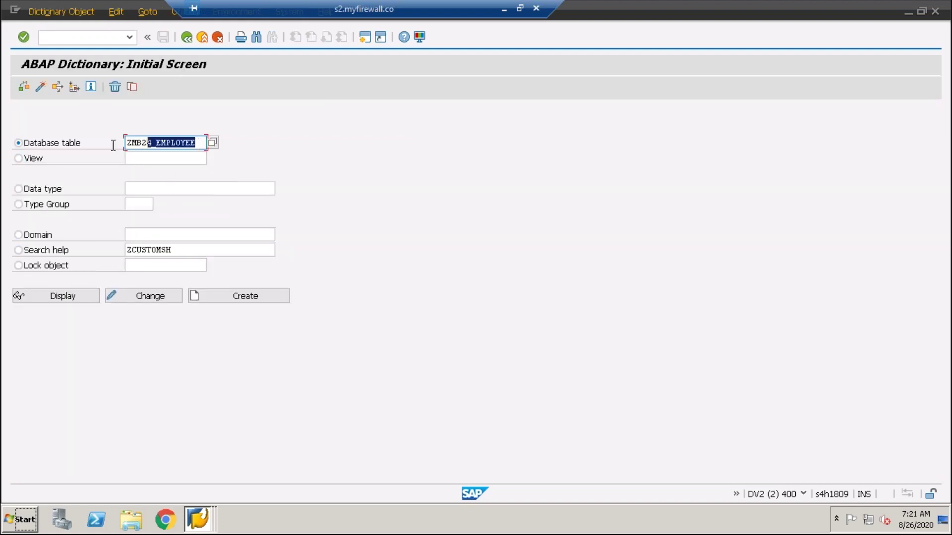
{"action": "left_click", "coordinate": [76, 299]}
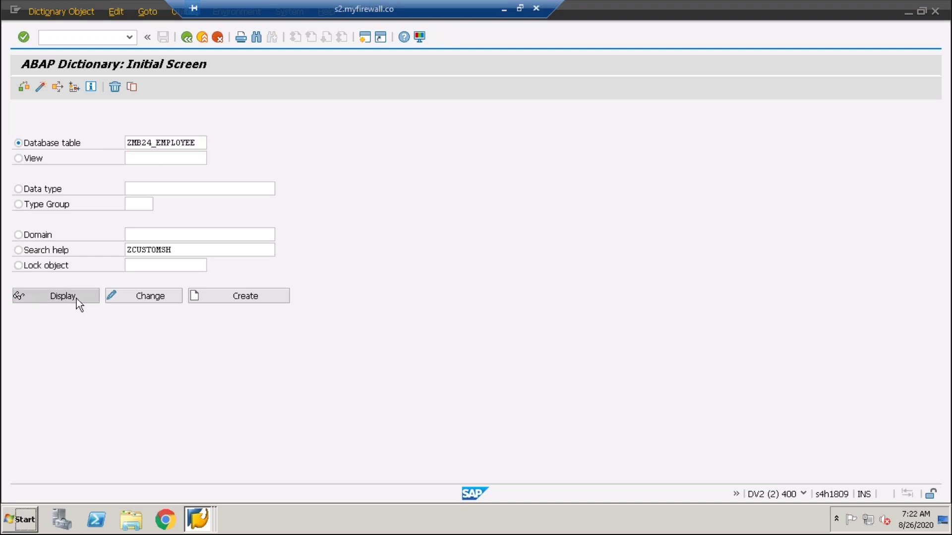
Check the stored entries of ZMB24_EMPLOYEE in the data browser and return to the table definition.
{"action": "left_click", "coordinate": [268, 87]}
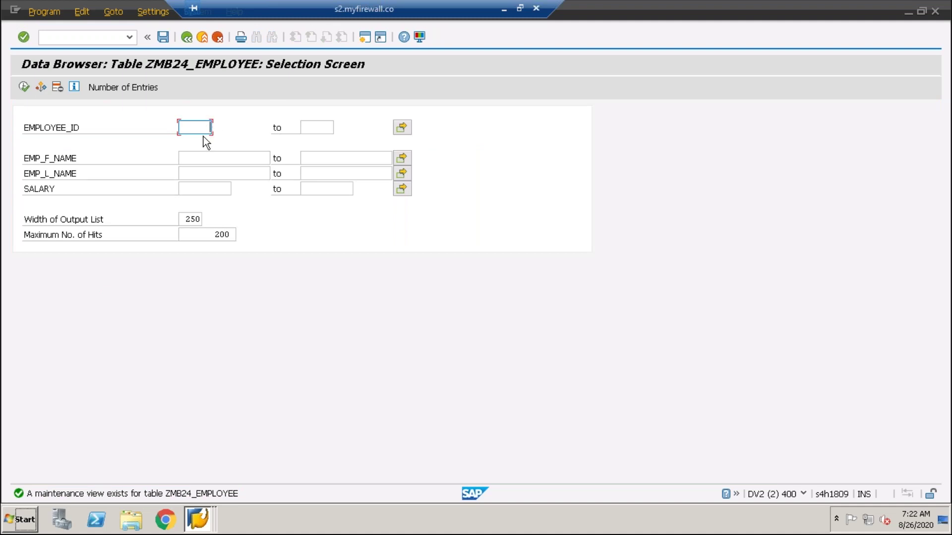
{"action": "left_click", "coordinate": [187, 36]}
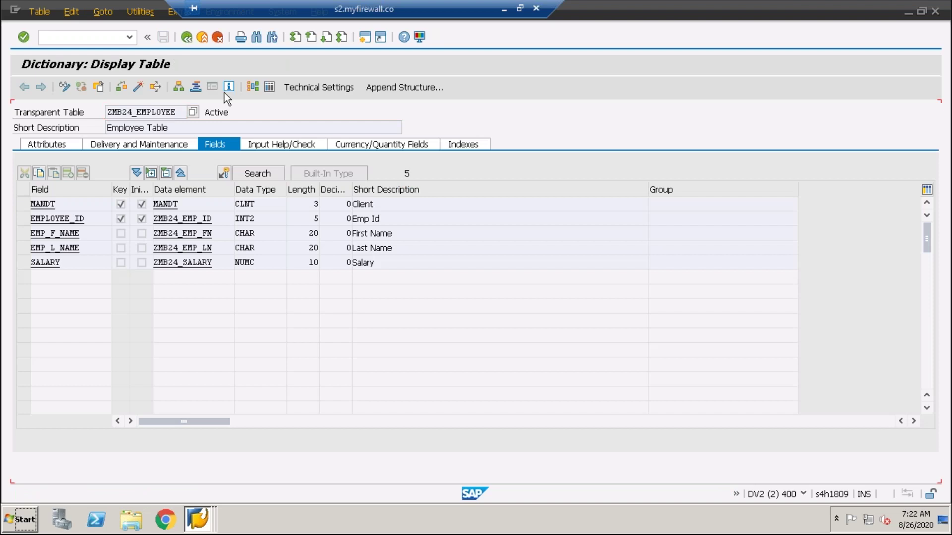
{"action": "left_click_drag", "start_coordinate": [179, 112], "coordinate": [108, 112]}
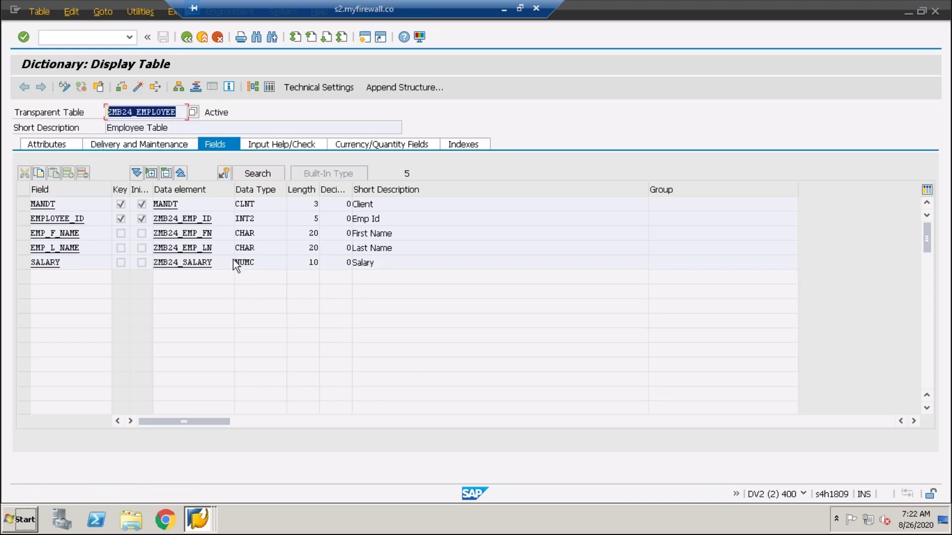
{"action": "left_click", "coordinate": [270, 87]}
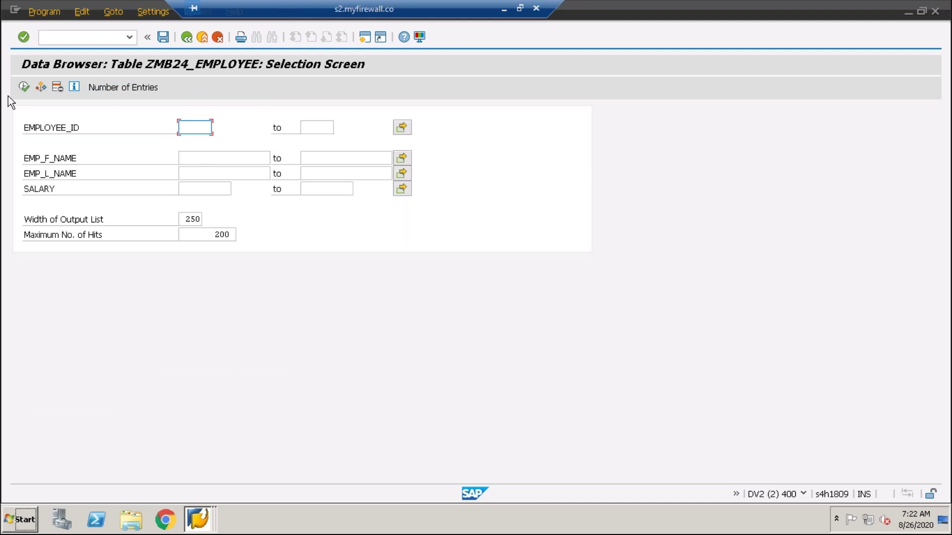
{"action": "left_click", "coordinate": [23, 87]}
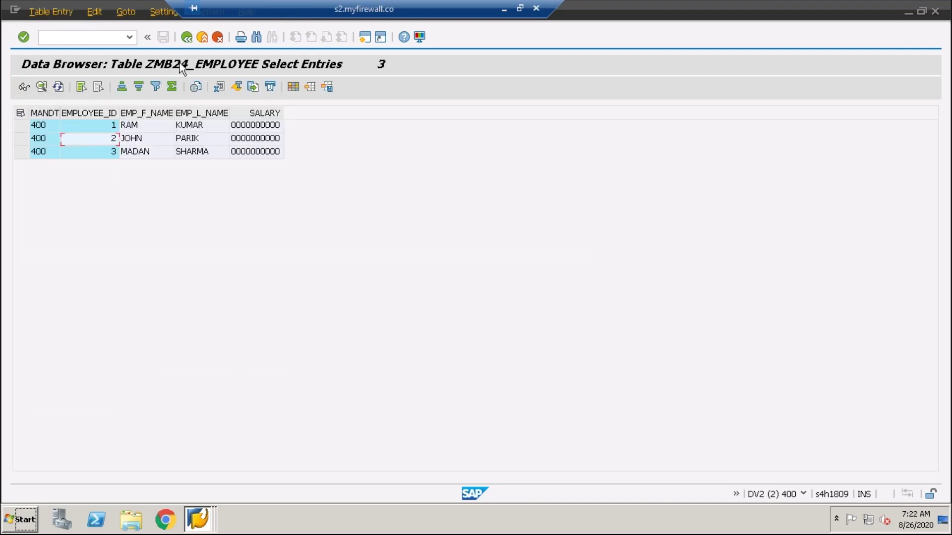
{"action": "left_click", "coordinate": [188, 37]}
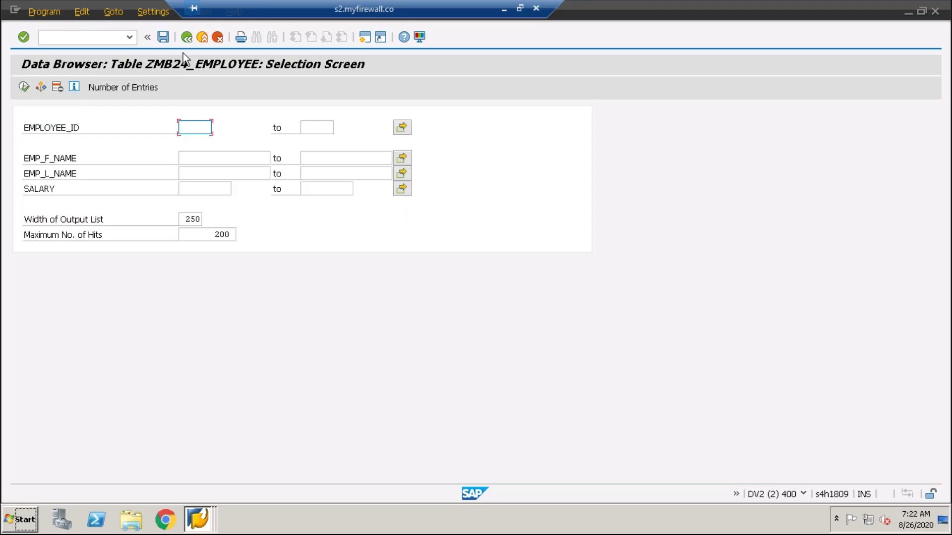
{"action": "left_click", "coordinate": [186, 40]}
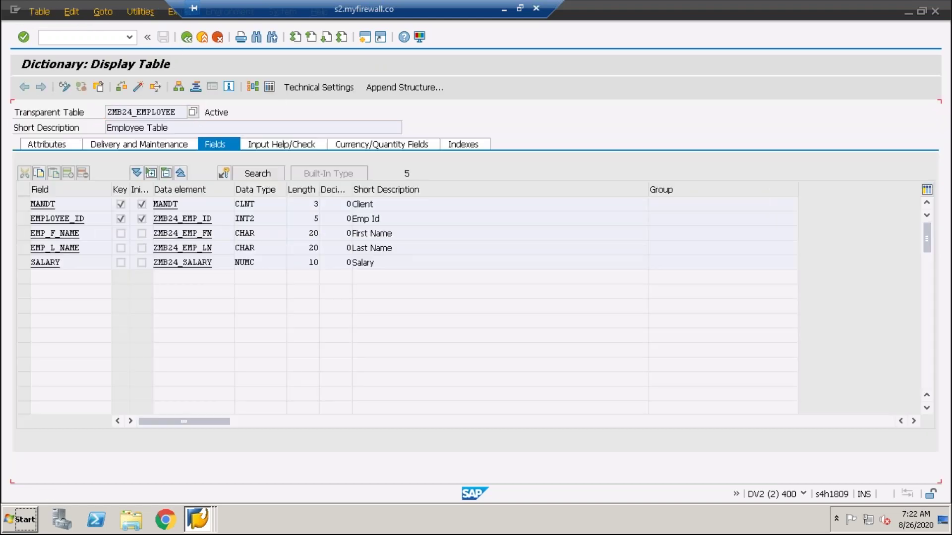
Copy the table name ZMB24_EMPLOYEE and paste it as the selection method of search help ZCUSTOMSH.
{"action": "left_click_drag", "start_coordinate": [183, 112], "coordinate": [67, 105]}
{"action": "key", "text": "ctrl+c"}
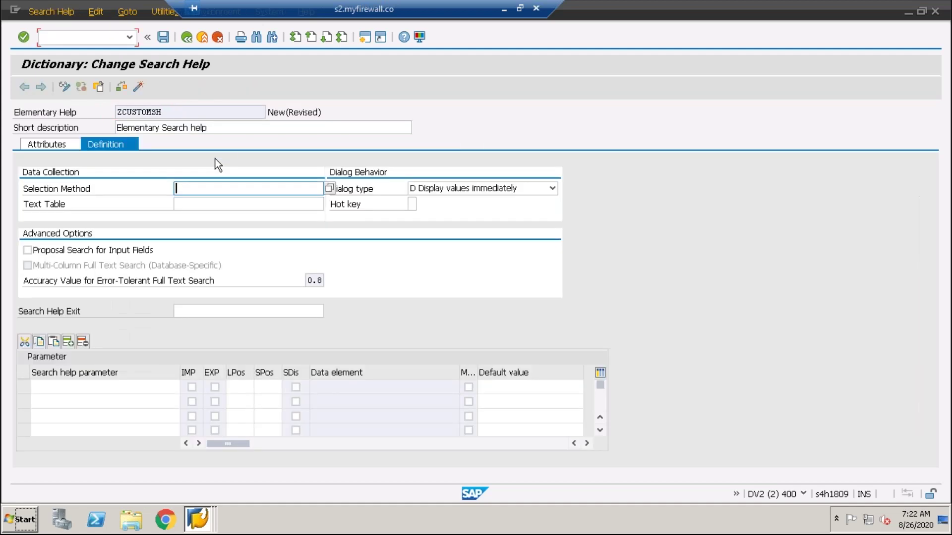
{"action": "left_click", "coordinate": [195, 190]}
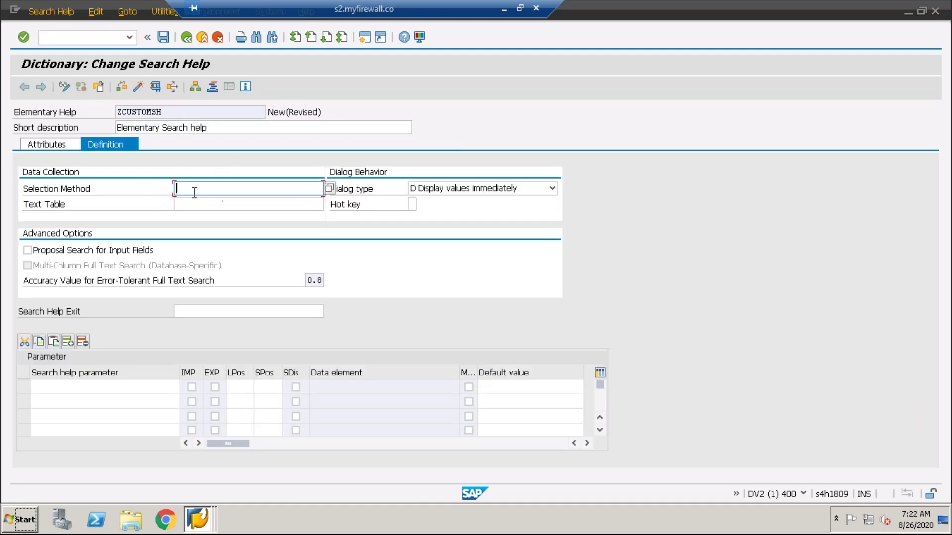
{"action": "key", "text": "ctrl+v"}
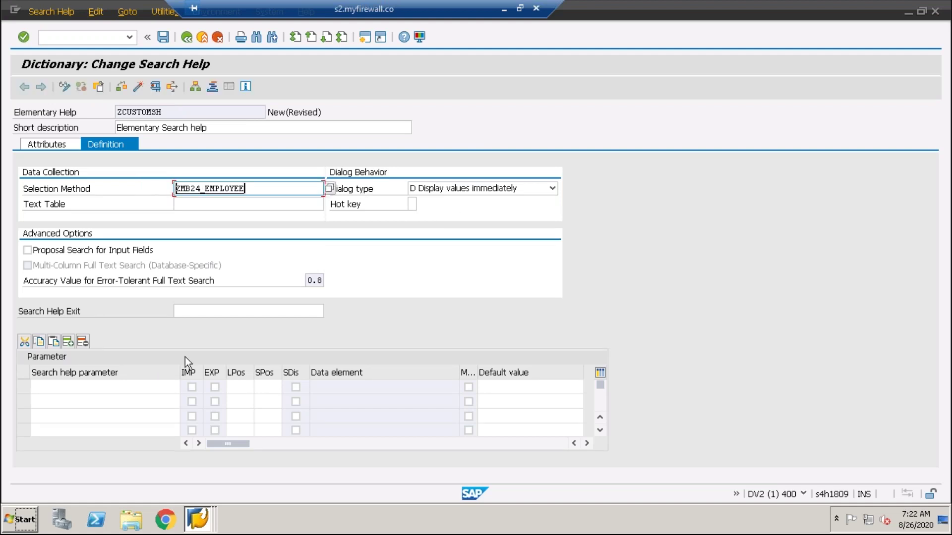
Add EMPLOYEE_ID as the first search help parameter, choosing it from the table's field list.
{"action": "left_click", "coordinate": [98, 394]}
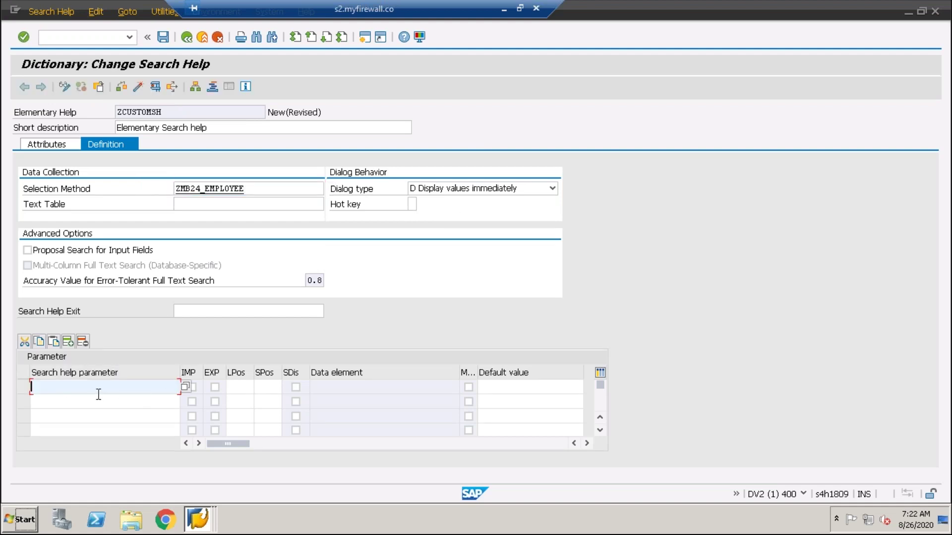
{"action": "left_click", "coordinate": [63, 402]}
{"action": "left_click", "coordinate": [55, 386]}
{"action": "left_click", "coordinate": [186, 387]}
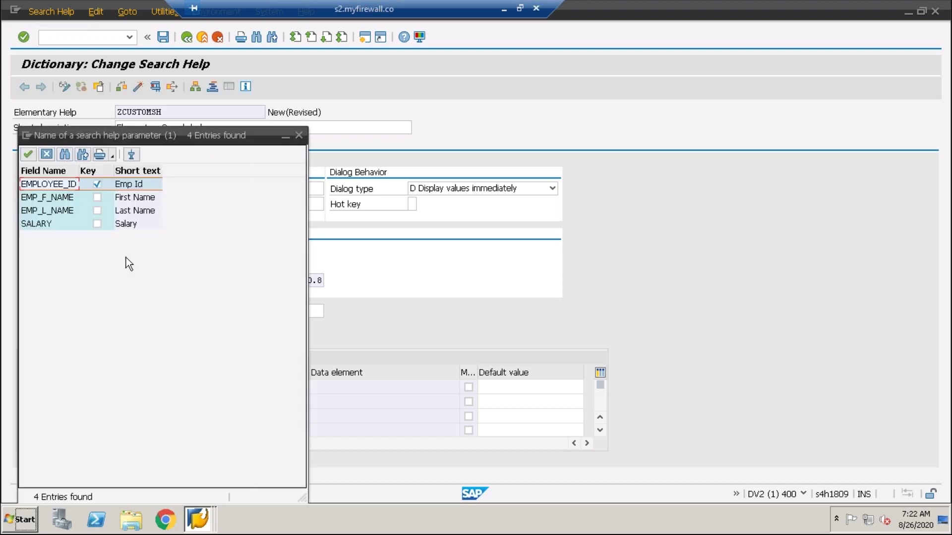
{"action": "left_click", "coordinate": [97, 198]}
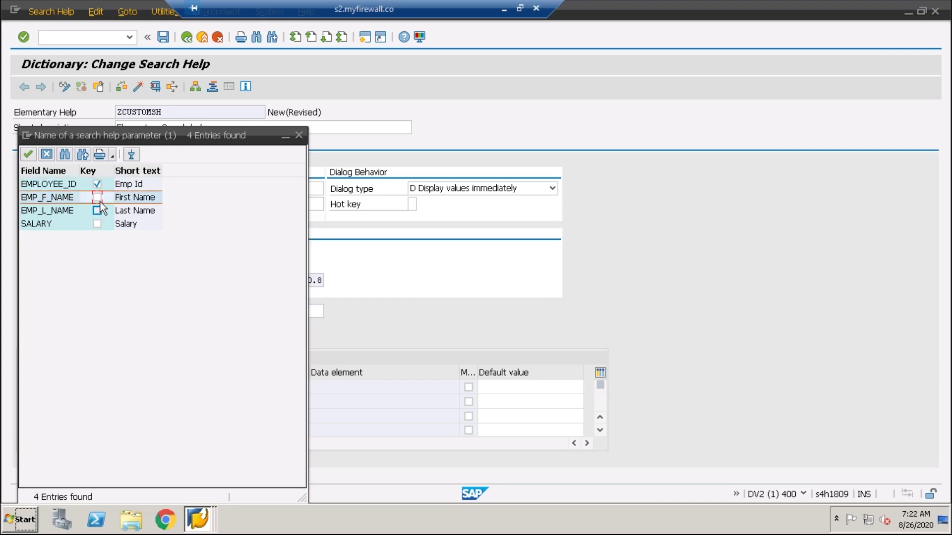
{"action": "double_click", "coordinate": [69, 186]}
Add EMP_F_NAME as the second search help parameter from the table's field list.
{"action": "left_click", "coordinate": [59, 403]}
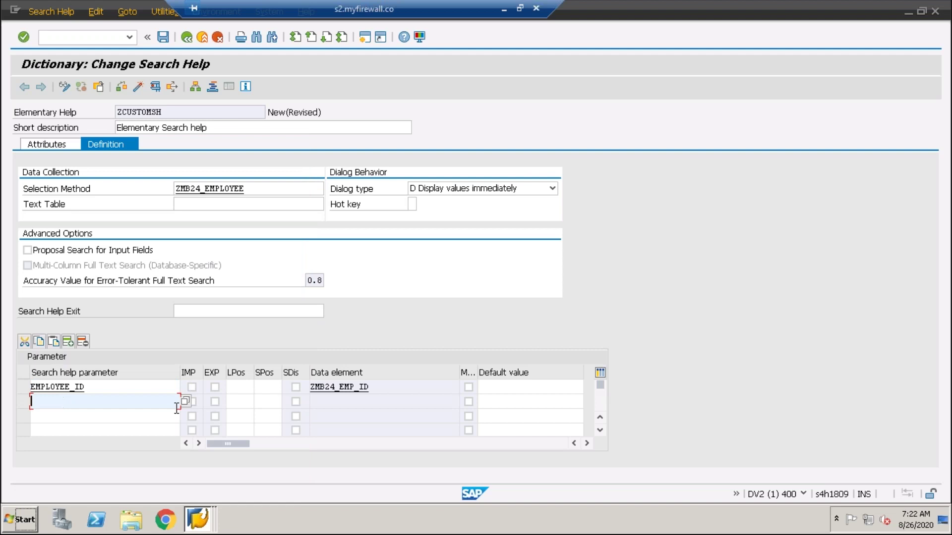
{"action": "left_click", "coordinate": [185, 400]}
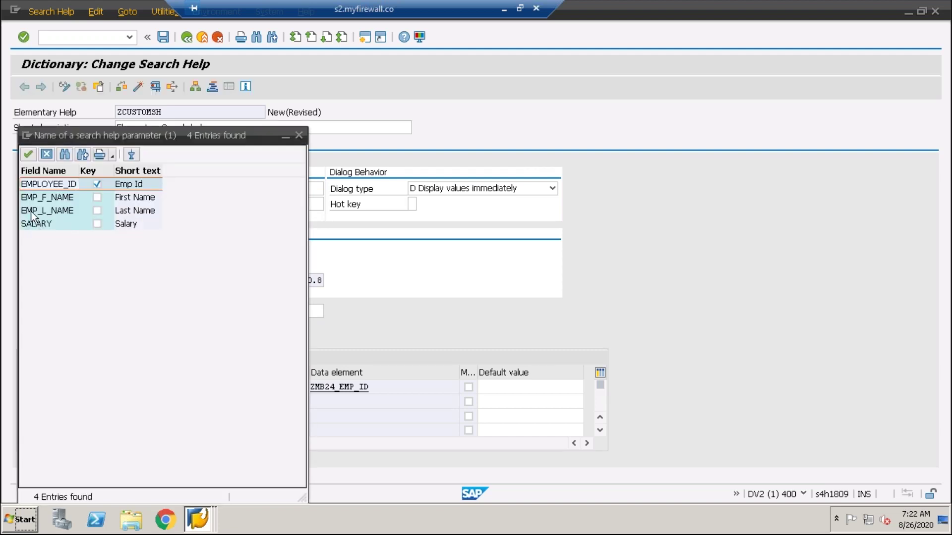
{"action": "double_click", "coordinate": [63, 198]}
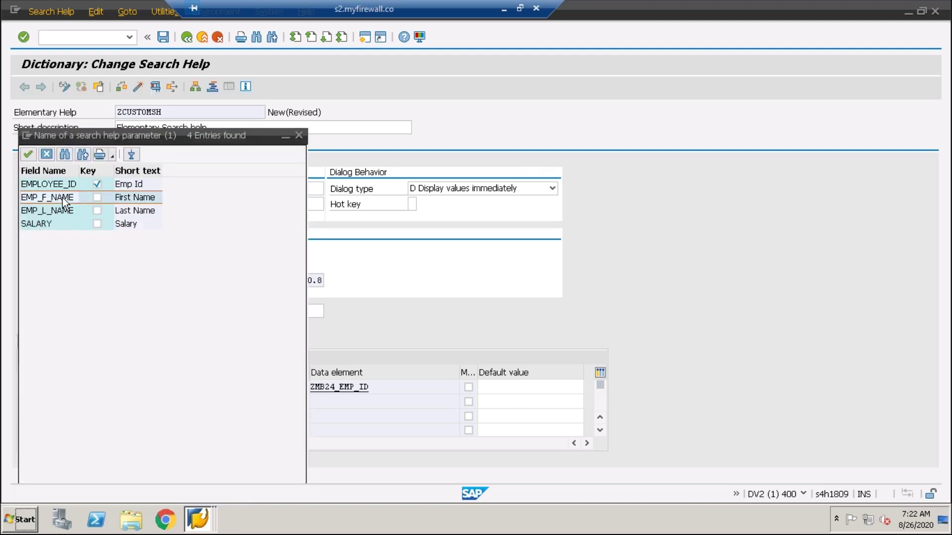
{"action": "key", "text": "Up"}
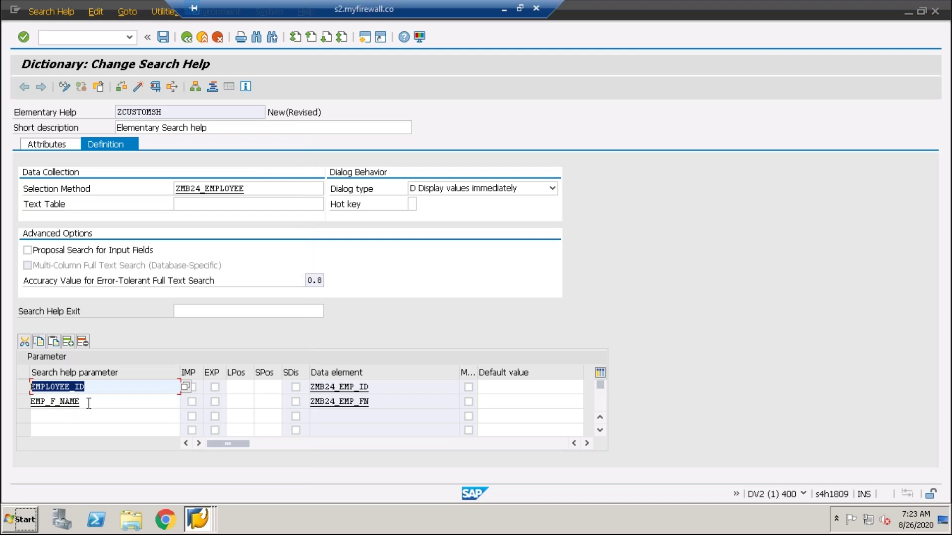
{"action": "key", "text": "Down"}
Mark both EMPLOYEE_ID and EMP_F_NAME as import and export parameters, adjusting the IMP and EXP column widths.
{"action": "left_click_drag", "start_coordinate": [204, 377], "coordinate": [296, 378]}
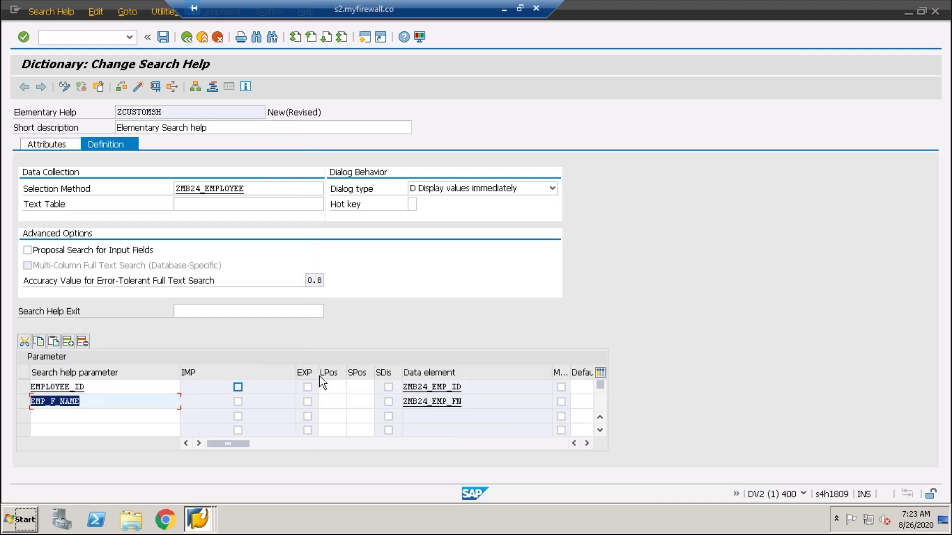
{"action": "left_click", "coordinate": [238, 387]}
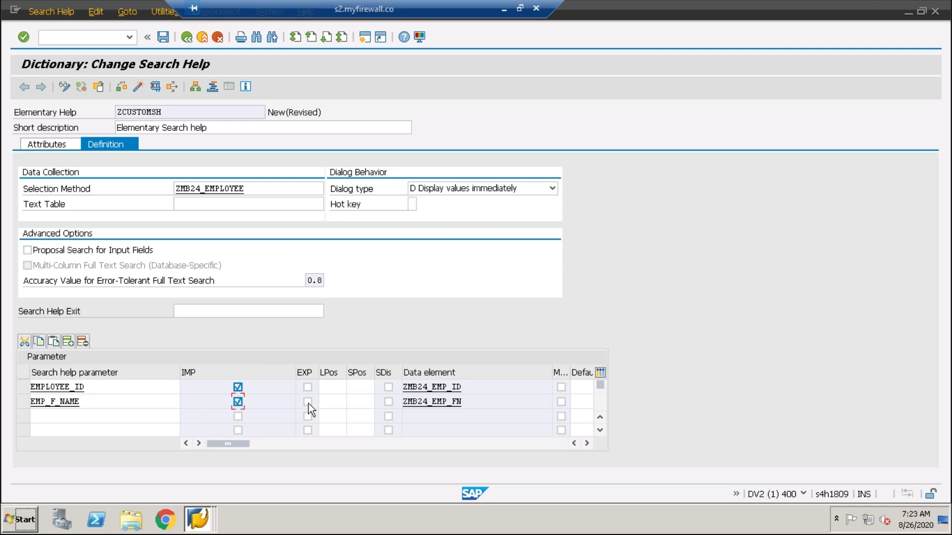
{"action": "left_click_drag", "start_coordinate": [319, 371], "coordinate": [363, 371]}
{"action": "left_click", "coordinate": [329, 387]}
{"action": "left_click", "coordinate": [328, 401]}
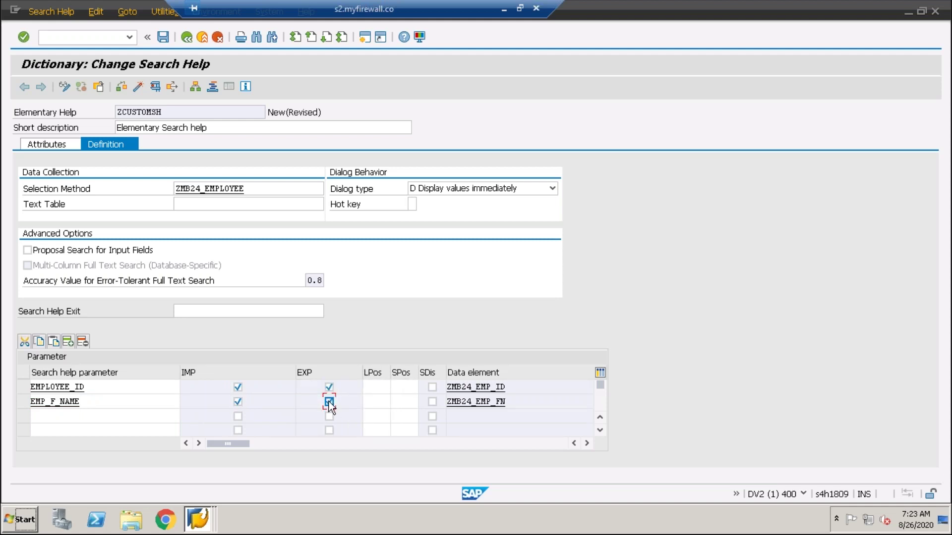
{"action": "left_click_drag", "start_coordinate": [296, 373], "coordinate": [242, 373]}
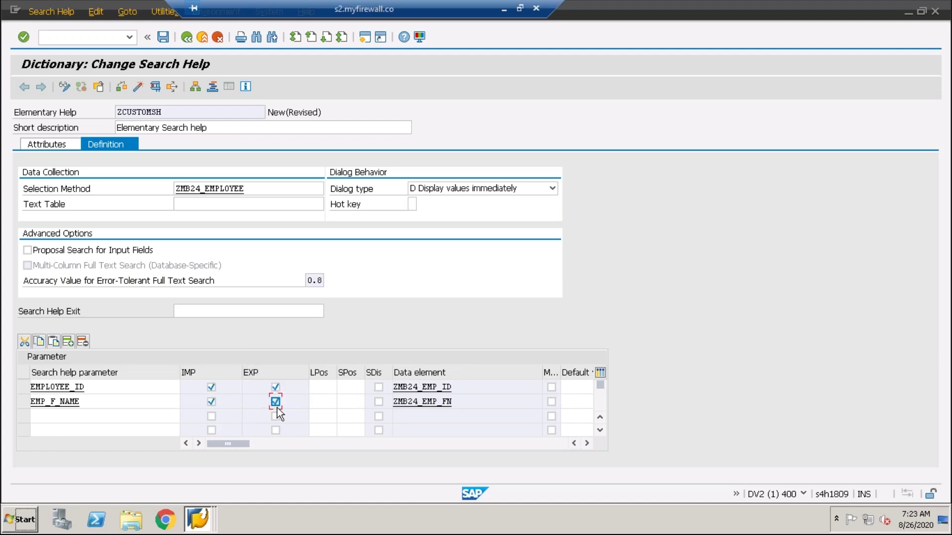
Set the list position (LPos) of EMPLOYEE_ID to 1 and of EMP_F_NAME to 2, widening the SPos column.
{"action": "left_click", "coordinate": [328, 387]}
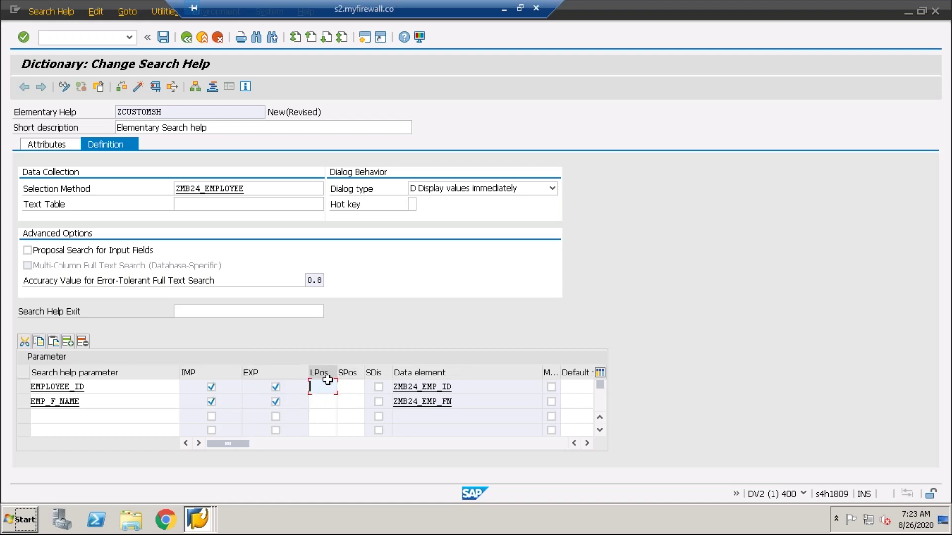
{"action": "left_click", "coordinate": [350, 389]}
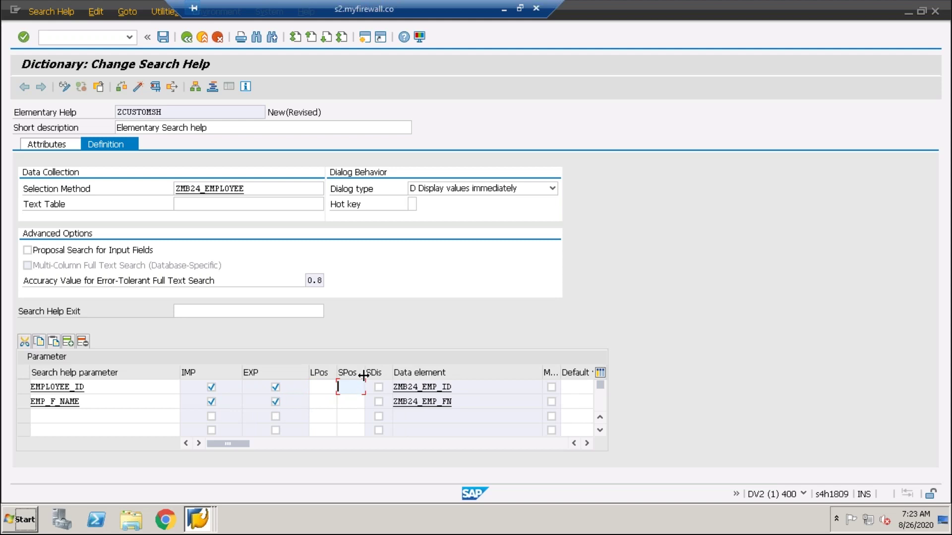
{"action": "left_click_drag", "start_coordinate": [363, 376], "coordinate": [409, 376]}
{"action": "left_click", "coordinate": [322, 386]}
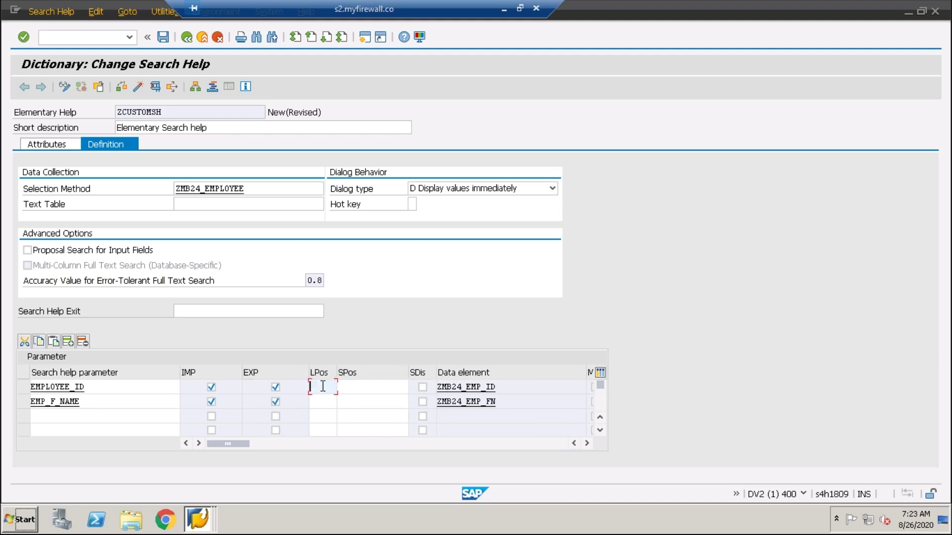
{"action": "left_click", "coordinate": [322, 405]}
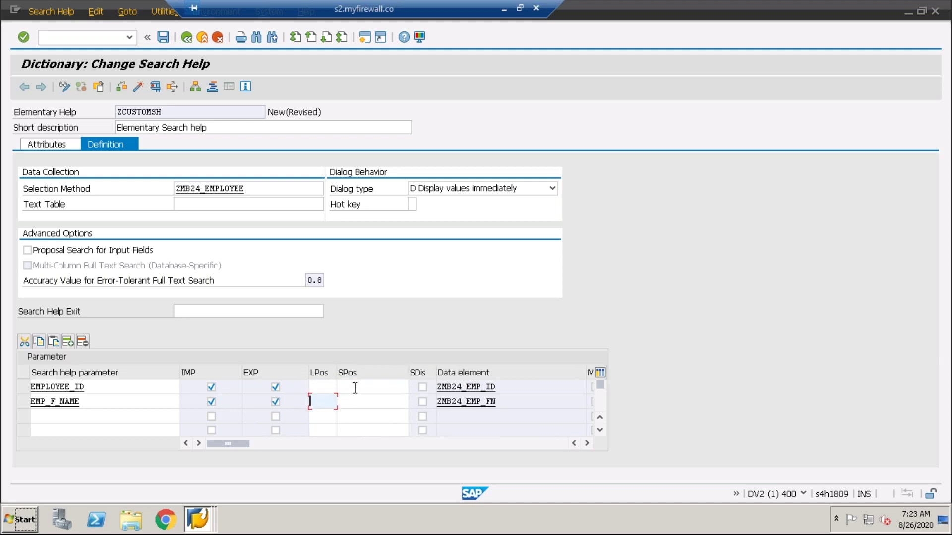
{"action": "key", "text": "Tab"}
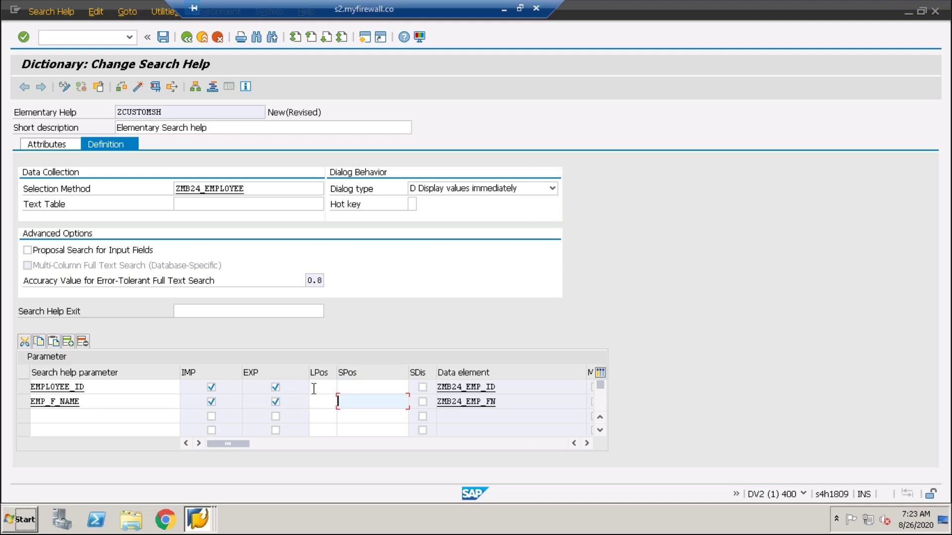
{"action": "left_click", "coordinate": [314, 389]}
{"action": "type", "text": "1"}
{"action": "left_click", "coordinate": [321, 404]}
{"action": "type", "text": "2"}
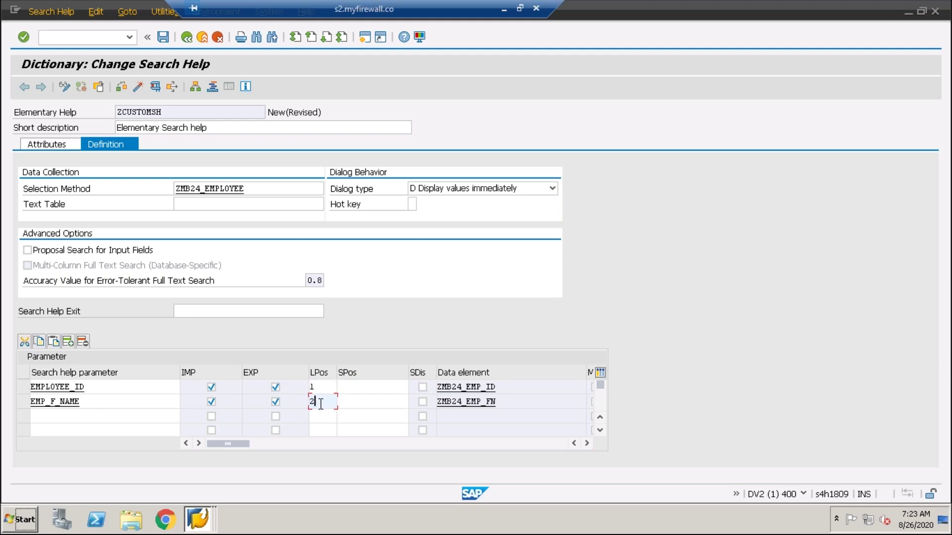
Set the selection position (SPos) of EMPLOYEE_ID to 1 and of EMP_F_NAME to 2.
{"action": "left_click", "coordinate": [362, 388]}
{"action": "type", "text": "1"}
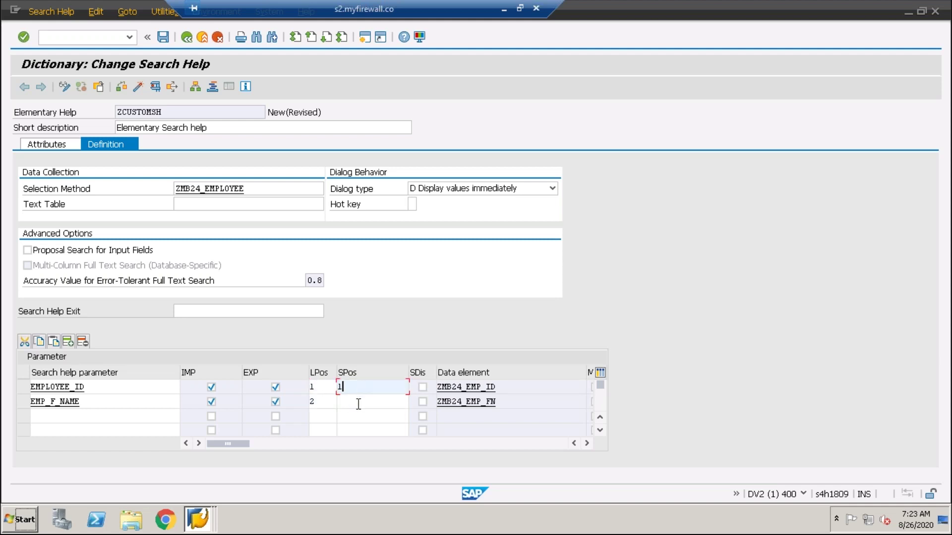
{"action": "left_click", "coordinate": [358, 405]}
{"action": "type", "text": "2"}
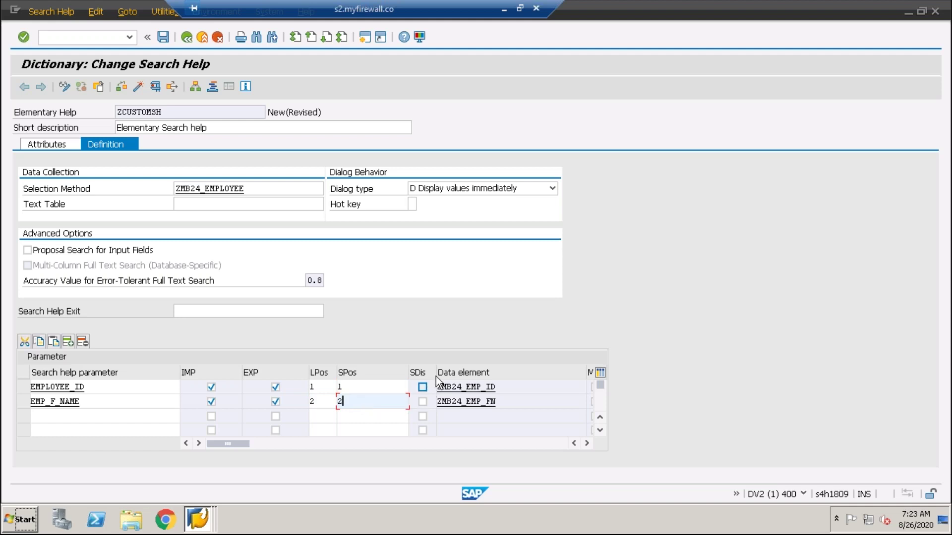
Examine the SDis, Data element, Modified and Default value columns of the parameters, widening the narrow ones.
{"action": "left_click_drag", "start_coordinate": [435, 373], "coordinate": [470, 373]}
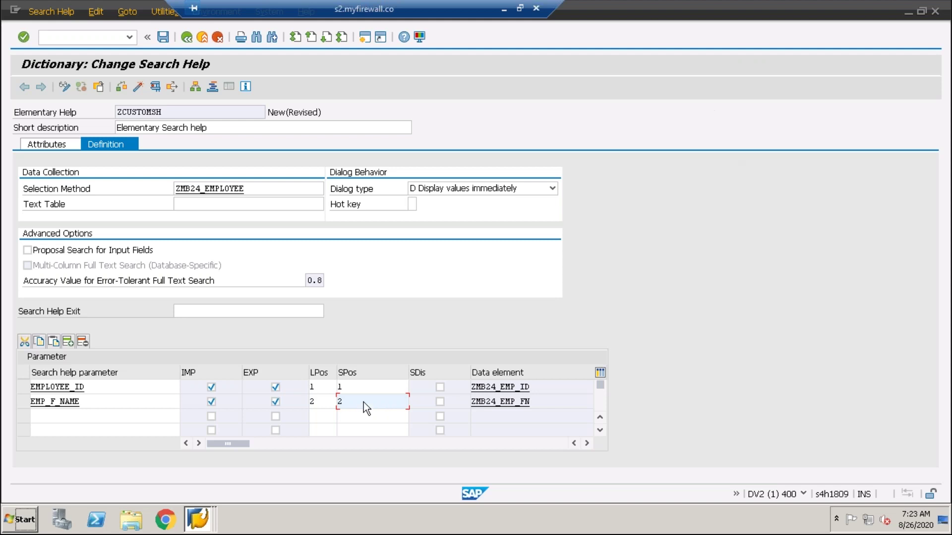
{"action": "left_click_drag", "start_coordinate": [531, 387], "coordinate": [507, 387]}
{"action": "left_click", "coordinate": [587, 444]}
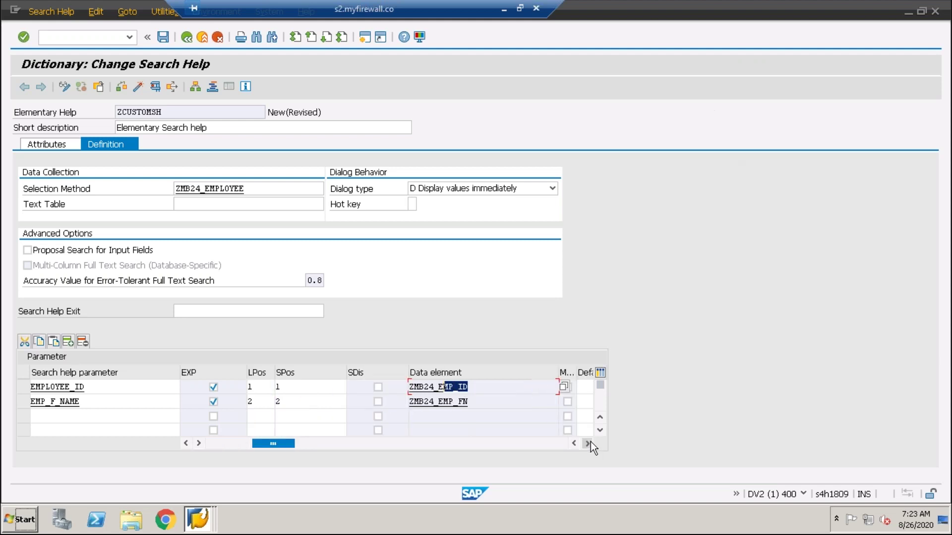
{"action": "left_click", "coordinate": [587, 443]}
{"action": "left_click", "coordinate": [414, 387]}
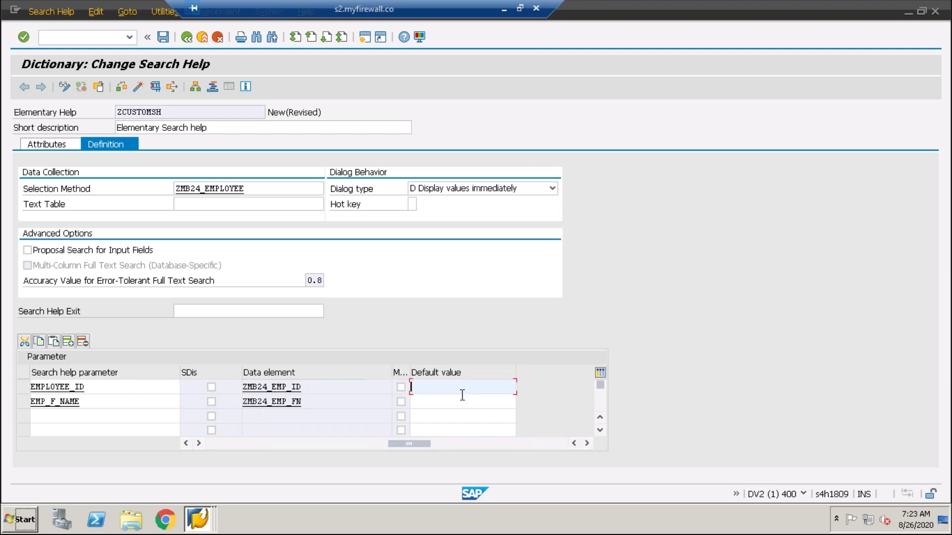
{"action": "left_click", "coordinate": [407, 372]}
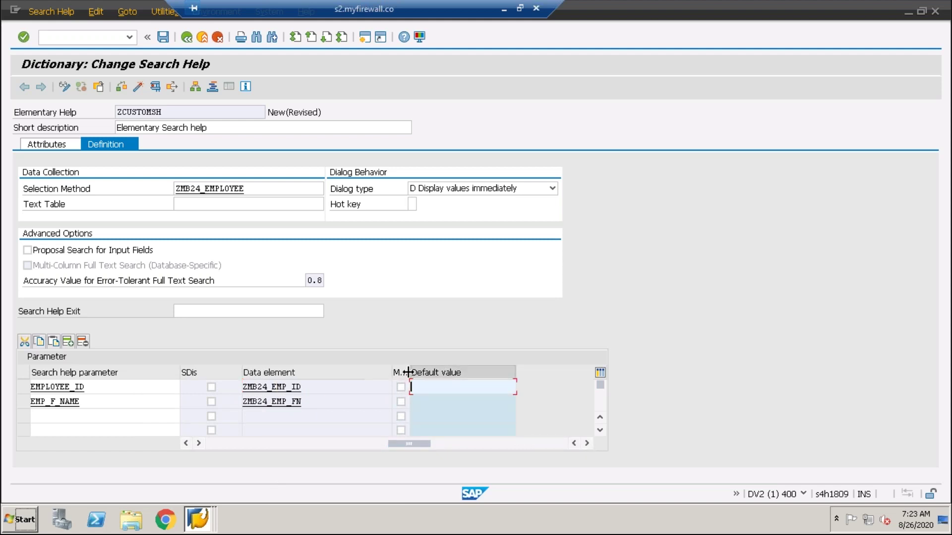
{"action": "left_click_drag", "start_coordinate": [407, 372], "coordinate": [467, 372]}
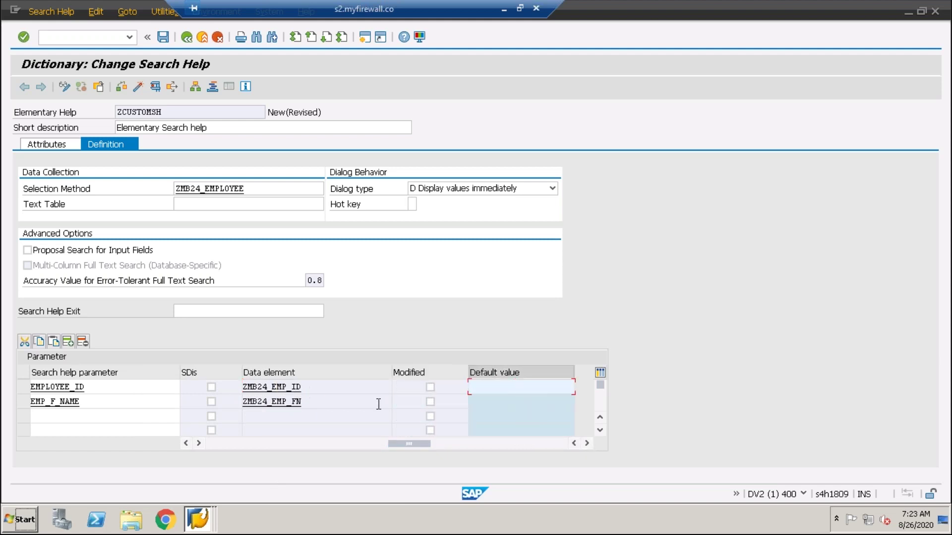
{"action": "left_click", "coordinate": [429, 387]}
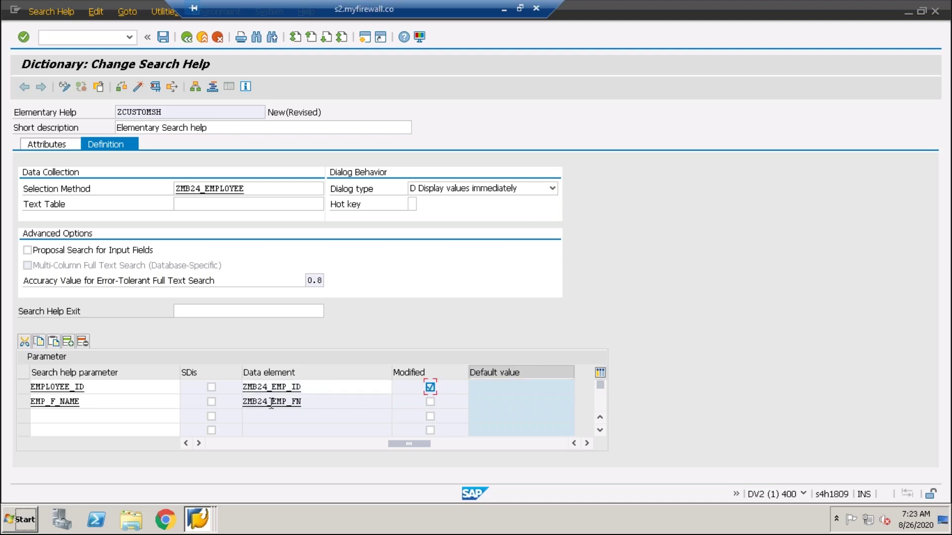
{"action": "left_click", "coordinate": [432, 388]}
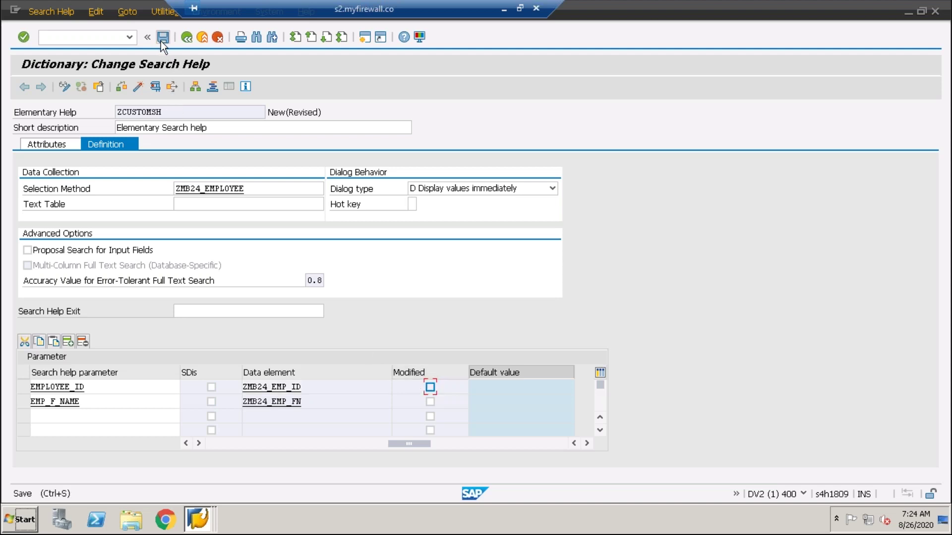
Save and activate the search help ZCUSTOMSH.
{"action": "left_click", "coordinate": [161, 40]}
{"action": "left_click", "coordinate": [256, 328]}
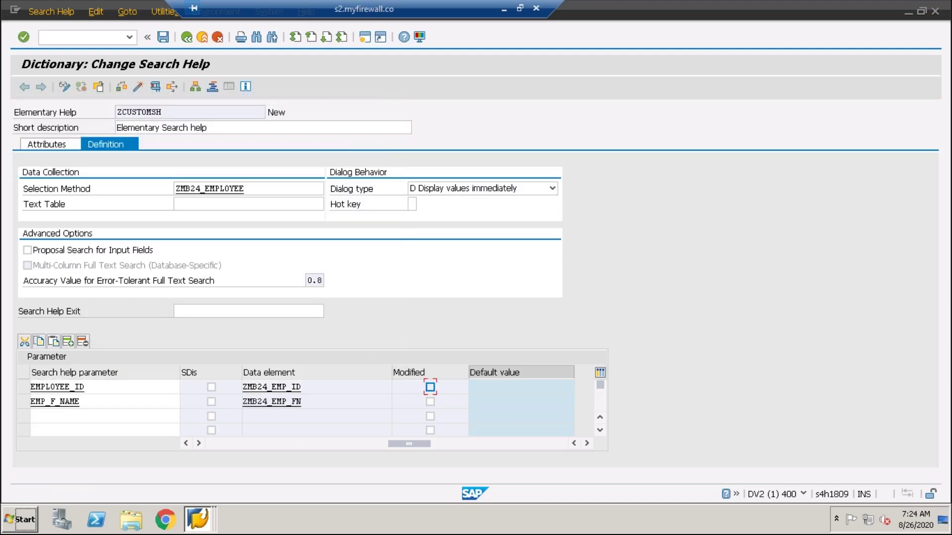
{"action": "left_click", "coordinate": [138, 87]}
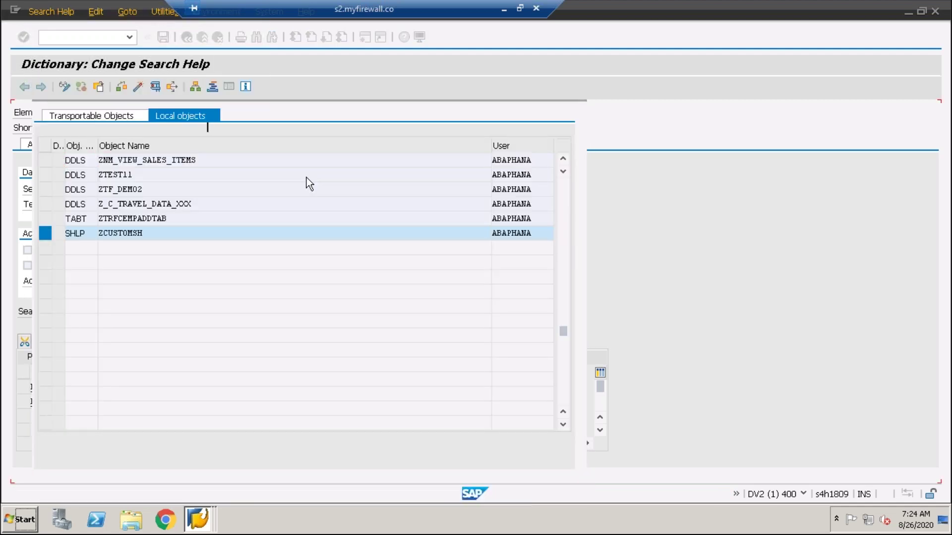
{"action": "key", "text": "Return"}
Start a test of search help ZCUSTOMSH and display the value list for EMPLOYEE_ID.
{"action": "left_click", "coordinate": [157, 90]}
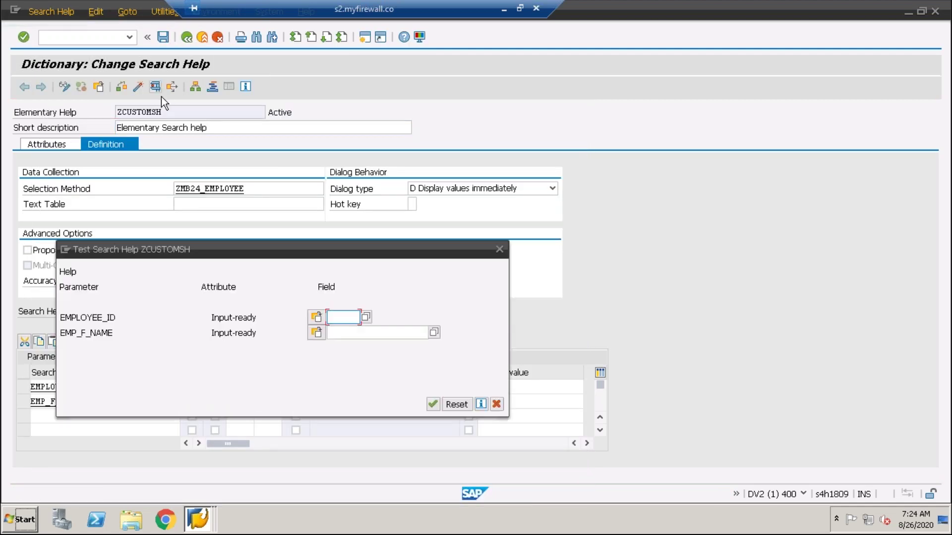
{"action": "left_click_drag", "start_coordinate": [373, 248], "coordinate": [501, 182]}
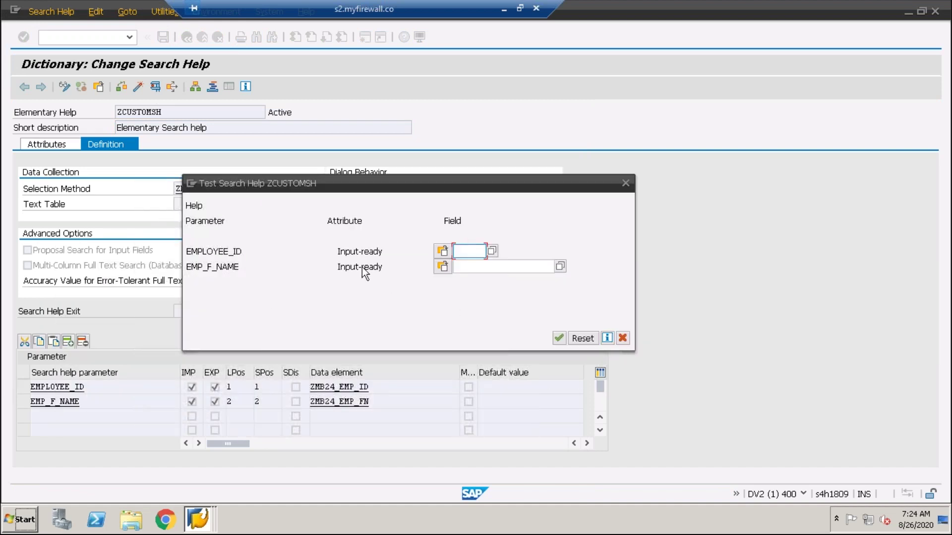
{"action": "left_click_drag", "start_coordinate": [256, 254], "coordinate": [169, 253]}
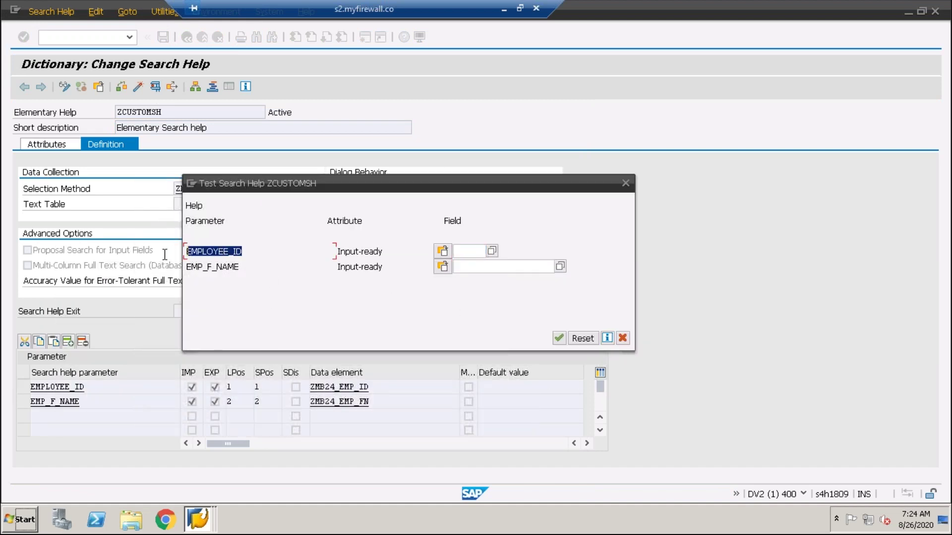
{"action": "left_click_drag", "start_coordinate": [243, 268], "coordinate": [153, 271]}
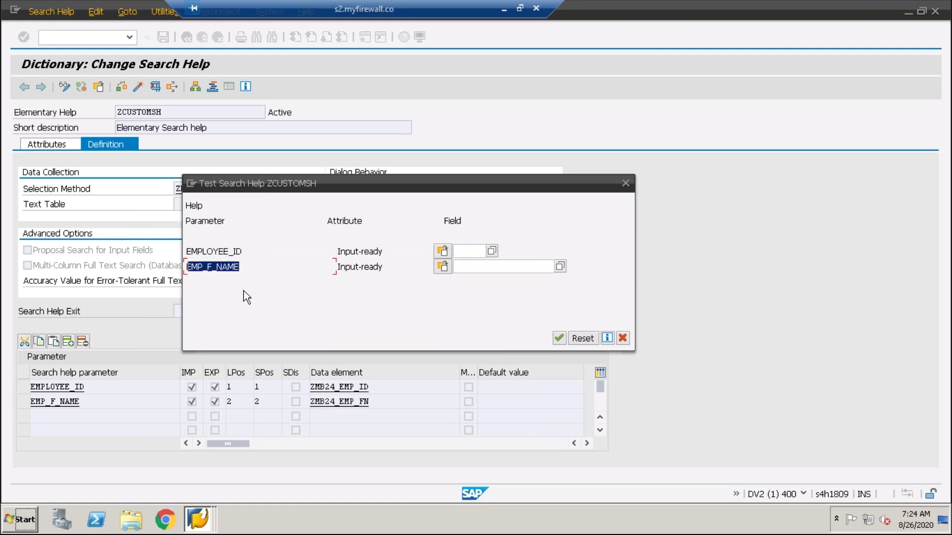
{"action": "left_click", "coordinate": [465, 252]}
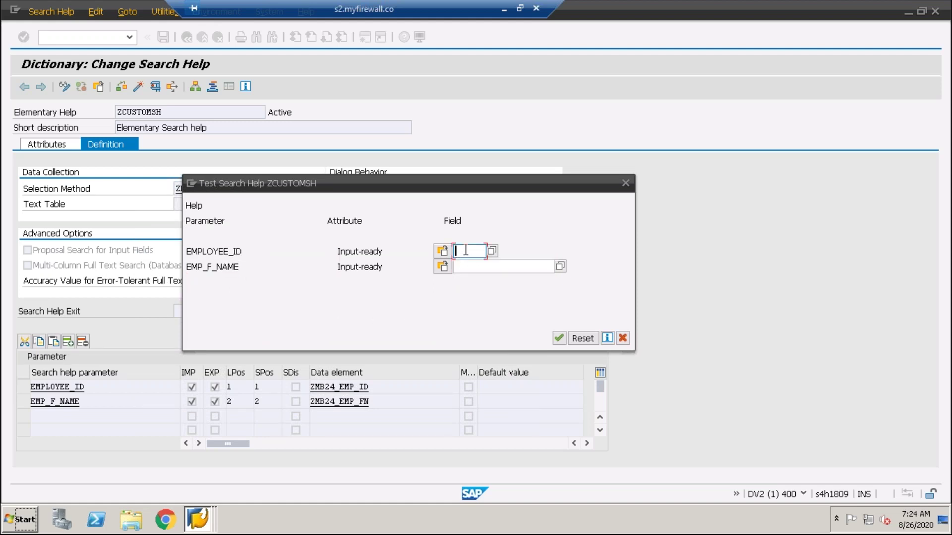
{"action": "left_click", "coordinate": [491, 251]}
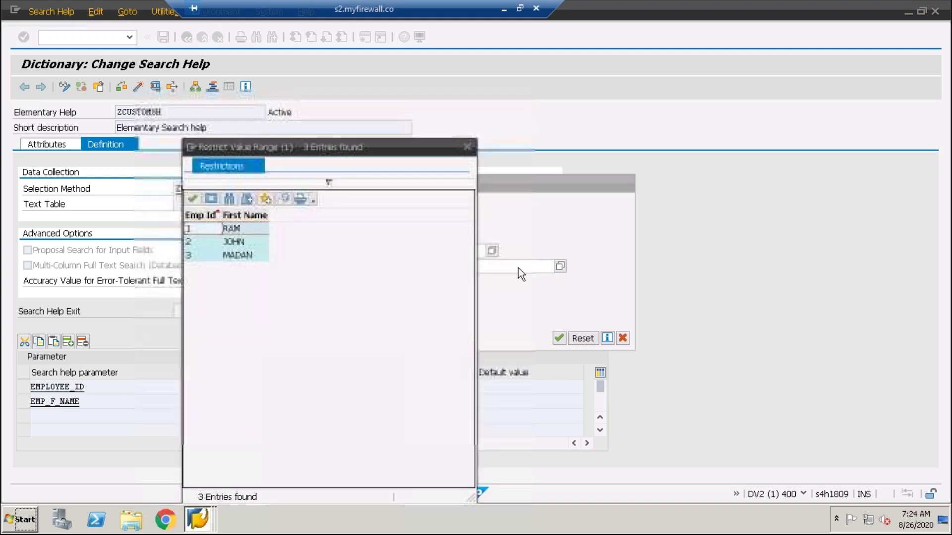
{"action": "left_click_drag", "start_coordinate": [389, 139], "coordinate": [492, 113]}
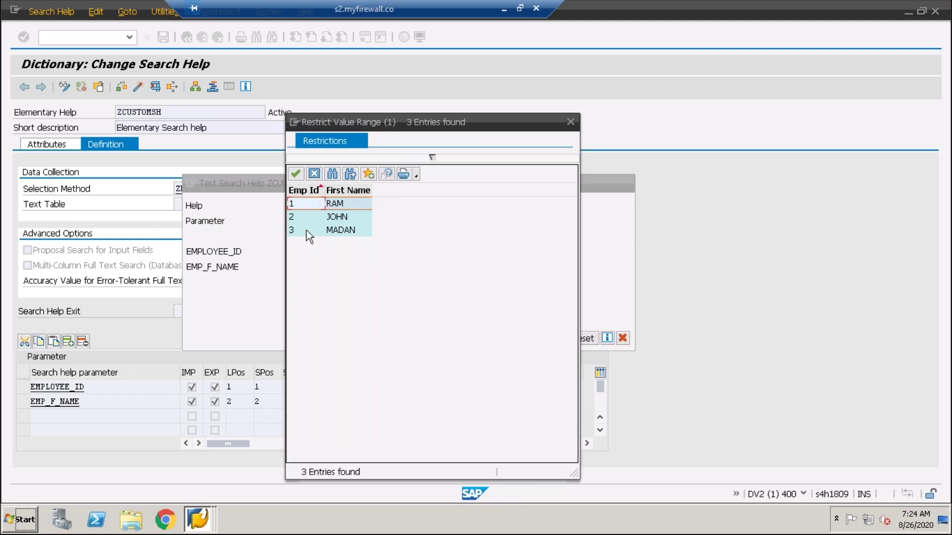
Choose the entry with Emp Id 1 from the value list to fill the test fields.
{"action": "left_click", "coordinate": [302, 207]}
{"action": "left_click", "coordinate": [481, 252]}
{"action": "type", "text": "1"}
{"action": "key", "text": "Tab"}
{"action": "key", "text": "shift+Tab"}
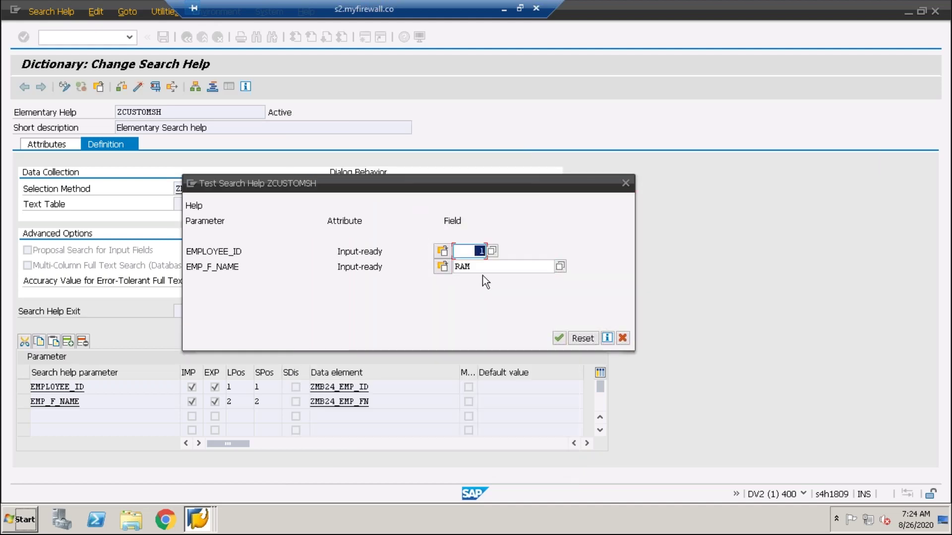
Reopen the EMPLOYEE_ID value list with ID 1 still entered, and close the search help test.
{"action": "left_click", "coordinate": [492, 251]}
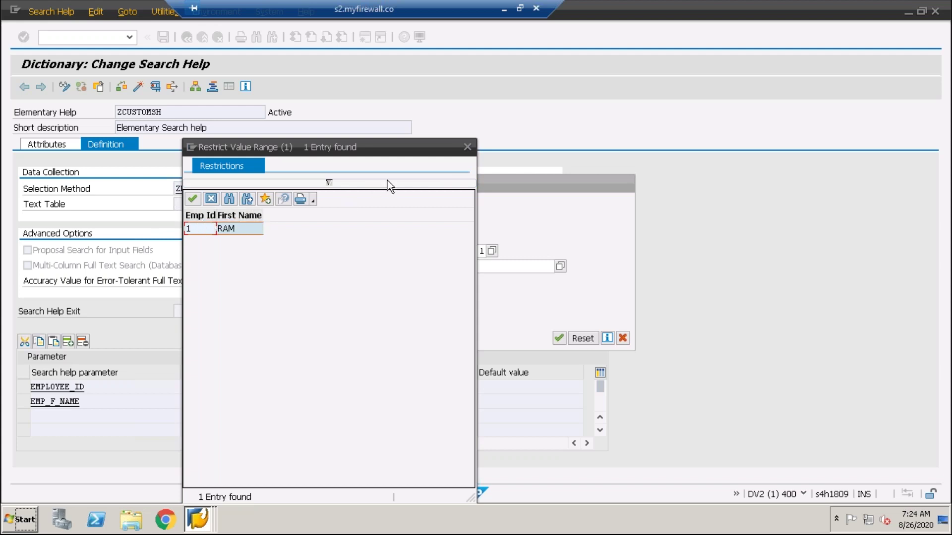
{"action": "left_click", "coordinate": [467, 147]}
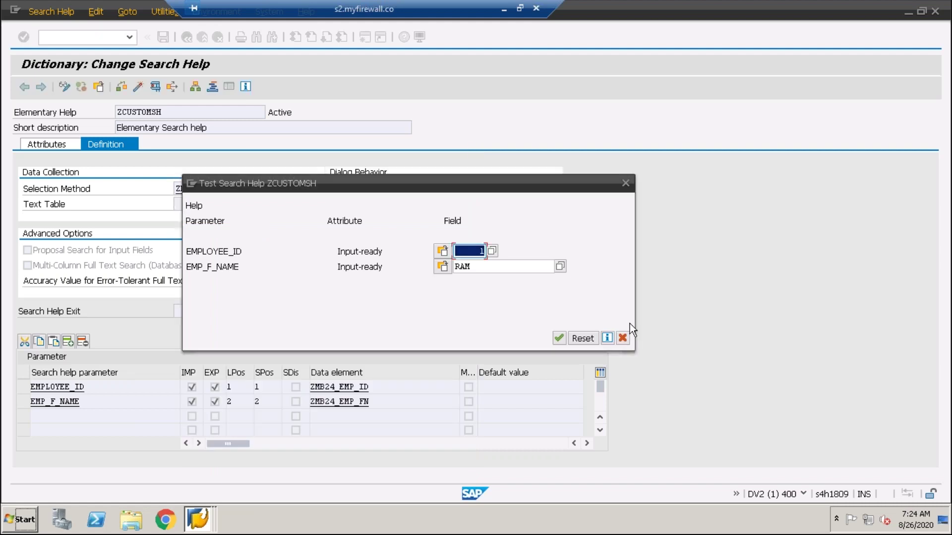
{"action": "left_click", "coordinate": [623, 338]}
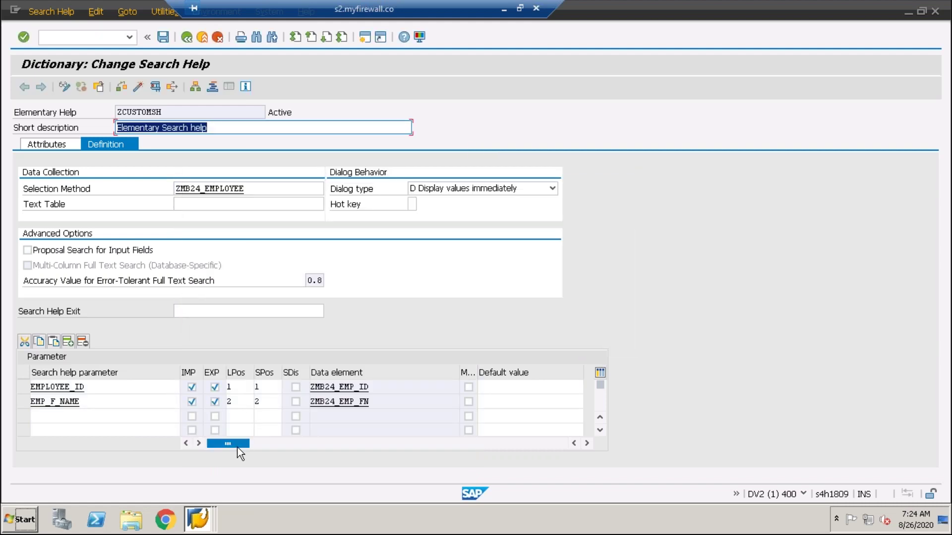
Swap the list positions, setting LPos to 2 for EMPLOYEE_ID and 1 for EMP_F_NAME.
{"action": "left_click", "coordinate": [244, 382]}
{"action": "type", "text": "2"}
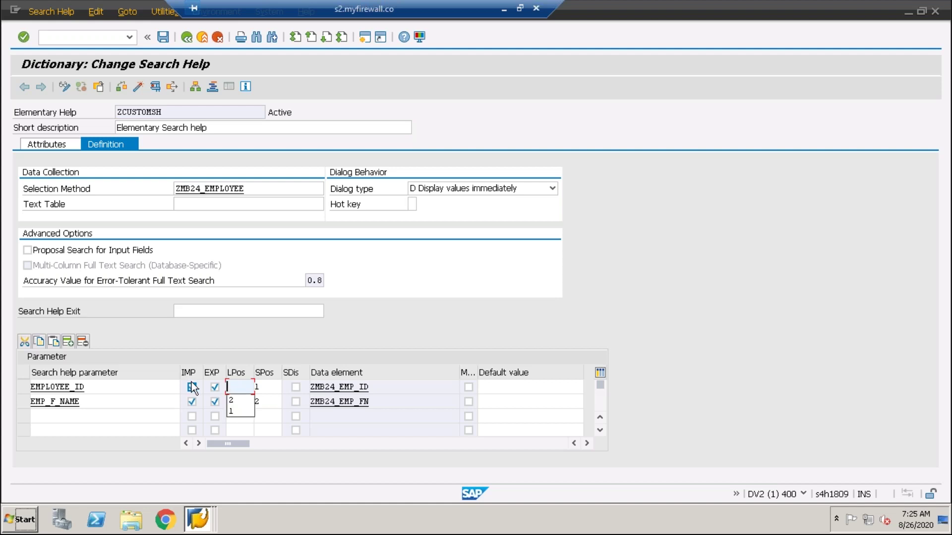
{"action": "left_click", "coordinate": [227, 401]}
{"action": "key", "text": "BackSpace"}
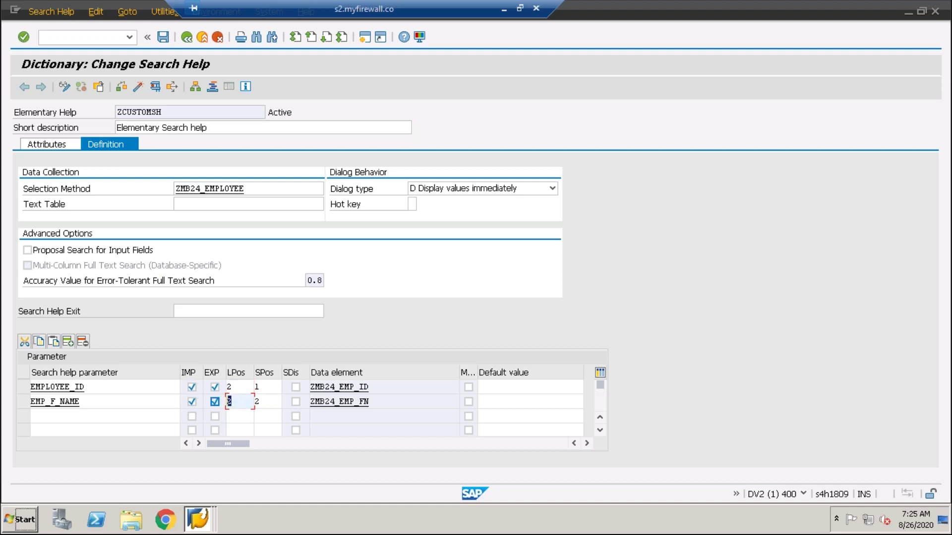
{"action": "type", "text": "1"}
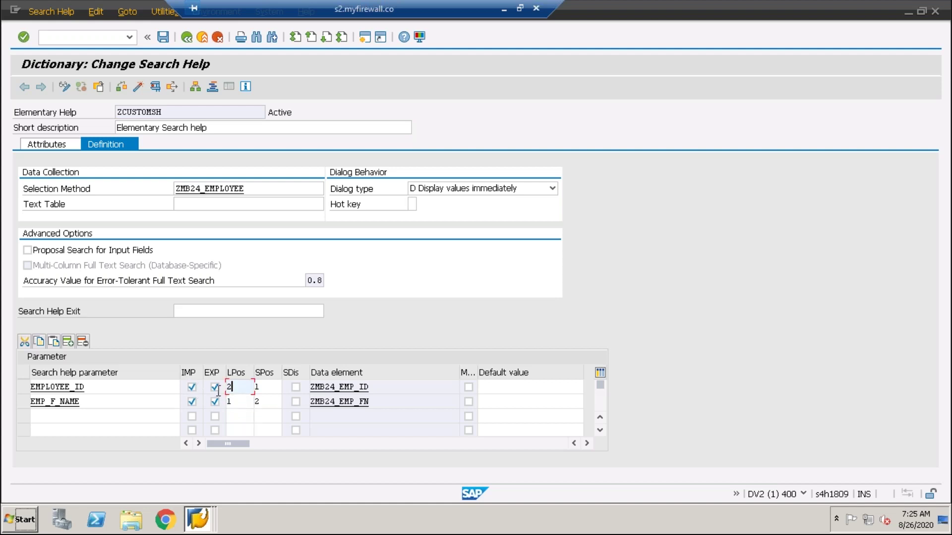
Review the list and selection positions of both parameters and save the changed search help.
{"action": "left_click", "coordinate": [94, 388]}
{"action": "left_click_drag", "start_coordinate": [95, 389], "coordinate": [30, 387]}
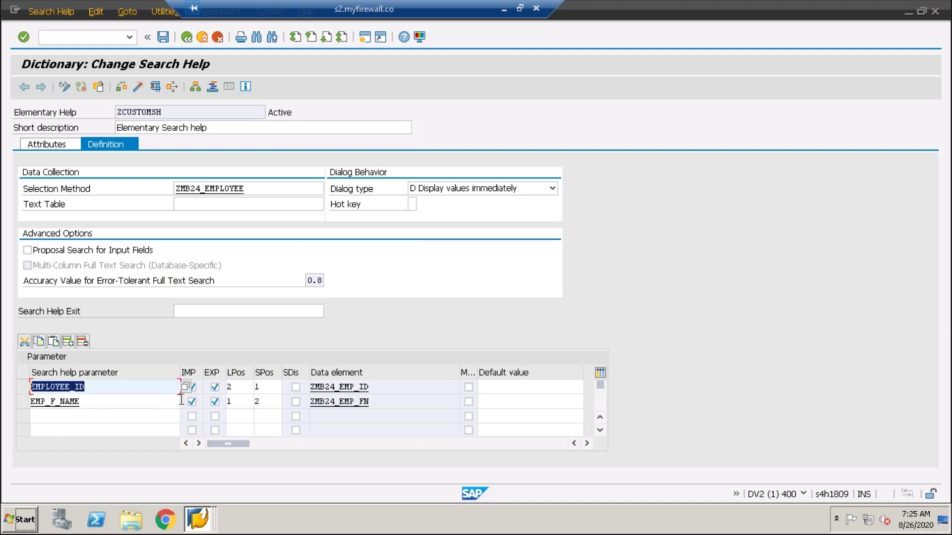
{"action": "double_click", "coordinate": [229, 402]}
{"action": "left_click_drag", "start_coordinate": [109, 402], "coordinate": [14, 395]}
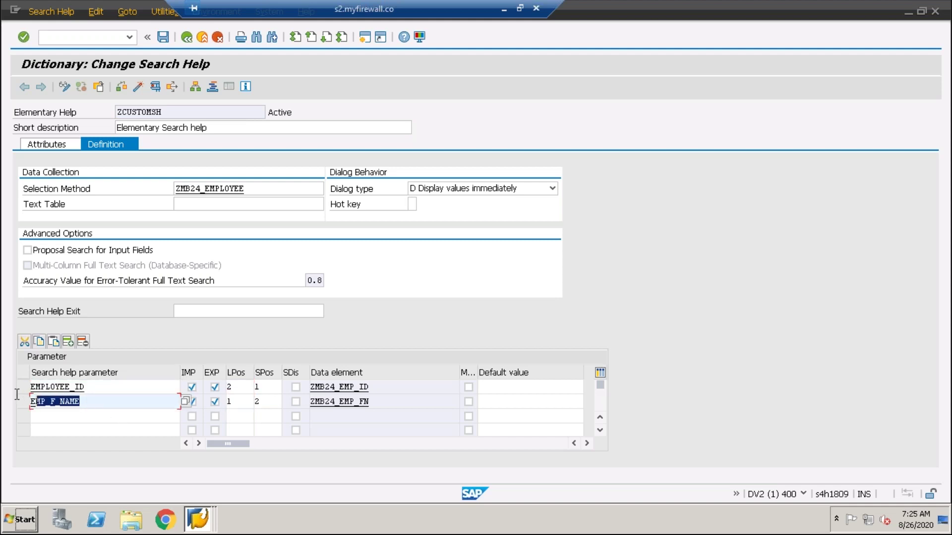
{"action": "double_click", "coordinate": [262, 387]}
{"action": "double_click", "coordinate": [265, 401]}
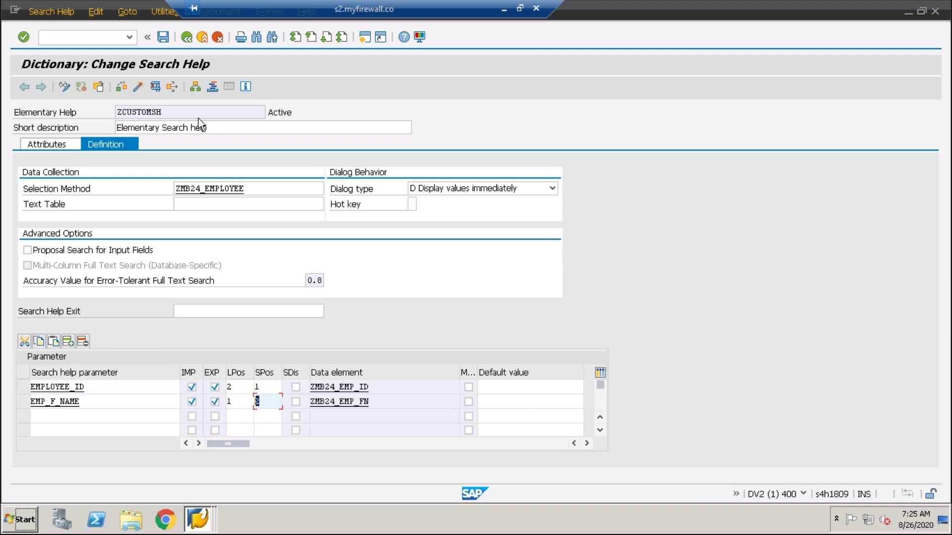
{"action": "left_click", "coordinate": [162, 36]}
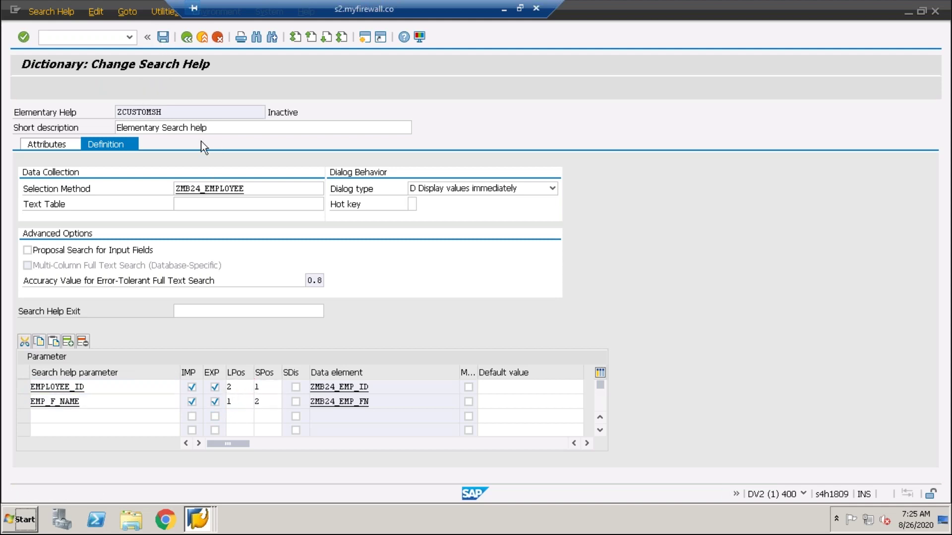
Activate the changed search help, start its test and open the value list for EMPLOYEE_ID.
{"action": "key", "text": "ctrl+F3"}
{"action": "key", "text": "Return"}
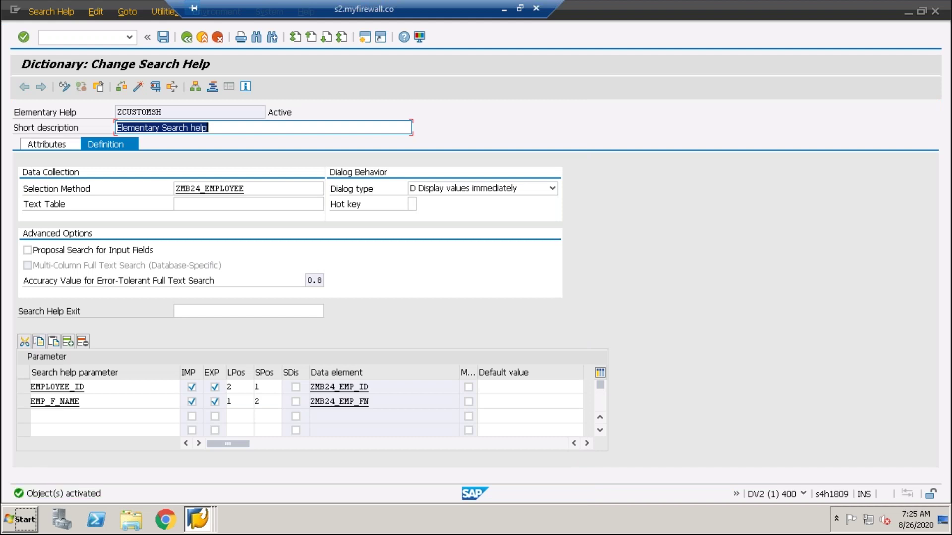
{"action": "key", "text": "F8"}
{"action": "left_click", "coordinate": [365, 318]}
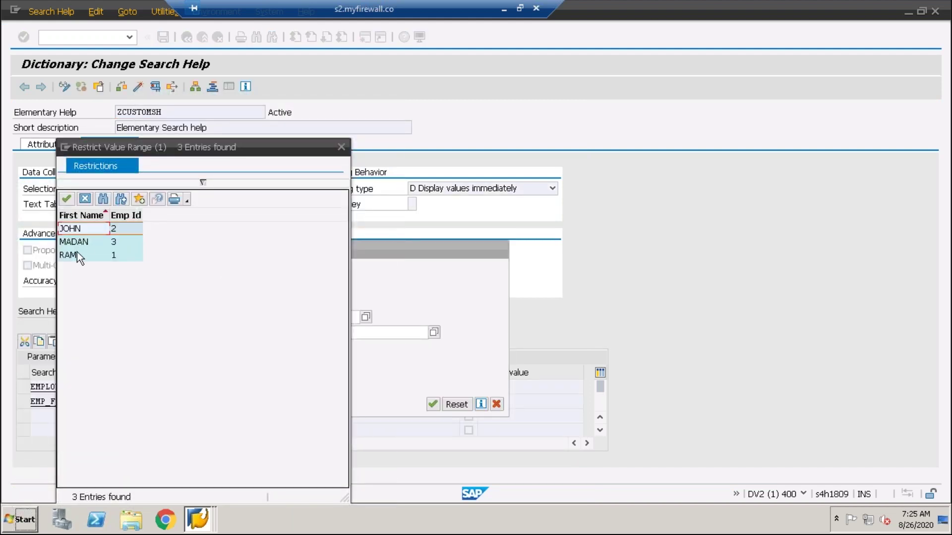
Sort the value list by First Name in descending order, then close the list.
{"action": "left_click_drag", "start_coordinate": [169, 147], "coordinate": [465, 90]}
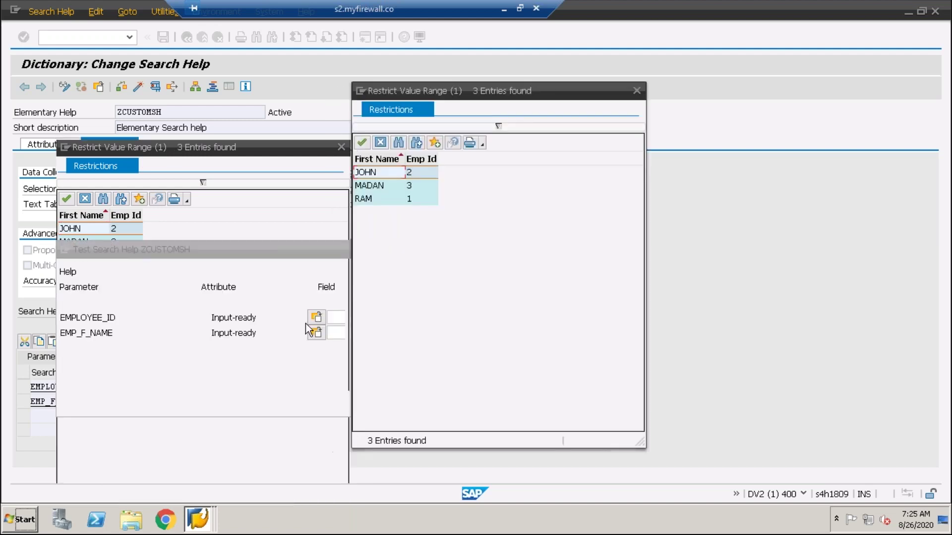
{"action": "left_click", "coordinate": [377, 159]}
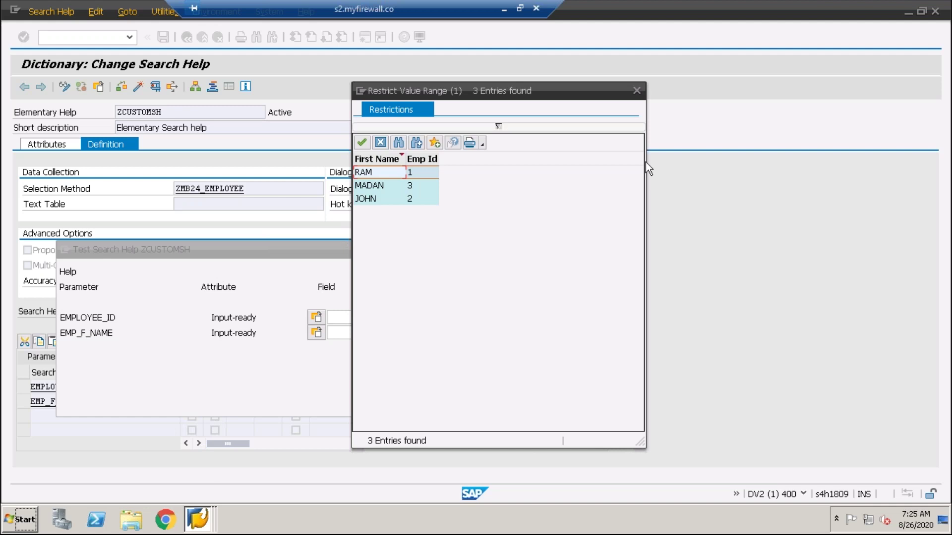
{"action": "left_click", "coordinate": [637, 90]}
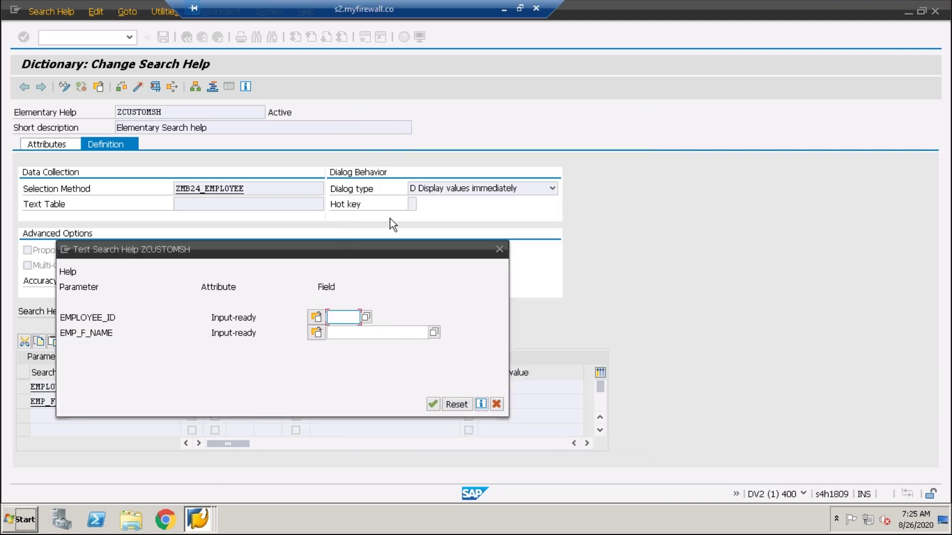
Reopen the EMPLOYEE_ID value list, expand its restrictions to compare field order with the LPos and SPos values, and close the test.
{"action": "left_click_drag", "start_coordinate": [359, 252], "coordinate": [557, 121]}
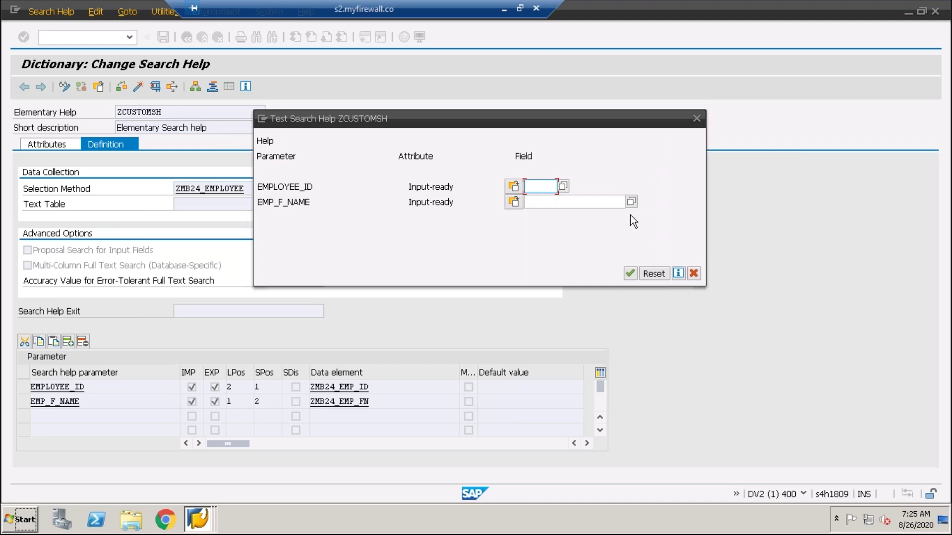
{"action": "left_click", "coordinate": [554, 188]}
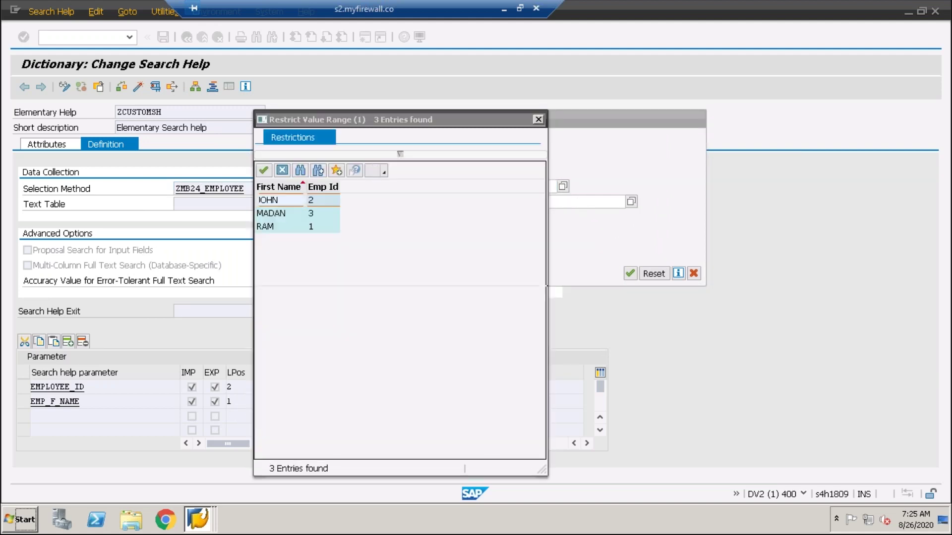
{"action": "left_click_drag", "start_coordinate": [486, 117], "coordinate": [495, 62]}
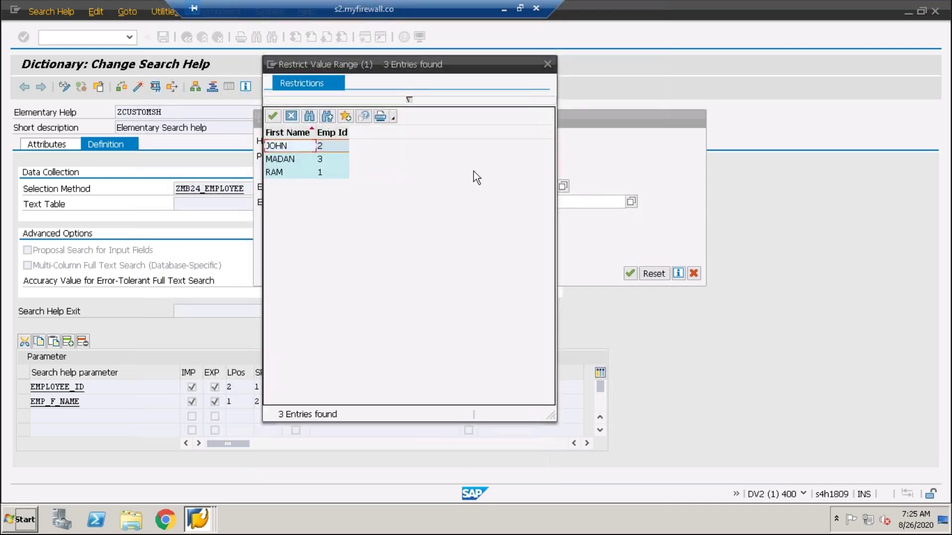
{"action": "left_click", "coordinate": [409, 100]}
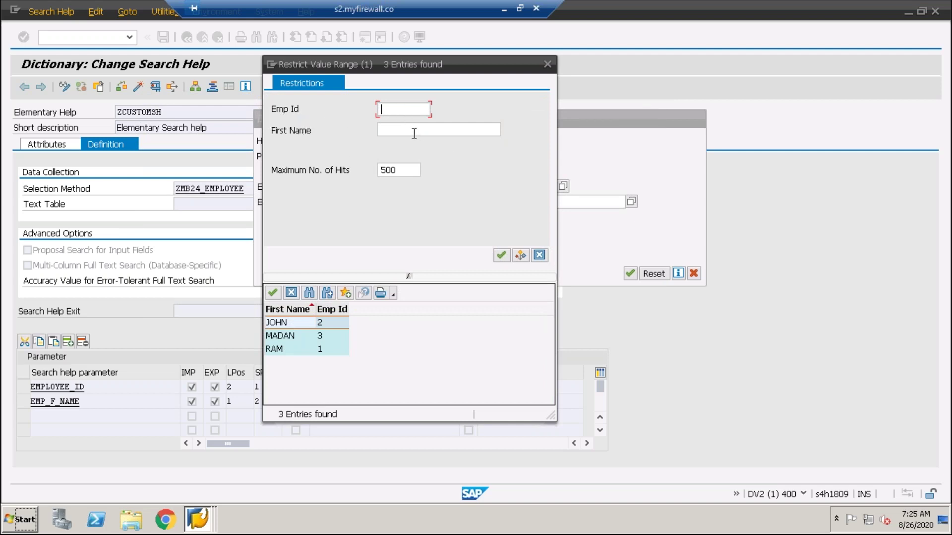
{"action": "left_click", "coordinate": [398, 127]}
{"action": "left_click_drag", "start_coordinate": [400, 64], "coordinate": [535, 67]}
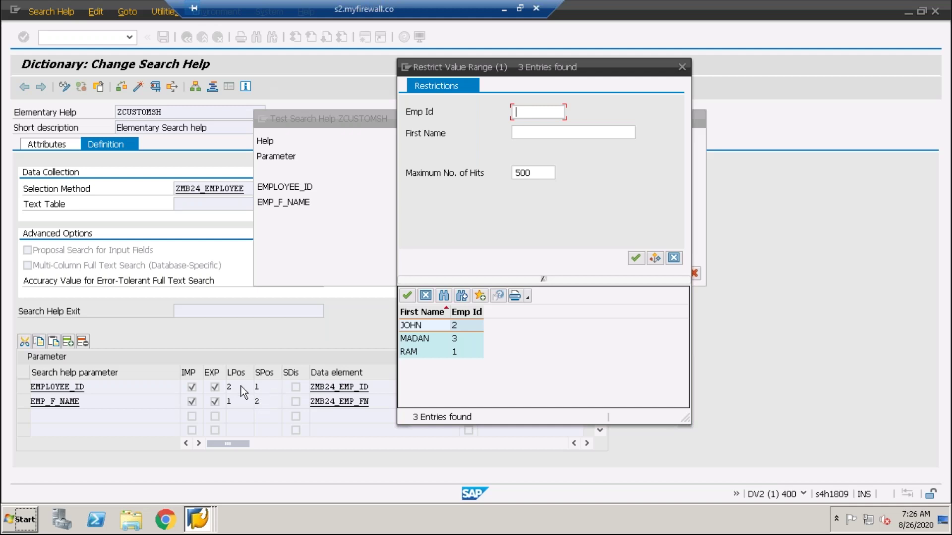
{"action": "left_click", "coordinate": [675, 258]}
{"action": "left_click", "coordinate": [697, 119]}
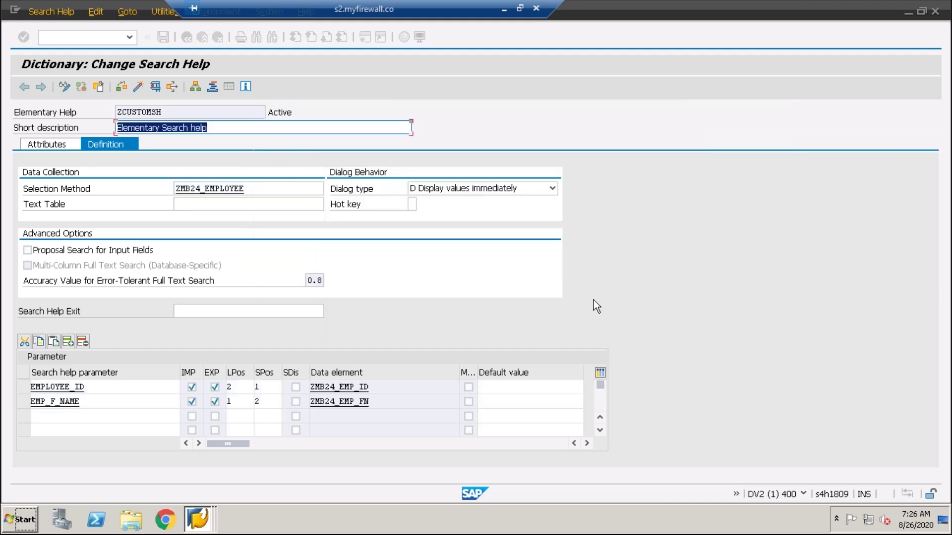
Activate the search help again and copy its name, ZCUSTOMSH.
{"action": "left_click", "coordinate": [137, 88]}
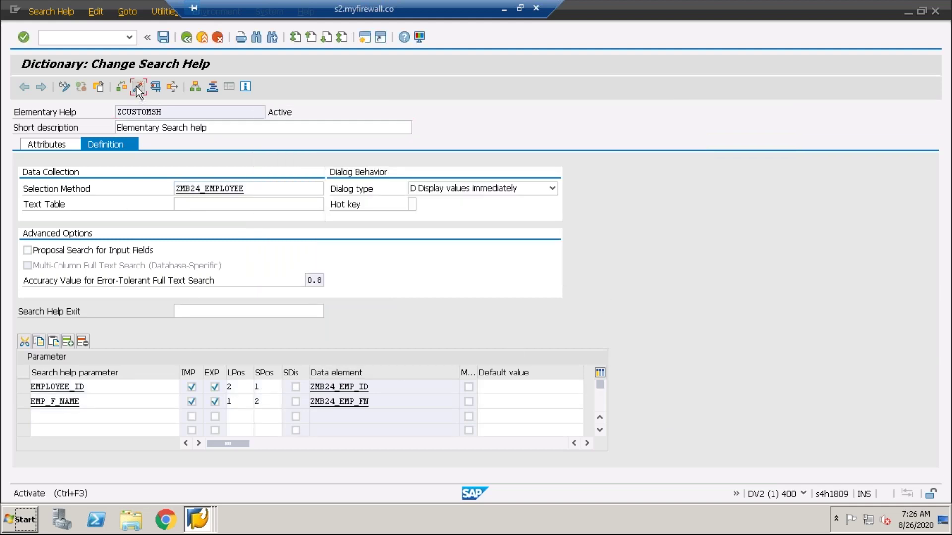
{"action": "left_click", "coordinate": [172, 109]}
{"action": "key", "text": "ctrl+c"}
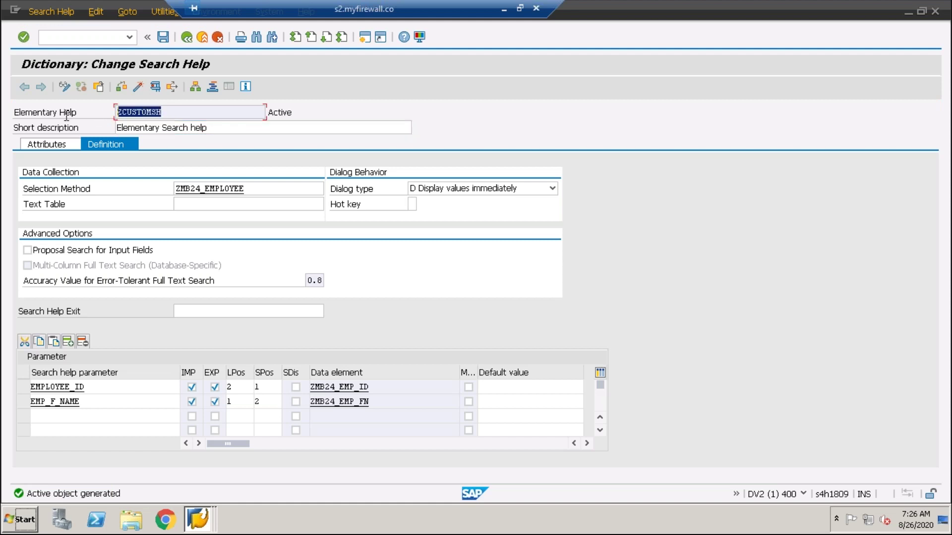
{"action": "key", "text": "Home"}
Return to the dictionary's initial screen and open table ZMB24_EMPLOYEE in change mode with the EMPLOYEE_ID field selected.
{"action": "left_click", "coordinate": [188, 38]}
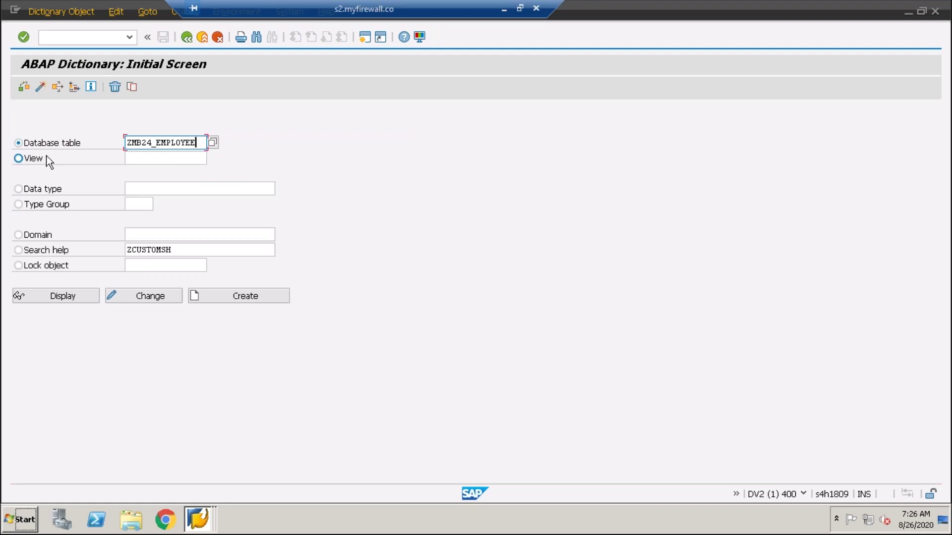
{"action": "left_click", "coordinate": [73, 297]}
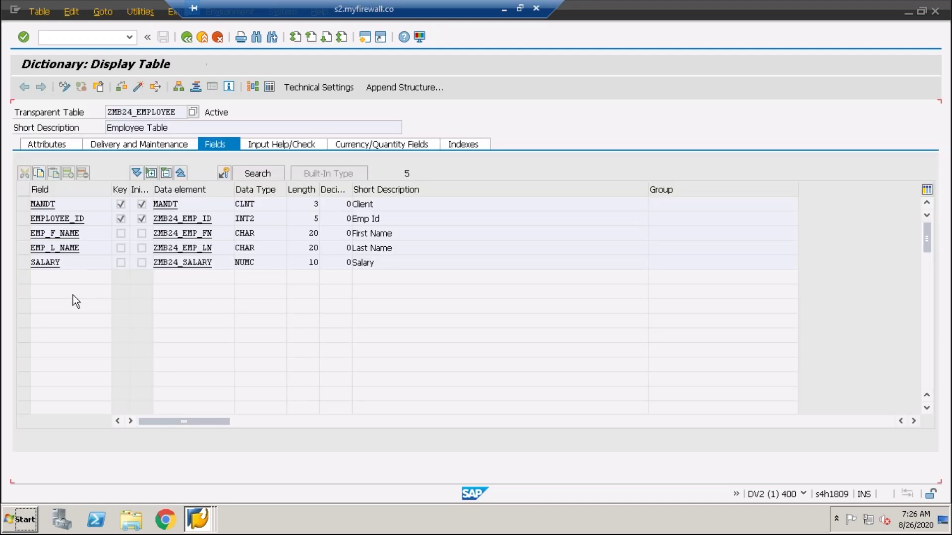
{"action": "left_click", "coordinate": [65, 87]}
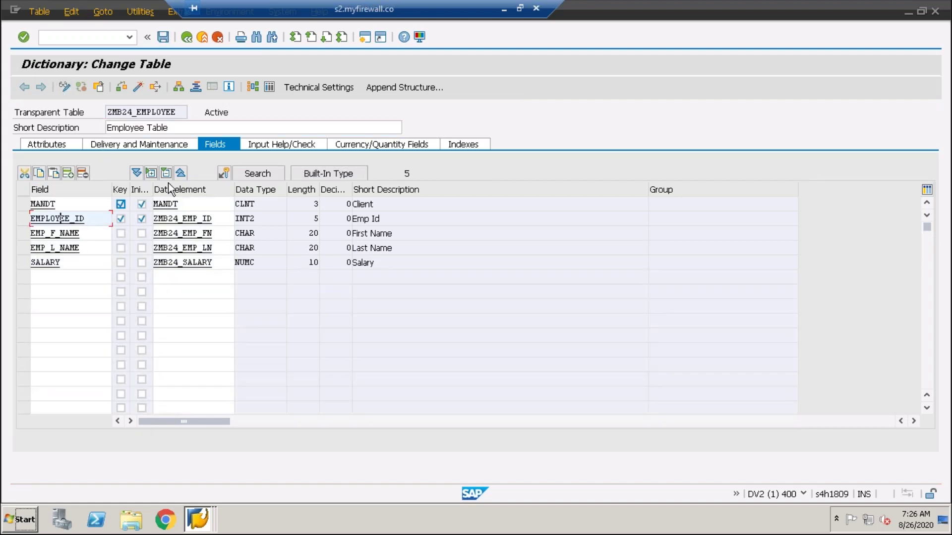
{"action": "left_click", "coordinate": [224, 173]}
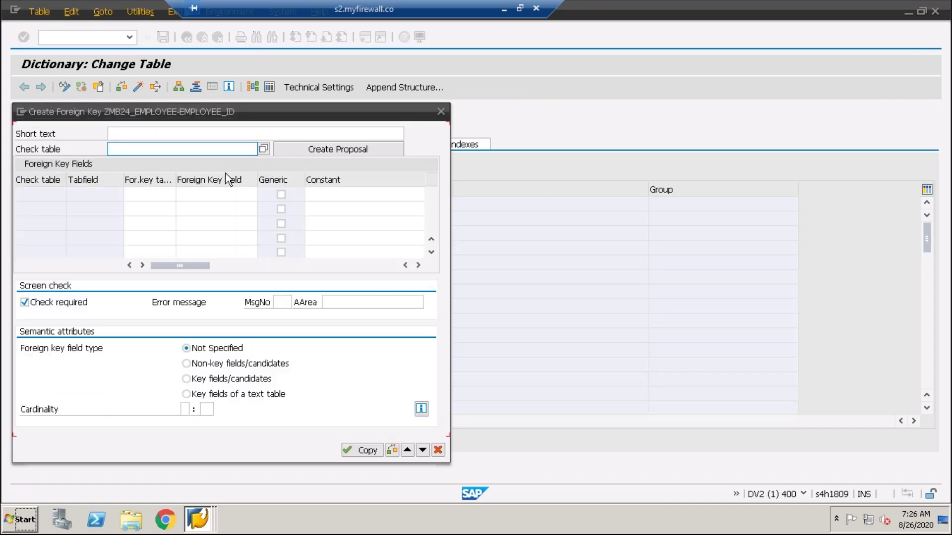
{"action": "key", "text": "Escape"}
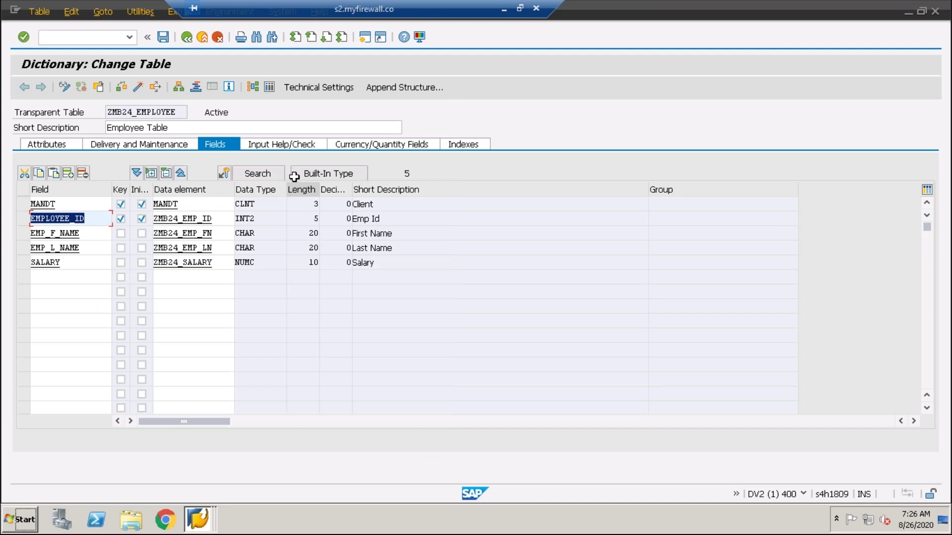
Attach search help ZCUSTOMSH to the EMPLOYEE_ID field and accept the proposed assignment of EMPLOYEE_ID and EMP_F_NAME.
{"action": "left_click", "coordinate": [259, 175]}
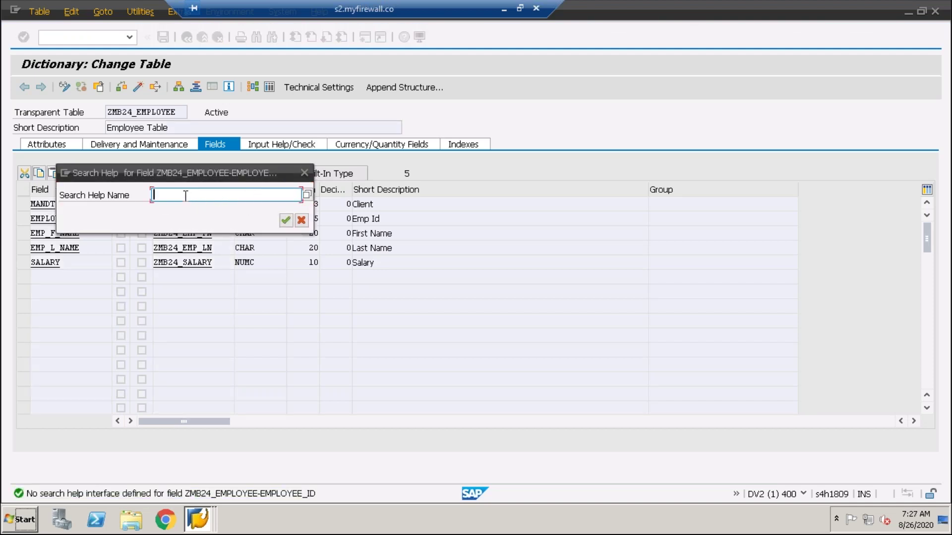
{"action": "key", "text": "ctrl+v"}
{"action": "left_click", "coordinate": [285, 220]}
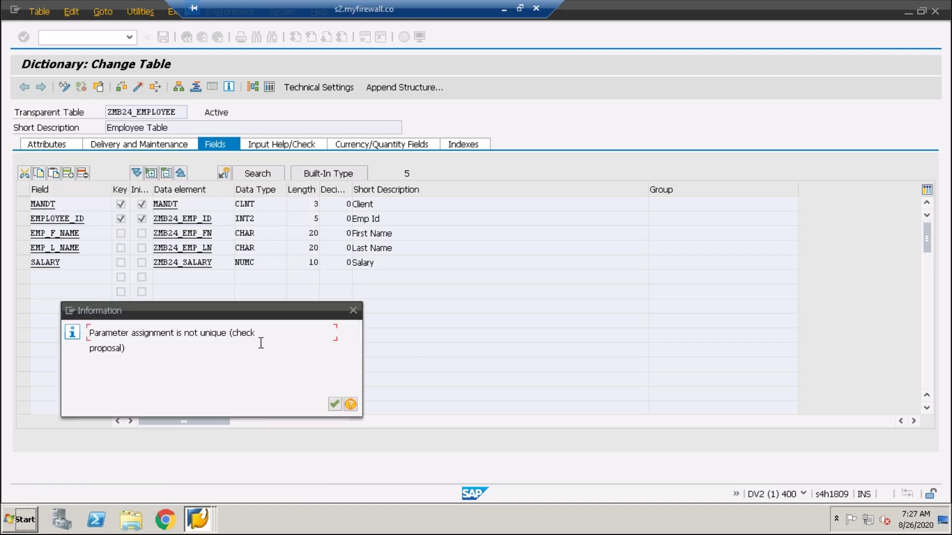
{"action": "left_click", "coordinate": [334, 404]}
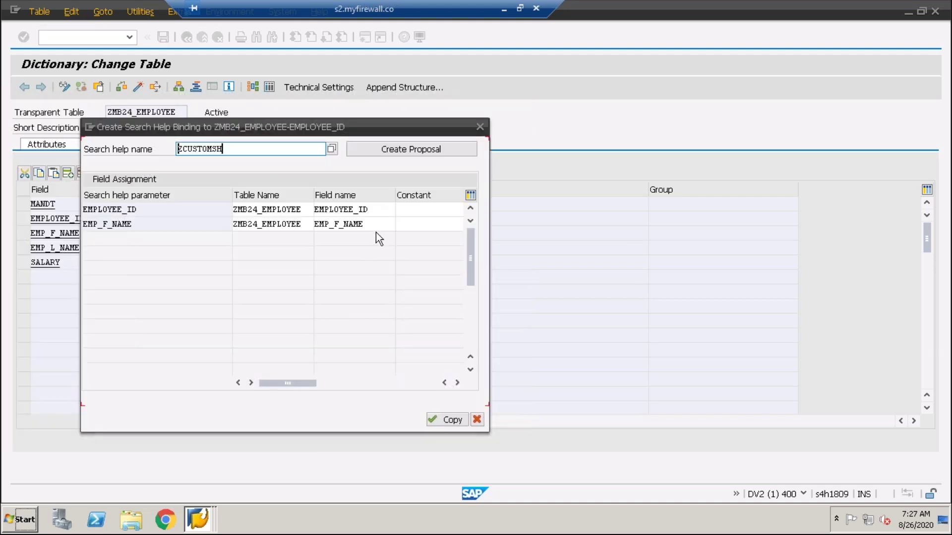
{"action": "left_click_drag", "start_coordinate": [176, 215], "coordinate": [56, 213]}
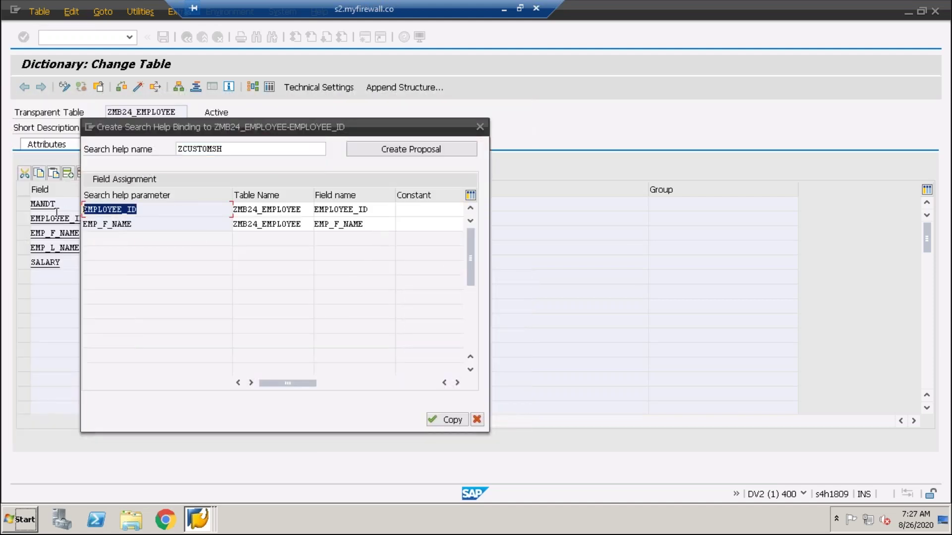
{"action": "double_click", "coordinate": [359, 227]}
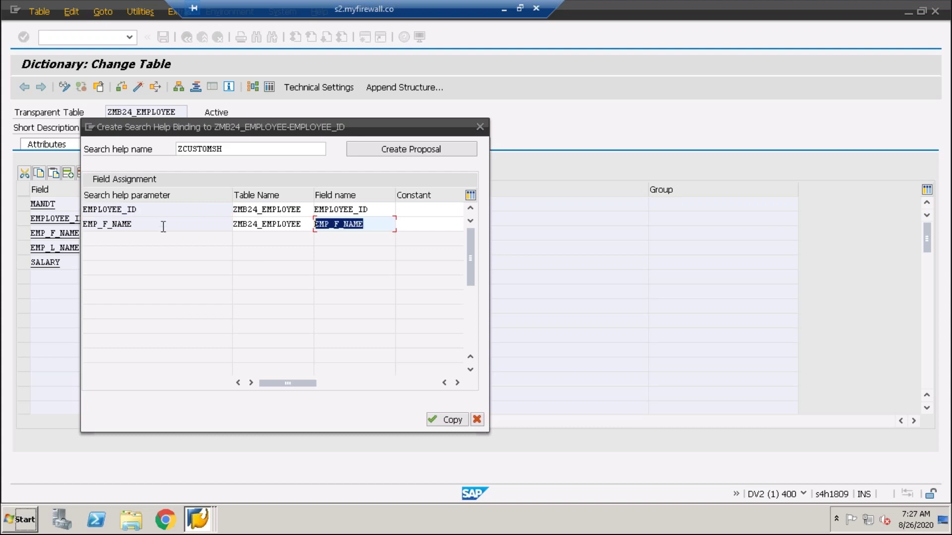
{"action": "left_click_drag", "start_coordinate": [151, 211], "coordinate": [61, 214]}
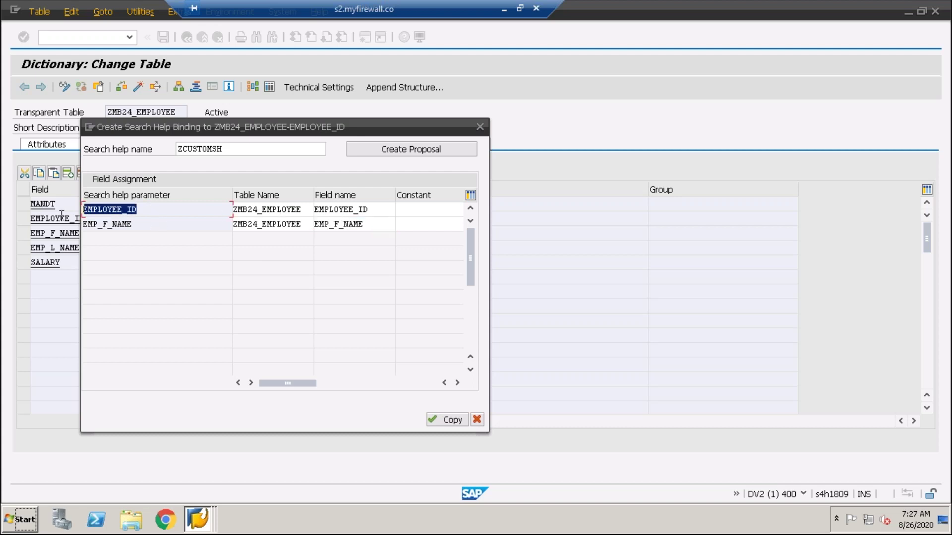
{"action": "left_click", "coordinate": [445, 421]}
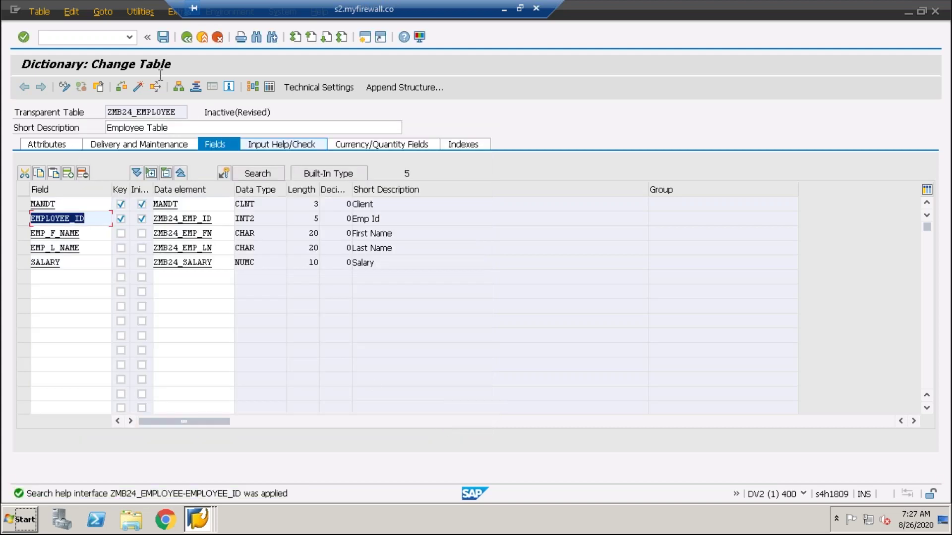
Save and activate table ZMB24_EMPLOYEE.
{"action": "left_click", "coordinate": [162, 37]}
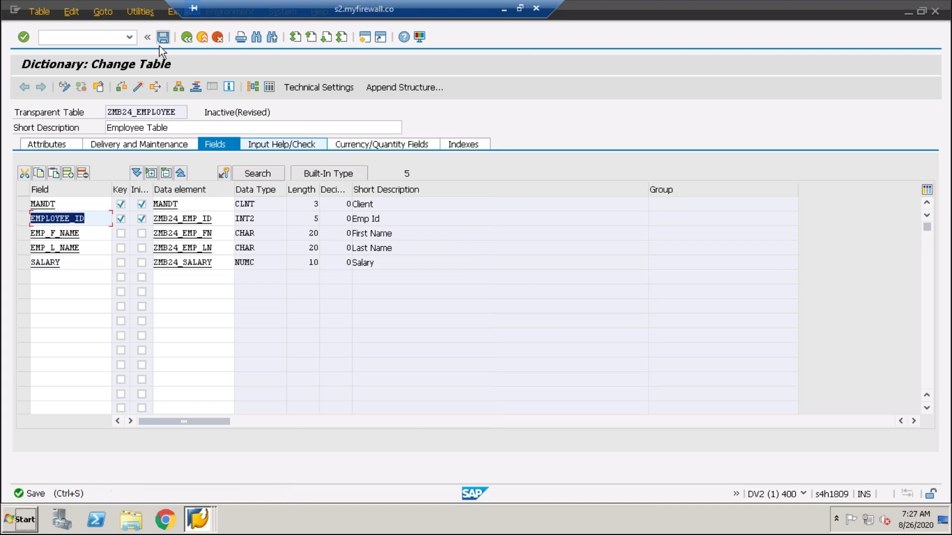
{"action": "left_click", "coordinate": [138, 87]}
{"action": "key", "text": "Return"}
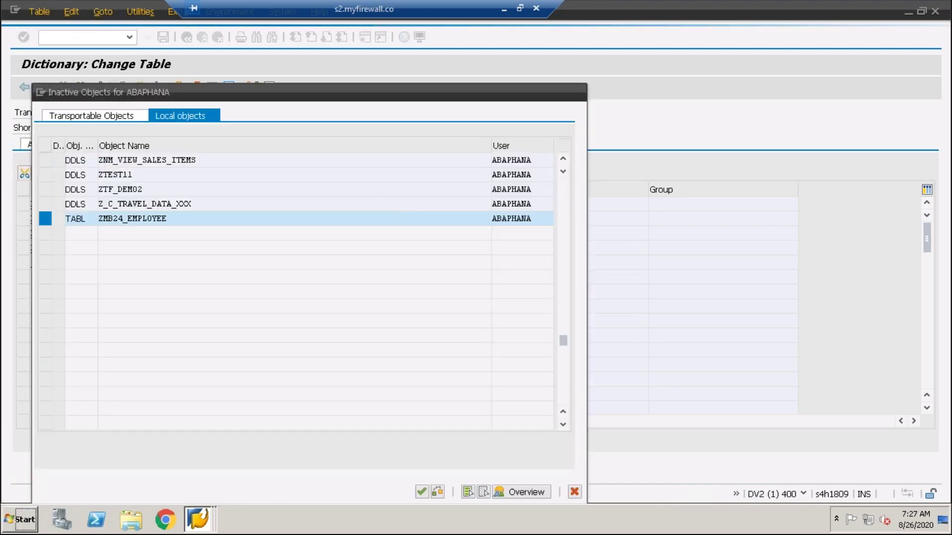
Display the table's data selection screen and choose the entry with Emp Id 2 through the EMPLOYEE_ID search help.
{"action": "left_click", "coordinate": [270, 88]}
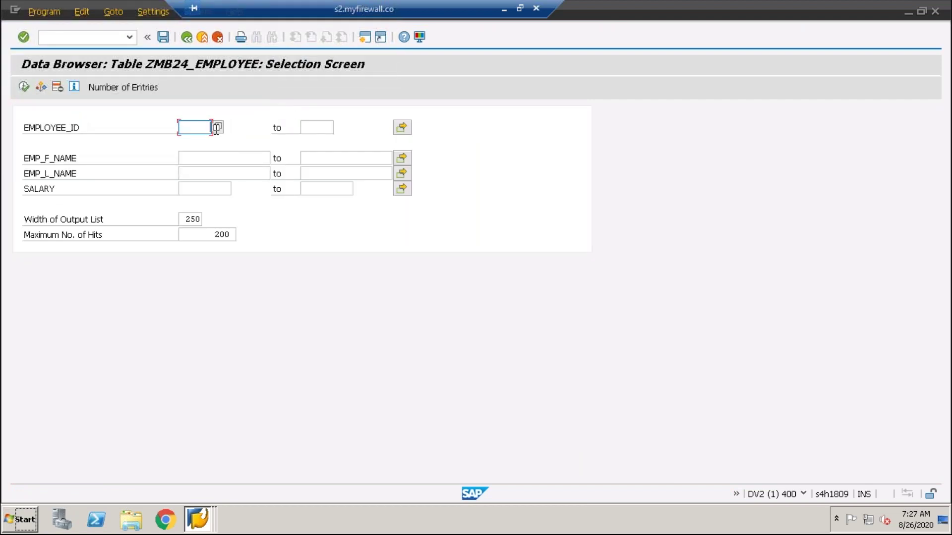
{"action": "left_click", "coordinate": [217, 128]}
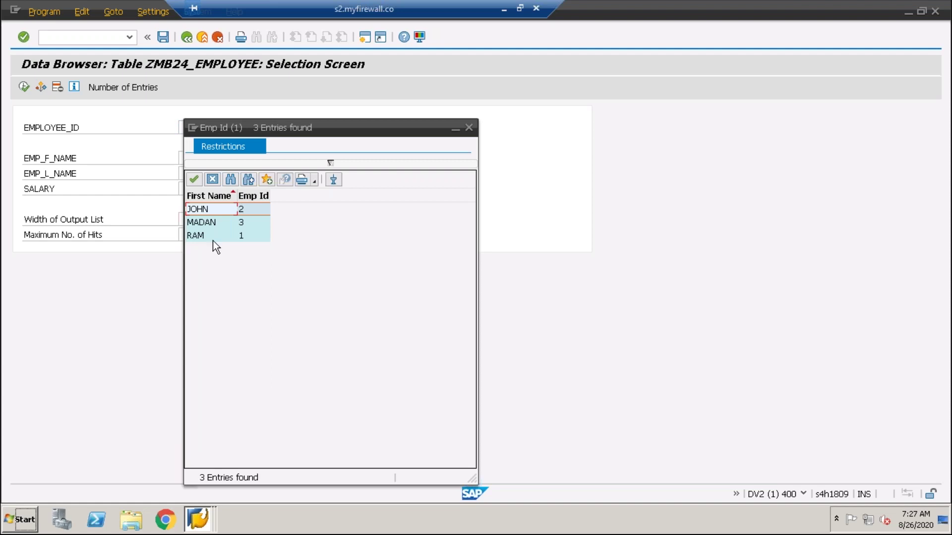
{"action": "double_click", "coordinate": [245, 211]}
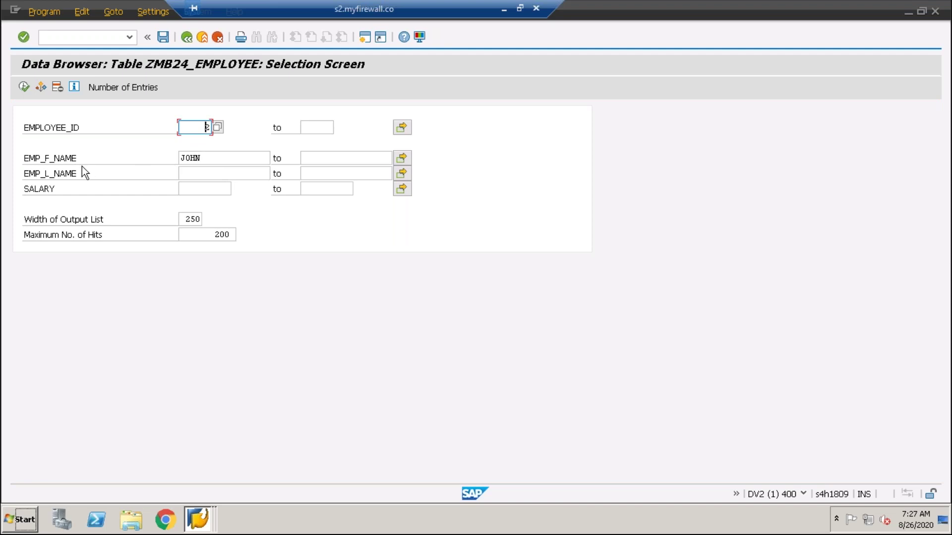
{"action": "left_click_drag", "start_coordinate": [176, 158], "coordinate": [224, 174]}
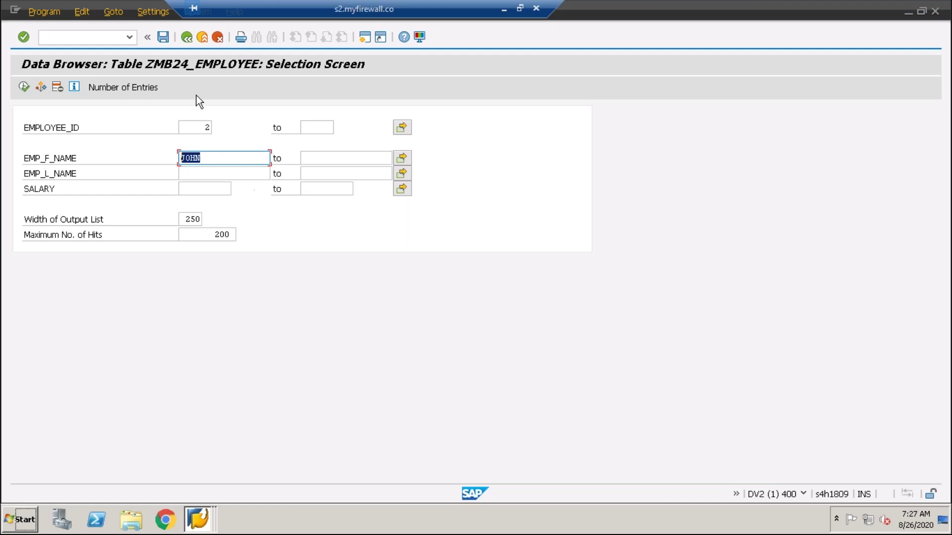
Return to the dictionary's initial screen and select the Search help object type with ZCUSTOMSH.
{"action": "left_click", "coordinate": [188, 41]}
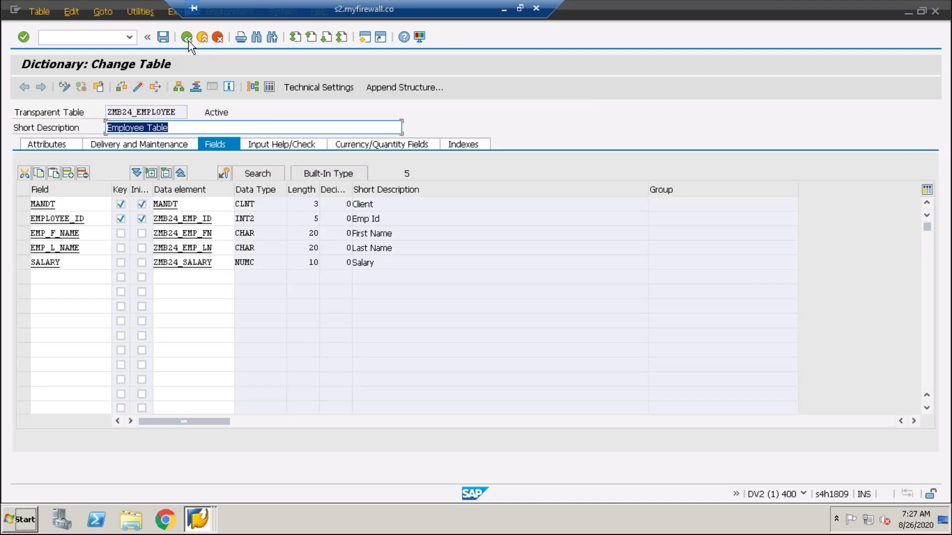
{"action": "left_click", "coordinate": [188, 41]}
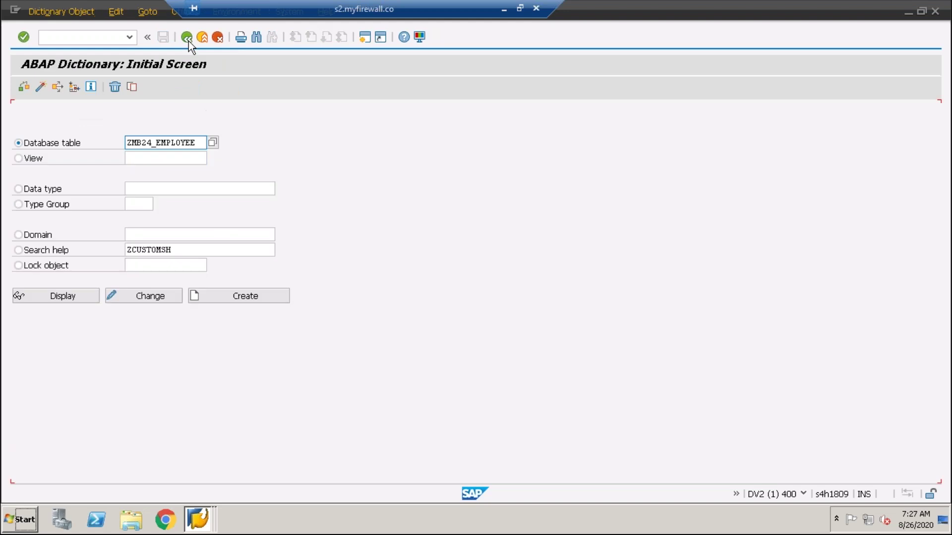
{"action": "left_click", "coordinate": [18, 250]}
{"action": "left_click", "coordinate": [128, 254]}
{"action": "left_click_drag", "start_coordinate": [184, 252], "coordinate": [80, 256]}
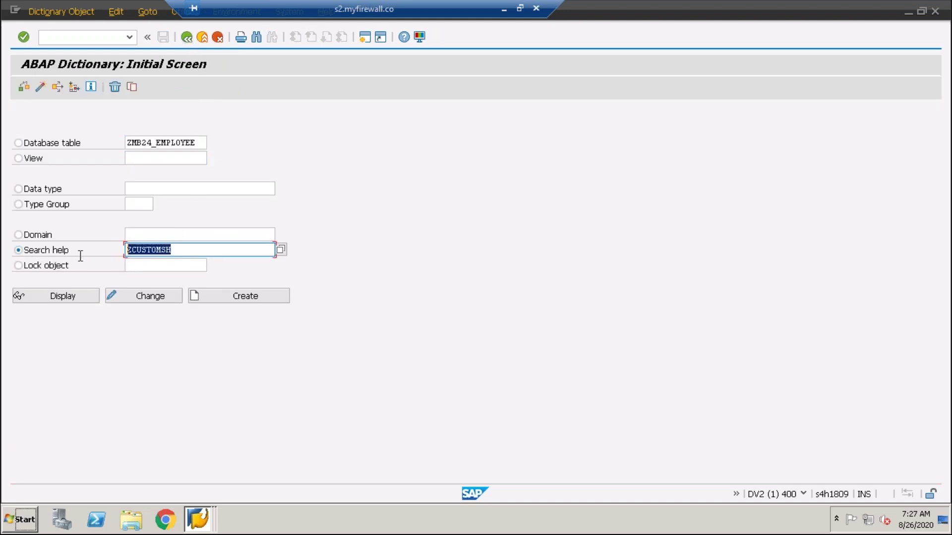
{"action": "left_click", "coordinate": [185, 251]}
{"action": "left_click_drag", "start_coordinate": [185, 252], "coordinate": [112, 251]}
{"action": "left_click_drag", "start_coordinate": [196, 250], "coordinate": [53, 248]}
{"action": "left_click", "coordinate": [220, 253]}
{"action": "left_click_drag", "start_coordinate": [219, 253], "coordinate": [86, 258]}
{"action": "left_click_drag", "start_coordinate": [184, 251], "coordinate": [85, 256]}
{"action": "left_click_drag", "start_coordinate": [212, 251], "coordinate": [21, 267]}
{"action": "left_click", "coordinate": [181, 249]}
{"action": "left_click_drag", "start_coordinate": [181, 249], "coordinate": [88, 255]}
{"action": "left_click_drag", "start_coordinate": [200, 252], "coordinate": [104, 250]}
{"action": "left_click_drag", "start_coordinate": [213, 246], "coordinate": [25, 258]}
{"action": "left_click_drag", "start_coordinate": [227, 244], "coordinate": [102, 248]}
{"action": "left_click_drag", "start_coordinate": [215, 253], "coordinate": [63, 253]}
{"action": "left_click", "coordinate": [174, 252]}
{"action": "left_click_drag", "start_coordinate": [175, 252], "coordinate": [47, 257]}
{"action": "left_click", "coordinate": [18, 250]}
{"action": "left_click_drag", "start_coordinate": [197, 257], "coordinate": [79, 263]}
{"action": "left_click", "coordinate": [181, 252]}
{"action": "double_click", "coordinate": [171, 253]}
Select the Lock object type on the dictionary's initial screen, leaving its name empty.
{"action": "left_click", "coordinate": [18, 265]}
{"action": "left_click", "coordinate": [18, 265]}
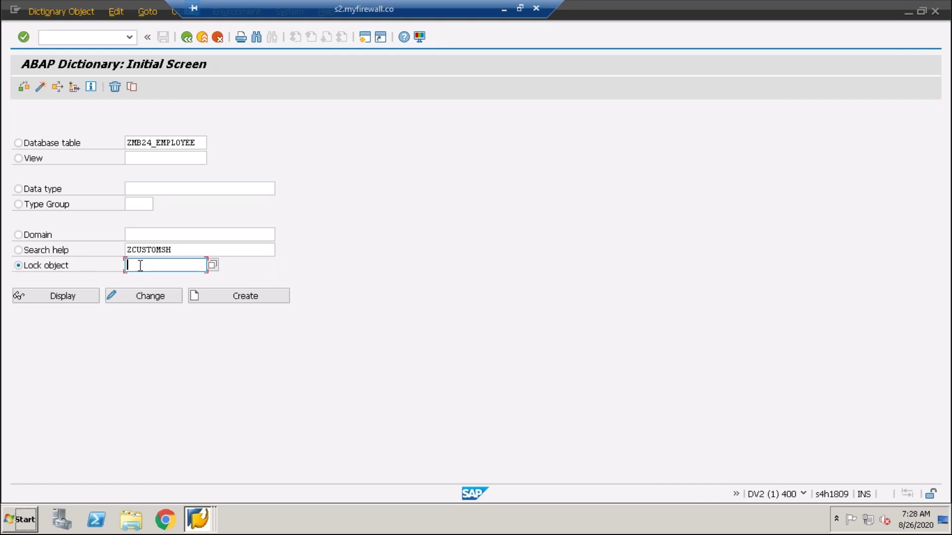
{"action": "left_click", "coordinate": [191, 251]}
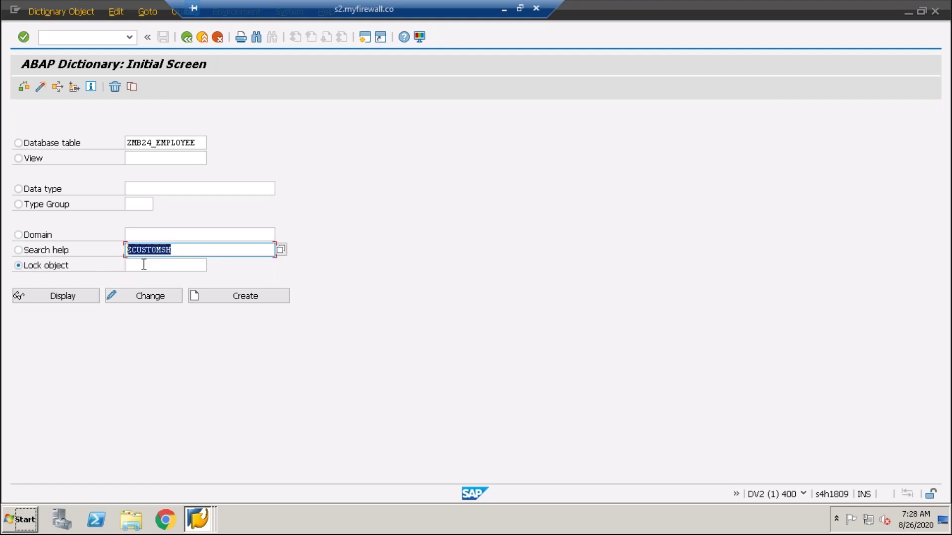
{"action": "left_click", "coordinate": [18, 265]}
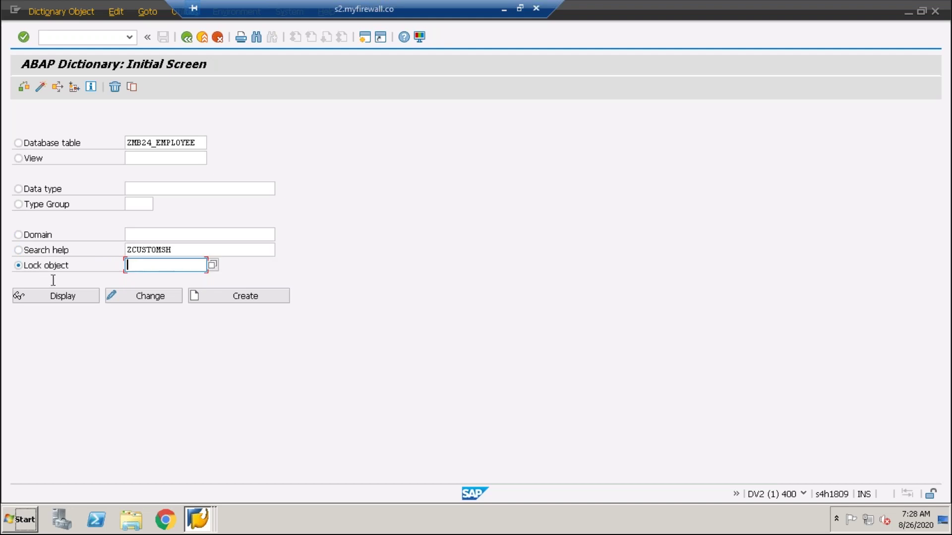
Go to the ABAP Editor's initial screen and look through the previously used program names.
{"action": "left_click", "coordinate": [45, 42]}
{"action": "type", "text": "/nse3"}
{"action": "key", "text": "Return"}
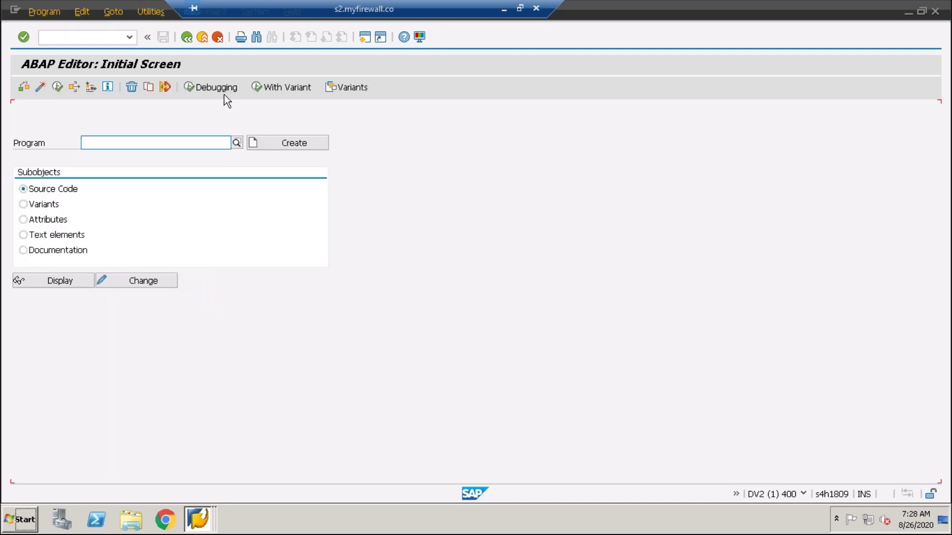
{"action": "left_click", "coordinate": [88, 144]}
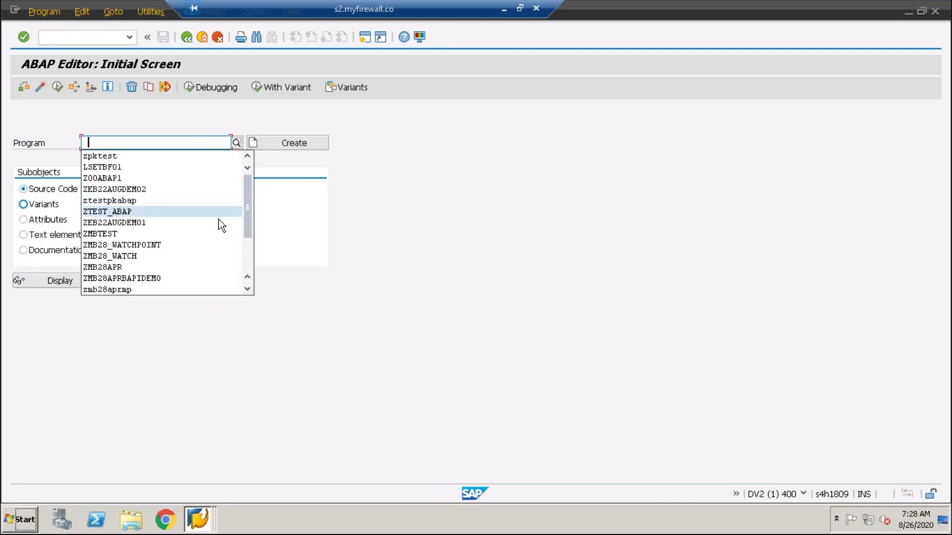
{"action": "left_click", "coordinate": [403, 207]}
{"action": "key", "text": "Down"}
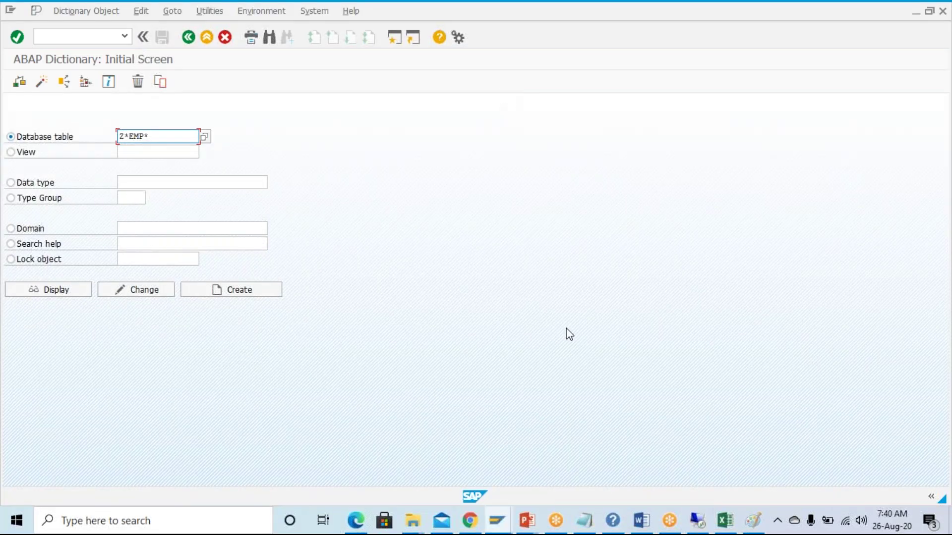
{"action": "left_click", "coordinate": [132, 245]}
{"action": "left_click", "coordinate": [129, 227]}
{"action": "left_click", "coordinate": [73, 139]}
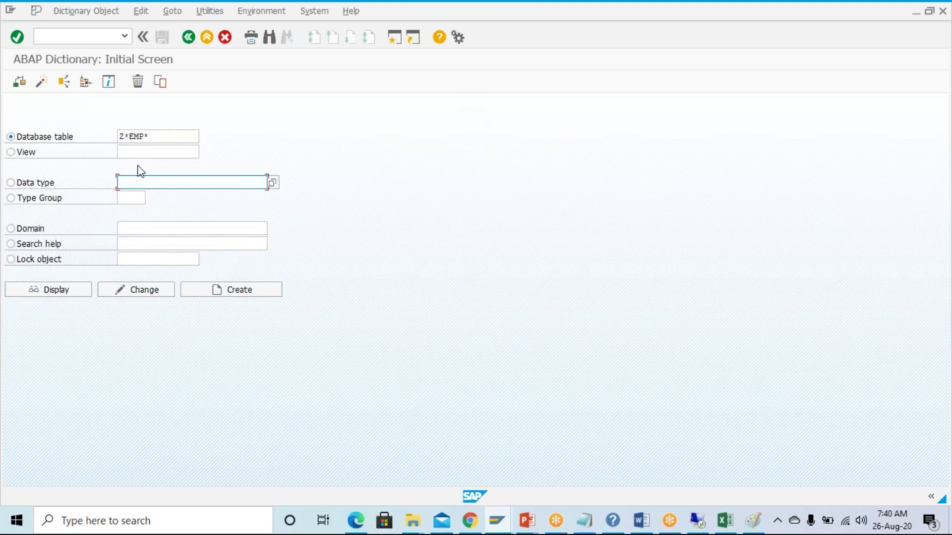
{"action": "left_click", "coordinate": [157, 137]}
{"action": "double_click", "coordinate": [159, 135]}
{"action": "left_click", "coordinate": [76, 139]}
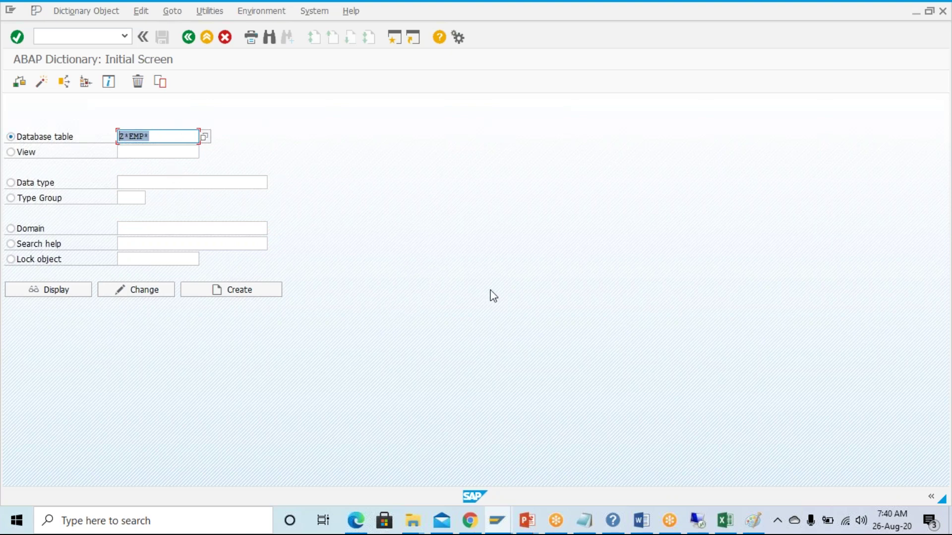
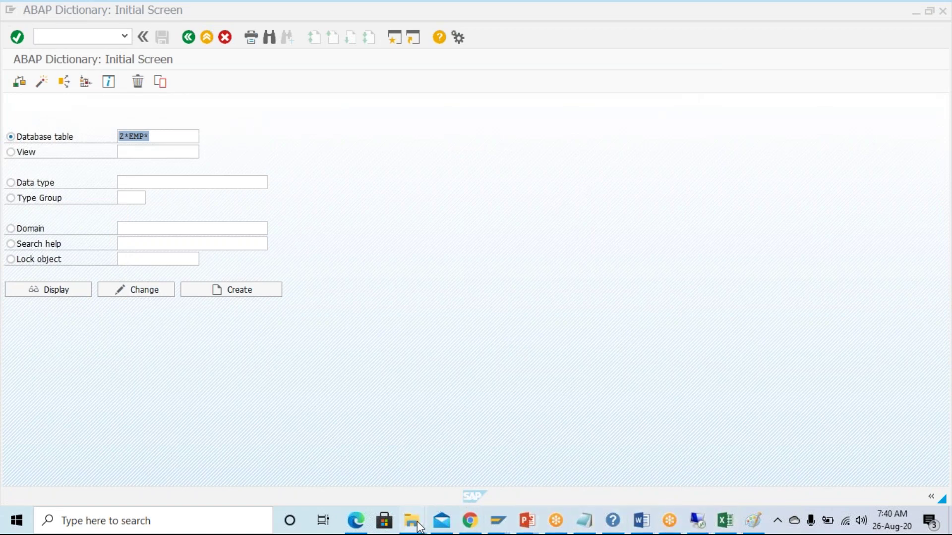
Switch to File Explorer and open the ABAP DD Assignment workbook from the ABAP - Assignment folder.
{"action": "mouse_move", "coordinate": [413, 520]}
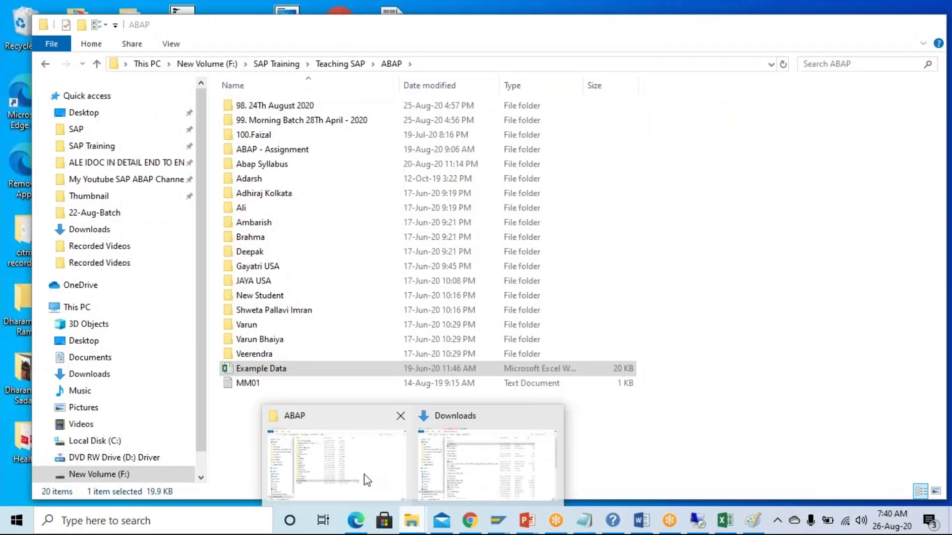
{"action": "left_click", "coordinate": [366, 480]}
{"action": "left_click", "coordinate": [276, 149]}
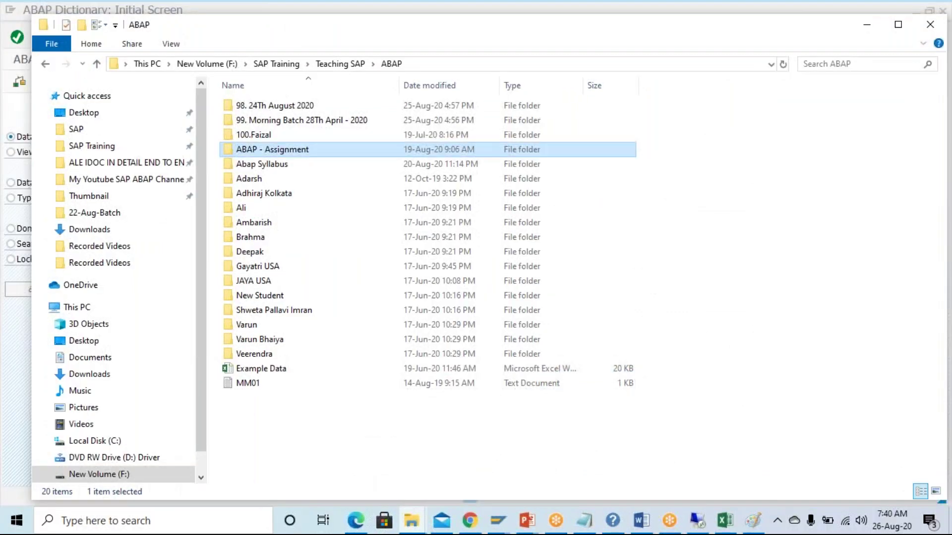
{"action": "double_click", "coordinate": [276, 149]}
{"action": "left_click", "coordinate": [266, 107]}
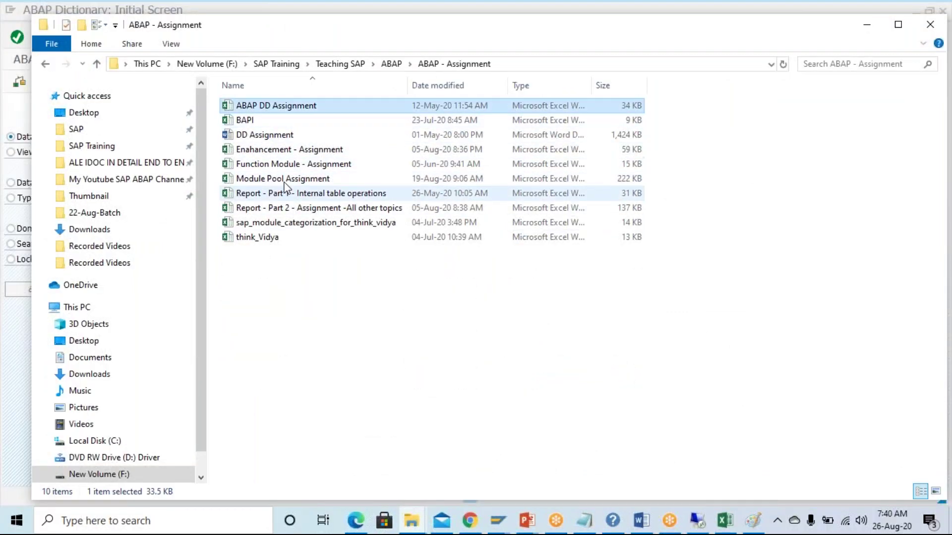
{"action": "left_click_drag", "start_coordinate": [471, 34], "coordinate": [473, 62]}
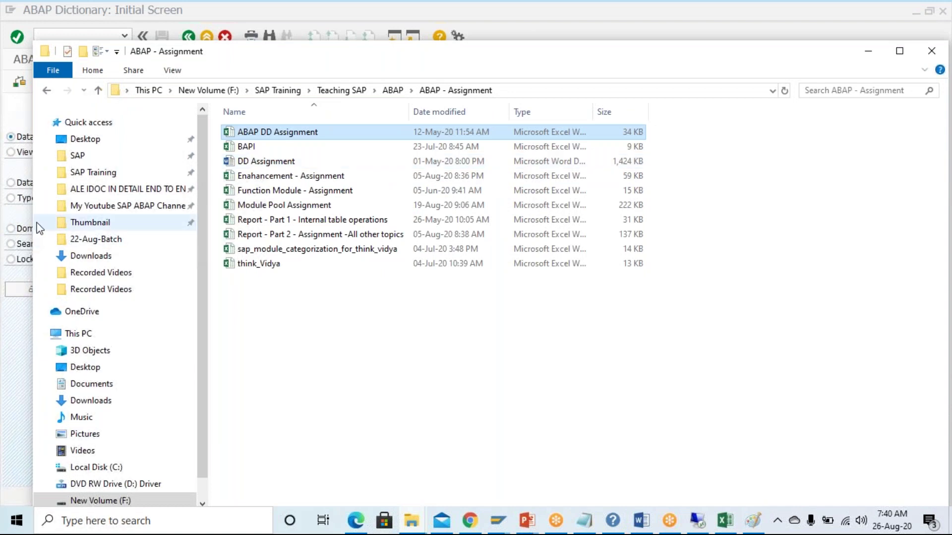
{"action": "left_click_drag", "start_coordinate": [33, 228], "coordinate": [78, 233]}
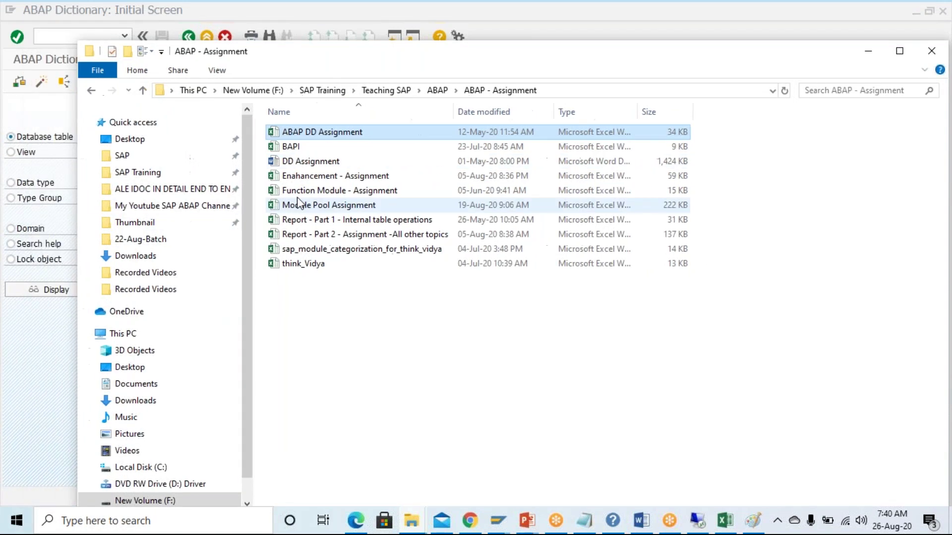
{"action": "double_click", "coordinate": [331, 135]}
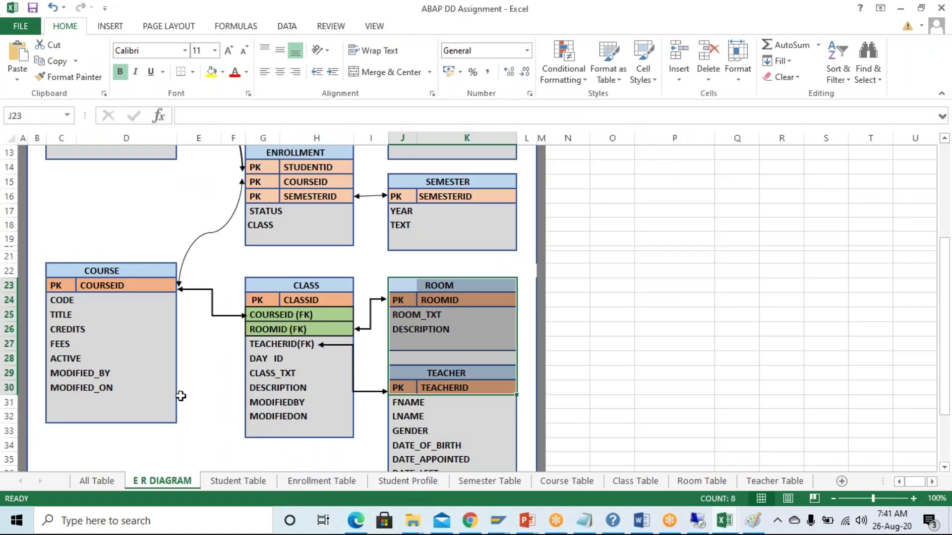
Examine the E R DIAGRAM sheet briefly and the table names and descriptions on the All Table sheet.
{"action": "scroll", "coordinate": [171, 388], "scroll_direction": "up", "scroll_amount": 4}
{"action": "scroll", "coordinate": [170, 386], "scroll_direction": "down", "scroll_amount": 3}
{"action": "scroll", "coordinate": [170, 387], "scroll_direction": "up", "scroll_amount": 3}
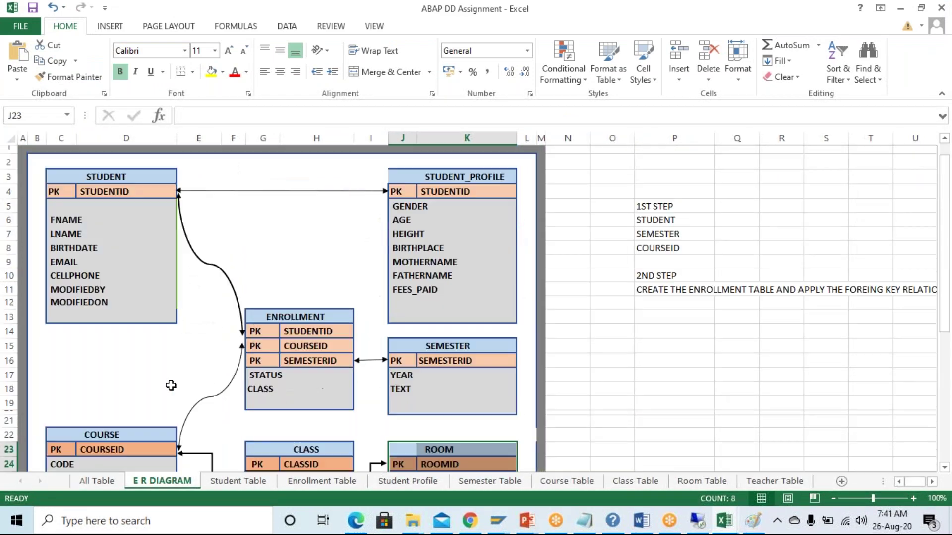
{"action": "left_click", "coordinate": [97, 481]}
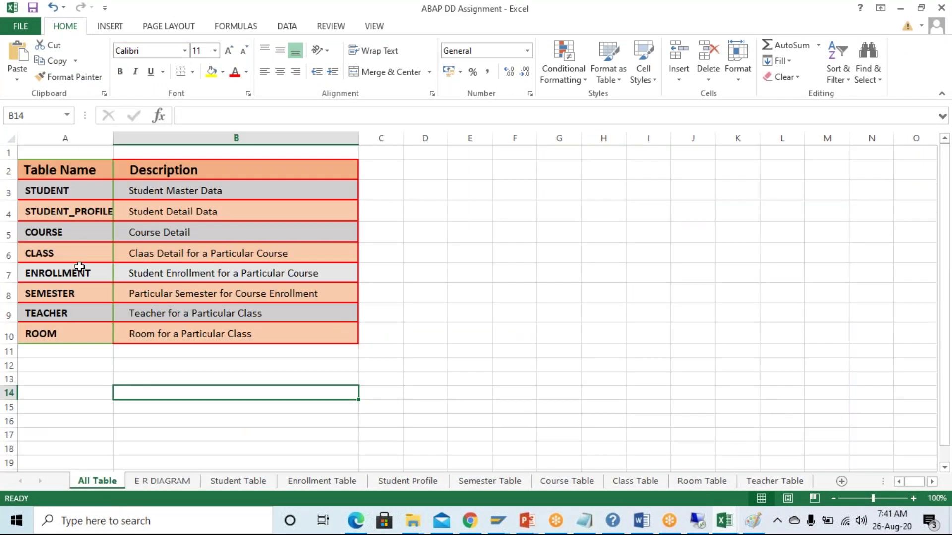
{"action": "left_click_drag", "start_coordinate": [55, 192], "coordinate": [266, 331]}
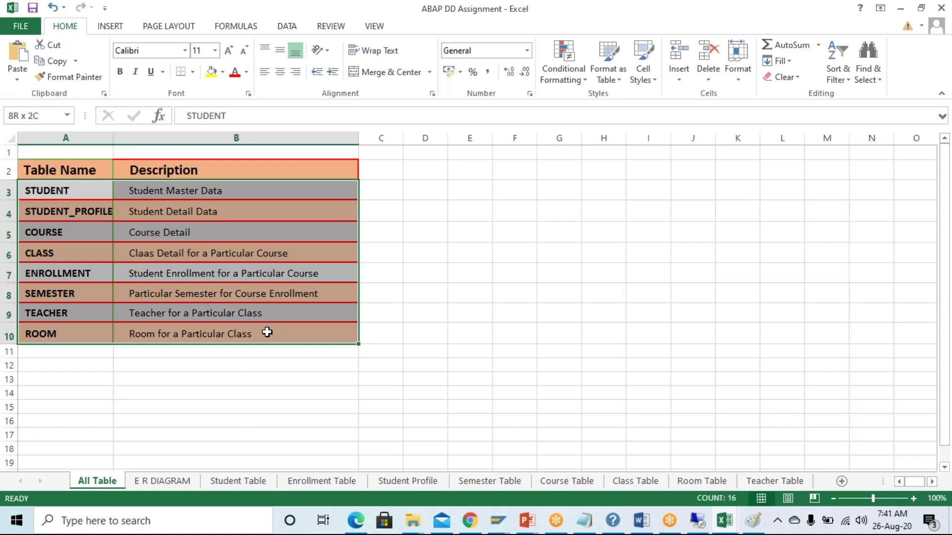
{"action": "left_click", "coordinate": [64, 189]}
{"action": "left_click_drag", "start_coordinate": [100, 199], "coordinate": [248, 253]}
{"action": "left_click_drag", "start_coordinate": [38, 191], "coordinate": [245, 250]}
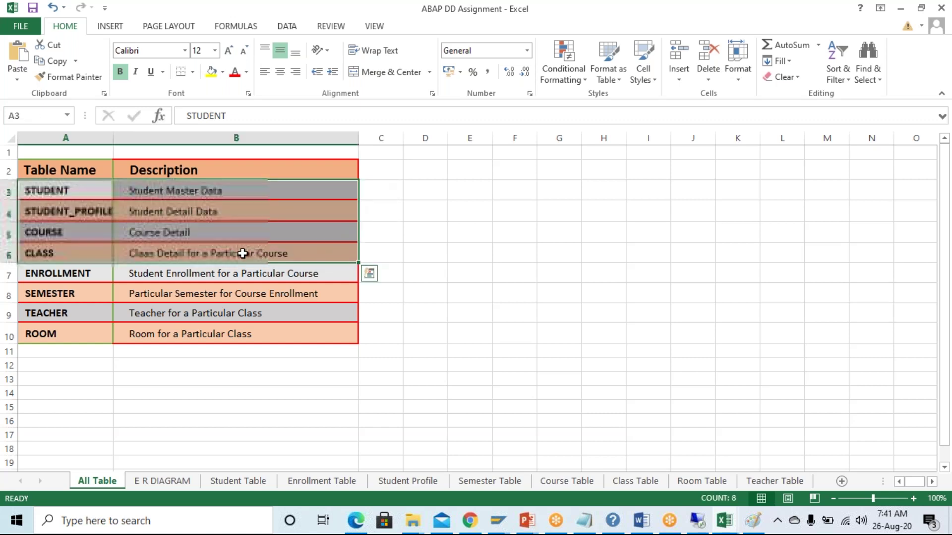
Return to the E R DIAGRAM sheet and examine the STUDENT, STUDENT_PROFILE, ENROLLMENT, SEMESTER and COURSE tables and their connections.
{"action": "left_click", "coordinate": [168, 481]}
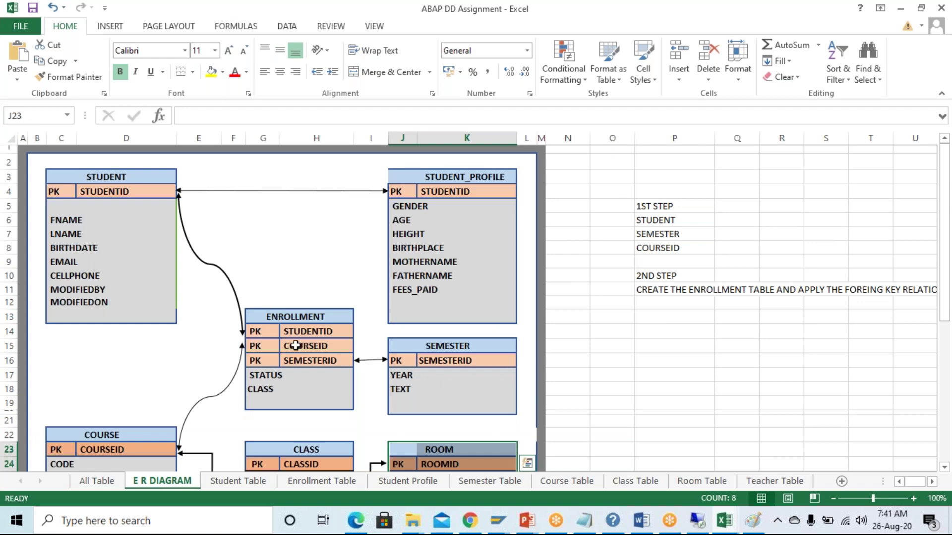
{"action": "scroll", "coordinate": [212, 247], "scroll_direction": "down", "scroll_amount": 2}
{"action": "scroll", "coordinate": [211, 248], "scroll_direction": "up", "scroll_amount": 2}
{"action": "left_click", "coordinate": [221, 271]}
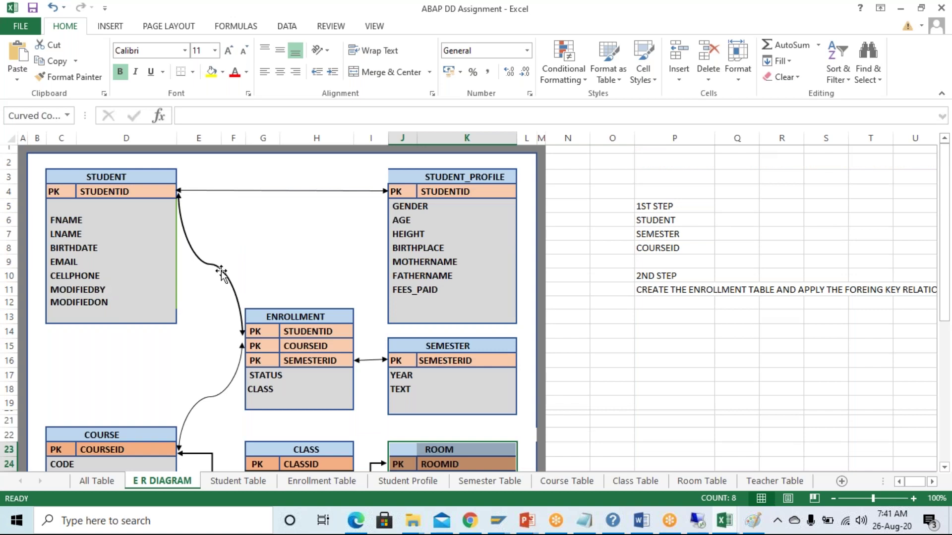
{"action": "left_click", "coordinate": [122, 177]}
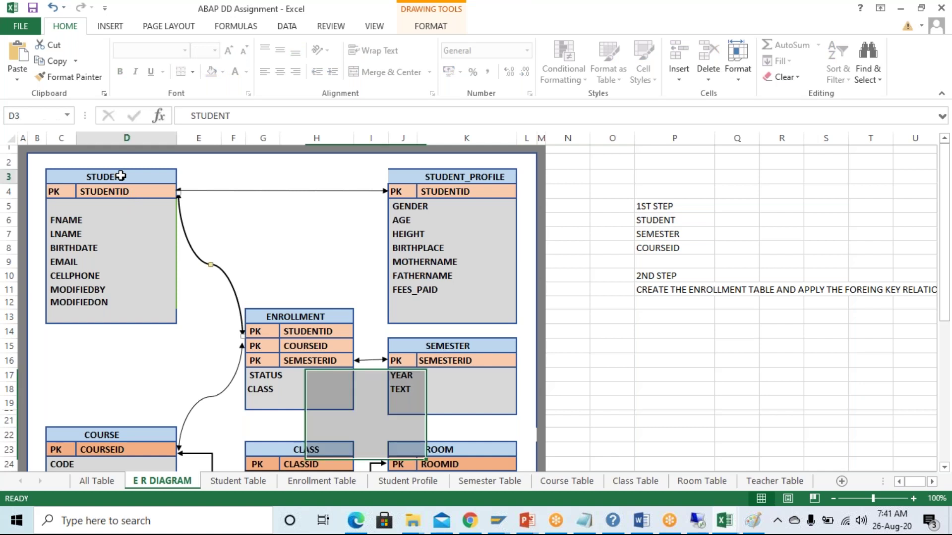
{"action": "left_click", "coordinate": [481, 177]}
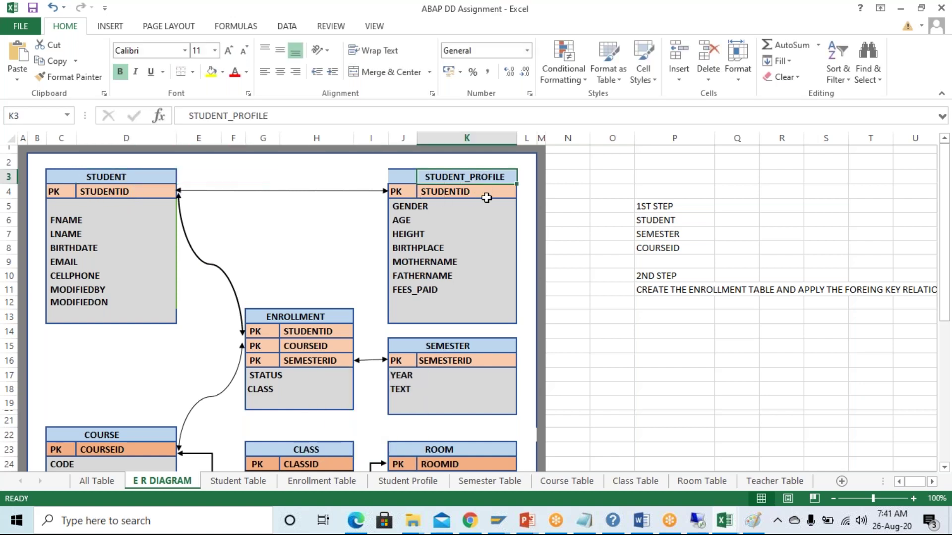
{"action": "left_click", "coordinate": [275, 317]}
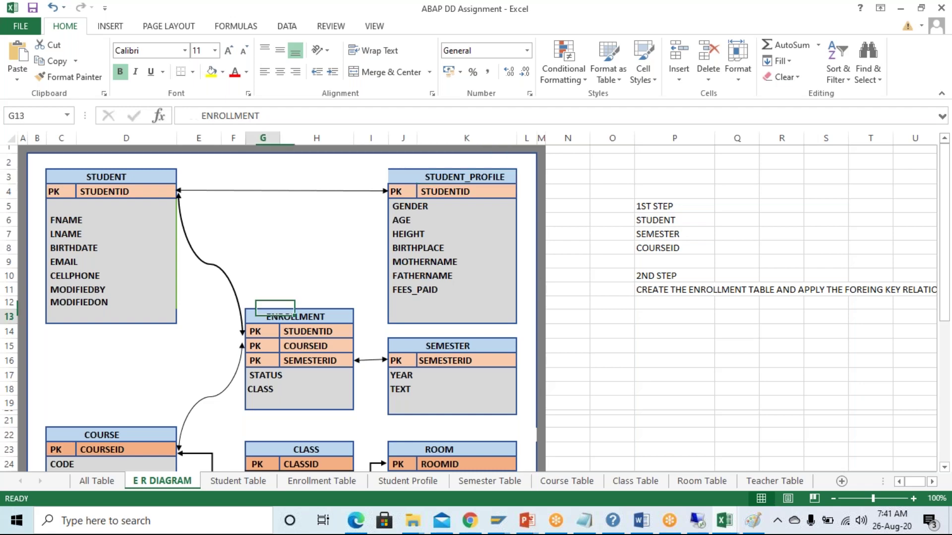
{"action": "scroll", "coordinate": [302, 342], "scroll_direction": "down", "scroll_amount": 1}
{"action": "left_click", "coordinate": [464, 315]}
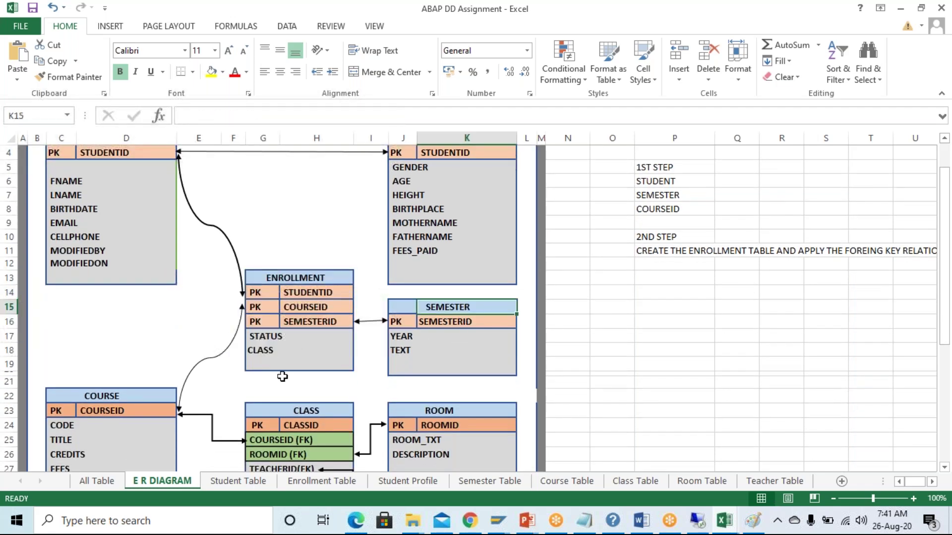
{"action": "left_click", "coordinate": [133, 395]}
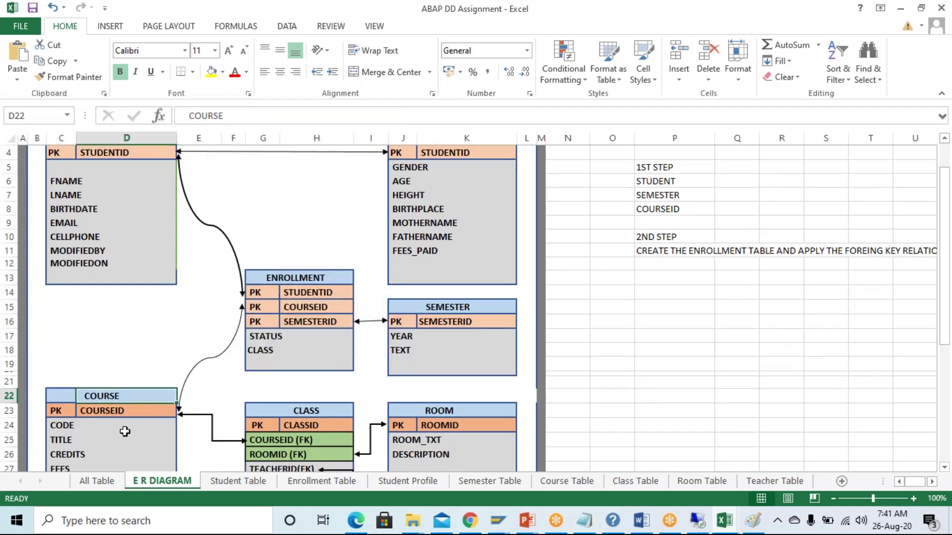
{"action": "scroll", "coordinate": [125, 432], "scroll_direction": "up", "scroll_amount": 1}
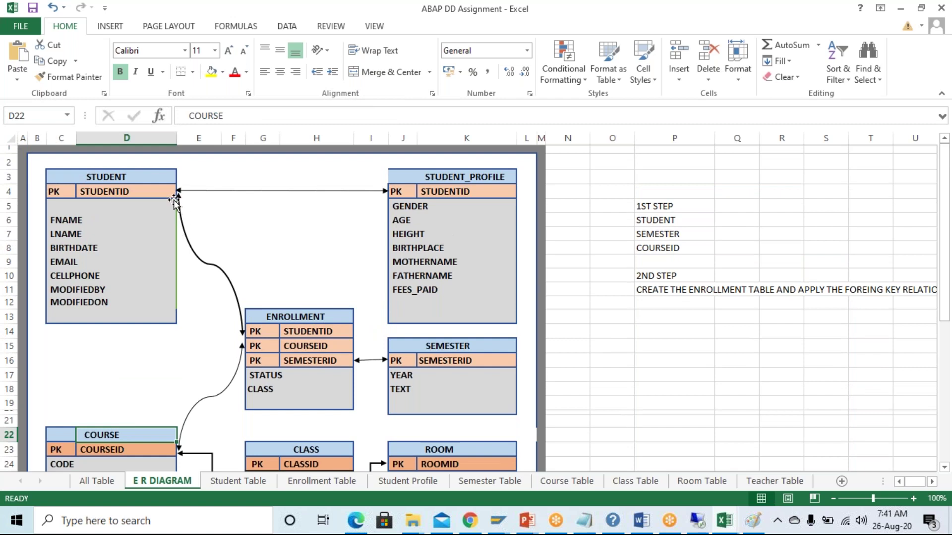
Examine the primary key field STUDENTID of the STUDENT table in the diagram.
{"action": "left_click", "coordinate": [107, 192]}
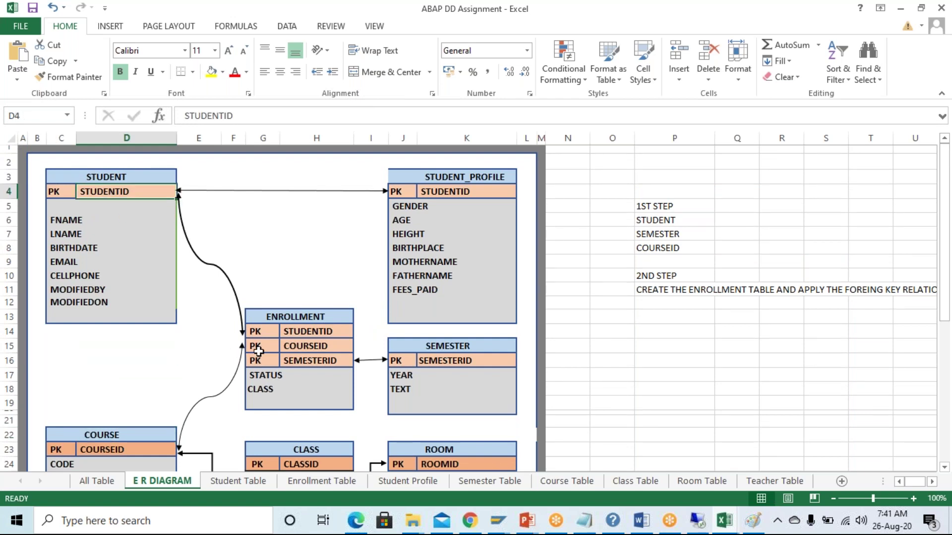
{"action": "left_click", "coordinate": [69, 193]}
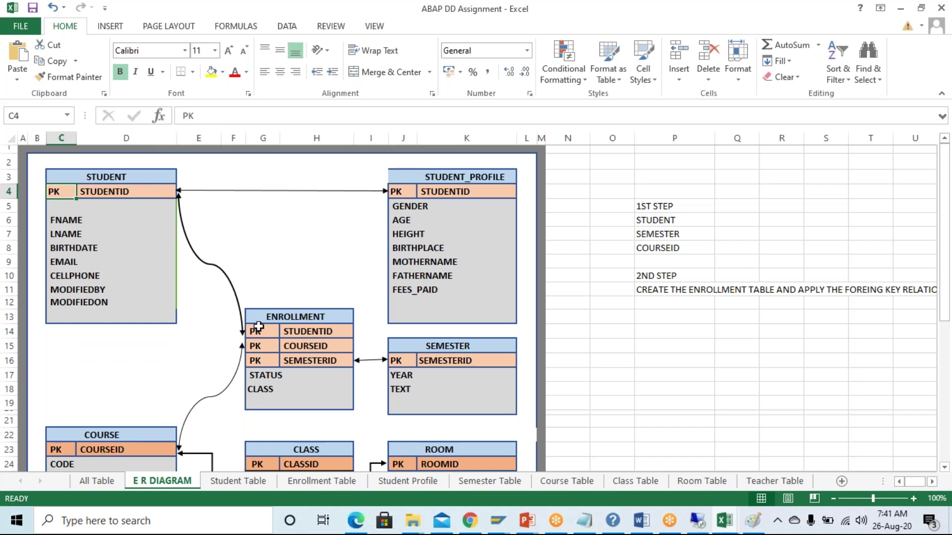
{"action": "left_click", "coordinate": [113, 192]}
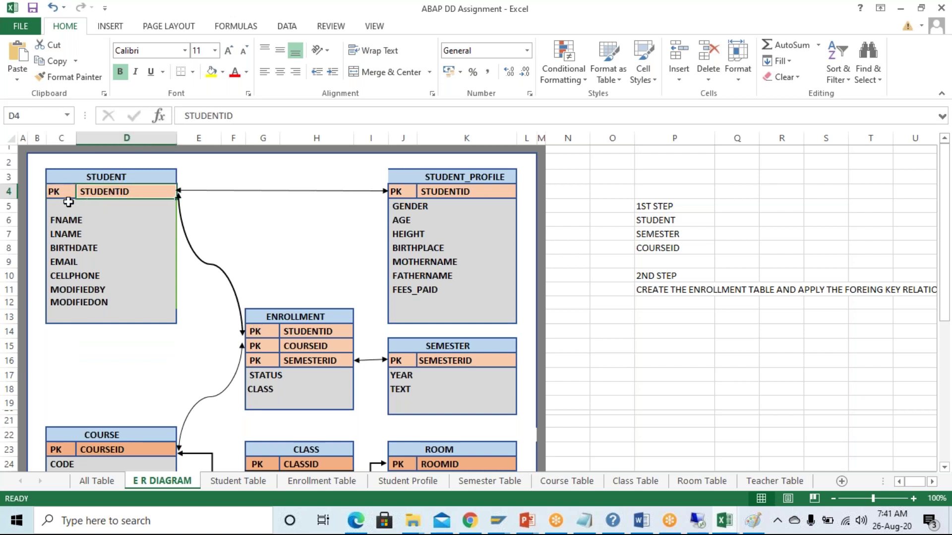
{"action": "left_click", "coordinate": [55, 194]}
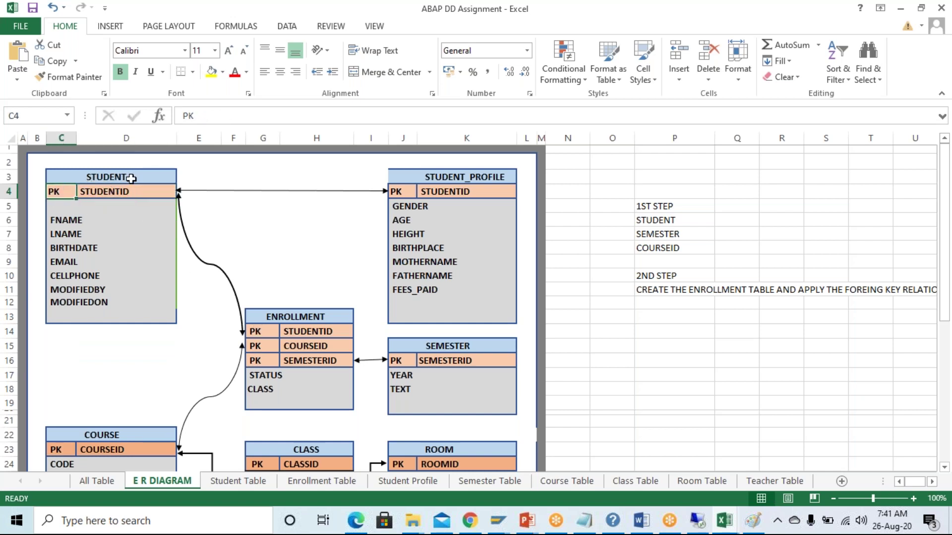
Examine the ENROLLMENT table's key fields STUDENTID, COURSEID and SEMESTERID and compare them with the STUDENT table's key.
{"action": "left_click", "coordinate": [275, 321]}
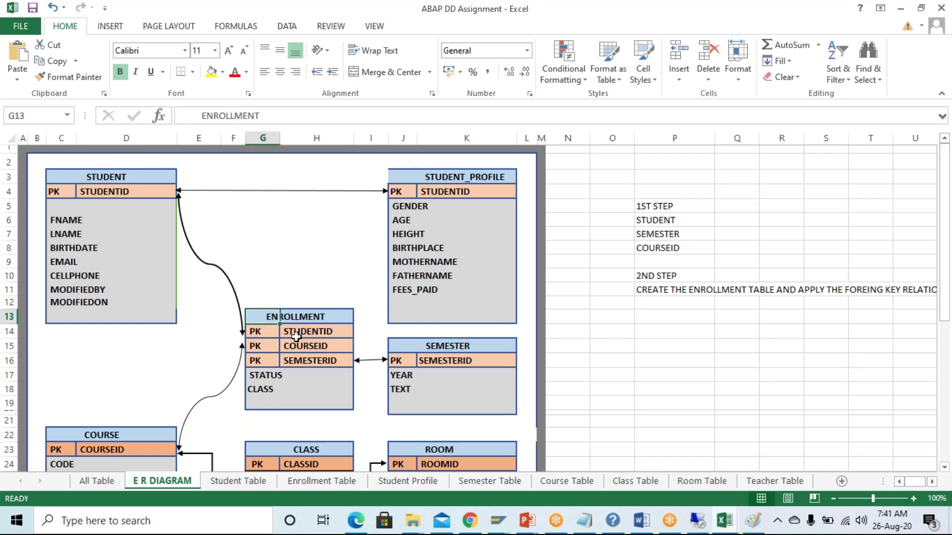
{"action": "left_click_drag", "start_coordinate": [296, 331], "coordinate": [298, 366]}
{"action": "left_click_drag", "start_coordinate": [303, 332], "coordinate": [304, 354]}
{"action": "left_click", "coordinate": [303, 330]}
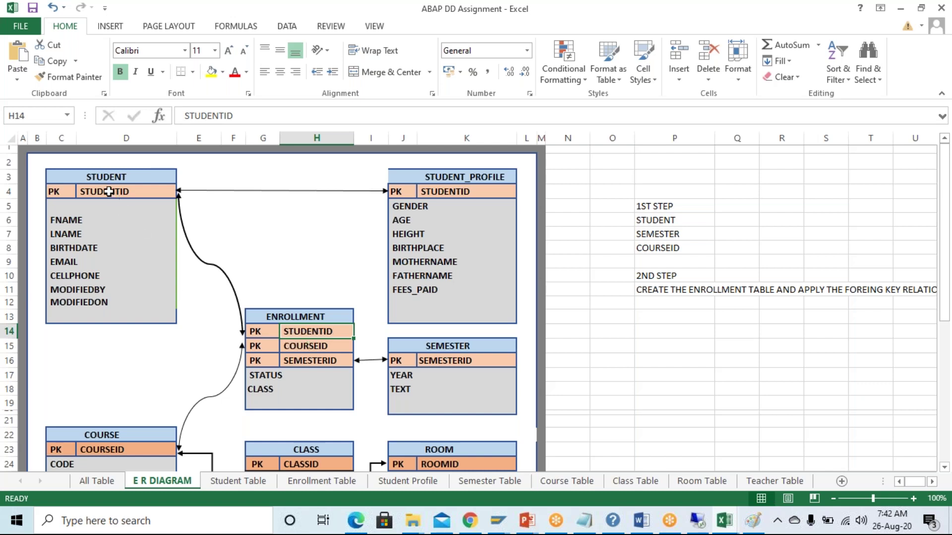
{"action": "left_click", "coordinate": [109, 191]}
{"action": "left_click", "coordinate": [260, 333]}
{"action": "left_click", "coordinate": [301, 332]}
{"action": "left_click_drag", "start_coordinate": [309, 342], "coordinate": [315, 361]}
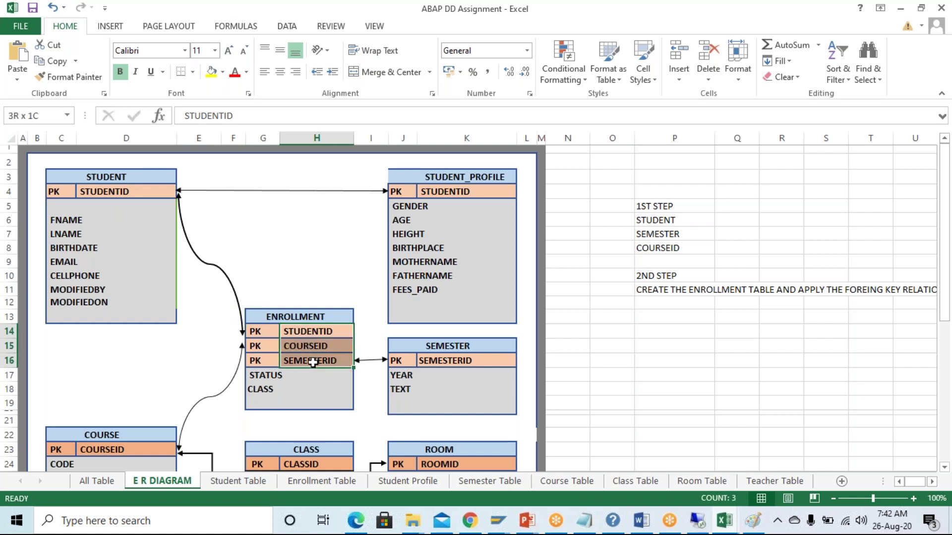
{"action": "left_click_drag", "start_coordinate": [255, 333], "coordinate": [315, 349]}
{"action": "left_click_drag", "start_coordinate": [254, 331], "coordinate": [313, 358]}
{"action": "left_click_drag", "start_coordinate": [262, 333], "coordinate": [300, 359]}
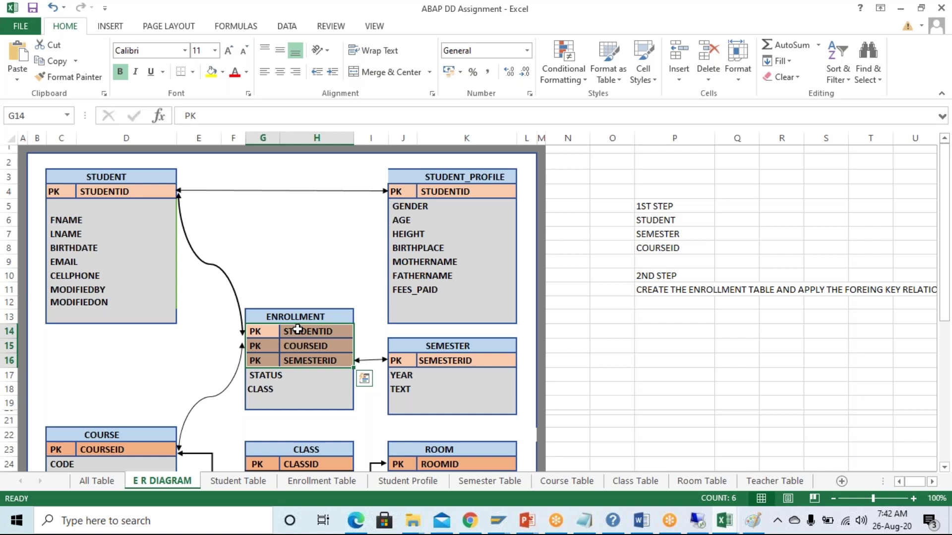
Compare the STUDENTID key of the ENROLLMENT table with the STUDENT table's key and trace the connector between them.
{"action": "left_click", "coordinate": [281, 336]}
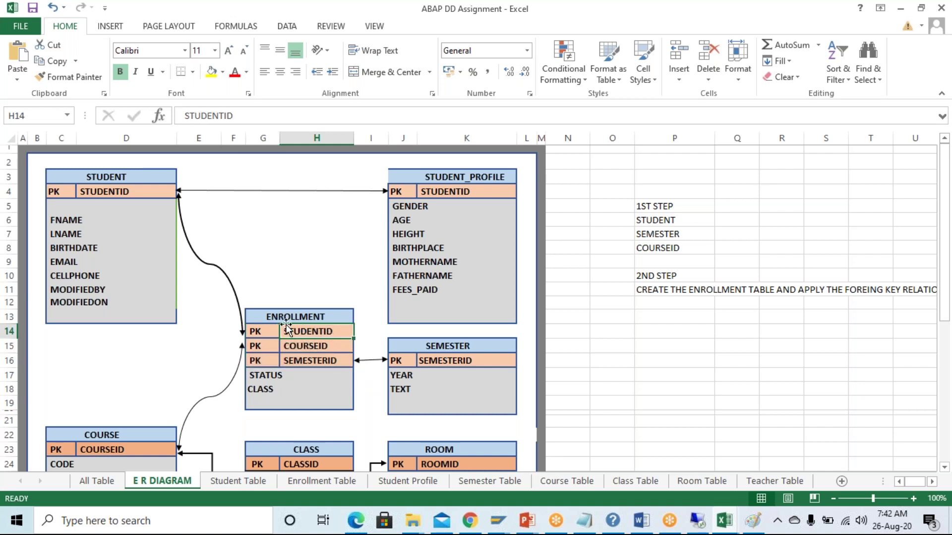
{"action": "left_click", "coordinate": [106, 192]}
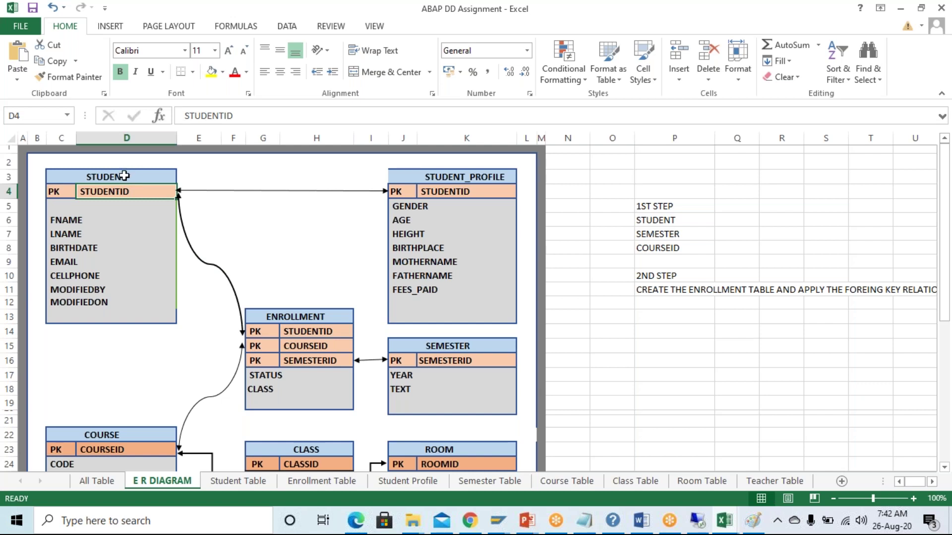
{"action": "left_click", "coordinate": [124, 175]}
{"action": "left_click", "coordinate": [122, 194]}
{"action": "left_click", "coordinate": [213, 267]}
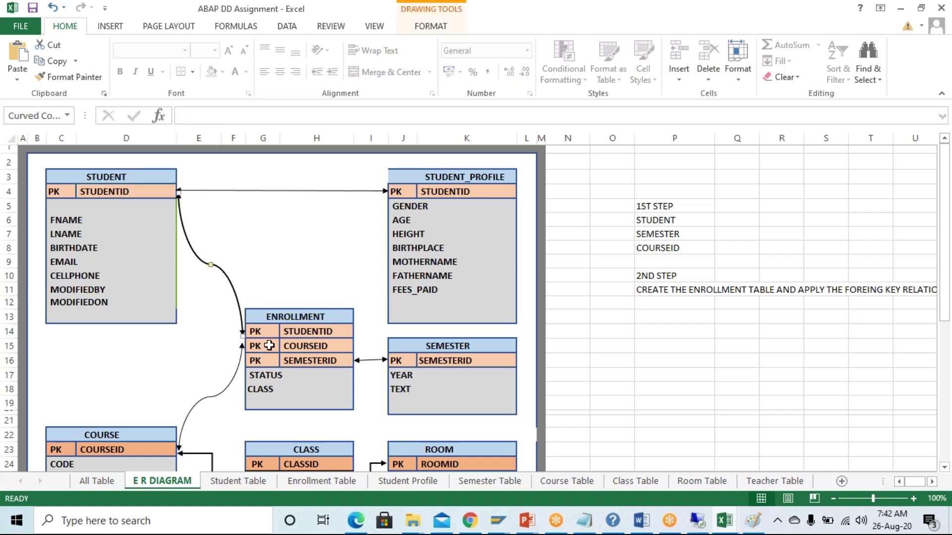
Examine the STUDENT, ENROLLMENT and COURSE tables as blocks and how they are linked in the diagram.
{"action": "left_click_drag", "start_coordinate": [103, 176], "coordinate": [140, 319]}
{"action": "left_click_drag", "start_coordinate": [289, 321], "coordinate": [299, 406]}
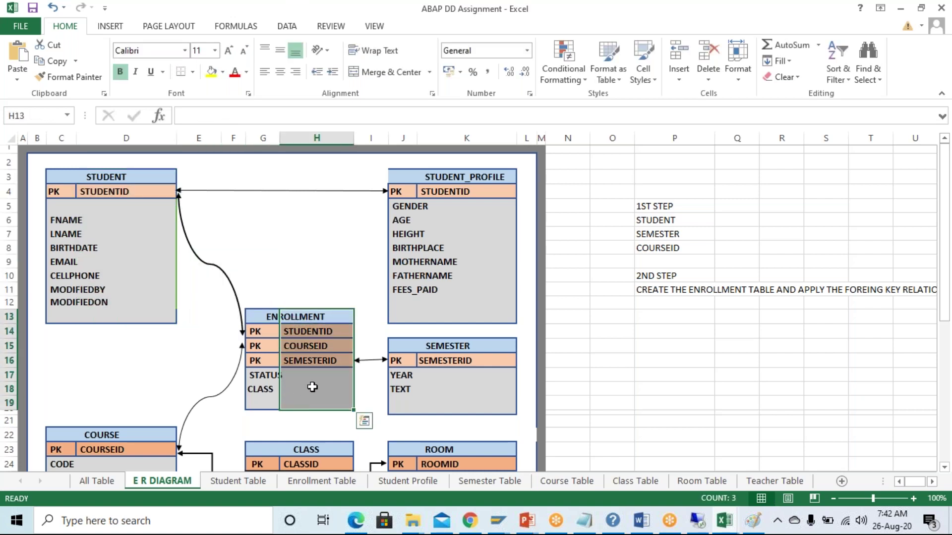
{"action": "scroll", "coordinate": [304, 360], "scroll_direction": "down", "scroll_amount": 1}
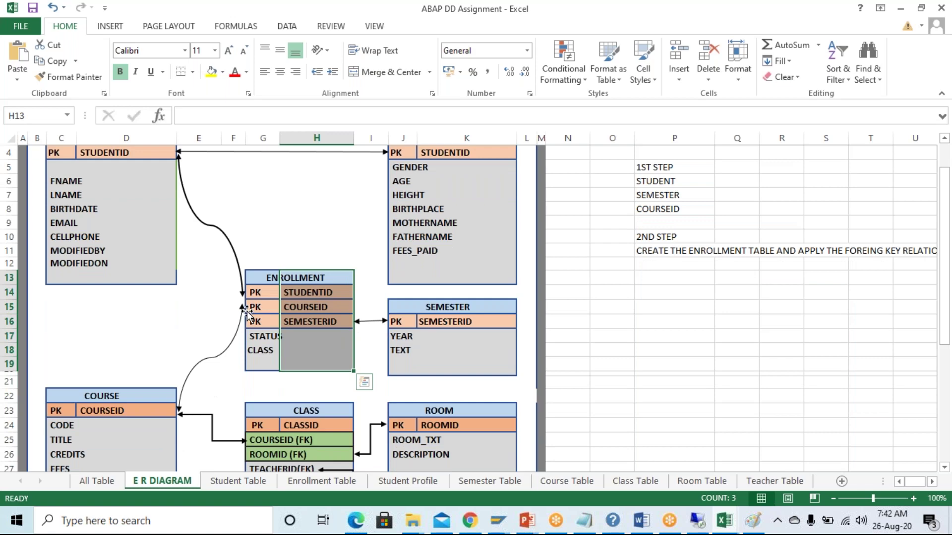
{"action": "scroll", "coordinate": [114, 389], "scroll_direction": "down", "scroll_amount": 1}
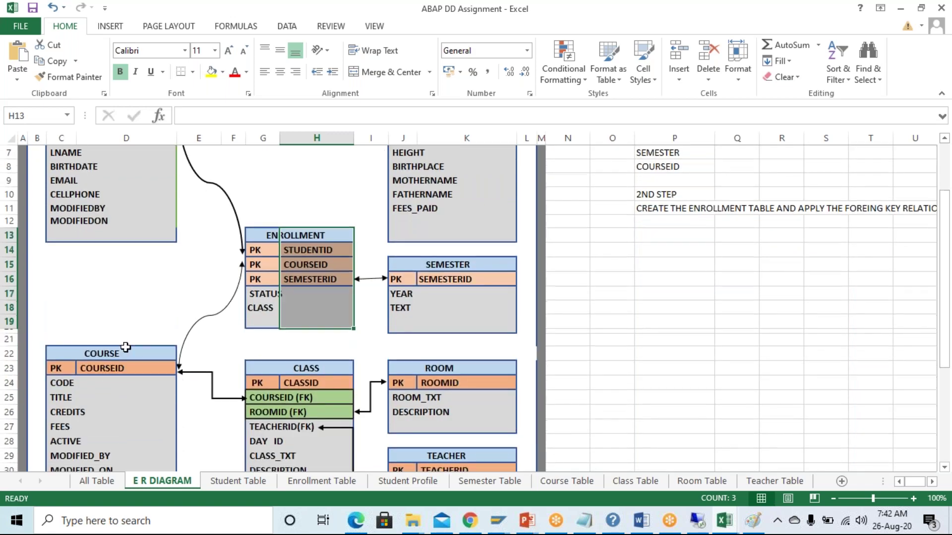
{"action": "scroll", "coordinate": [123, 315], "scroll_direction": "up", "scroll_amount": 2}
{"action": "left_click", "coordinate": [106, 179]}
{"action": "left_click_drag", "start_coordinate": [143, 298], "coordinate": [147, 323]}
{"action": "scroll", "coordinate": [146, 355], "scroll_direction": "down", "scroll_amount": 1}
{"action": "scroll", "coordinate": [122, 247], "scroll_direction": "up", "scroll_amount": 1}
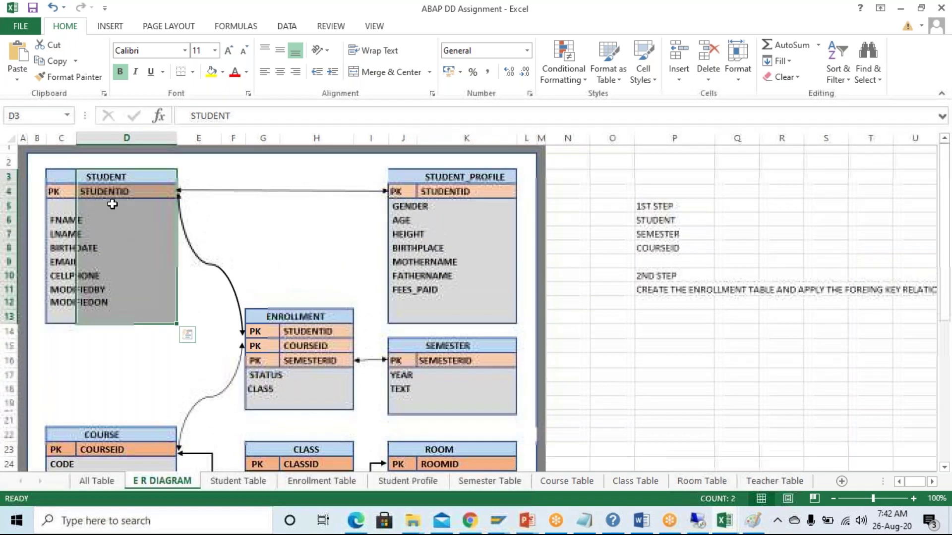
{"action": "left_click", "coordinate": [290, 319]}
{"action": "scroll", "coordinate": [290, 319], "scroll_direction": "down", "scroll_amount": 2}
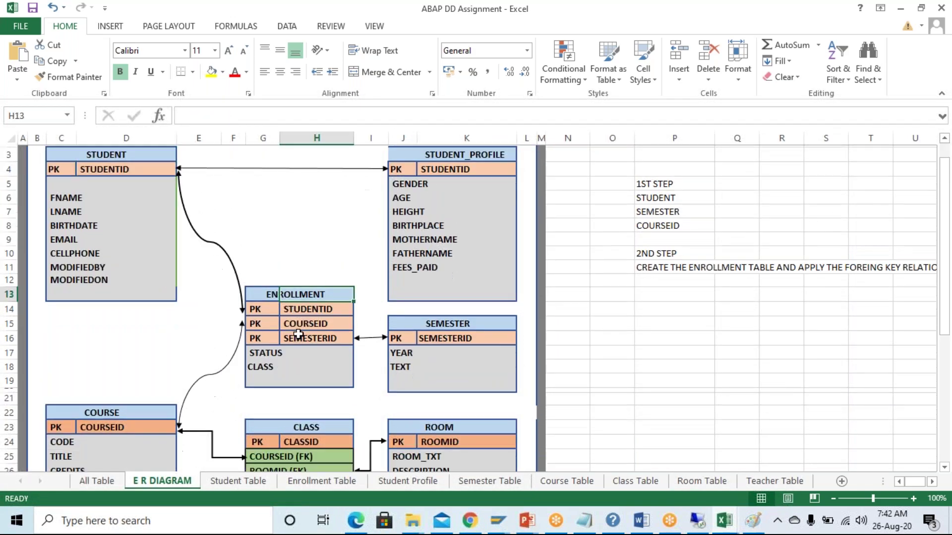
{"action": "left_click_drag", "start_coordinate": [92, 353], "coordinate": [134, 406]}
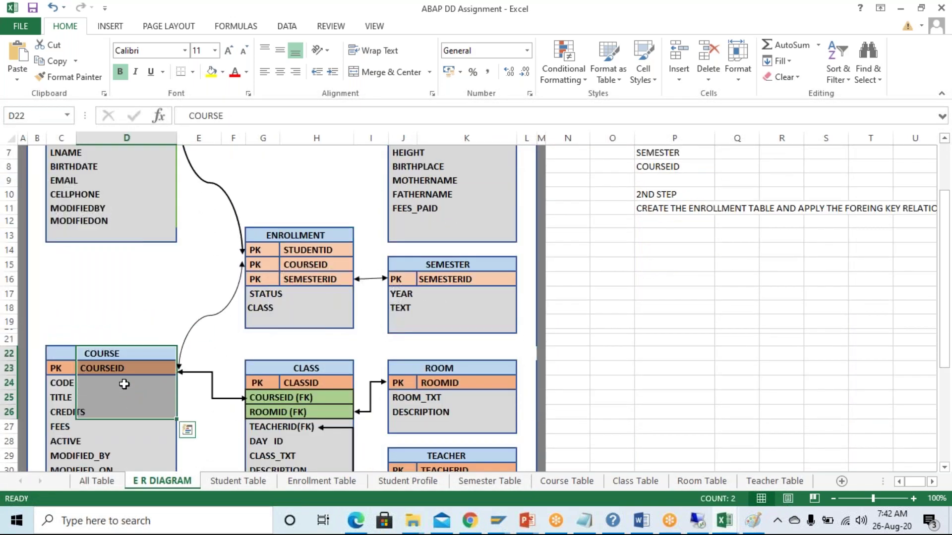
Compare the COURSEID key of the ENROLLMENT table with the primary key of the COURSE table.
{"action": "scroll", "coordinate": [124, 384], "scroll_direction": "up", "scroll_amount": 2}
{"action": "left_click", "coordinate": [259, 347]}
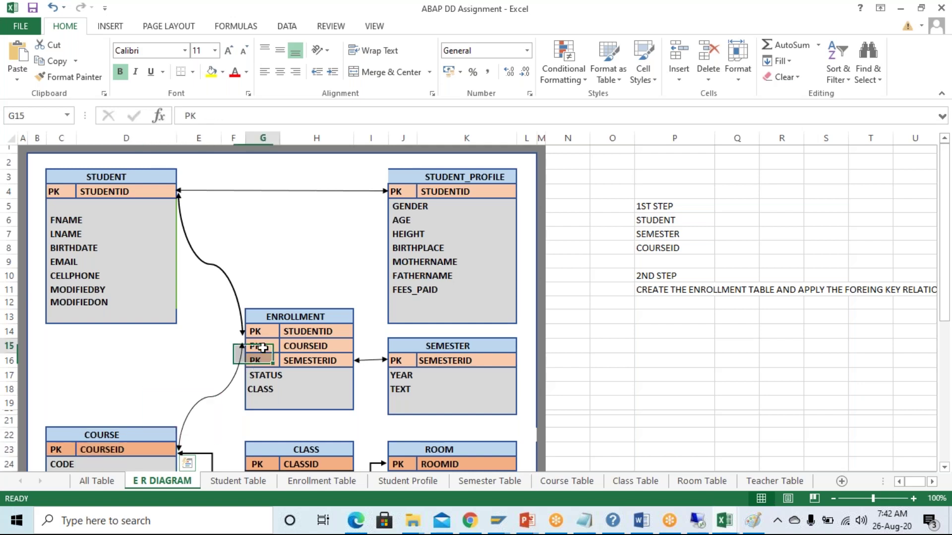
{"action": "left_click", "coordinate": [305, 350]}
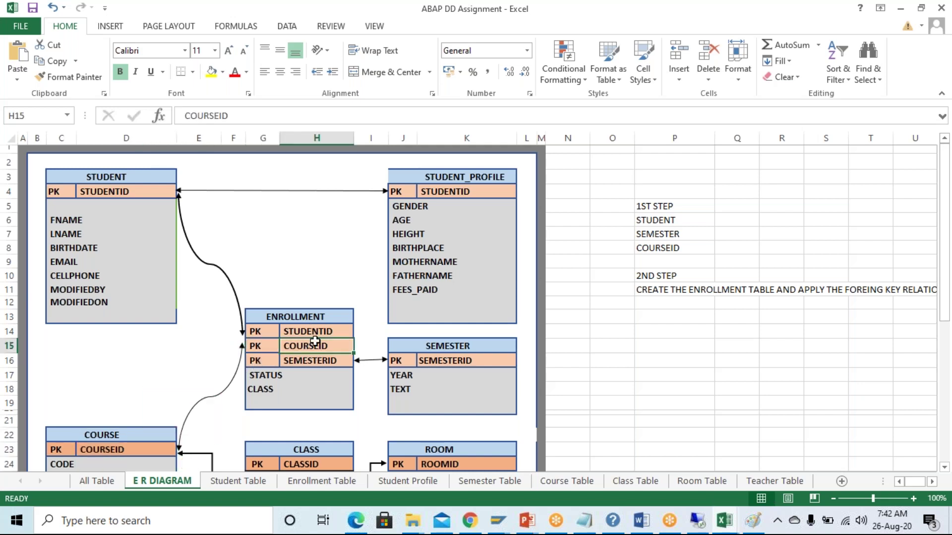
{"action": "scroll", "coordinate": [277, 349], "scroll_direction": "down", "scroll_amount": 1}
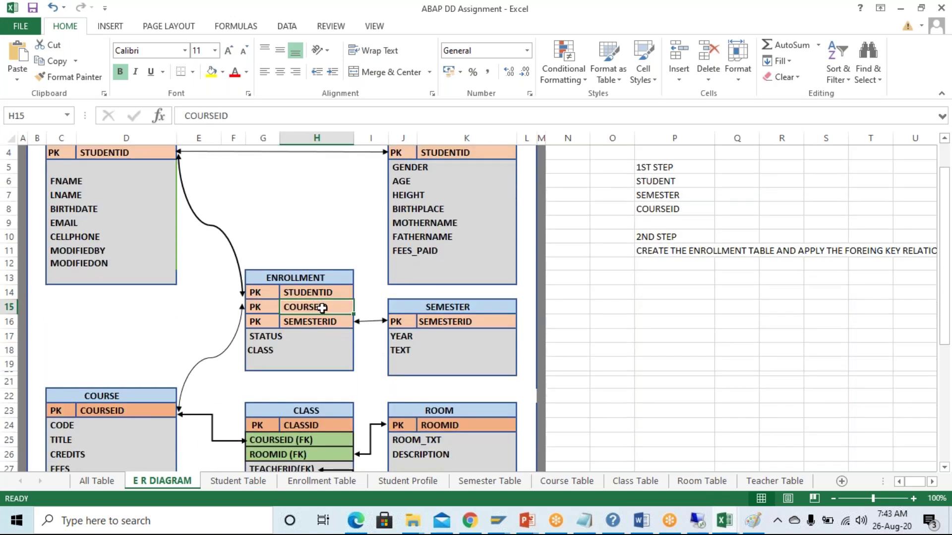
{"action": "scroll", "coordinate": [135, 404], "scroll_direction": "down", "scroll_amount": 1}
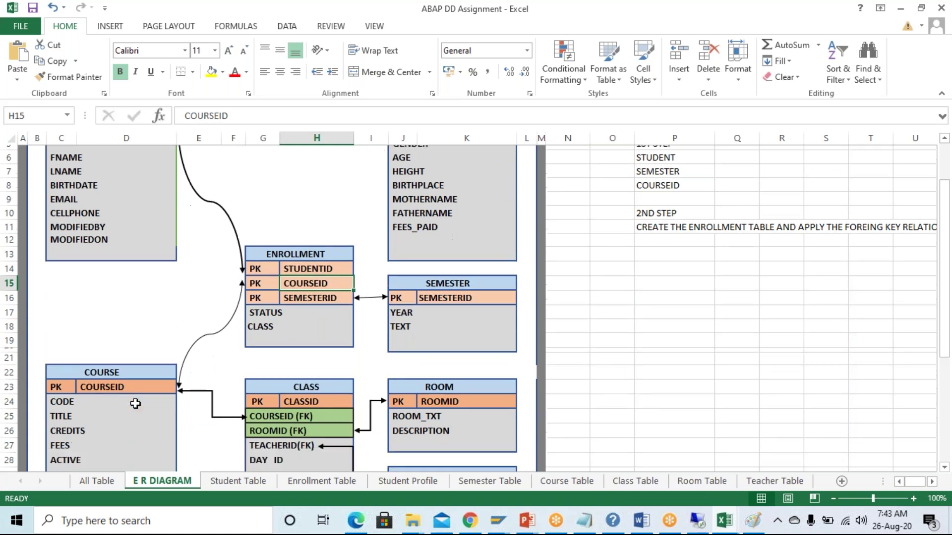
{"action": "left_click", "coordinate": [117, 371]}
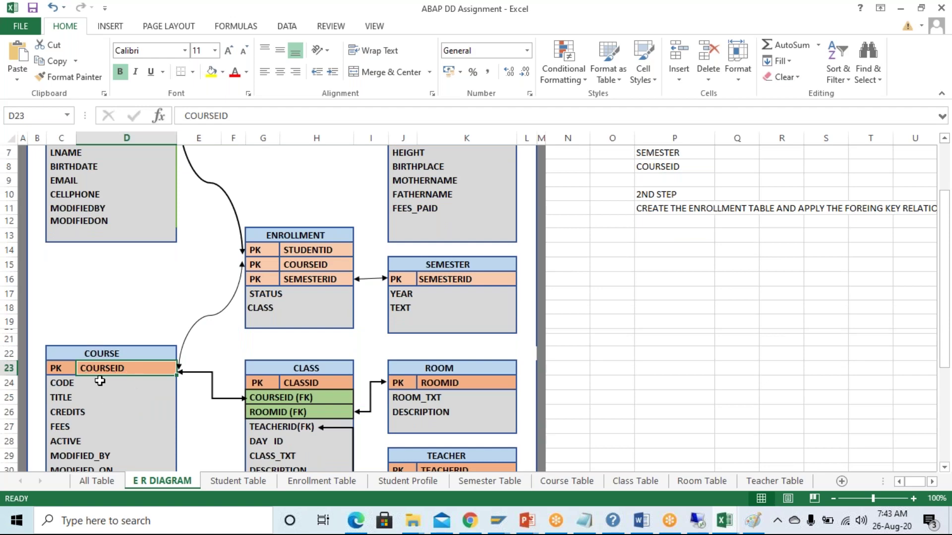
Examine the COURSE table's key and non-key fields, and the STUDENT table's fields from FNAME to MODIFIEDON.
{"action": "scroll", "coordinate": [100, 380], "scroll_direction": "down", "scroll_amount": 1}
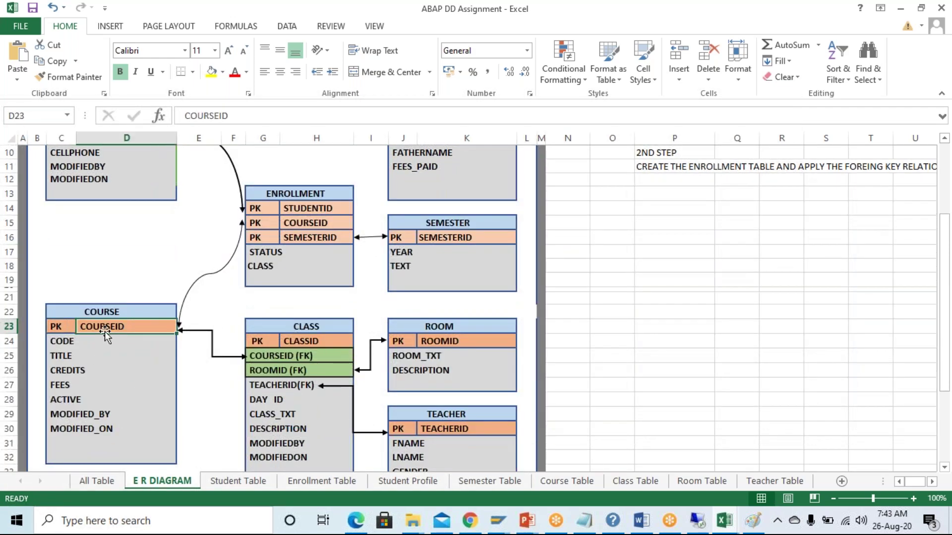
{"action": "left_click_drag", "start_coordinate": [57, 341], "coordinate": [103, 416]}
{"action": "left_click", "coordinate": [121, 333]}
{"action": "scroll", "coordinate": [117, 361], "scroll_direction": "up", "scroll_amount": 3}
{"action": "left_click", "coordinate": [103, 180]}
{"action": "left_click", "coordinate": [89, 221]}
{"action": "left_click_drag", "start_coordinate": [90, 220], "coordinate": [106, 301]}
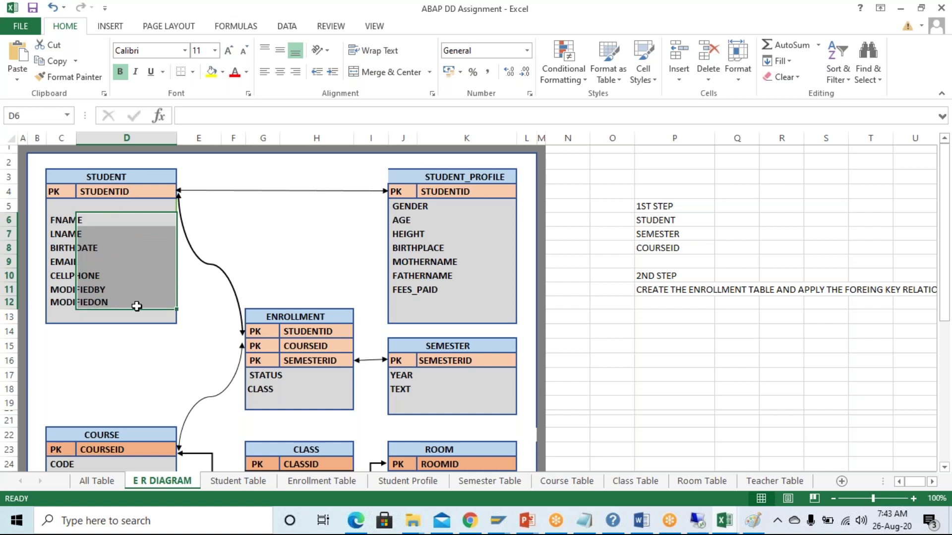
{"action": "left_click", "coordinate": [125, 236]}
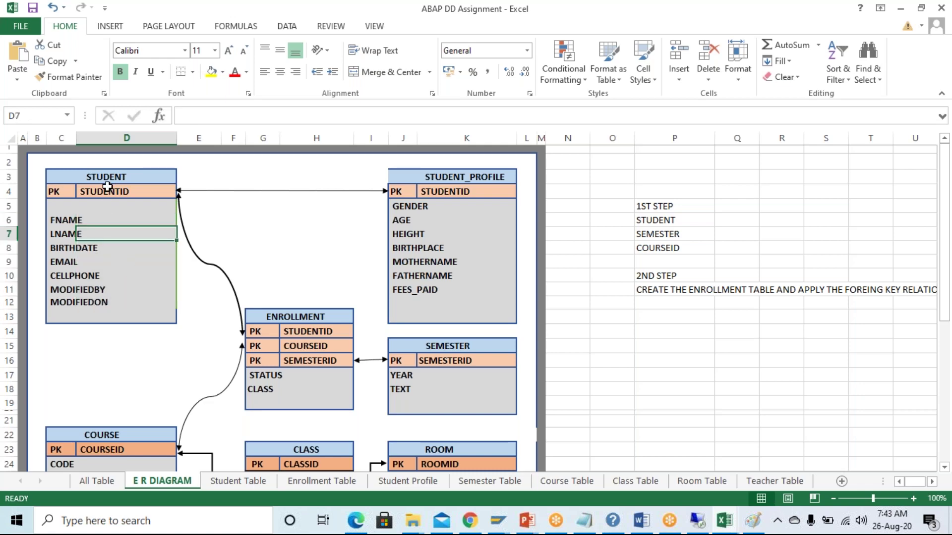
{"action": "left_click_drag", "start_coordinate": [74, 171], "coordinate": [151, 315]}
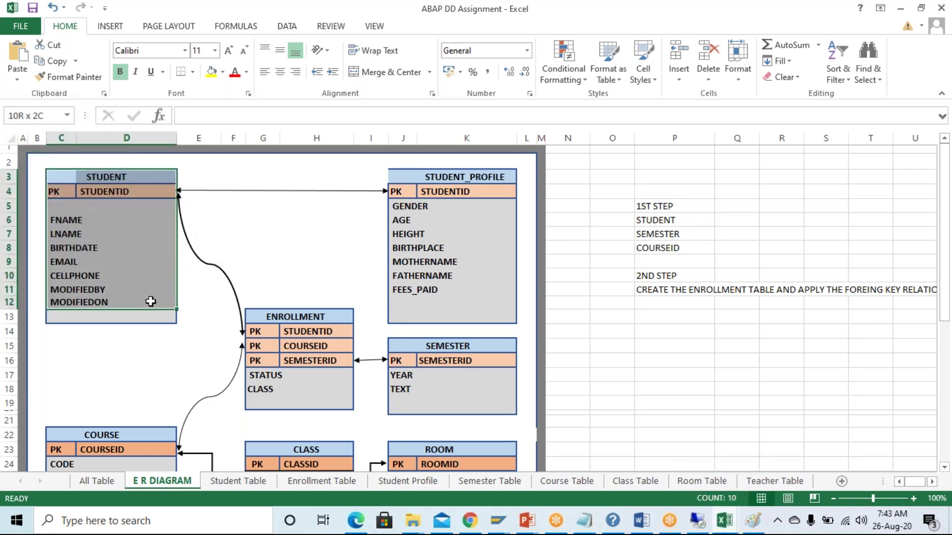
Review the ENROLLMENT and COURSE tables again and look over the CLASS, ROOM and TEACHER tables in the diagram.
{"action": "scroll", "coordinate": [151, 307], "scroll_direction": "down", "scroll_amount": 3}
{"action": "left_click_drag", "start_coordinate": [274, 200], "coordinate": [297, 238]}
{"action": "left_click_drag", "start_coordinate": [102, 312], "coordinate": [117, 439]}
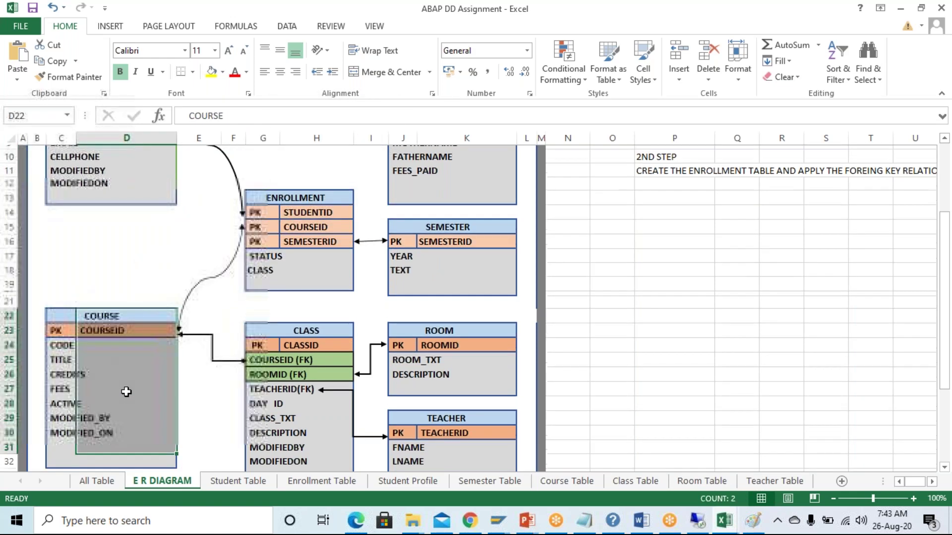
{"action": "scroll", "coordinate": [248, 366], "scroll_direction": "up", "scroll_amount": 2}
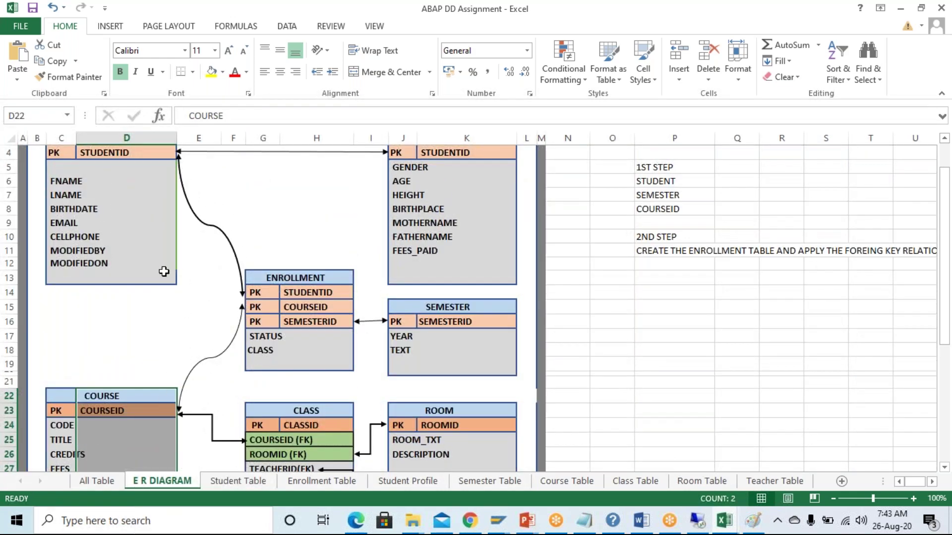
{"action": "scroll", "coordinate": [161, 272], "scroll_direction": "up", "scroll_amount": 1}
{"action": "scroll", "coordinate": [258, 333], "scroll_direction": "down", "scroll_amount": 1}
{"action": "scroll", "coordinate": [290, 305], "scroll_direction": "down", "scroll_amount": 2}
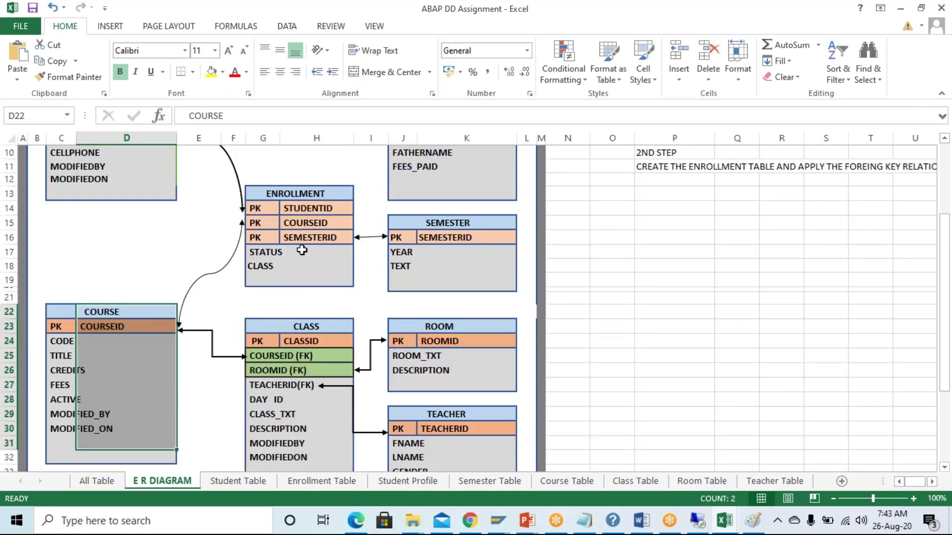
{"action": "scroll", "coordinate": [302, 250], "scroll_direction": "down", "scroll_amount": 2}
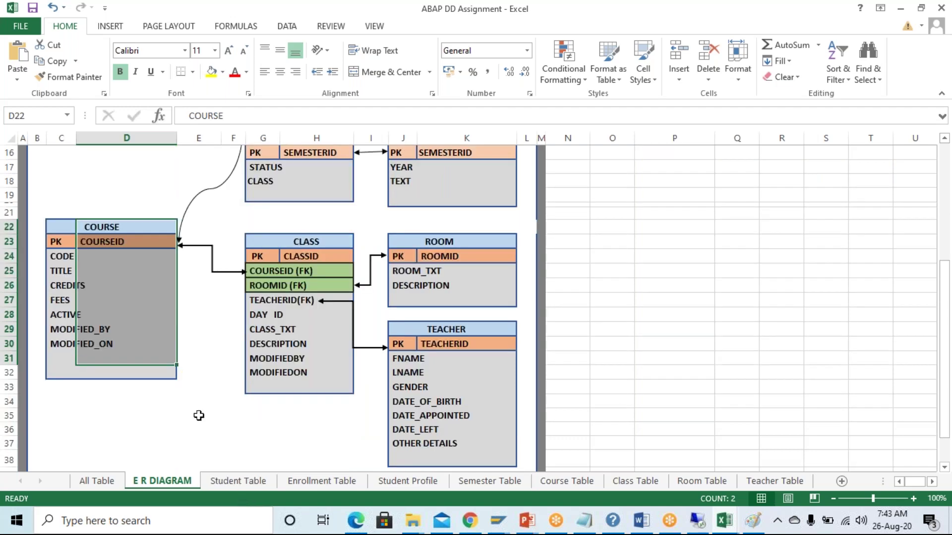
Open the Student Table sheet and look over its table settings and field list.
{"action": "left_click", "coordinate": [242, 486]}
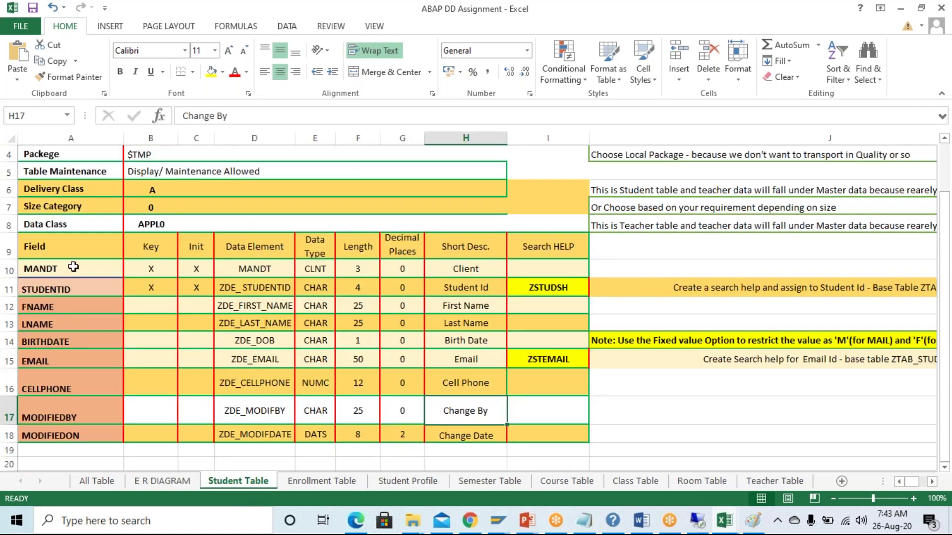
{"action": "left_click_drag", "start_coordinate": [48, 158], "coordinate": [65, 171]}
{"action": "left_click_drag", "start_coordinate": [209, 220], "coordinate": [548, 437]}
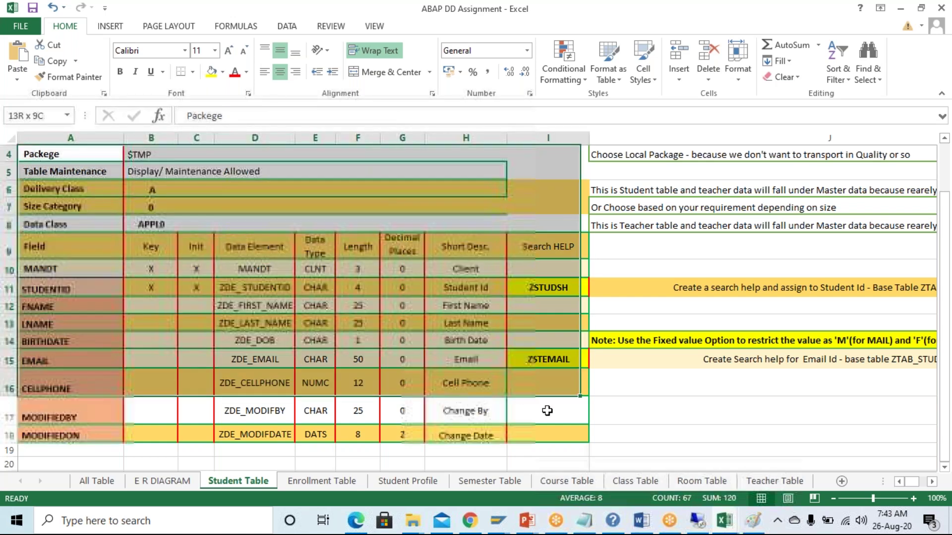
Examine the MANDT and STUDENTID rows, covering key flags, data elements, types, lengths, short descriptions and search help.
{"action": "left_click", "coordinate": [59, 266]}
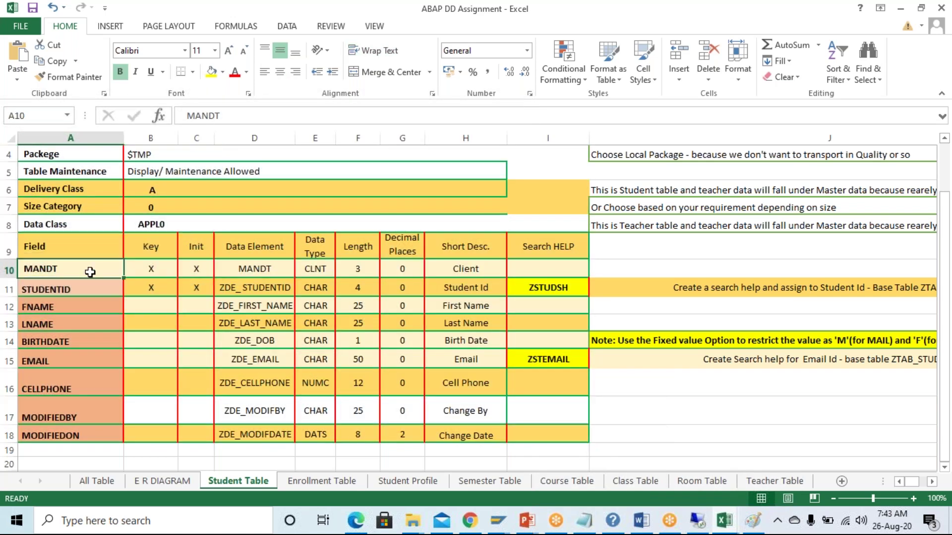
{"action": "left_click_drag", "start_coordinate": [150, 273], "coordinate": [195, 291]}
{"action": "left_click_drag", "start_coordinate": [260, 270], "coordinate": [361, 290]}
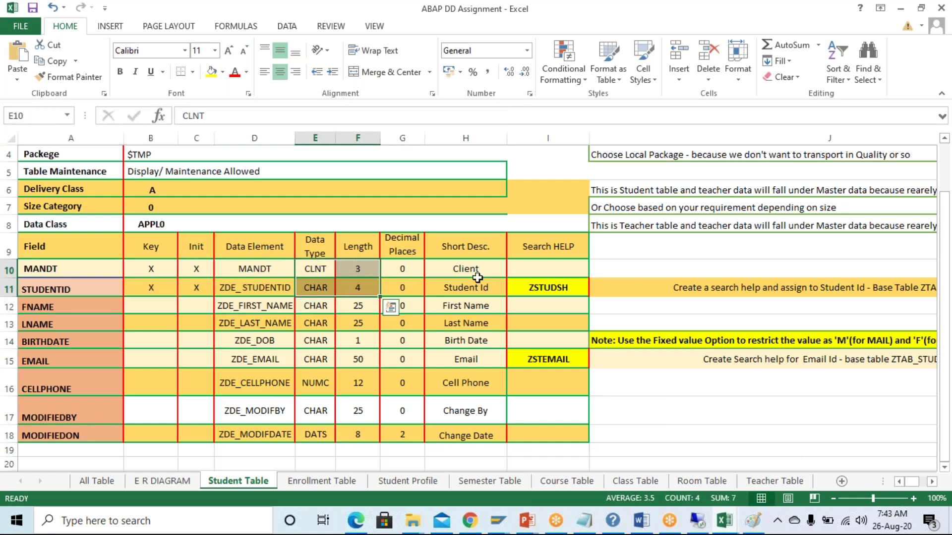
{"action": "left_click_drag", "start_coordinate": [463, 268], "coordinate": [563, 291]}
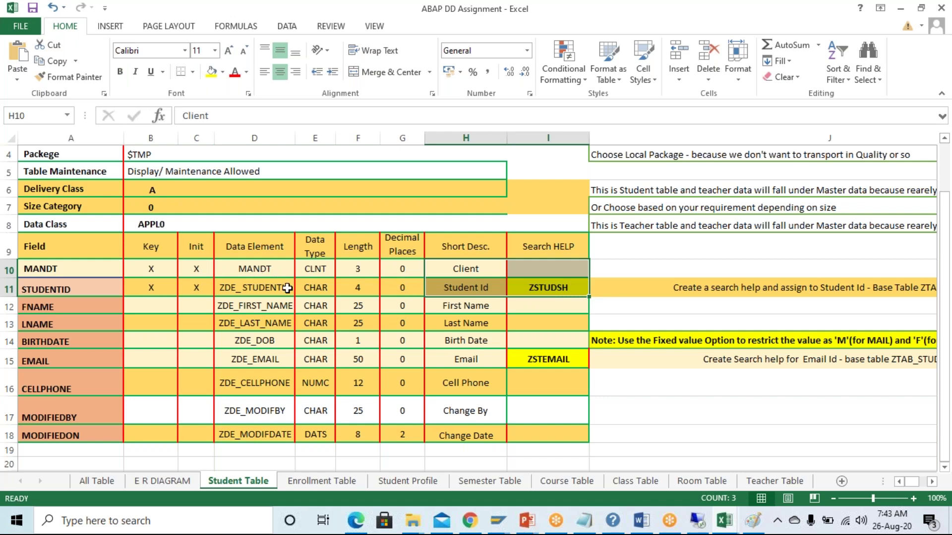
{"action": "left_click_drag", "start_coordinate": [253, 269], "coordinate": [255, 289]}
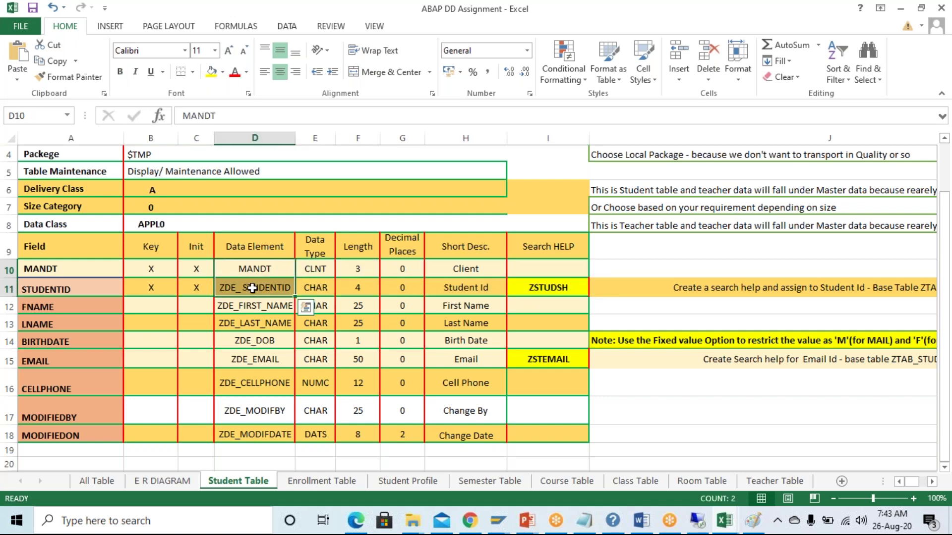
{"action": "left_click", "coordinate": [242, 289]}
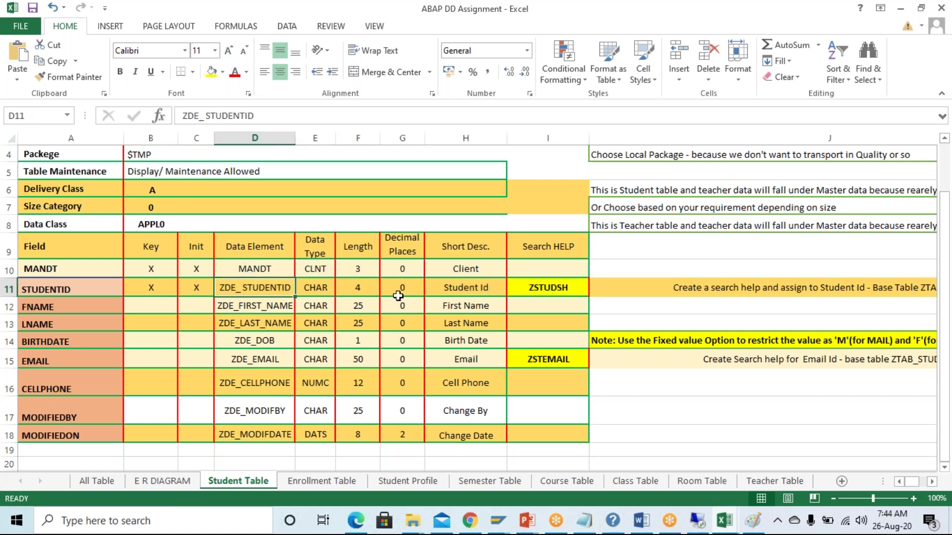
Read the notes beside the student table specification, covering the package, delivery class, size category, data class and search helps.
{"action": "left_click_drag", "start_coordinate": [649, 157], "coordinate": [808, 361]}
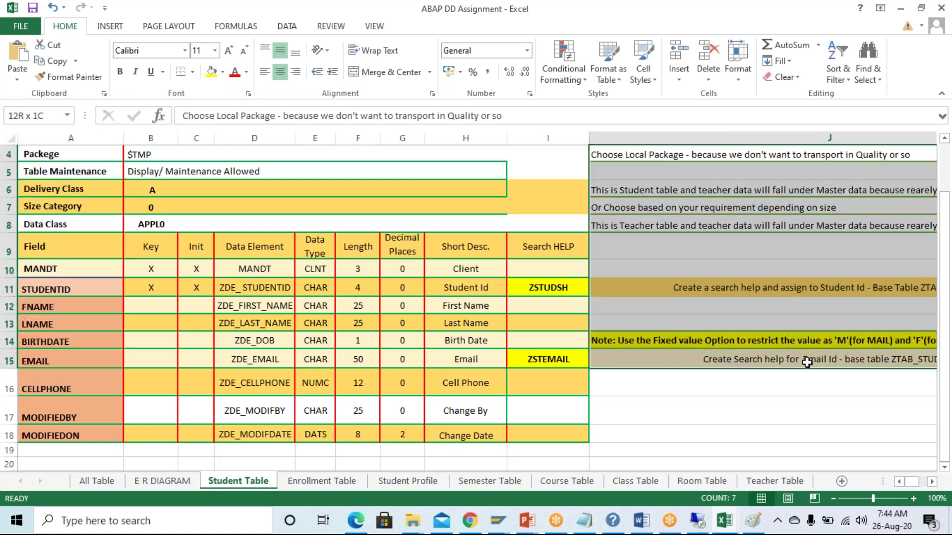
{"action": "scroll", "coordinate": [655, 293], "scroll_direction": "up", "scroll_amount": 1}
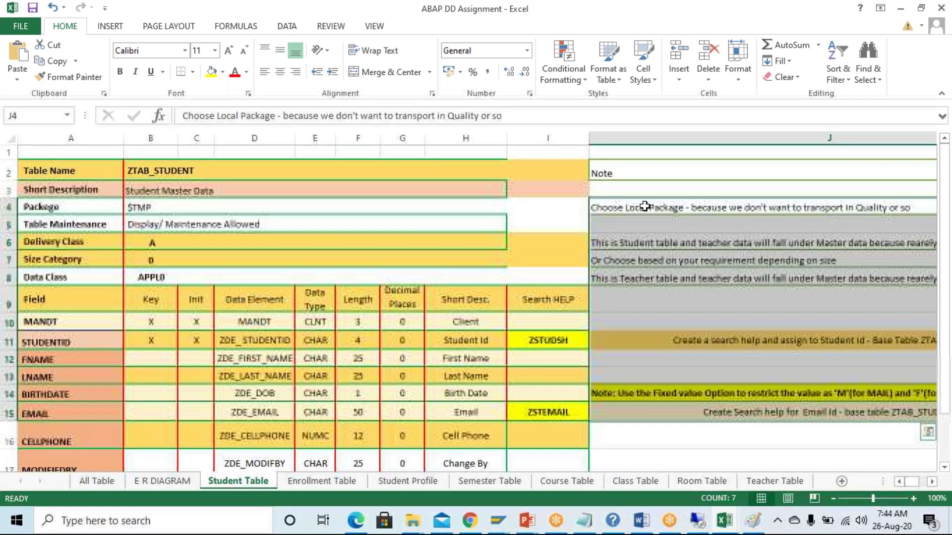
{"action": "left_click", "coordinate": [629, 208]}
{"action": "left_click_drag", "start_coordinate": [642, 246], "coordinate": [734, 412]}
{"action": "scroll", "coordinate": [223, 306], "scroll_direction": "down", "scroll_amount": 1}
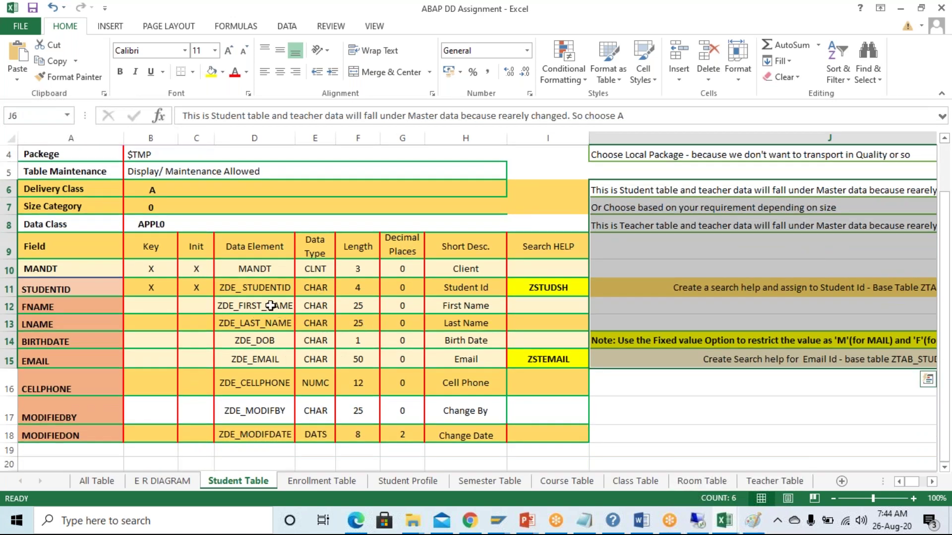
Examine the student table's field names and data elements, checking briefly back against the E R DIAGRAM sheet.
{"action": "left_click_drag", "start_coordinate": [78, 254], "coordinate": [258, 342]}
{"action": "left_click", "coordinate": [170, 481]}
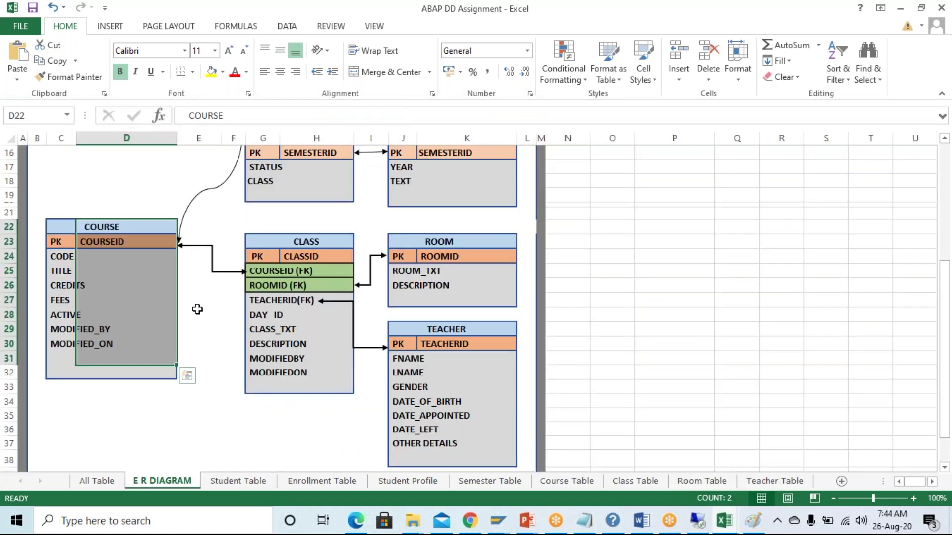
{"action": "left_click", "coordinate": [251, 482]}
{"action": "scroll", "coordinate": [233, 347], "scroll_direction": "up", "scroll_amount": 1}
{"action": "scroll", "coordinate": [237, 372], "scroll_direction": "down", "scroll_amount": 1}
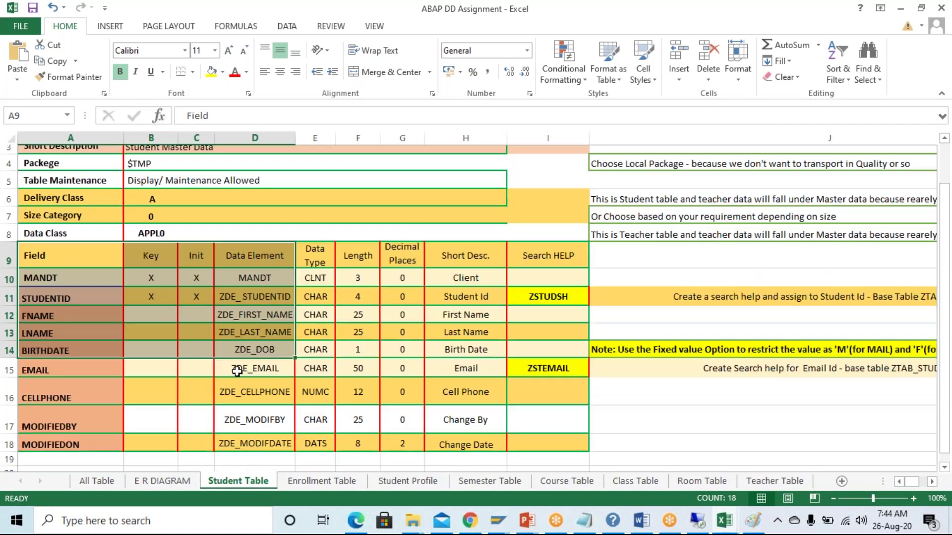
{"action": "left_click", "coordinate": [254, 304]}
{"action": "left_click", "coordinate": [315, 287]}
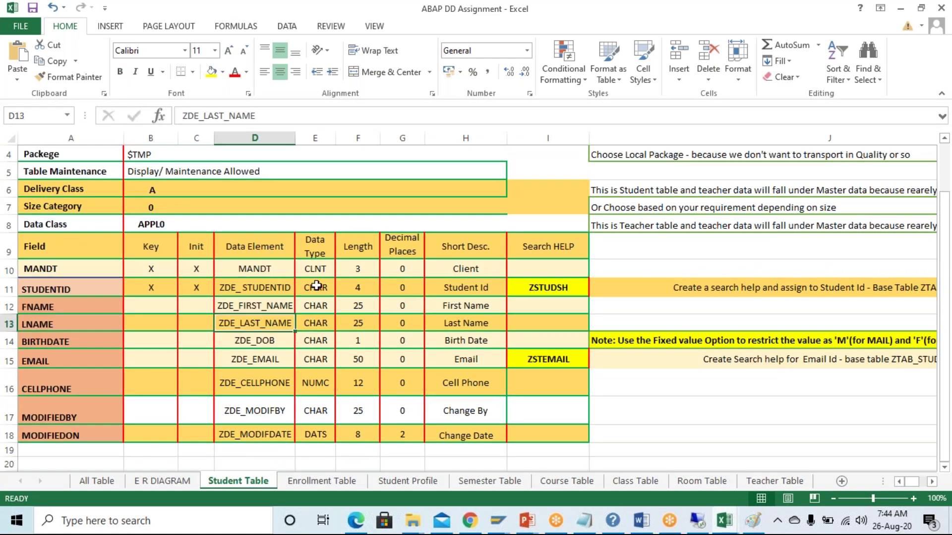
Check the E R DIAGRAM sheet's student and enrollment tables, and return to the field list on the Student Table sheet.
{"action": "left_click", "coordinate": [164, 481]}
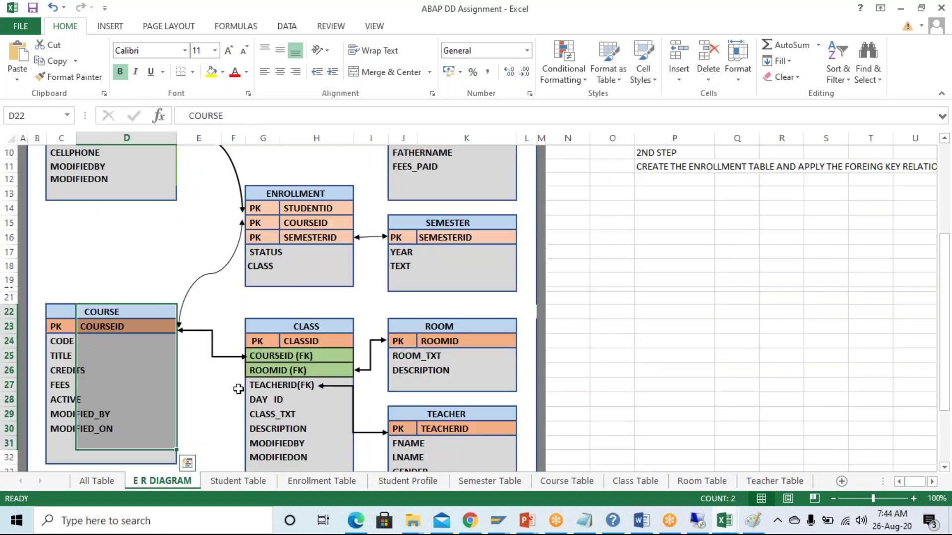
{"action": "scroll", "coordinate": [193, 285], "scroll_direction": "up", "scroll_amount": 2}
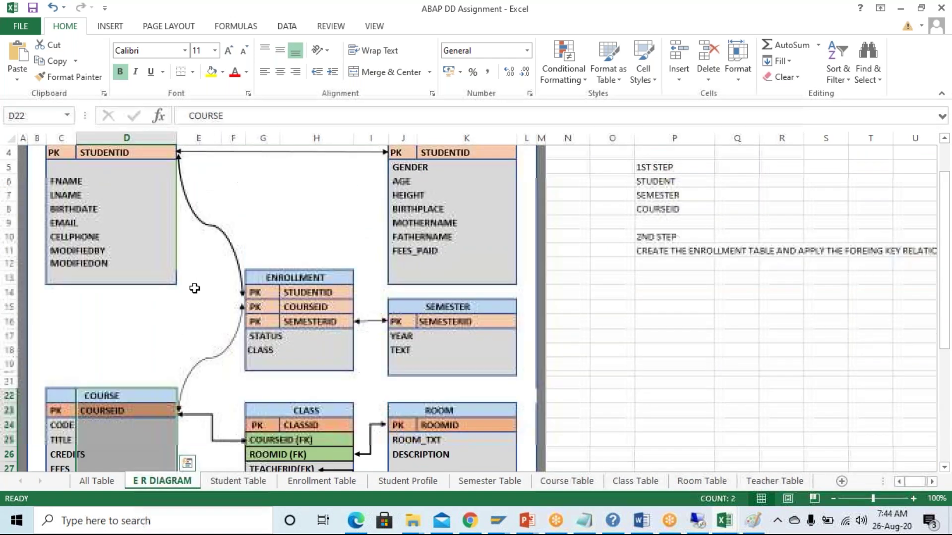
{"action": "left_click", "coordinate": [252, 481]}
{"action": "scroll", "coordinate": [266, 336], "scroll_direction": "up", "scroll_amount": 1}
{"action": "scroll", "coordinate": [163, 263], "scroll_direction": "down", "scroll_amount": 2}
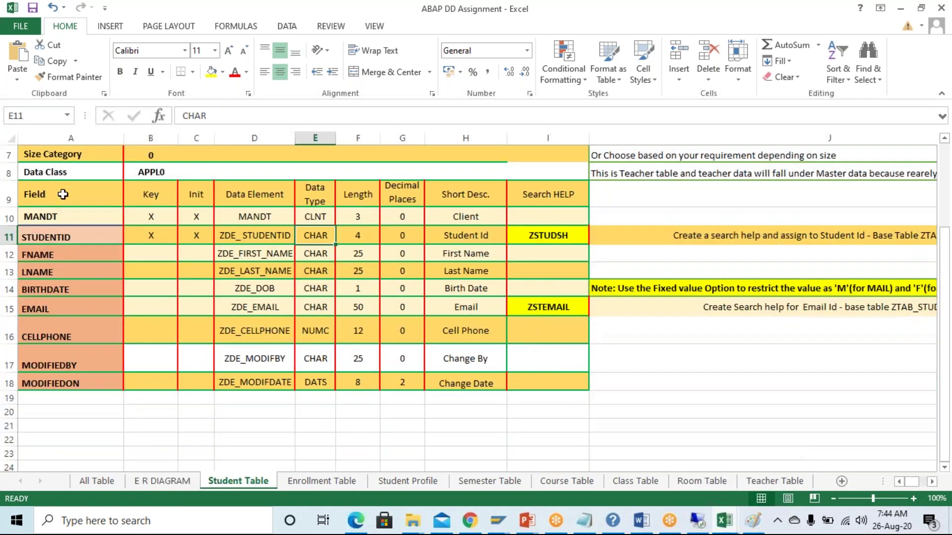
Examine the student table's field, data element, data type and decimal places columns, highlighting the entries from MANDT down.
{"action": "left_click", "coordinate": [82, 195]}
{"action": "left_click_drag", "start_coordinate": [81, 195], "coordinate": [255, 289]}
{"action": "left_click", "coordinate": [255, 274]}
{"action": "left_click", "coordinate": [253, 216]}
{"action": "left_click_drag", "start_coordinate": [319, 217], "coordinate": [332, 286]}
{"action": "left_click_drag", "start_coordinate": [402, 217], "coordinate": [402, 327]}
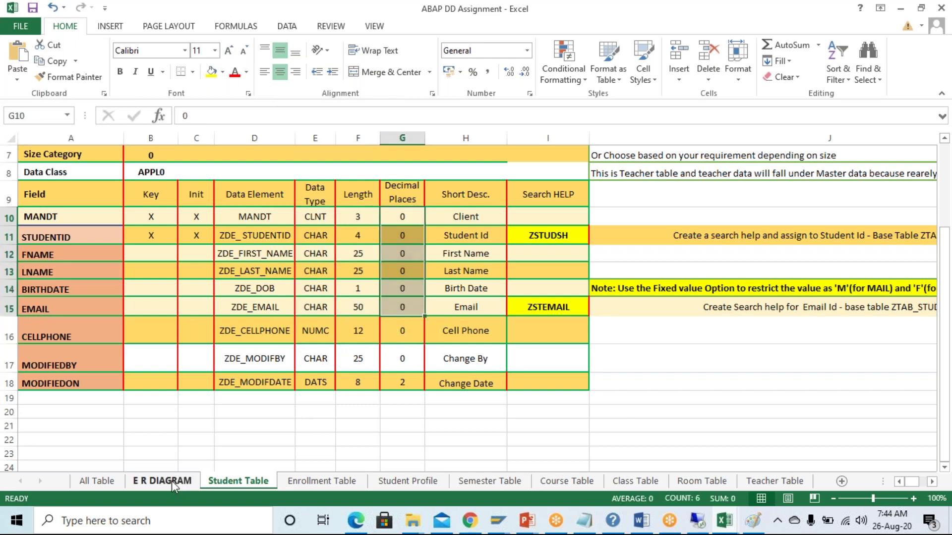
Revisit the E R DIAGRAM and Student Table sheets, and look over the Enrollment Table and Student Profile specifications.
{"action": "left_click", "coordinate": [172, 481]}
{"action": "scroll", "coordinate": [167, 285], "scroll_direction": "up", "scroll_amount": 1}
{"action": "scroll", "coordinate": [273, 377], "scroll_direction": "down", "scroll_amount": 1}
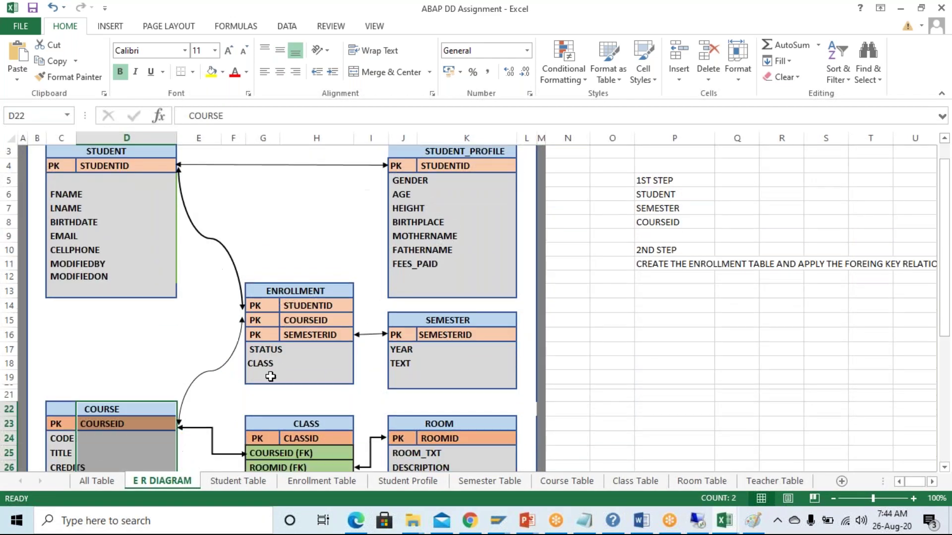
{"action": "left_click", "coordinate": [229, 482]}
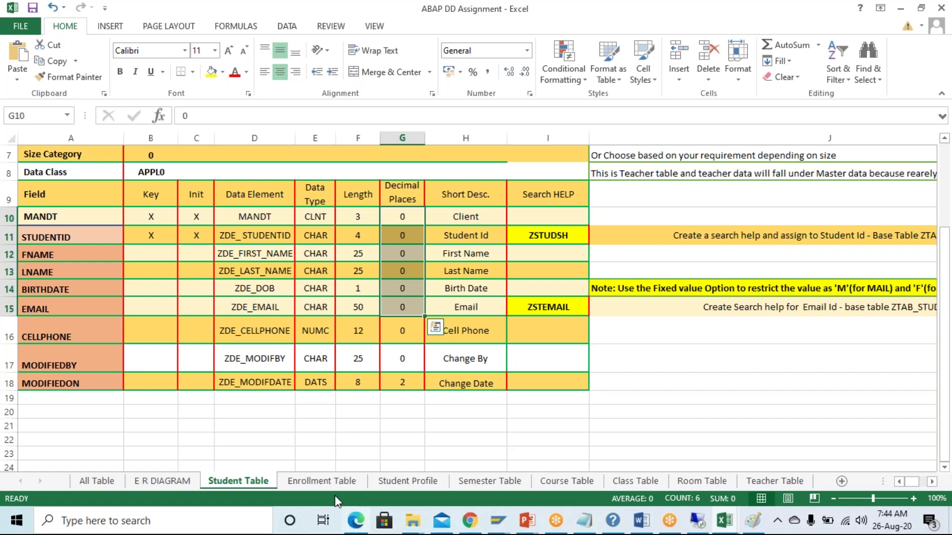
{"action": "left_click", "coordinate": [330, 482]}
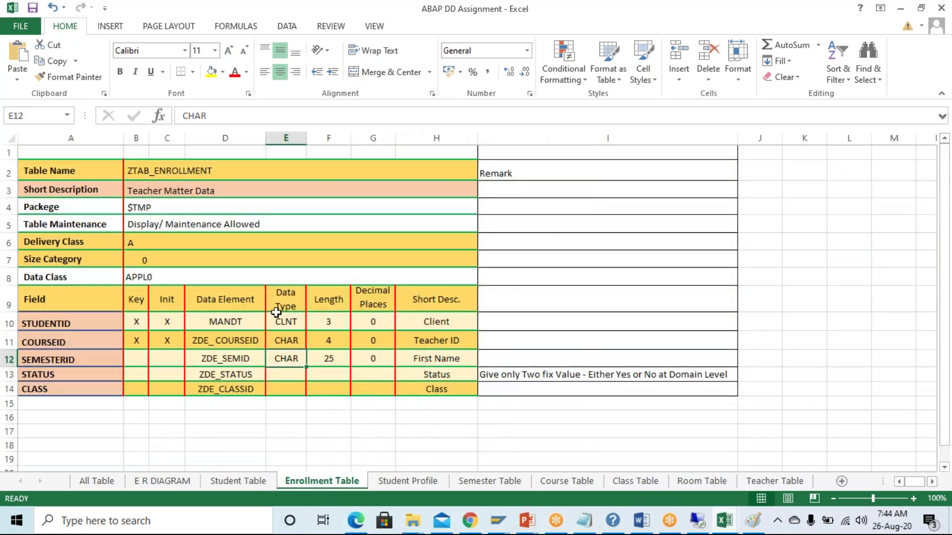
{"action": "left_click", "coordinate": [415, 485]}
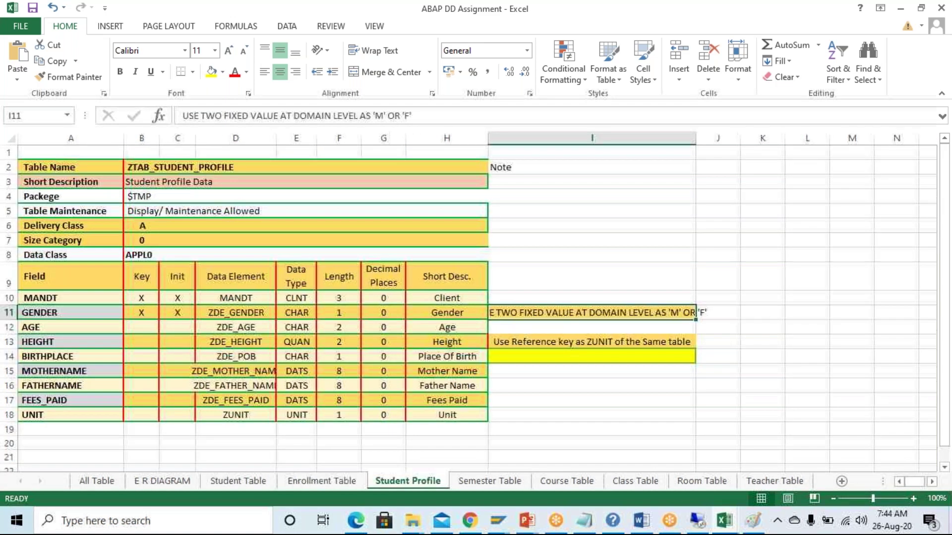
Trace the STUDENTID key from the STUDENT table to the ENROLLMENT table on the E R DIAGRAM sheet.
{"action": "left_click", "coordinate": [162, 481]}
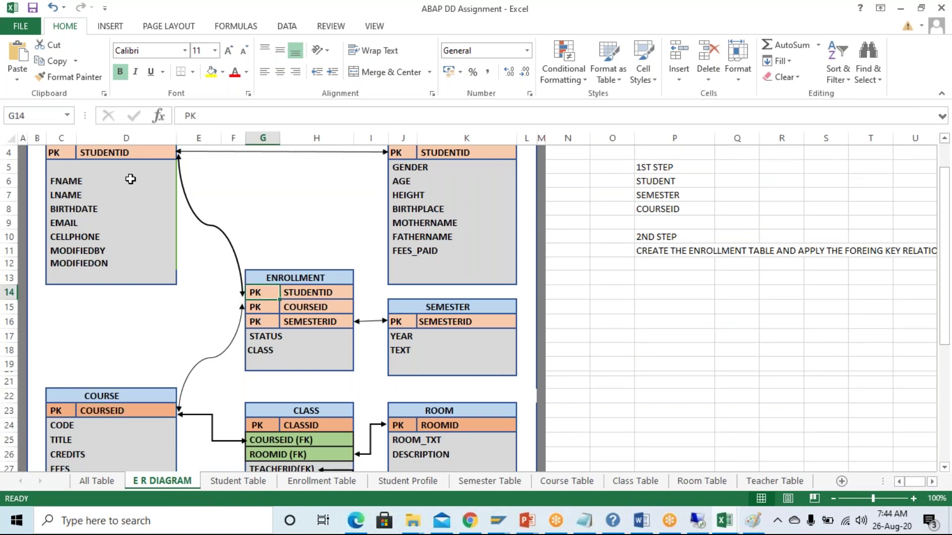
{"action": "left_click", "coordinate": [118, 153]}
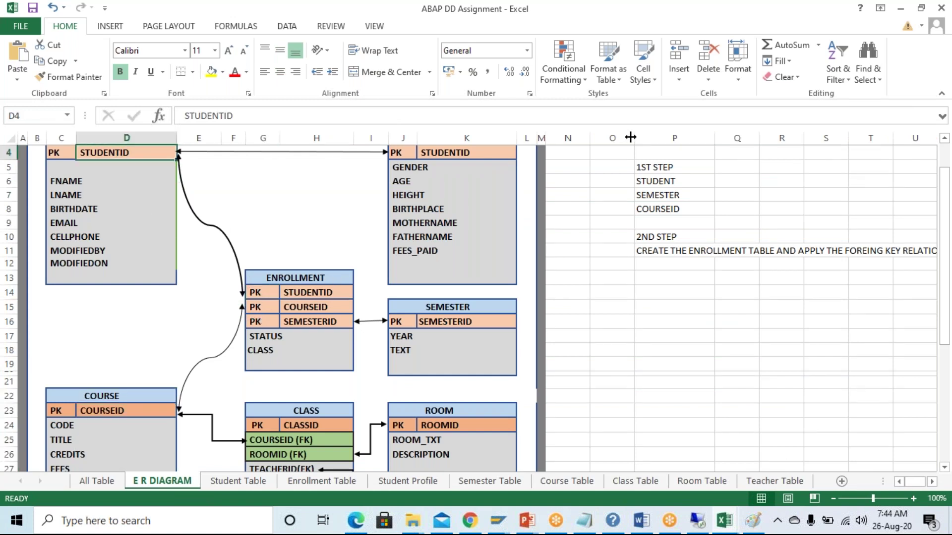
{"action": "left_click", "coordinate": [311, 327]}
{"action": "left_click", "coordinate": [124, 157]}
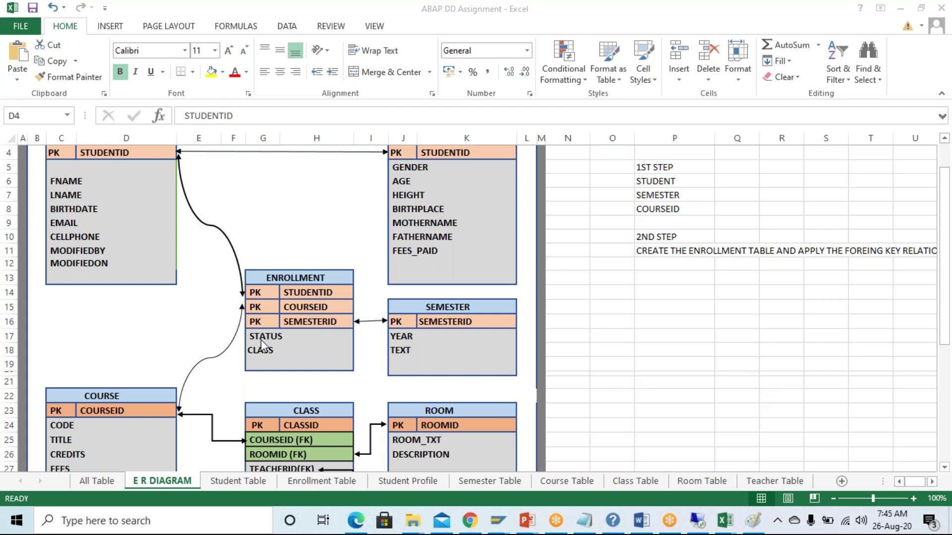
{"action": "left_click", "coordinate": [129, 265]}
{"action": "left_click", "coordinate": [306, 293]}
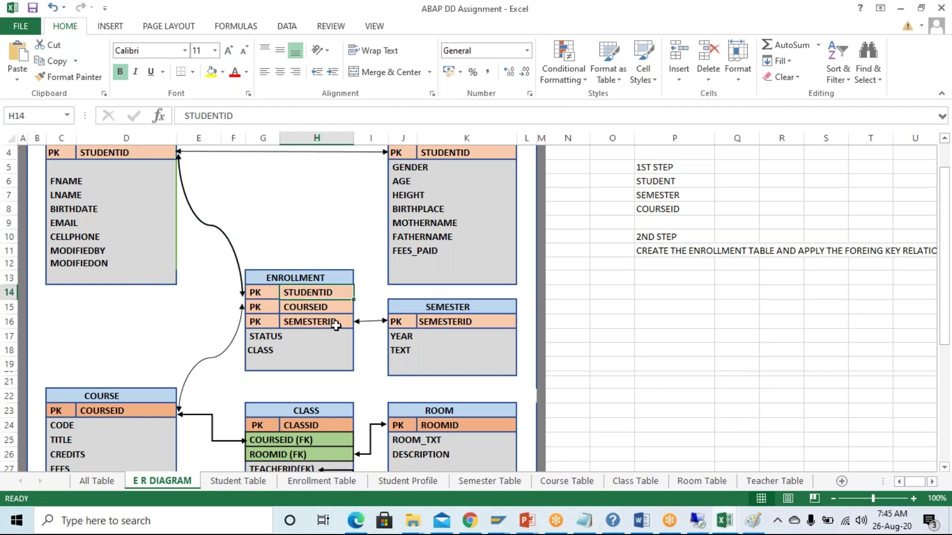
{"action": "scroll", "coordinate": [336, 326], "scroll_direction": "up", "scroll_amount": 1}
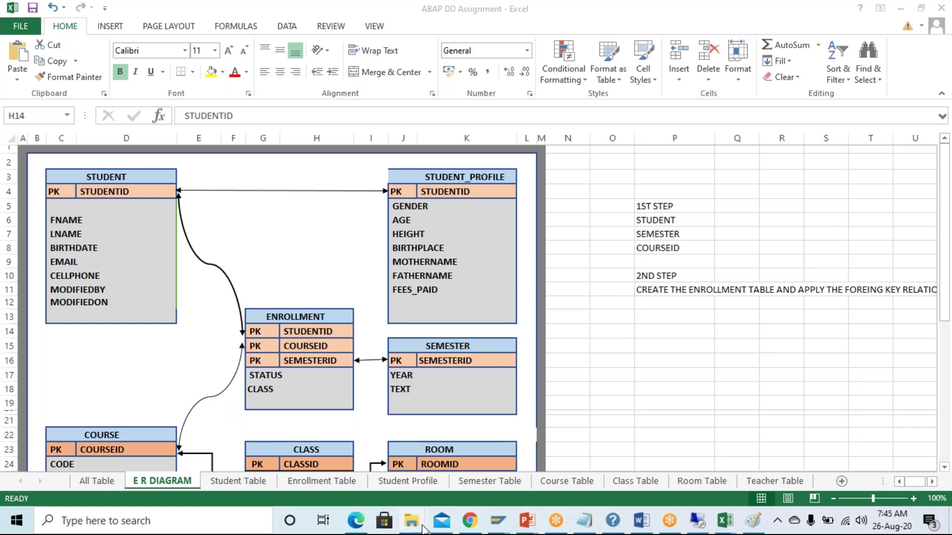
{"action": "mouse_move", "coordinate": [423, 529]}
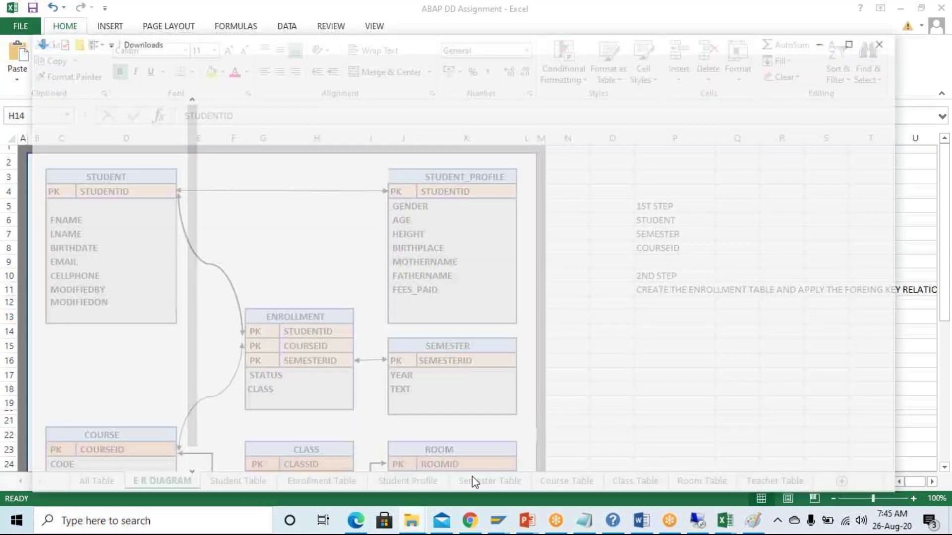
{"action": "left_click", "coordinate": [472, 479]}
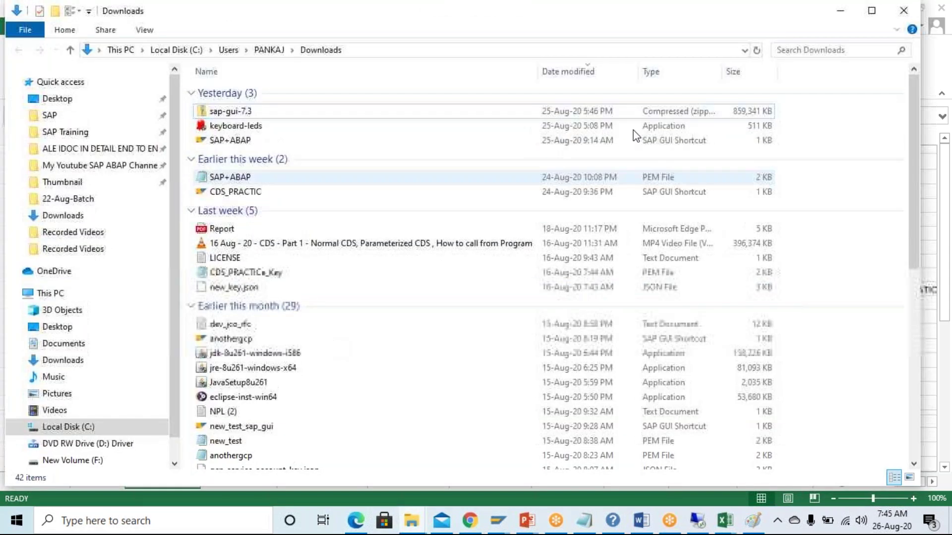
{"action": "left_click", "coordinate": [846, 15]}
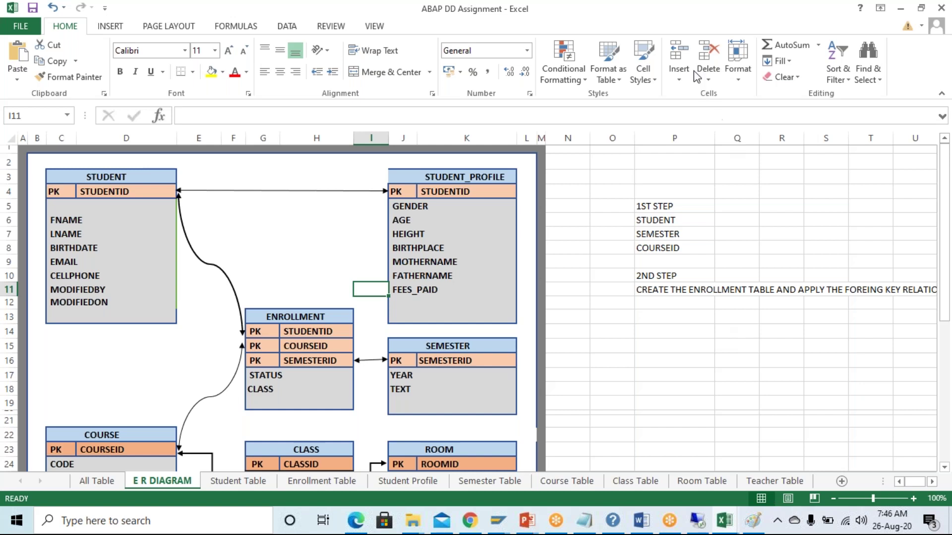
Highlight the STUDENT_PROFILE fields from GENDER to FEES_PAID in the E-R diagram.
{"action": "left_click", "coordinate": [476, 290]}
{"action": "left_click_drag", "start_coordinate": [409, 206], "coordinate": [413, 290]}
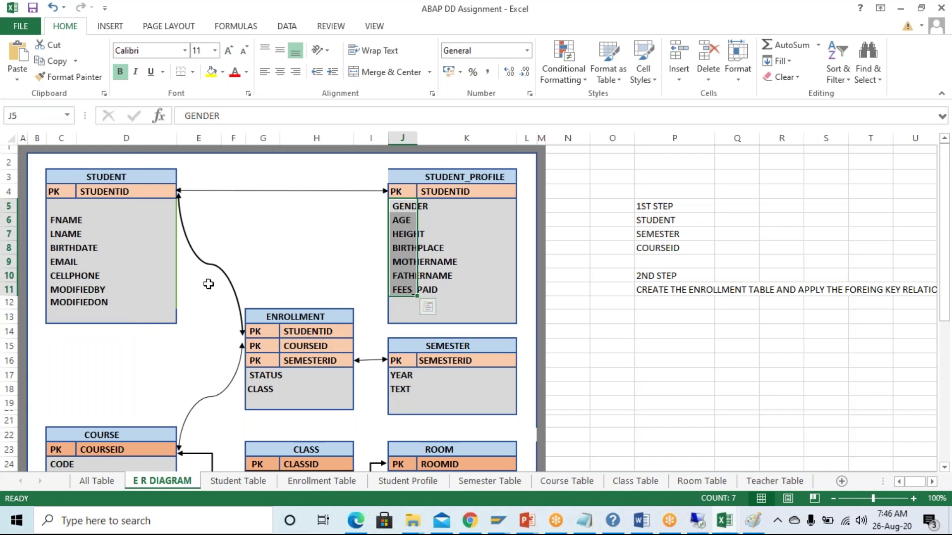